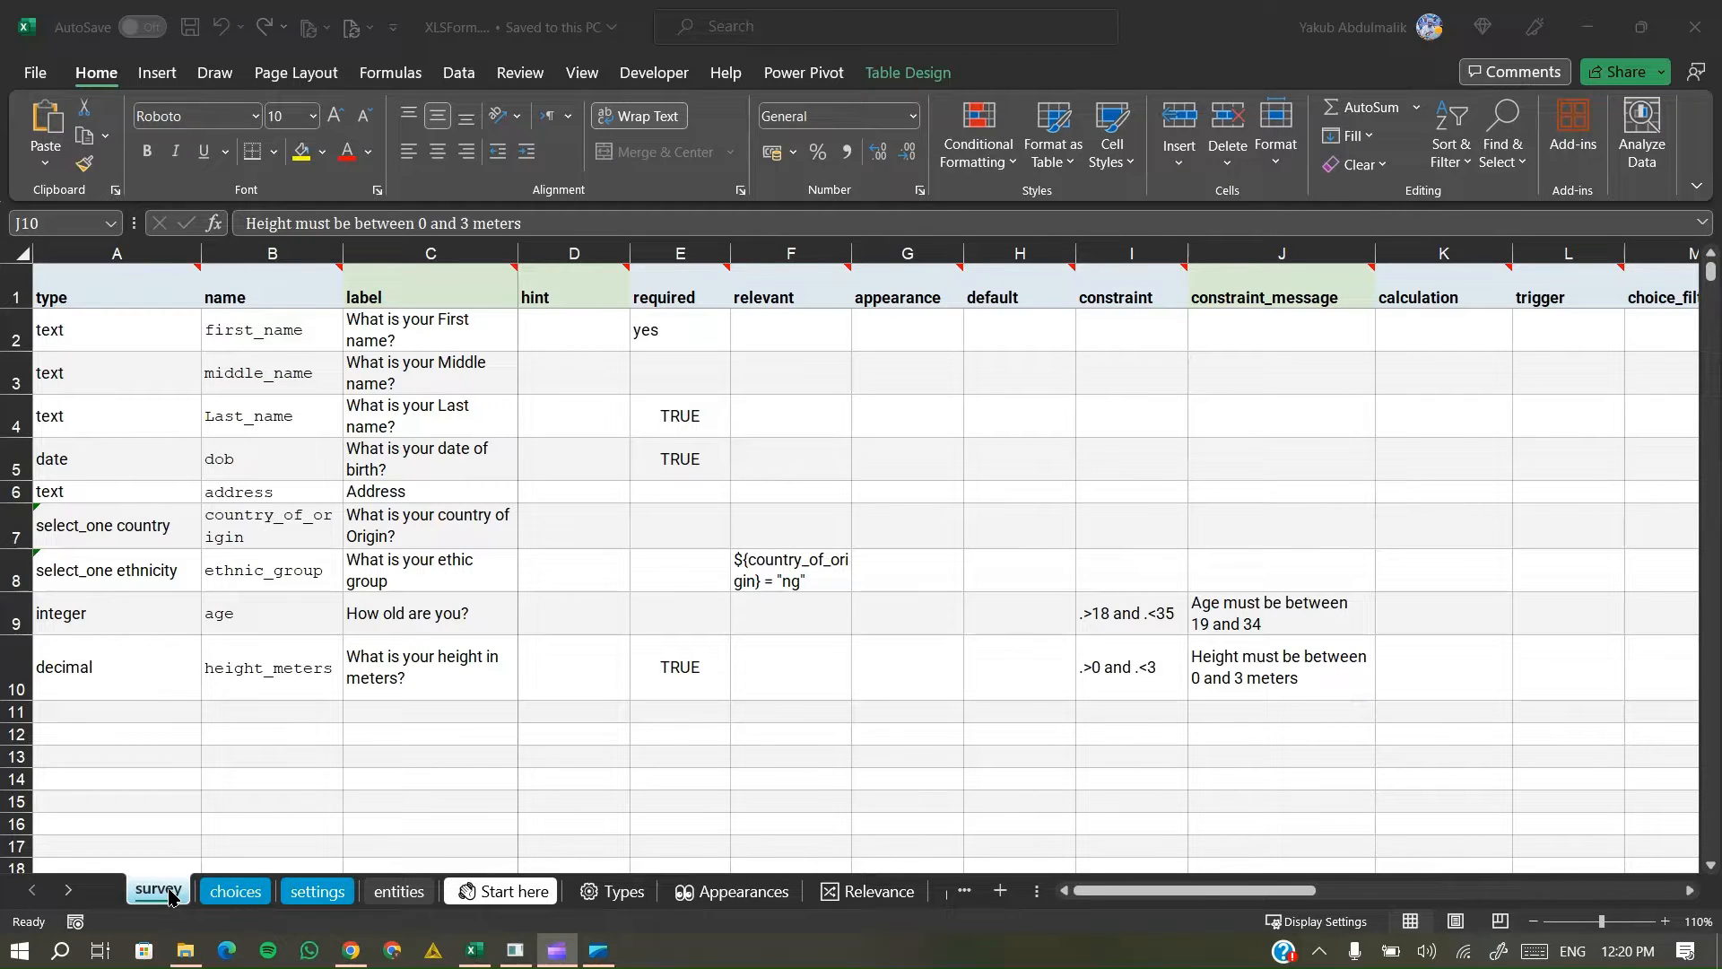
- Create a copy of the survey sheet and place it before the original survey sheet
{"action": "left_click", "coordinate": [157, 890]}
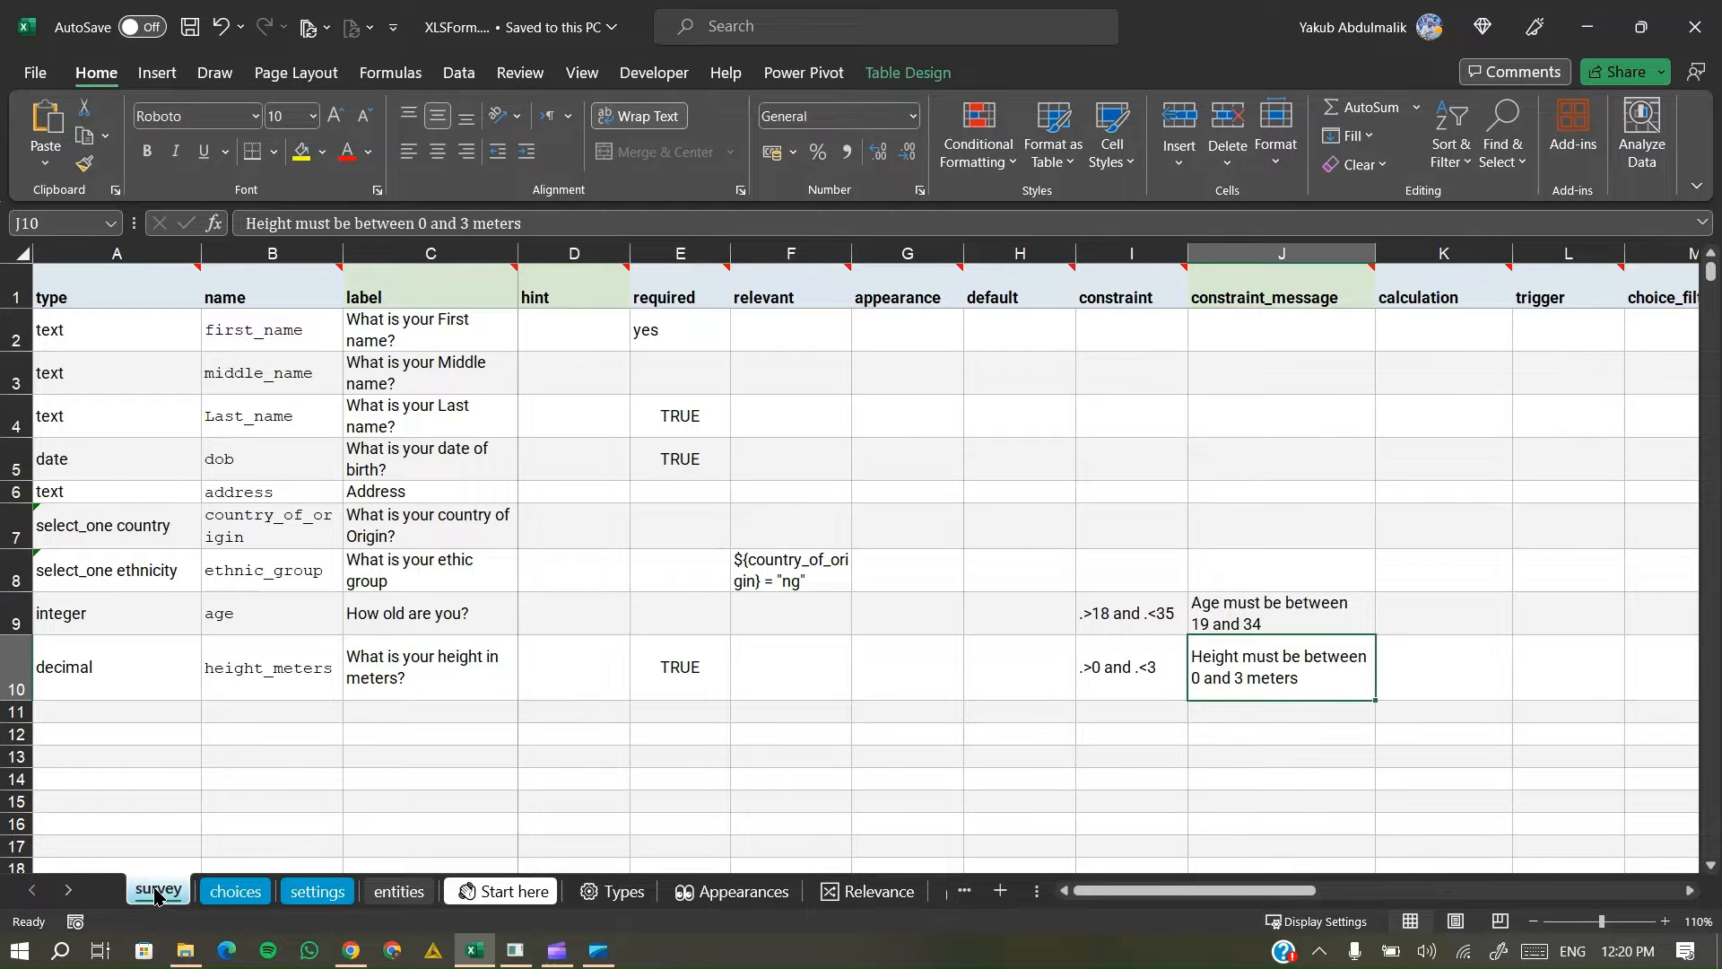
{"action": "right_click", "coordinate": [157, 893]}
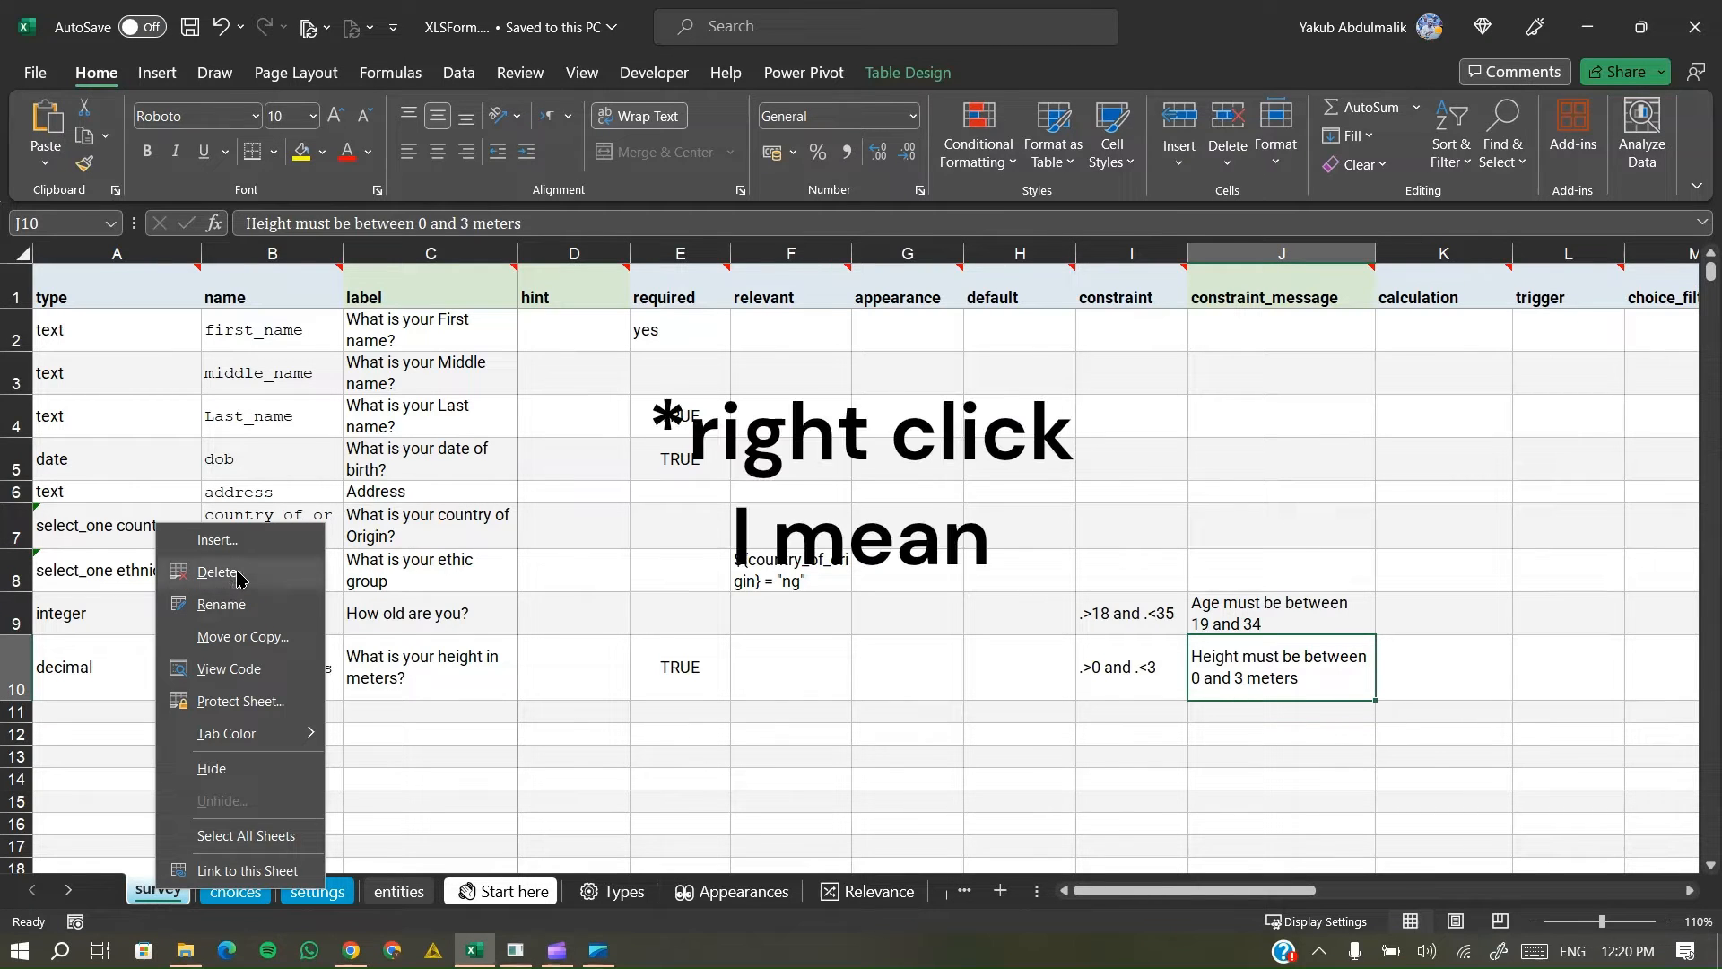
{"action": "left_click", "coordinate": [255, 639]}
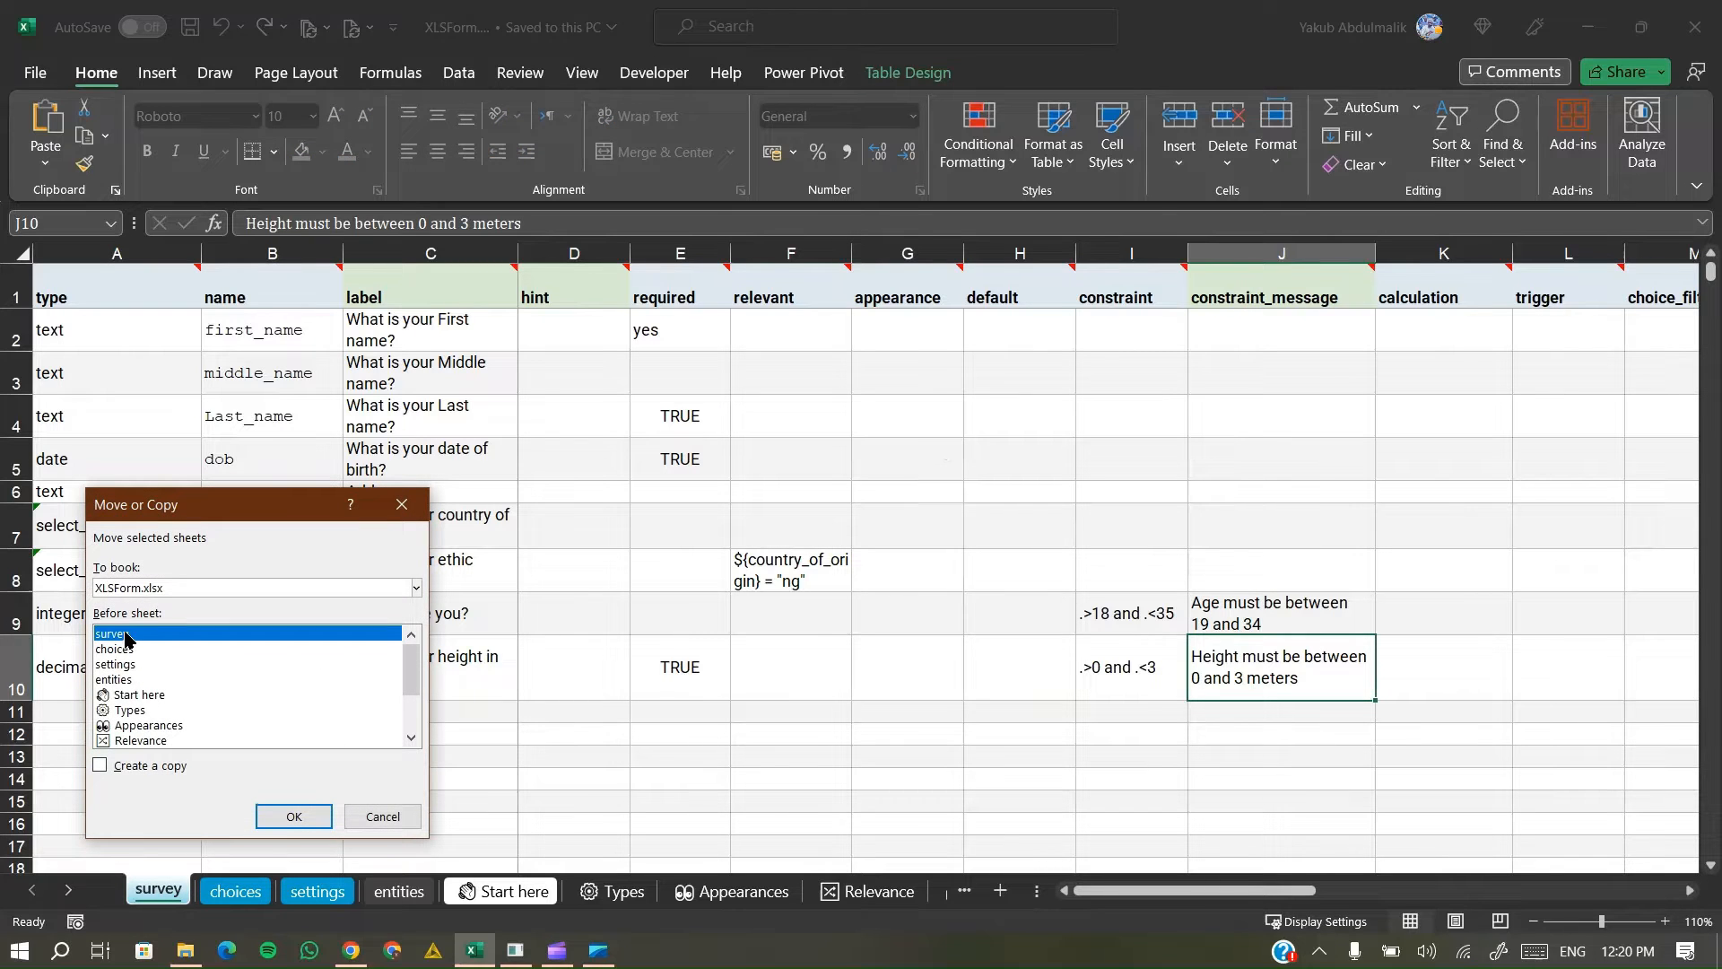
{"action": "left_click", "coordinate": [117, 766]}
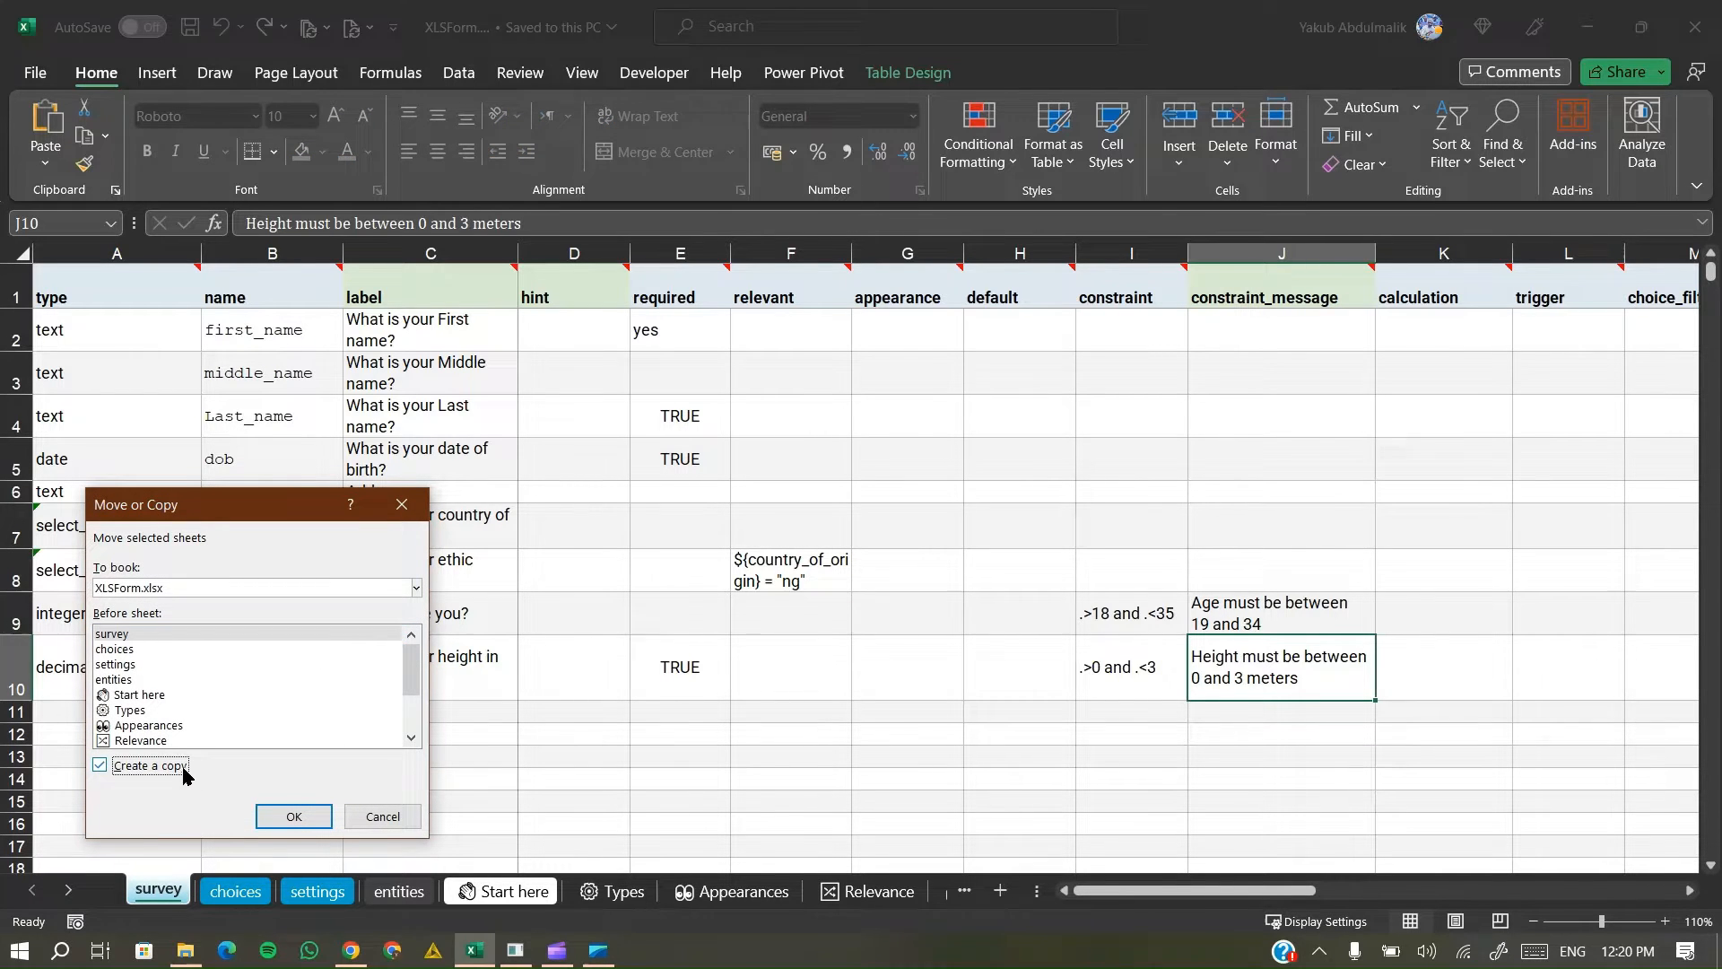
{"action": "left_click", "coordinate": [295, 814]}
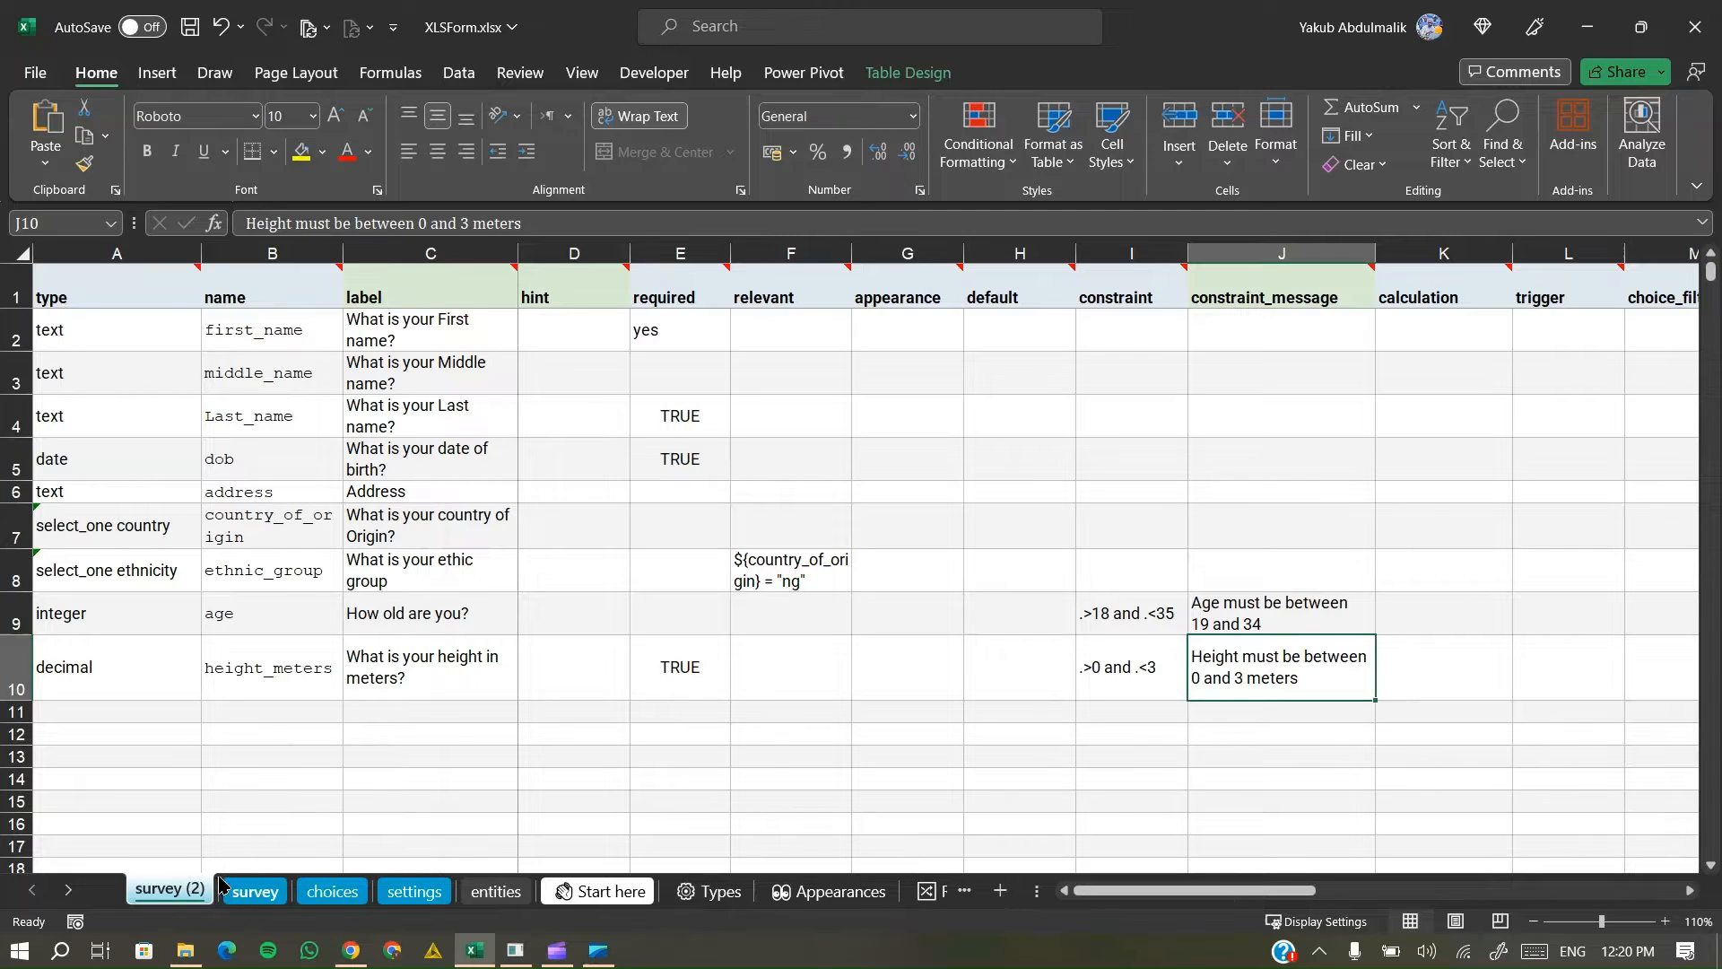
- Compare the survey (2) copy with the original survey sheet and look through the entities, Start here, Types, settings and choices sheets
{"action": "left_click", "coordinate": [251, 891]}
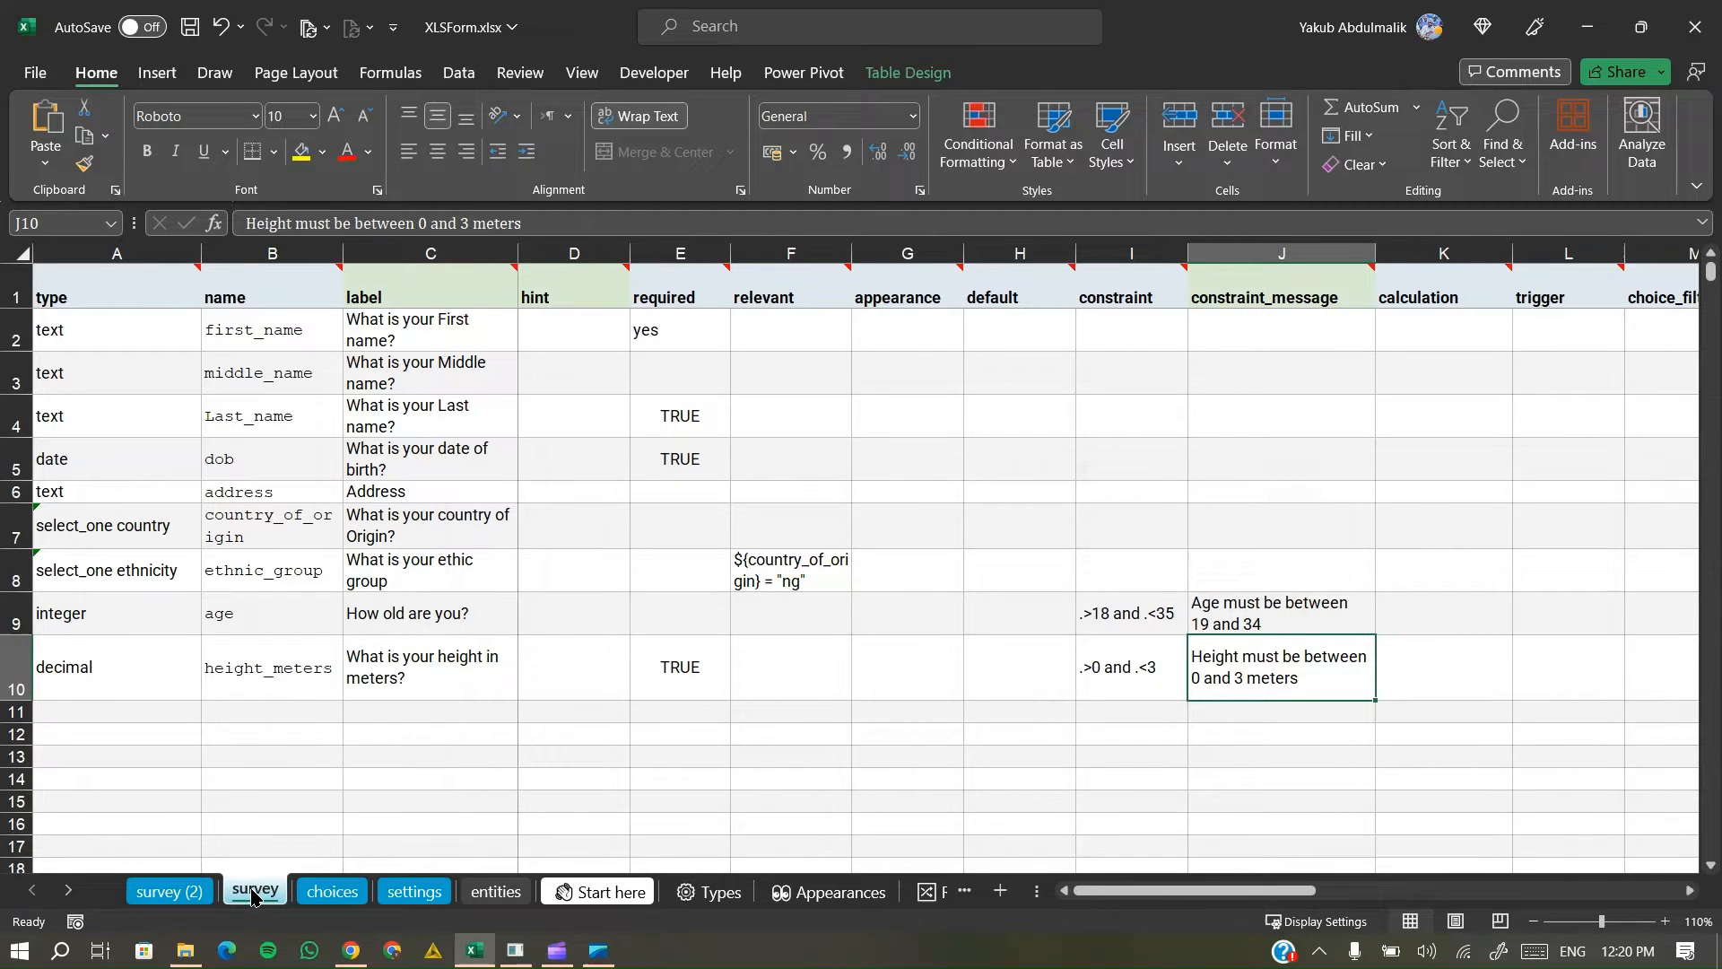
{"action": "left_click", "coordinate": [175, 895]}
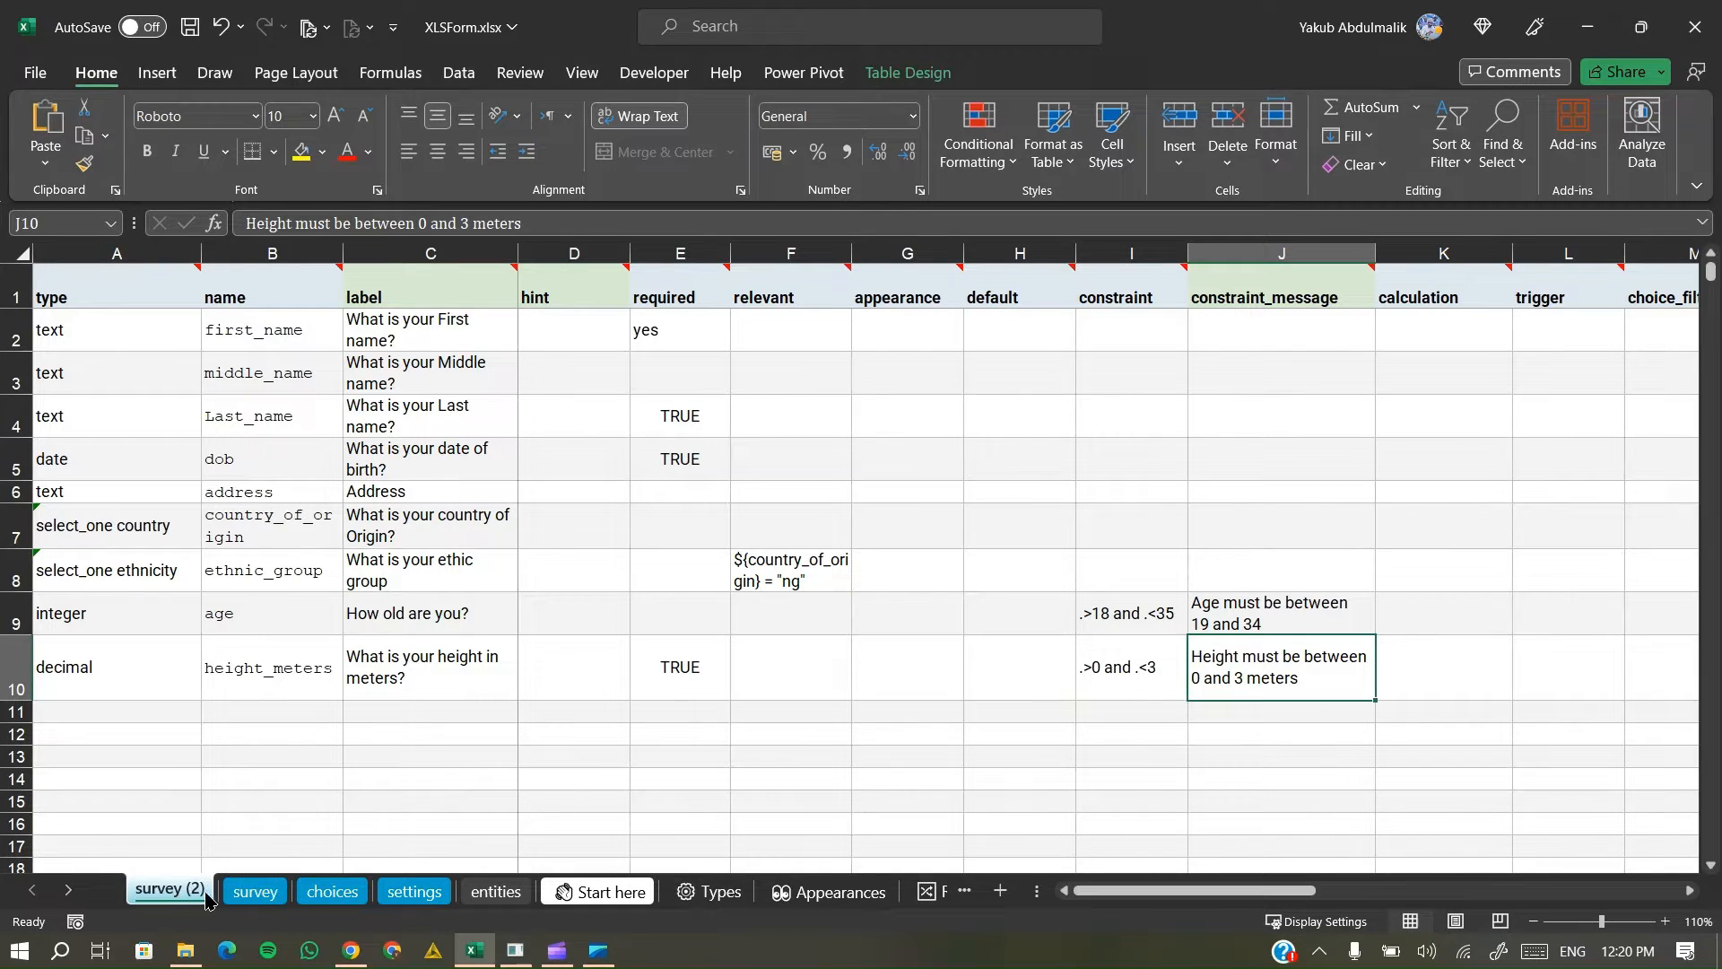
{"action": "left_click", "coordinate": [252, 893]}
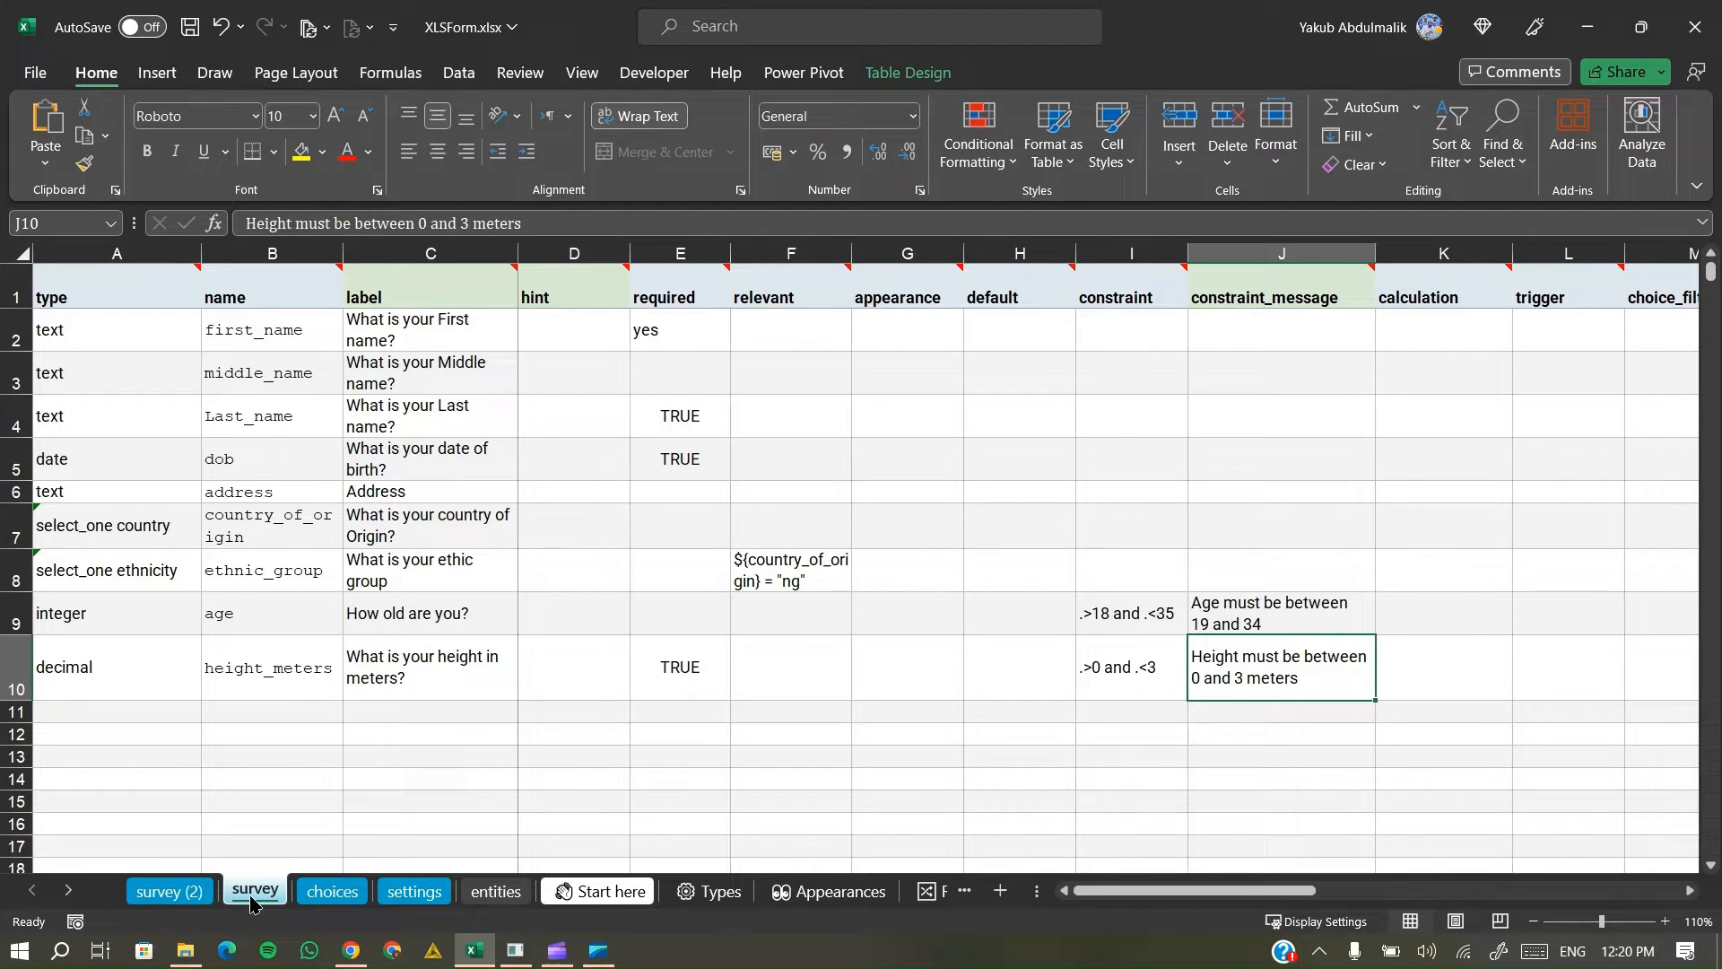
{"action": "left_click", "coordinate": [186, 892]}
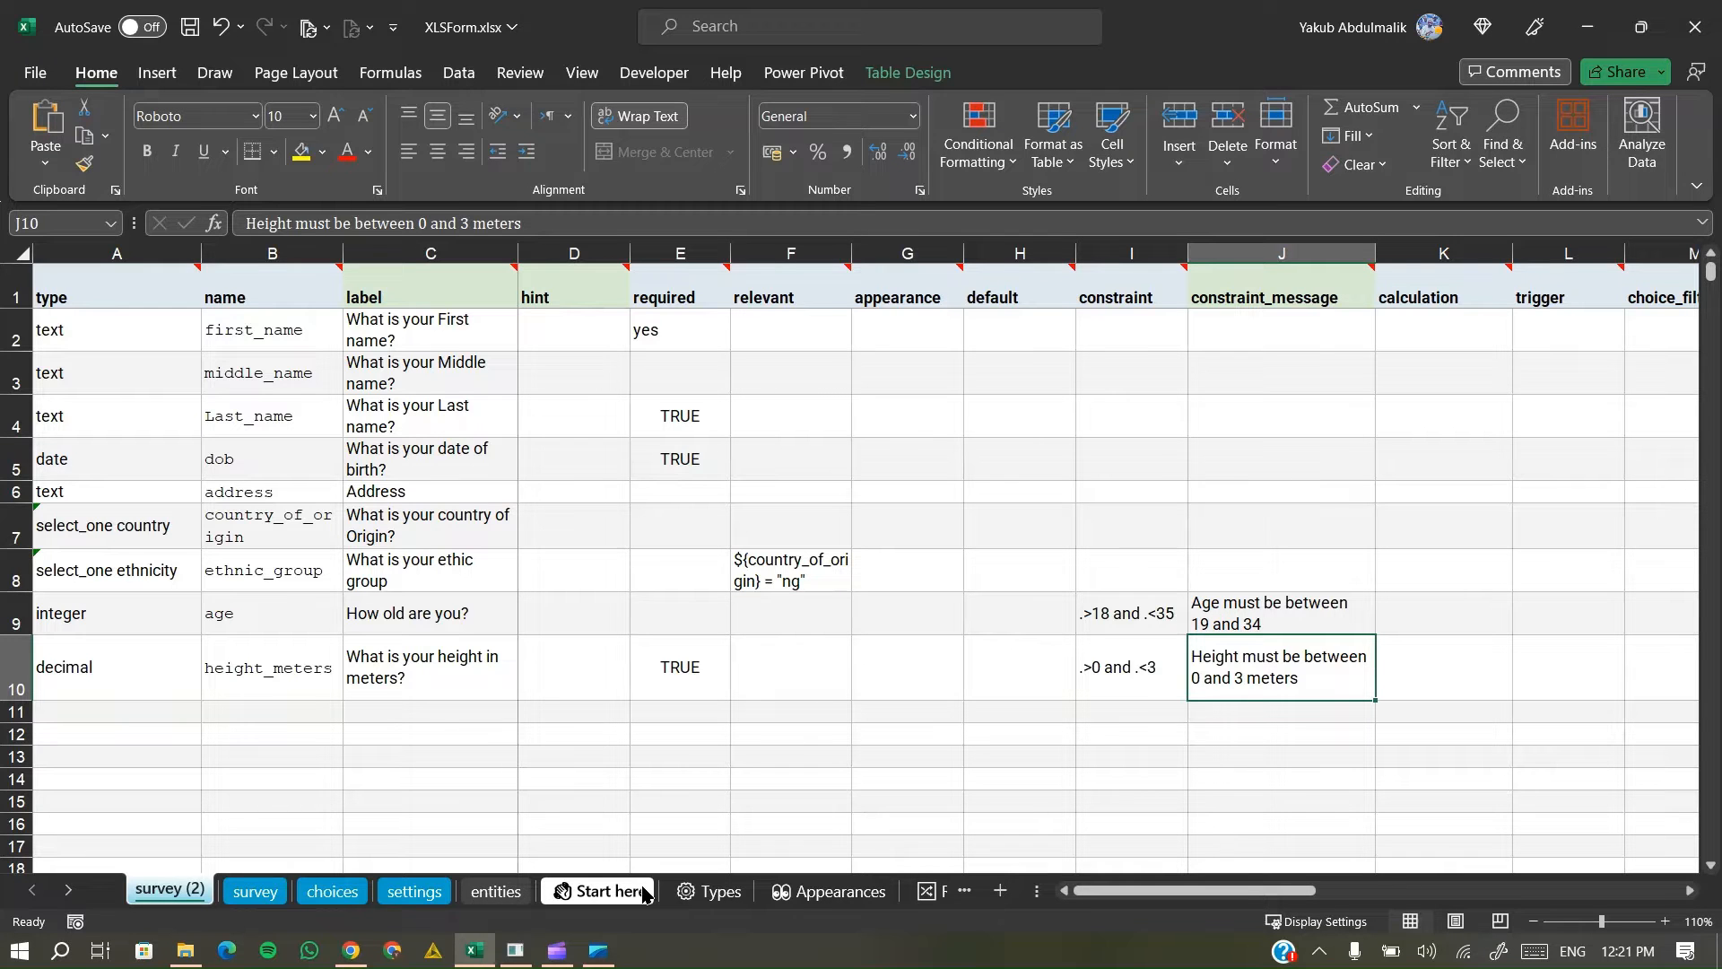
{"action": "left_click", "coordinate": [496, 890]}
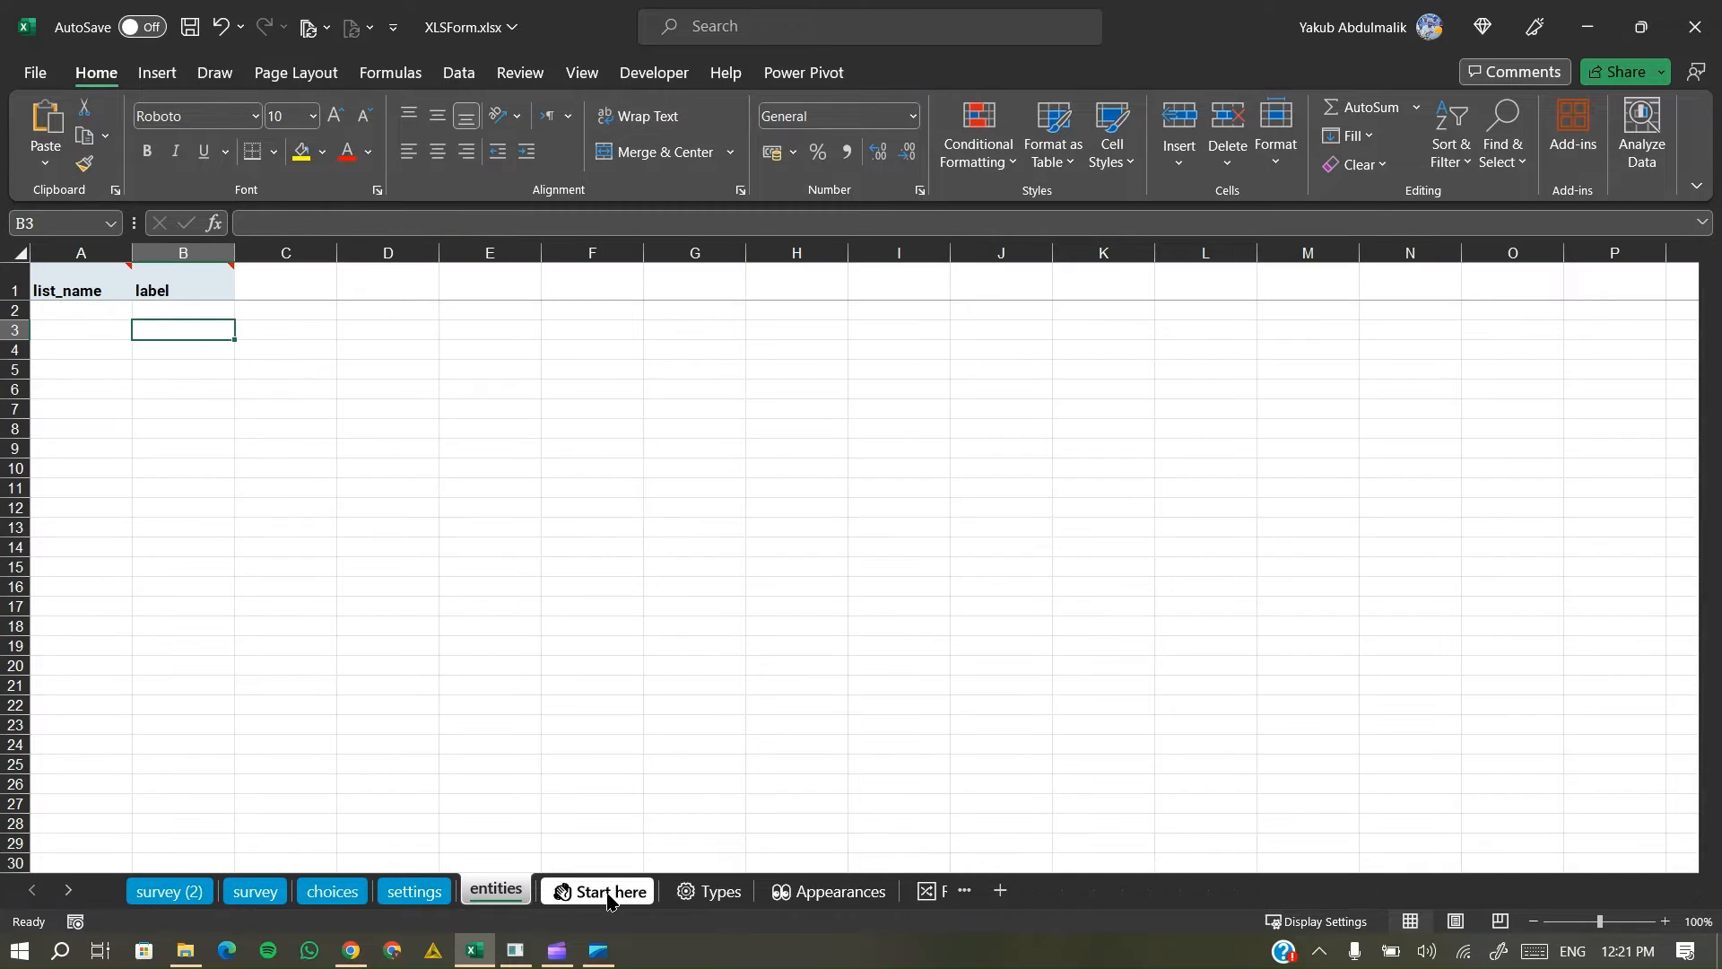
{"action": "left_click", "coordinate": [597, 891]}
{"action": "left_click", "coordinate": [711, 890]}
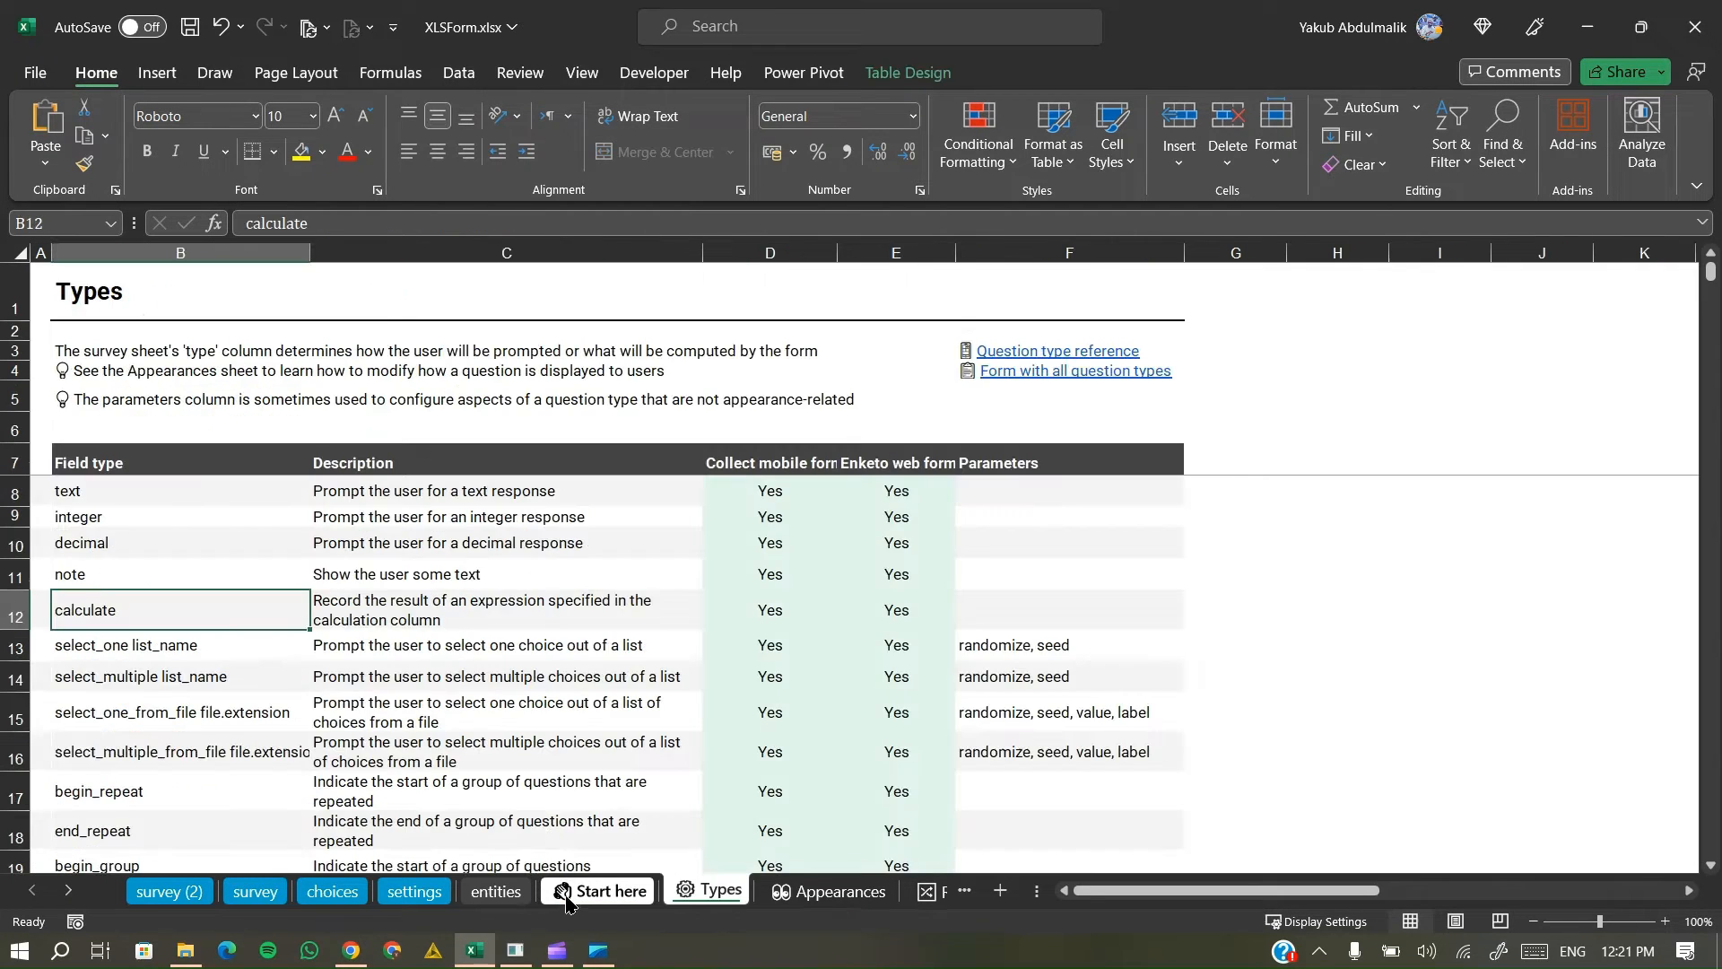
{"action": "left_click", "coordinate": [408, 891]}
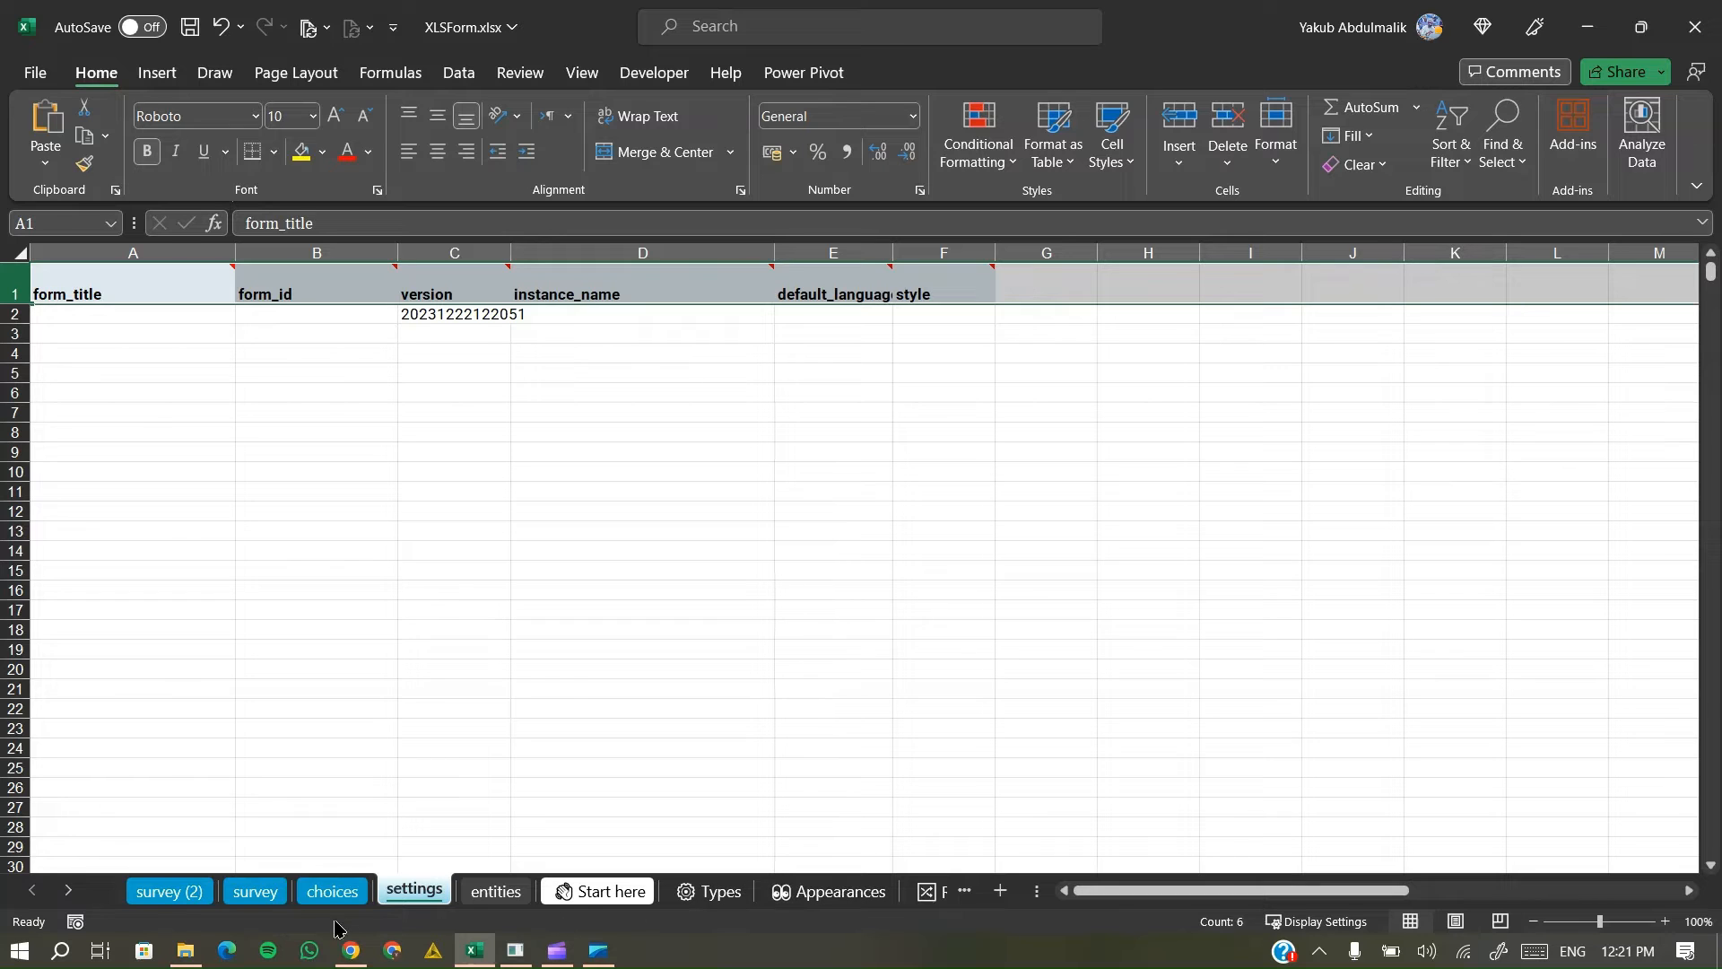
{"action": "left_click", "coordinate": [254, 893]}
{"action": "left_click", "coordinate": [332, 892]}
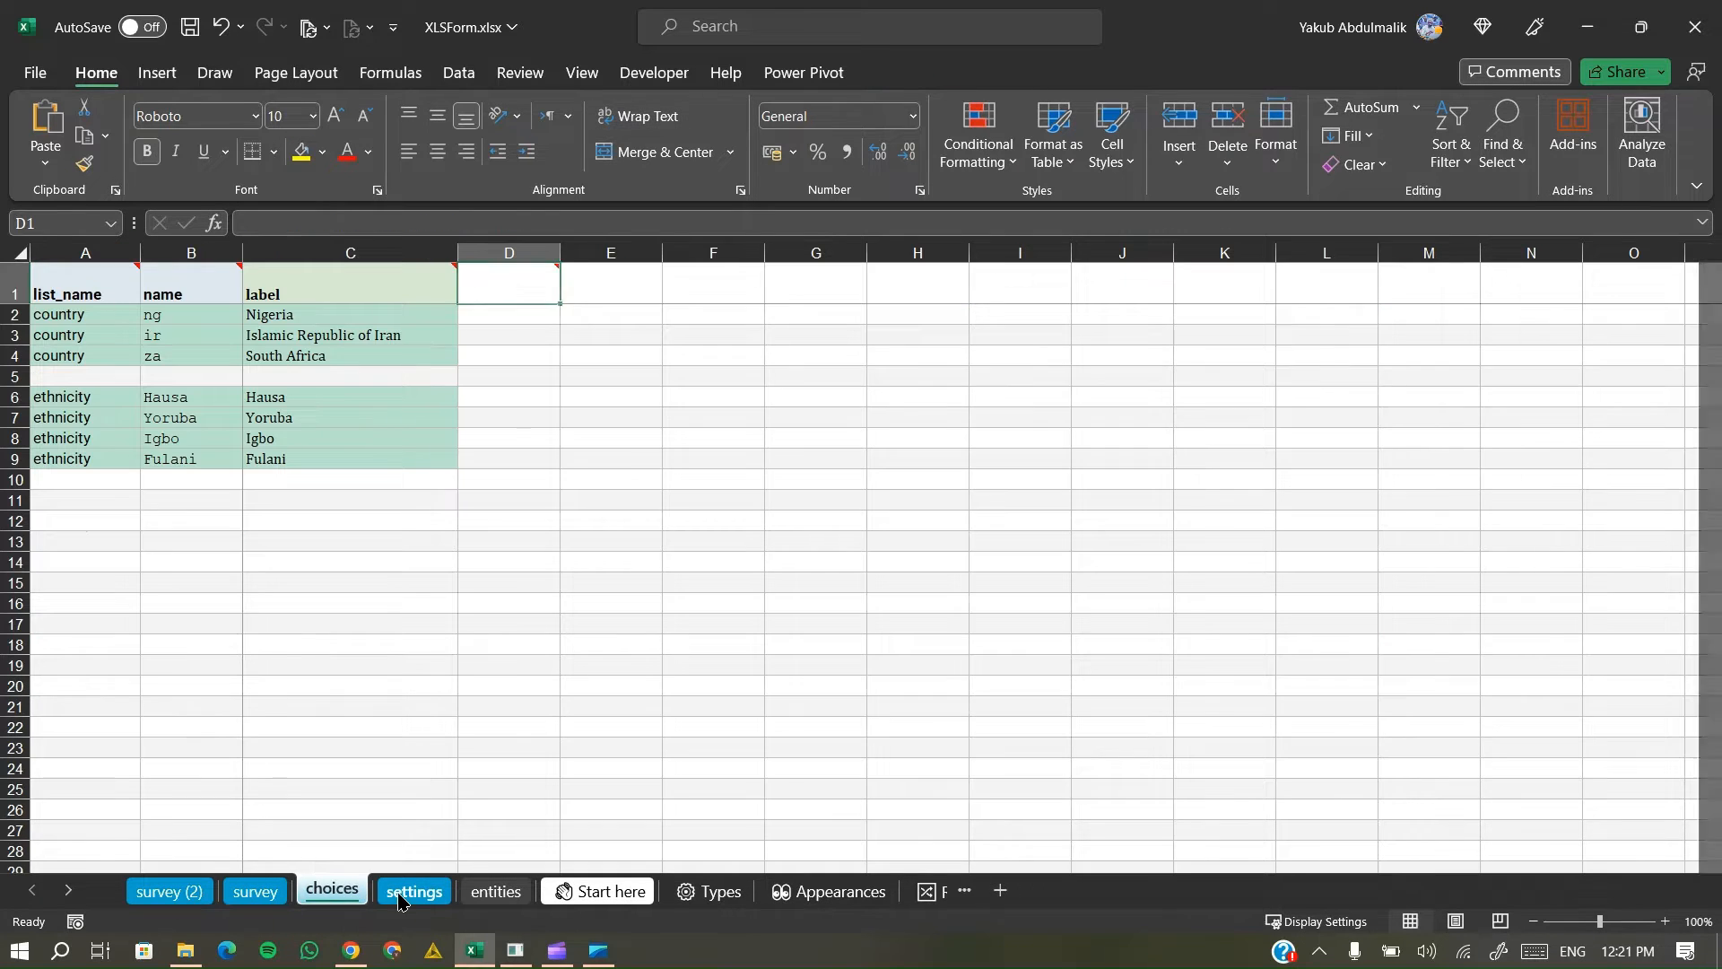
{"action": "left_click", "coordinate": [401, 897]}
{"action": "left_click", "coordinate": [257, 894]}
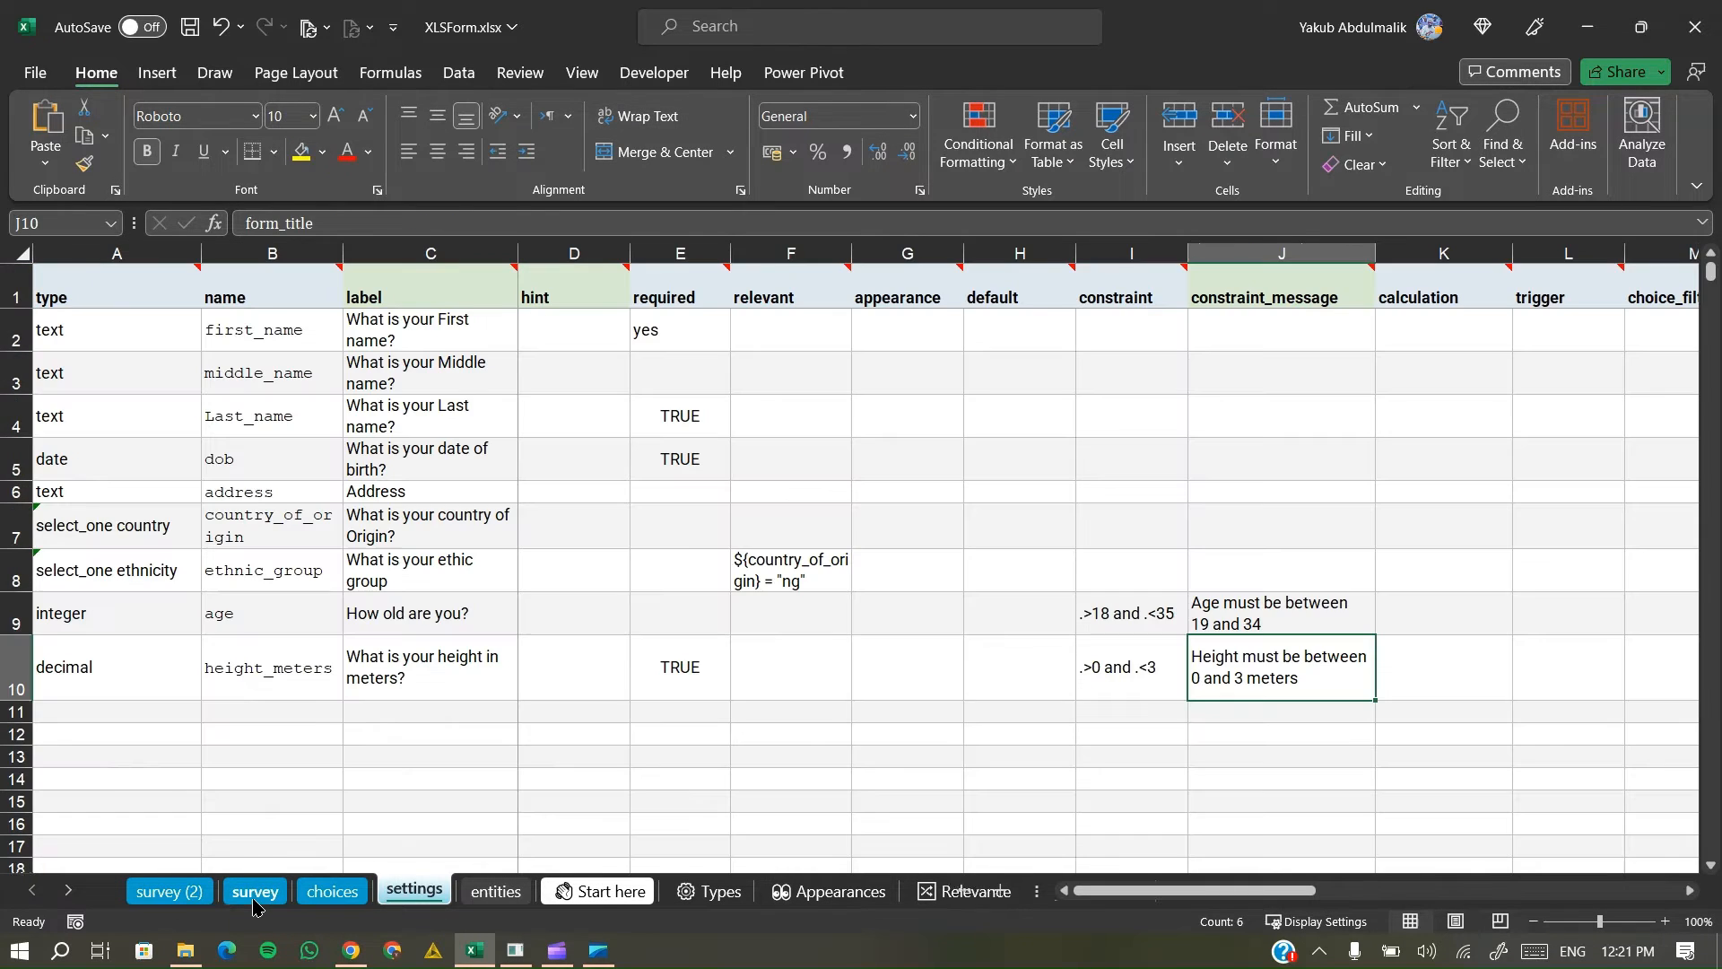
{"action": "left_click", "coordinate": [176, 903]}
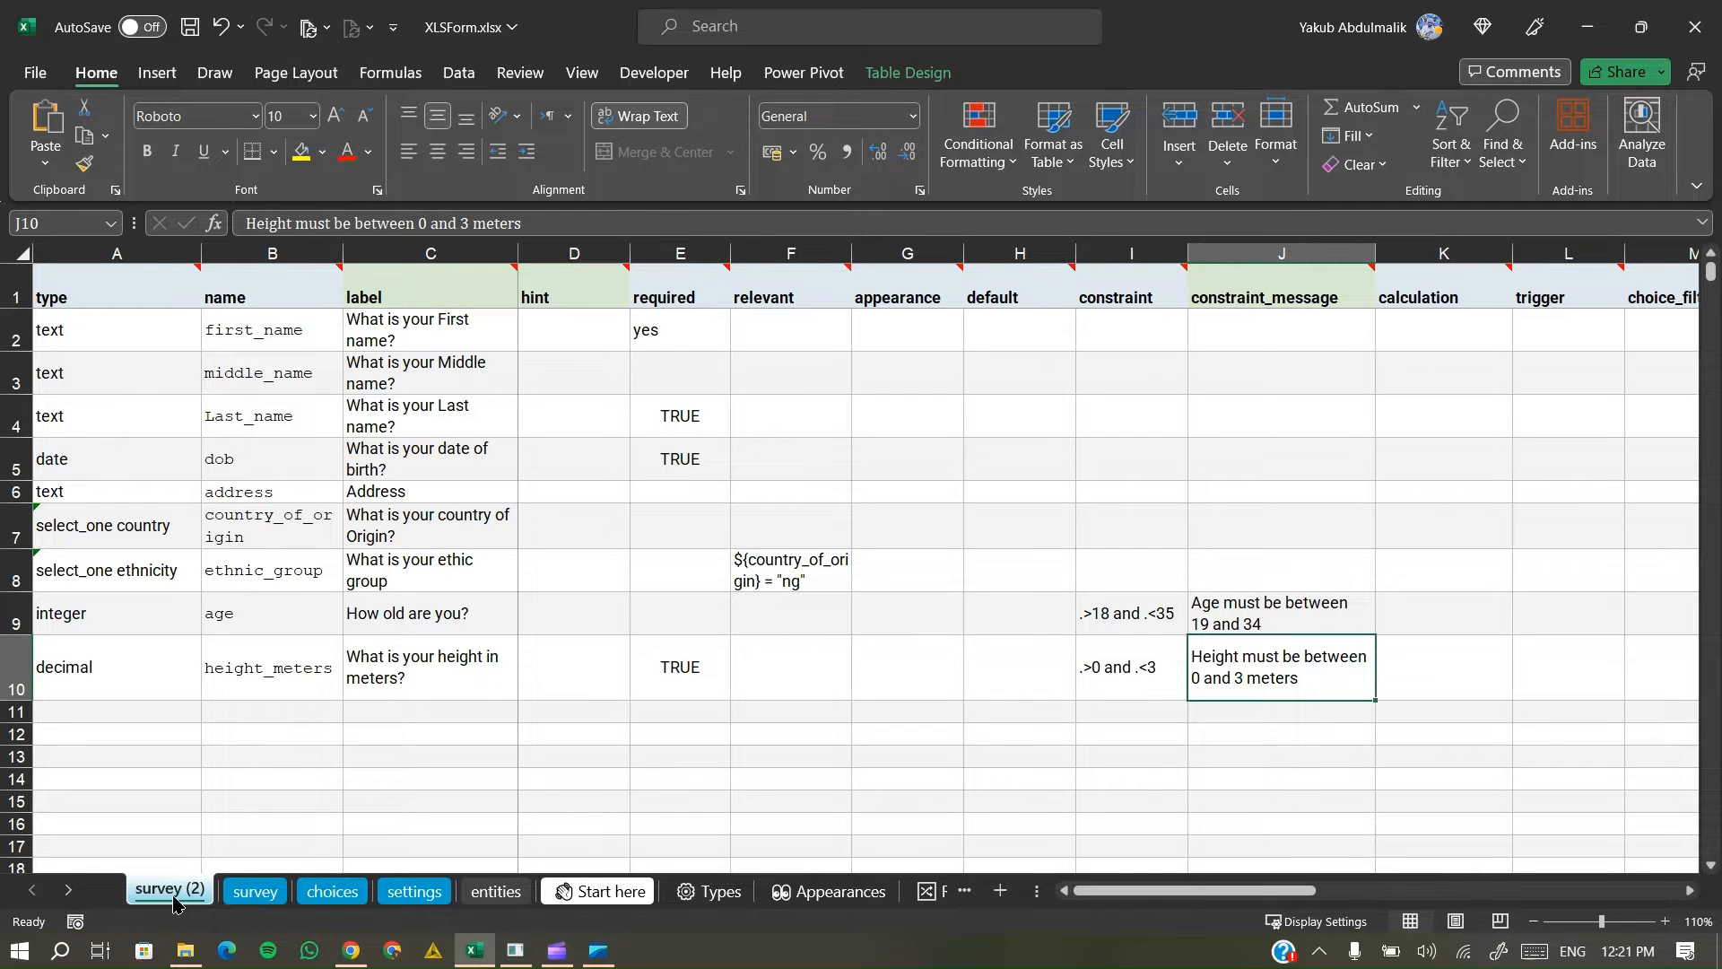
- Clear all question entries in rows 2 to 10 of the original survey sheet, and check the copy in survey (2)
{"action": "left_click", "coordinate": [254, 894]}
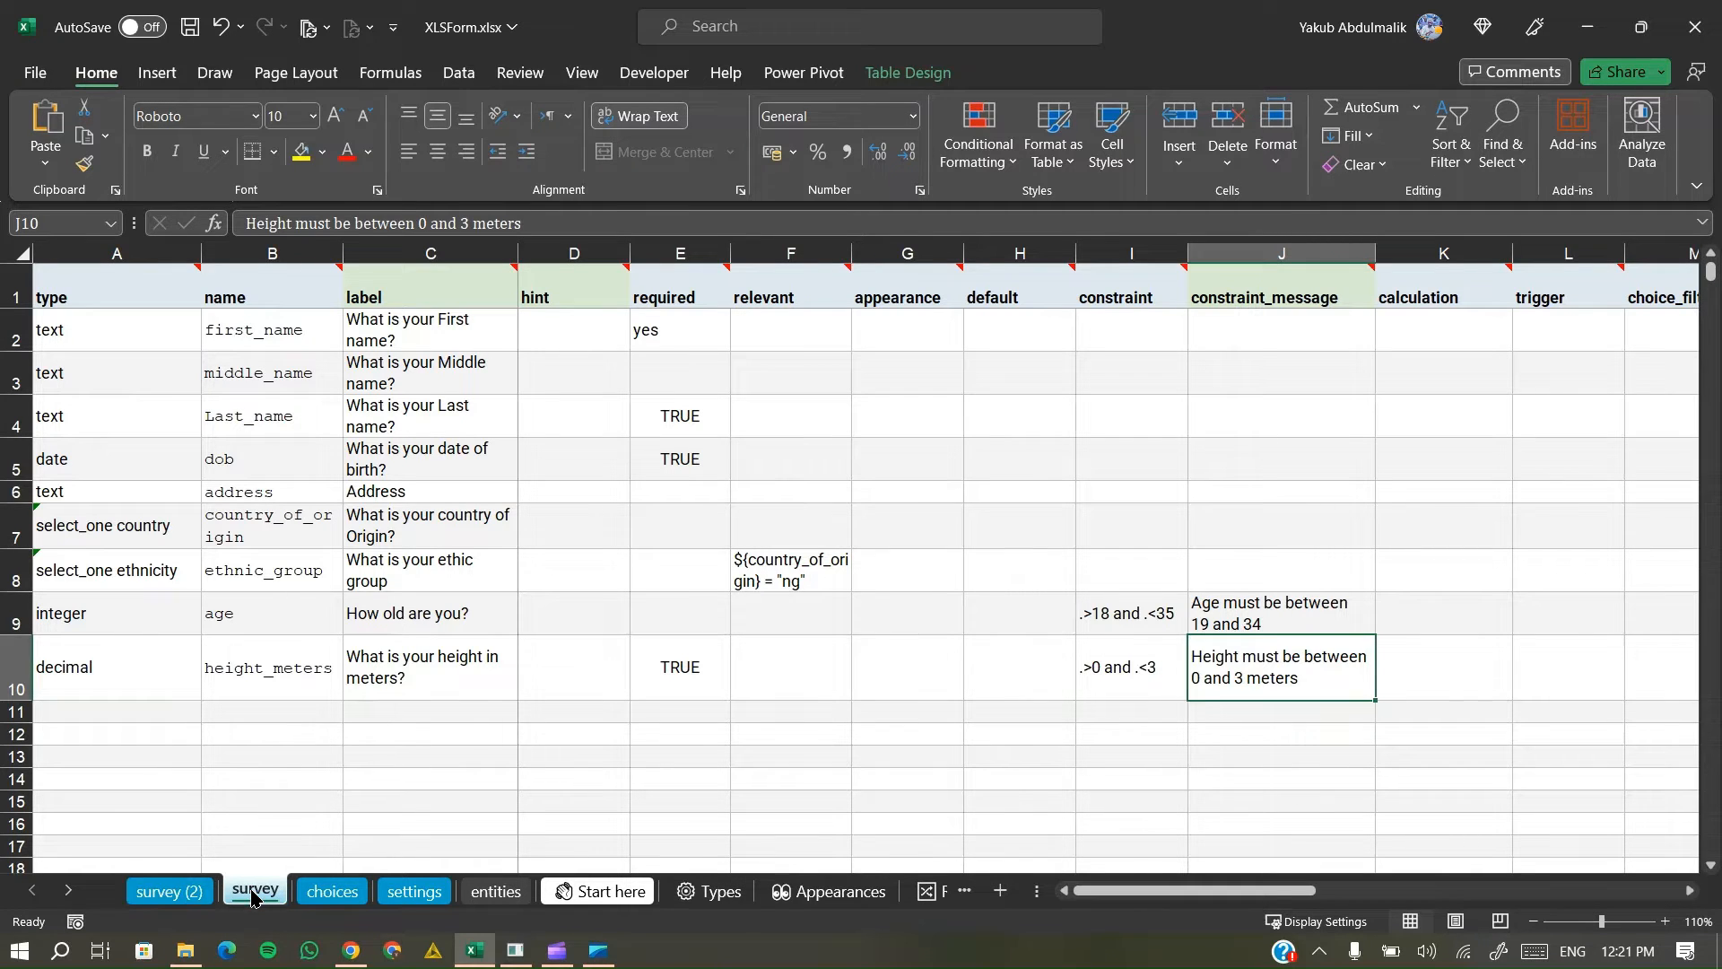
{"action": "left_click", "coordinate": [13, 330]}
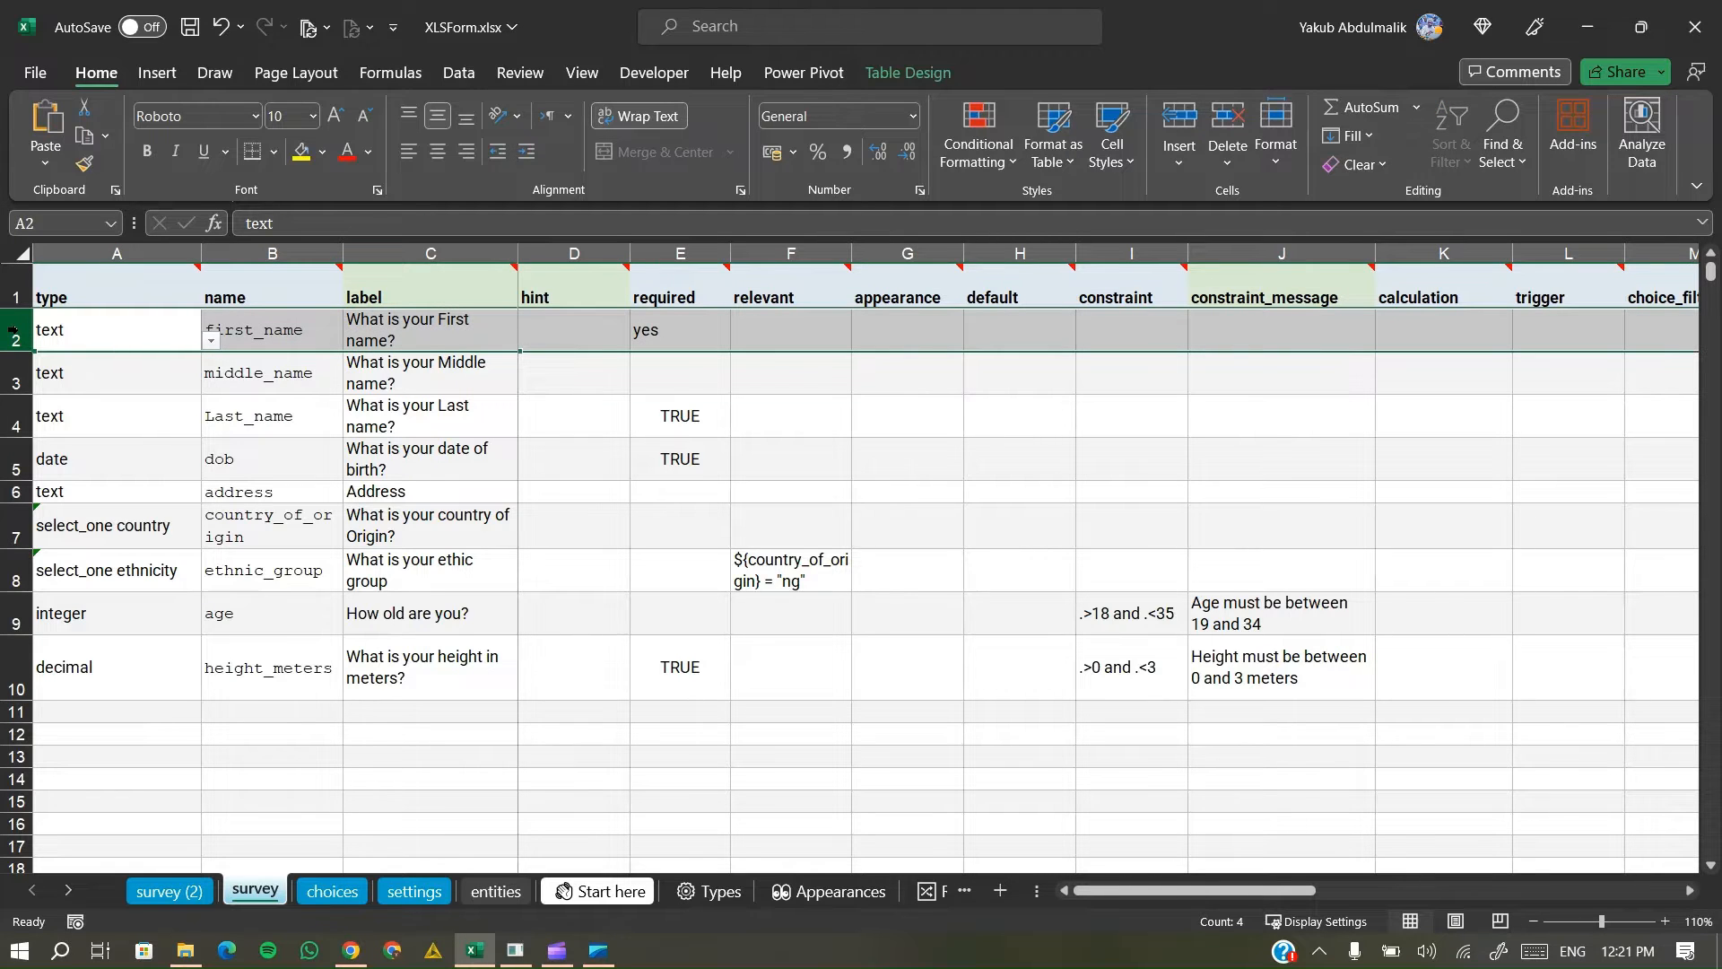
{"action": "left_click_drag", "start_coordinate": [12, 330], "coordinate": [13, 689]}
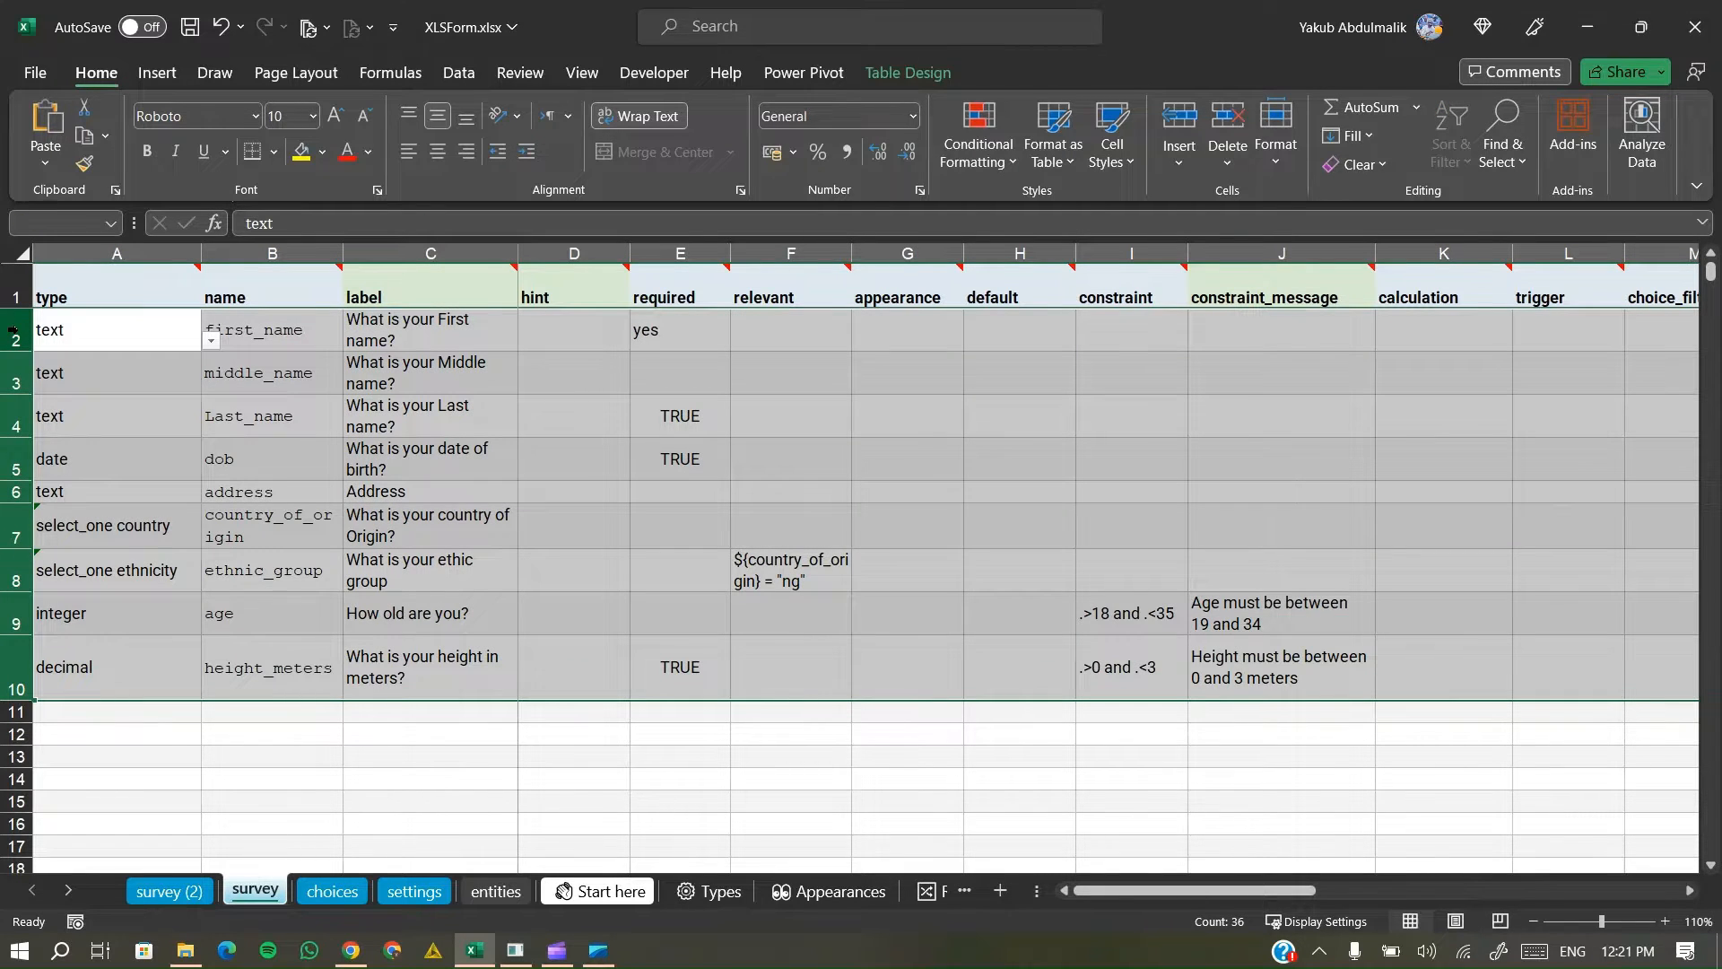
{"action": "key", "text": "Delete"}
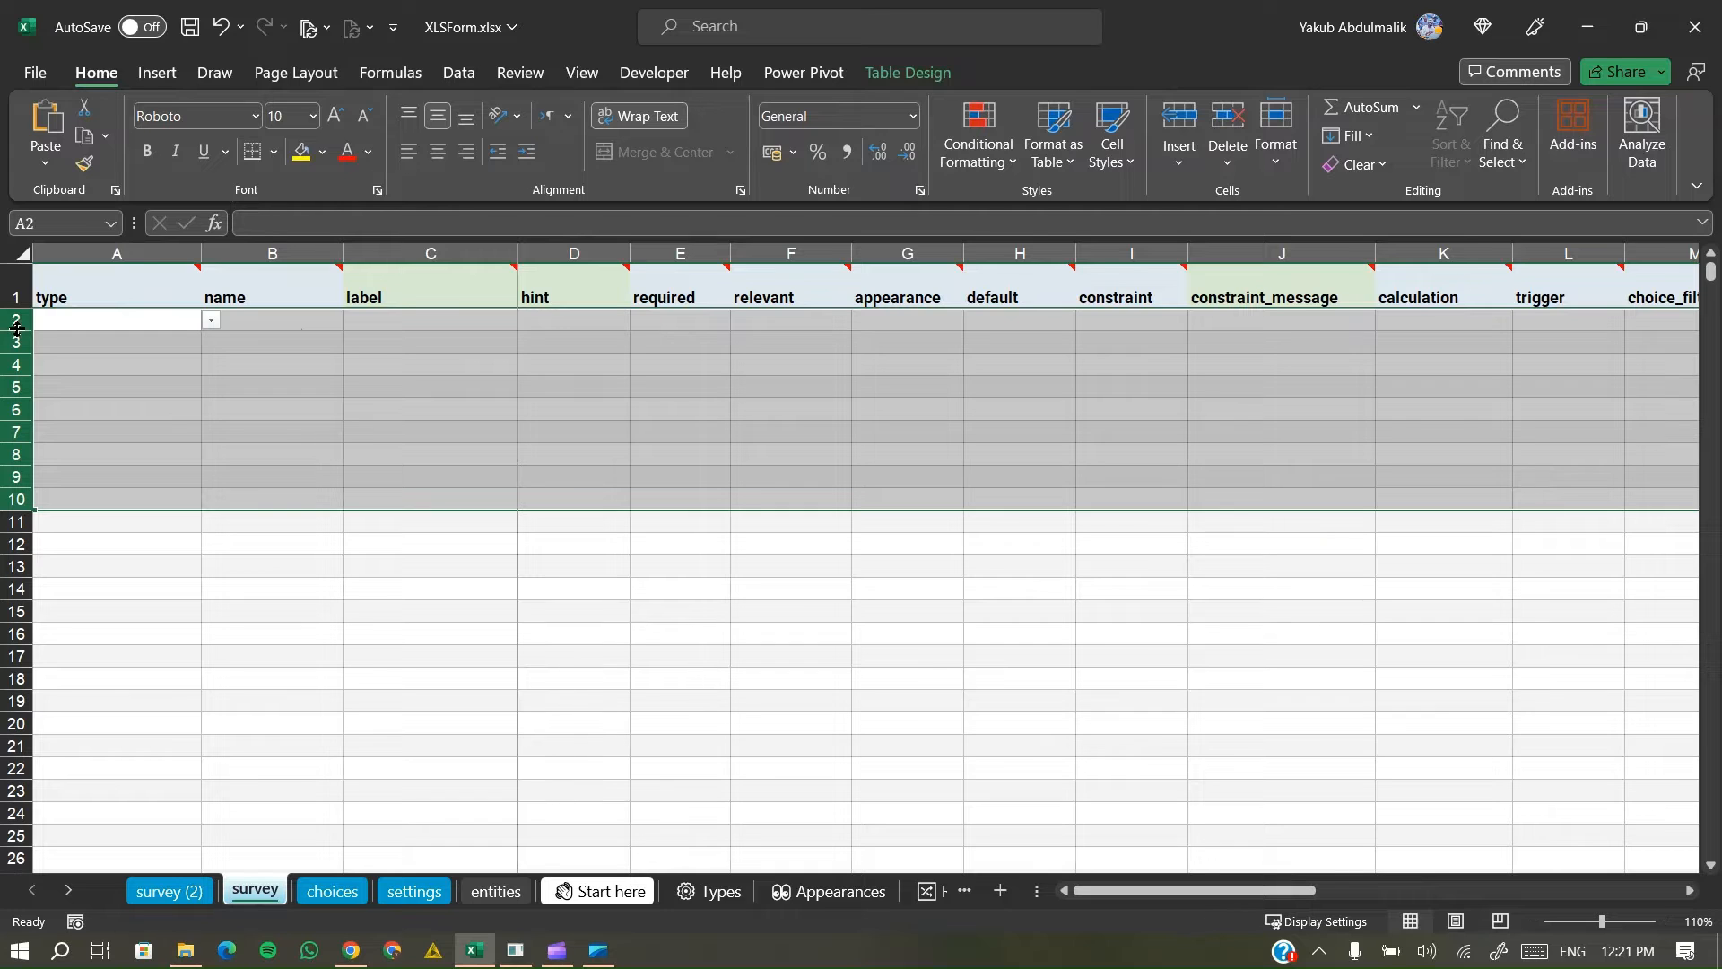
{"action": "left_click", "coordinate": [170, 901]}
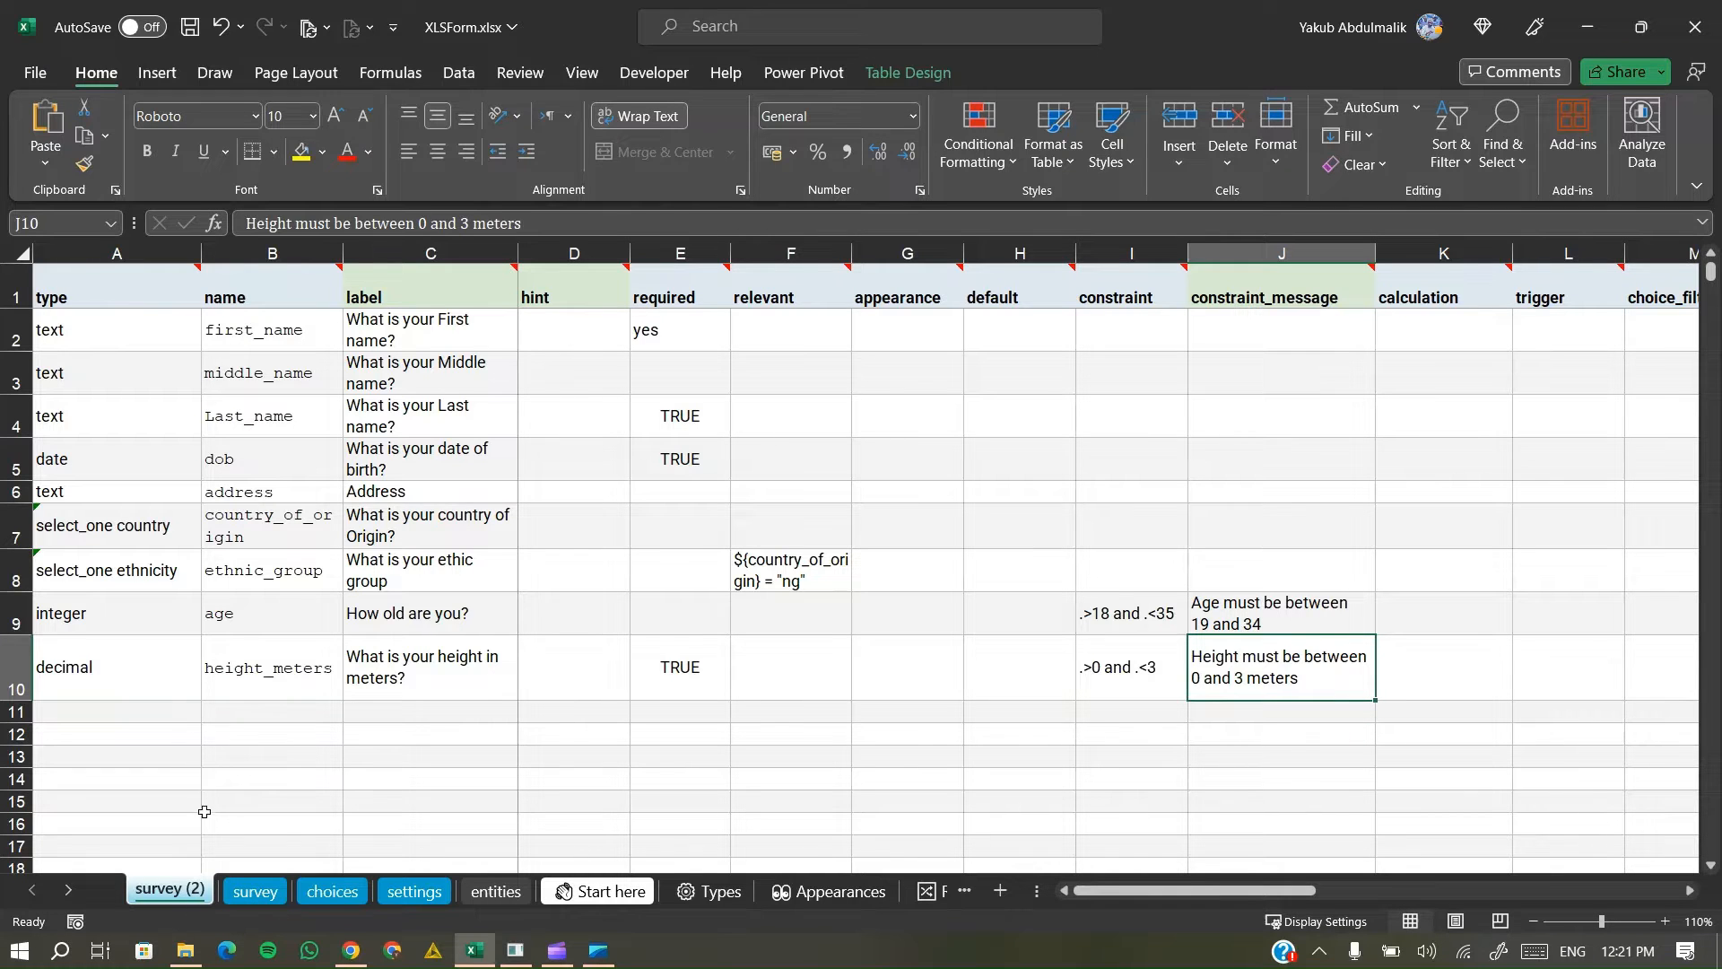
{"action": "left_click", "coordinate": [269, 895]}
- Set the first question's type in A2 of the survey sheet to select_one region
{"action": "left_click", "coordinate": [154, 414]}
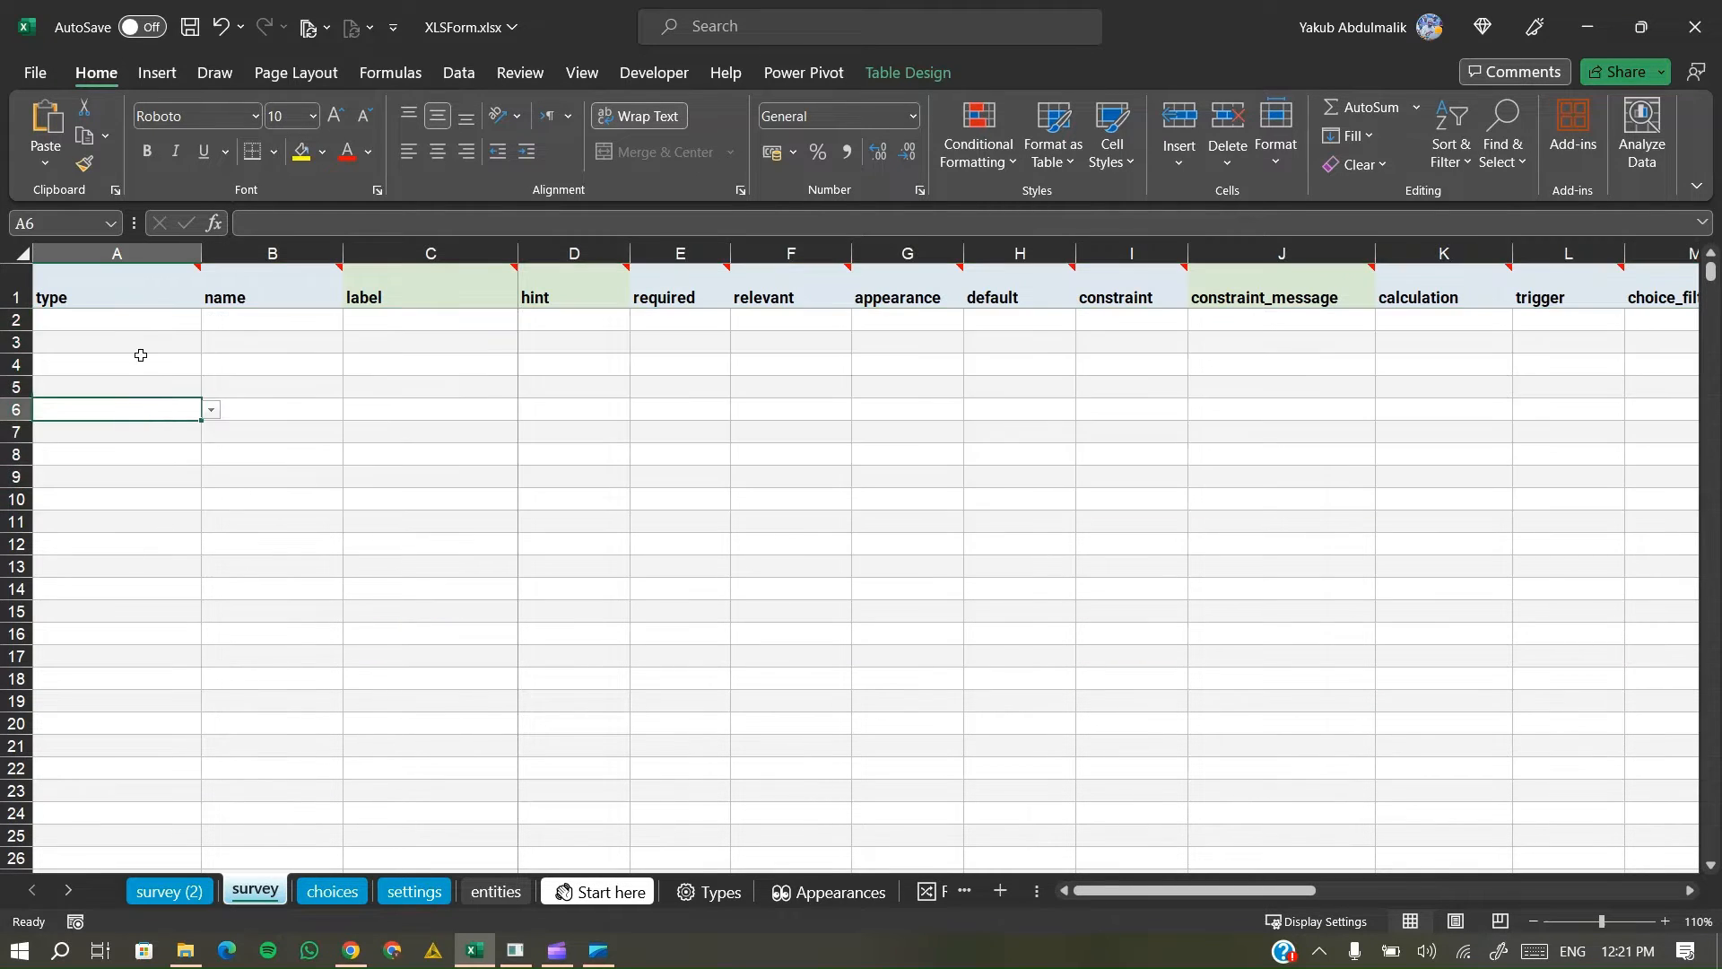
{"action": "left_click", "coordinate": [139, 325]}
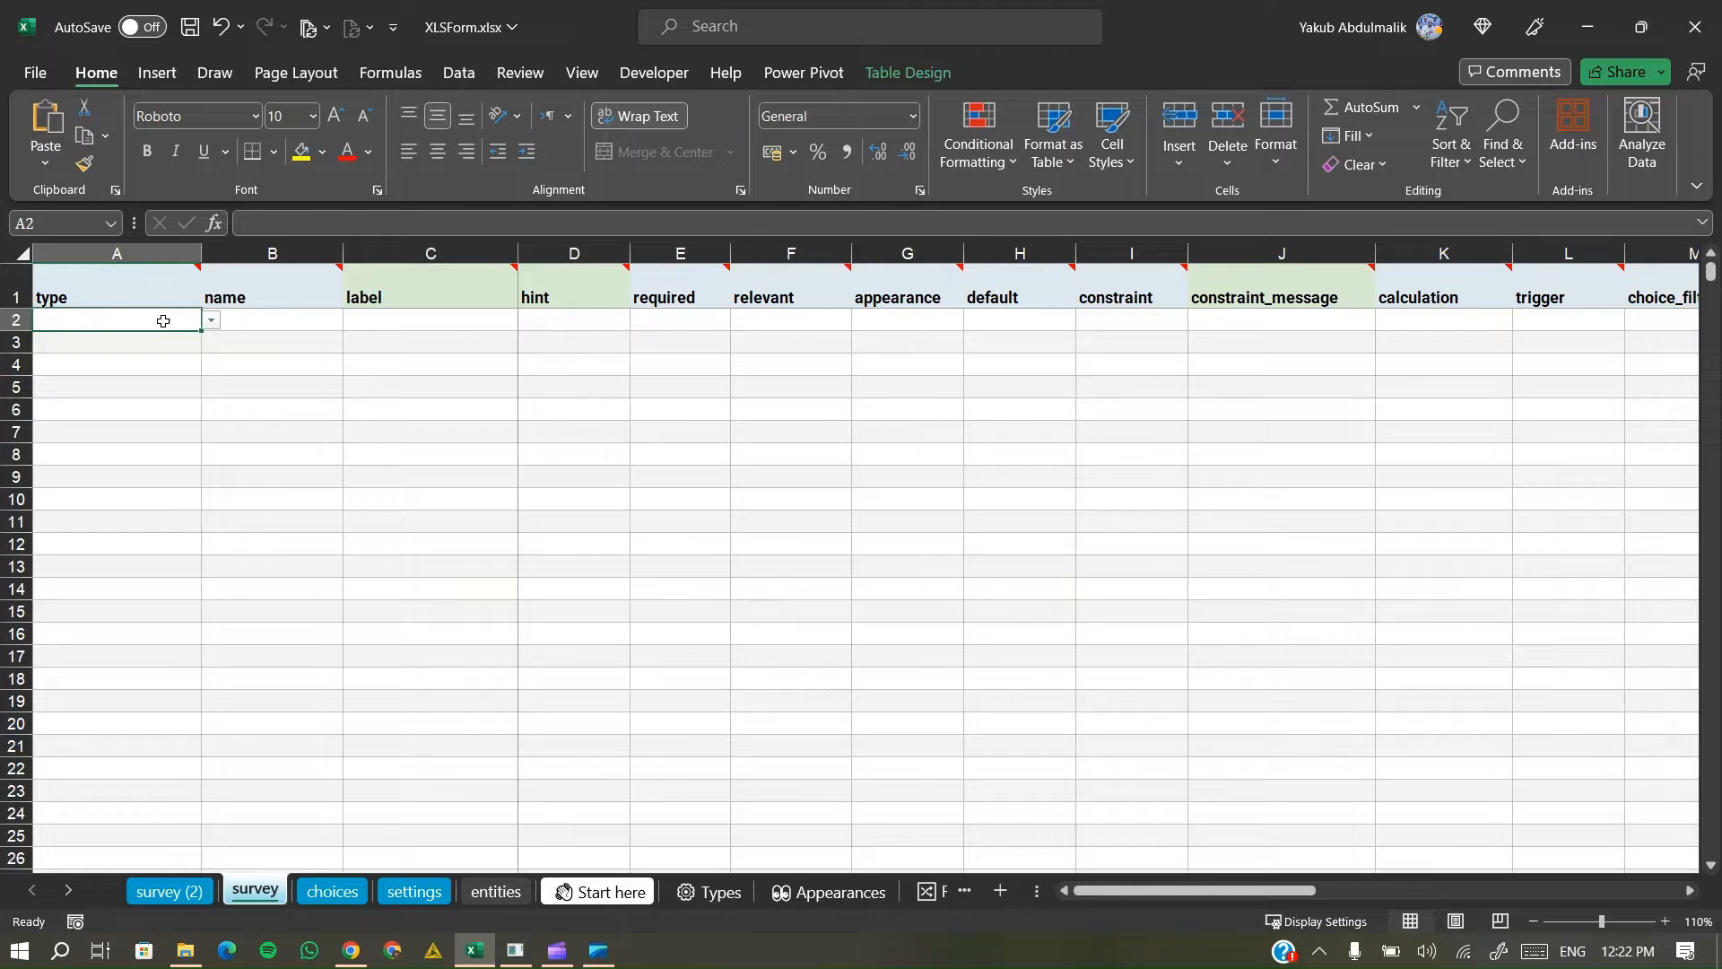
{"action": "type", "text": "se"}
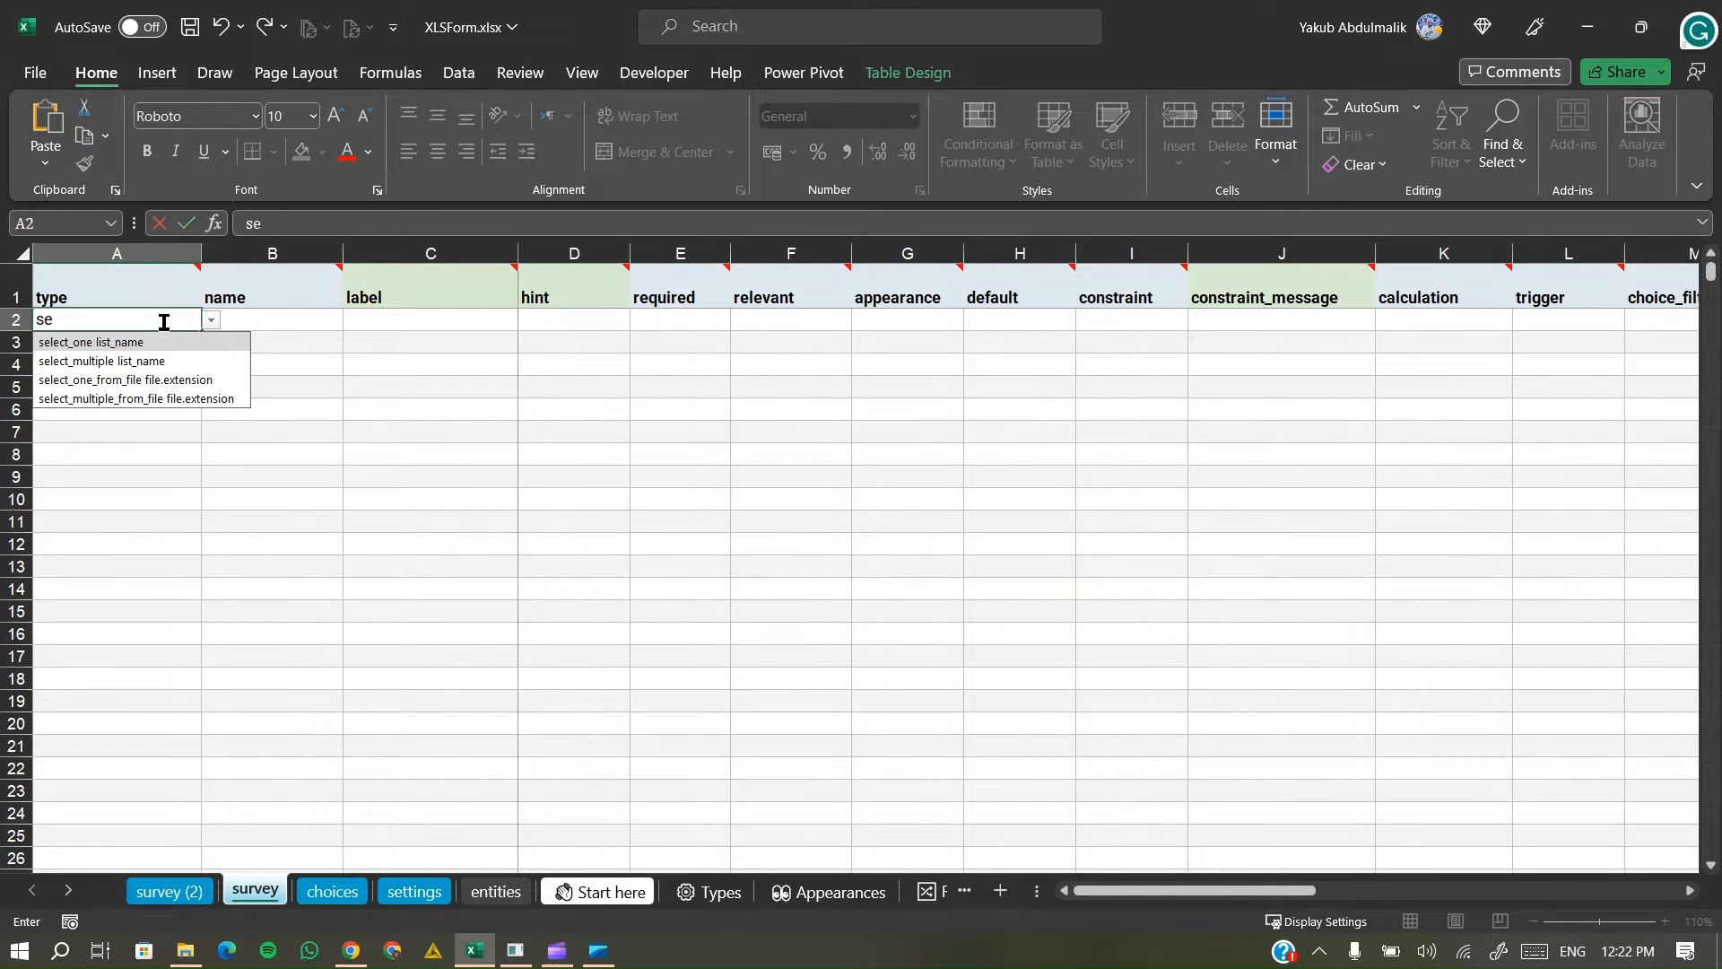
{"action": "type", "text": "l"}
{"action": "left_click", "coordinate": [146, 342]}
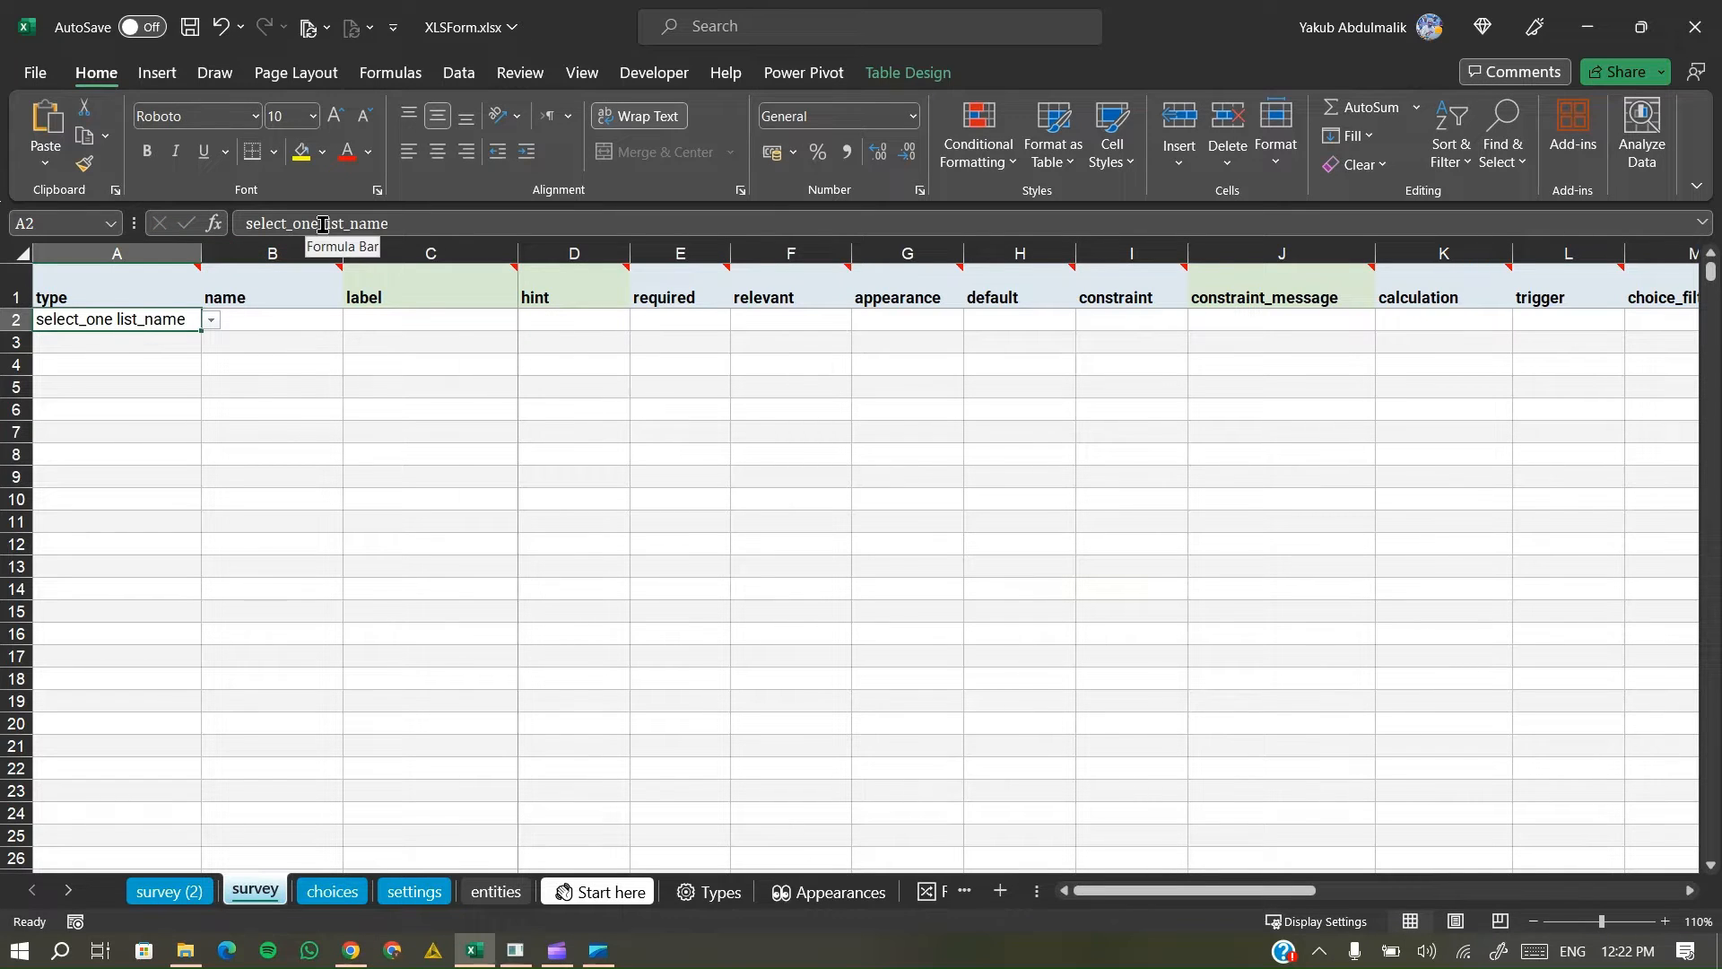
{"action": "left_click_drag", "start_coordinate": [323, 224], "coordinate": [470, 213]}
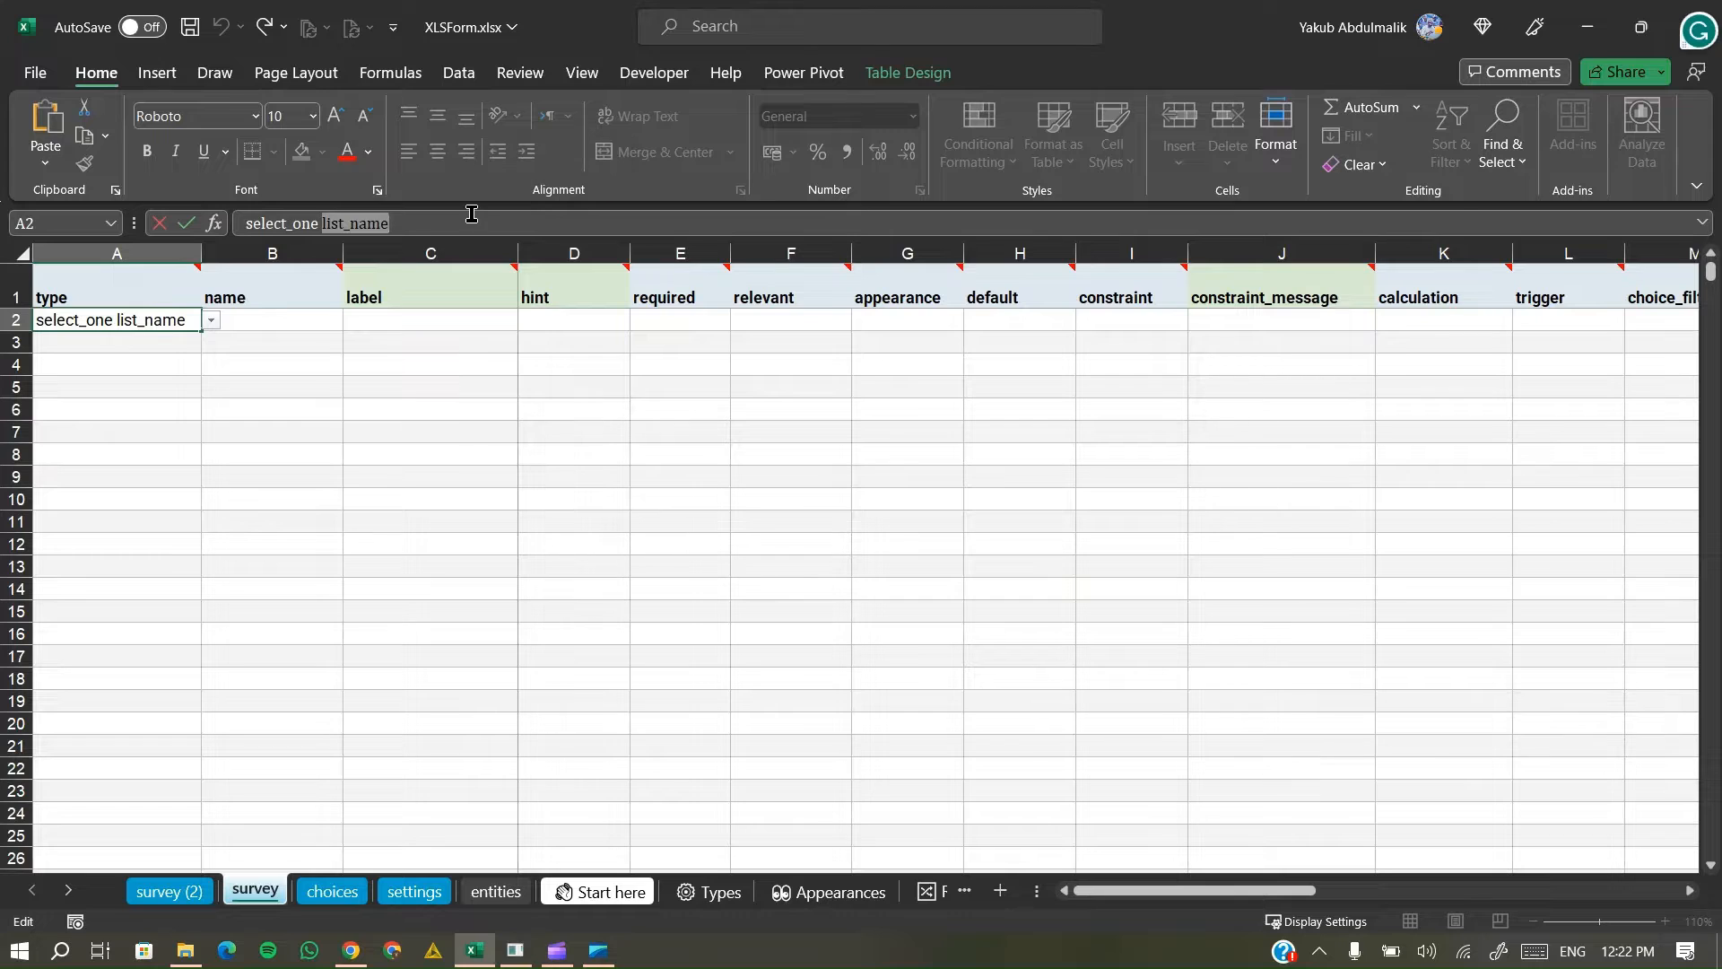
{"action": "type", "text": "region"}
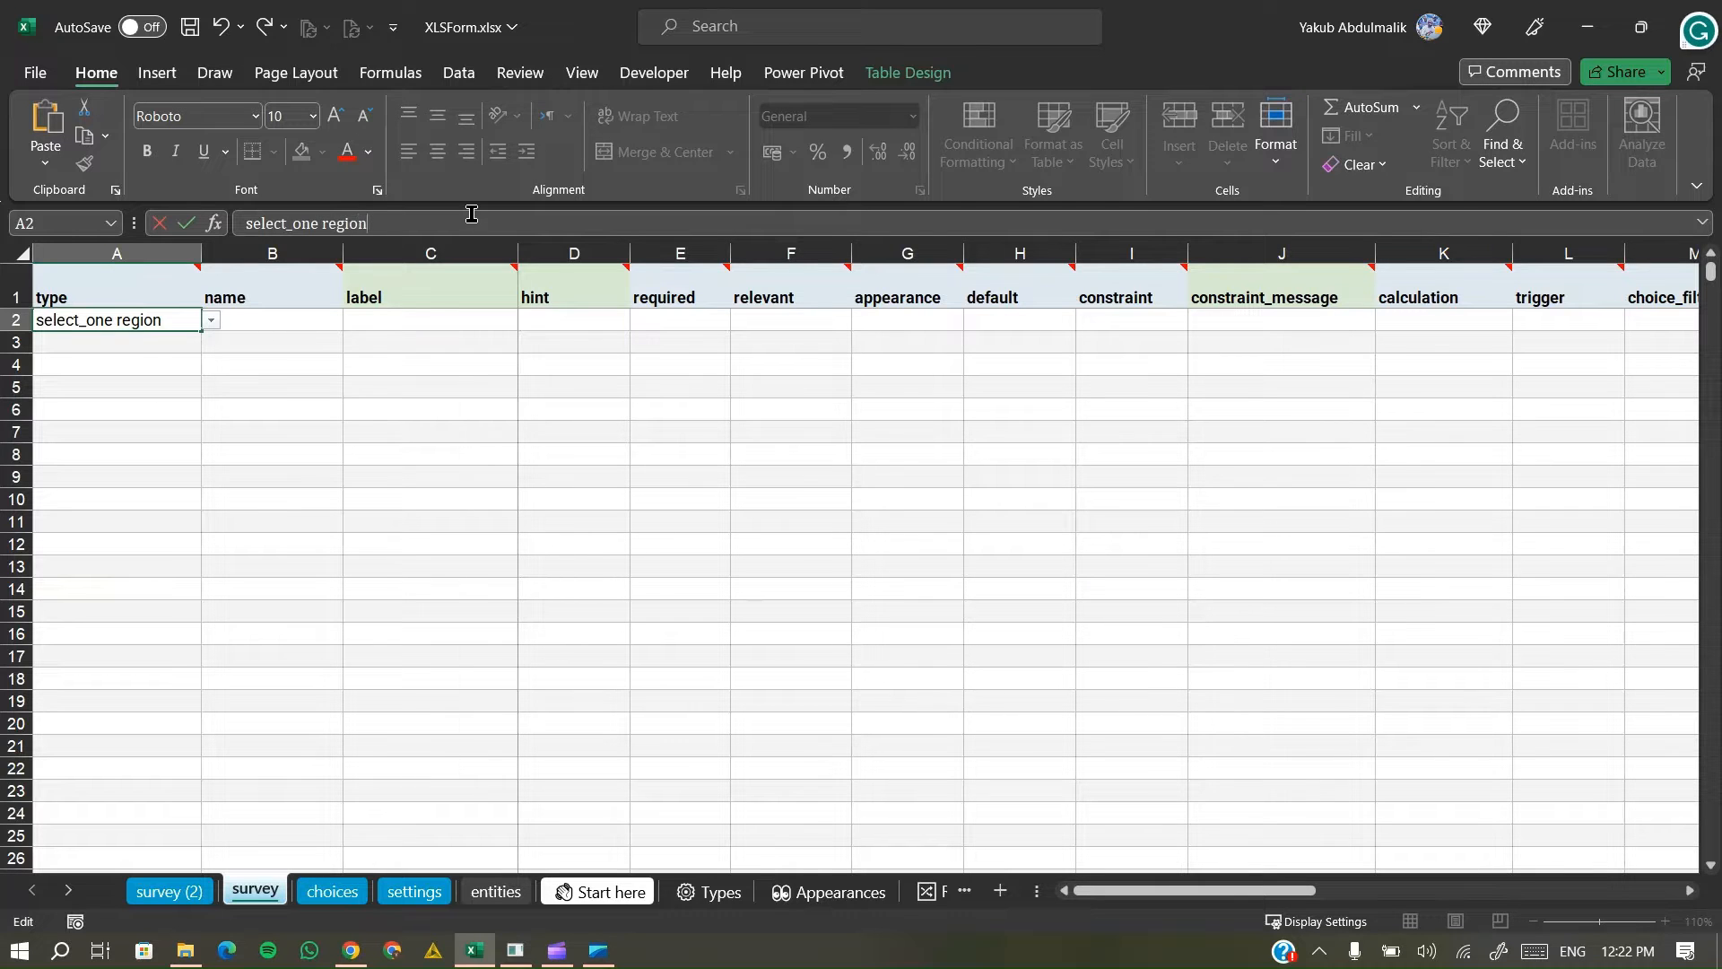
{"action": "key", "text": "Tab"}
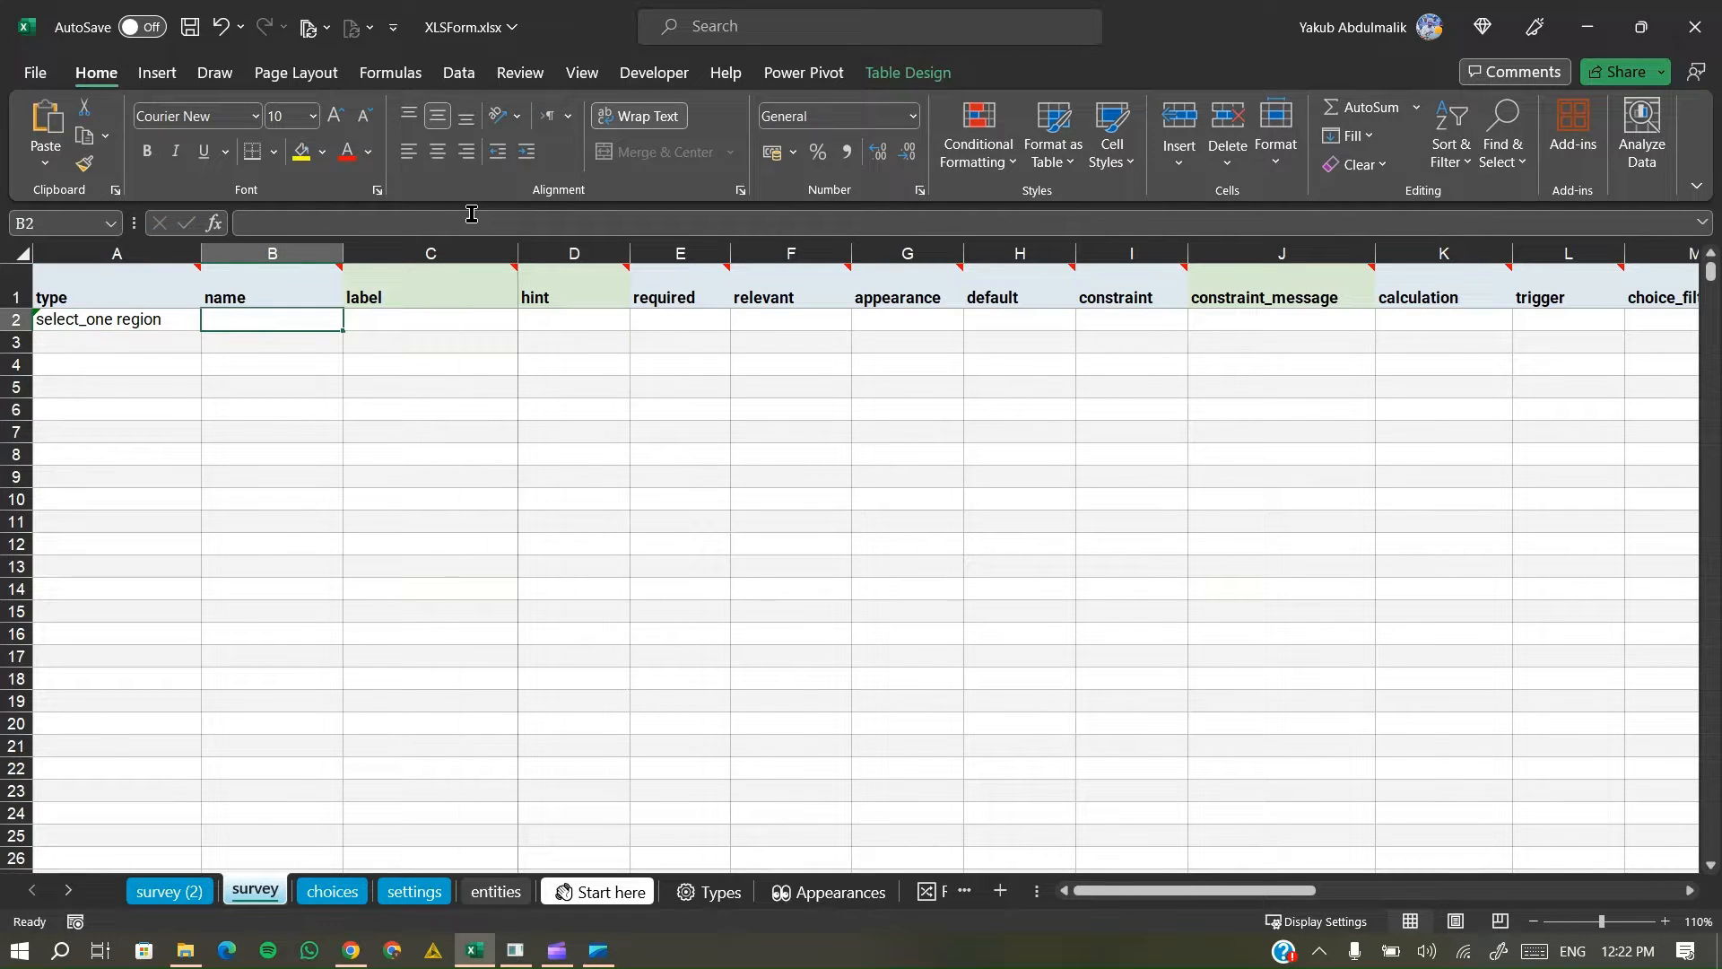
- Name the region question selected_region and give it the label "Please select a region."
{"action": "type", "text": "selected"}
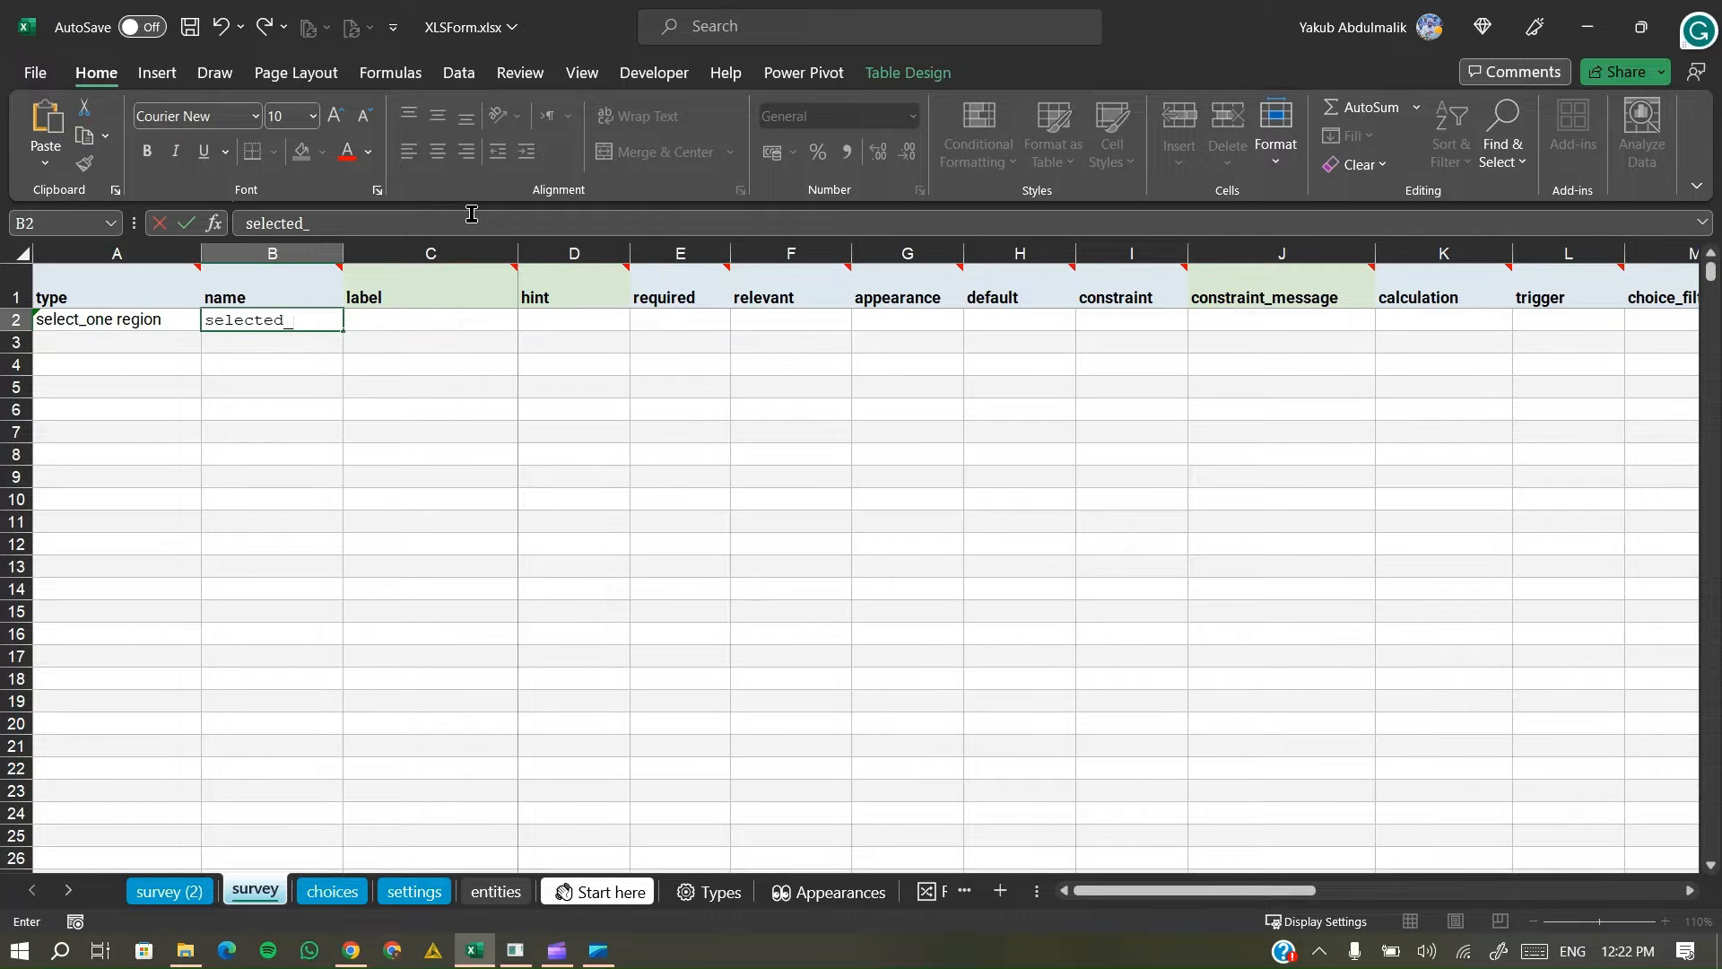
{"action": "type", "text": "_region"}
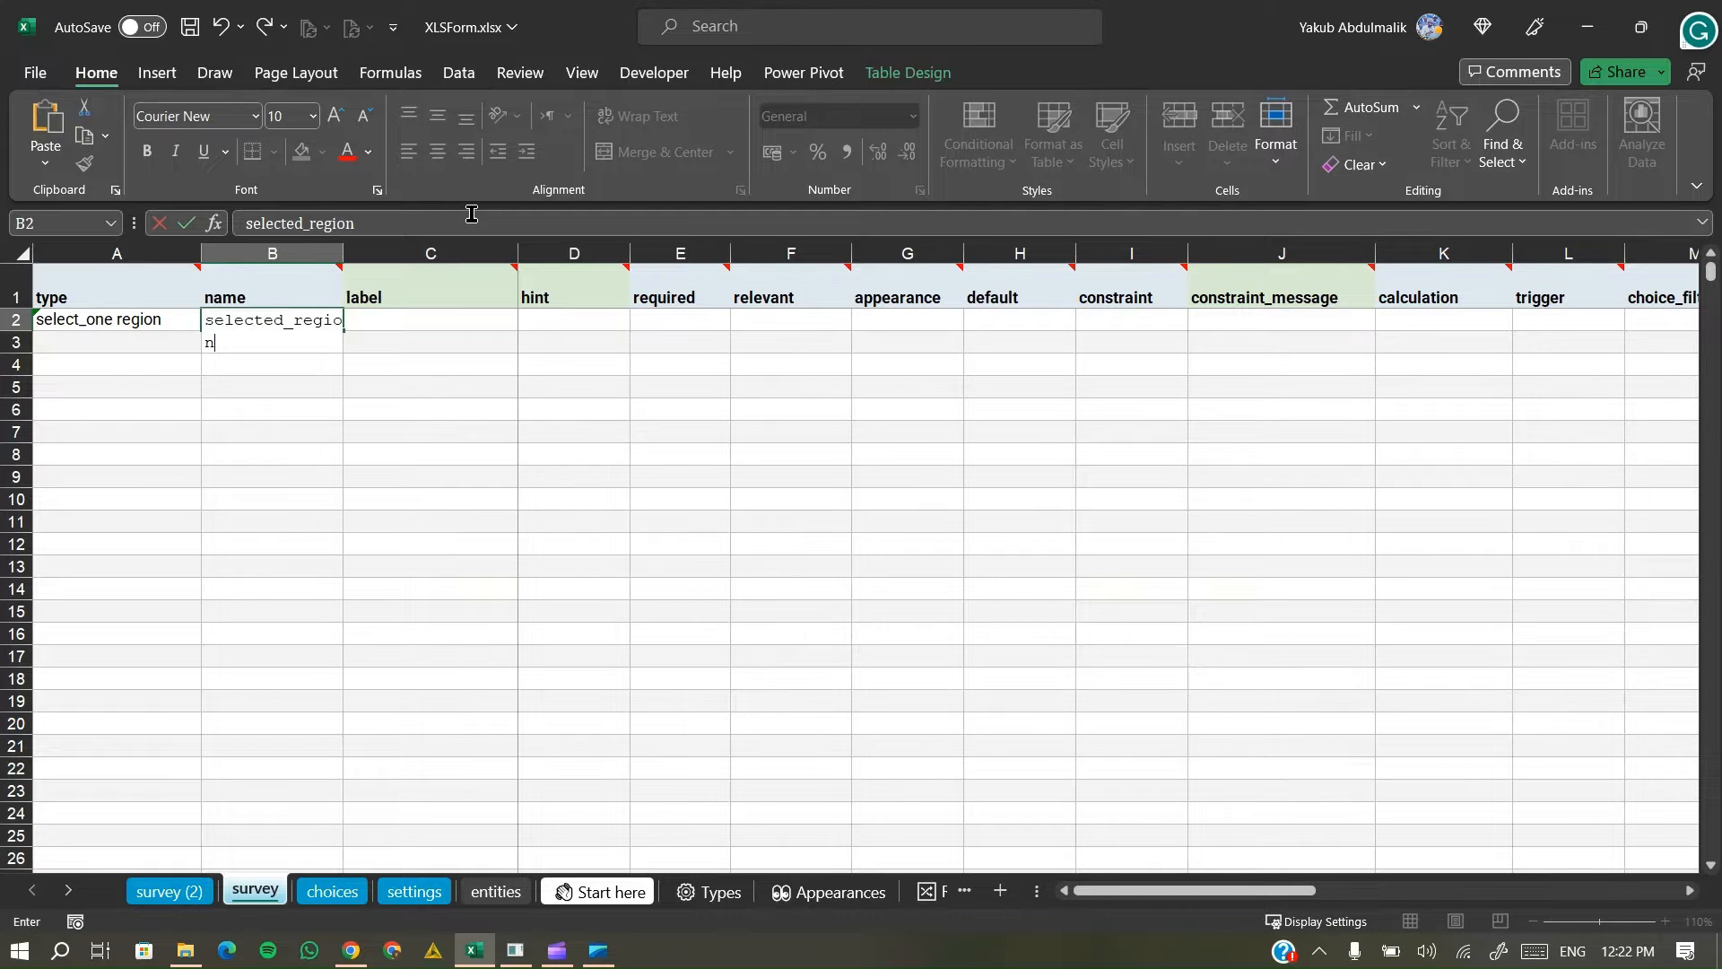
{"action": "key", "text": "Tab"}
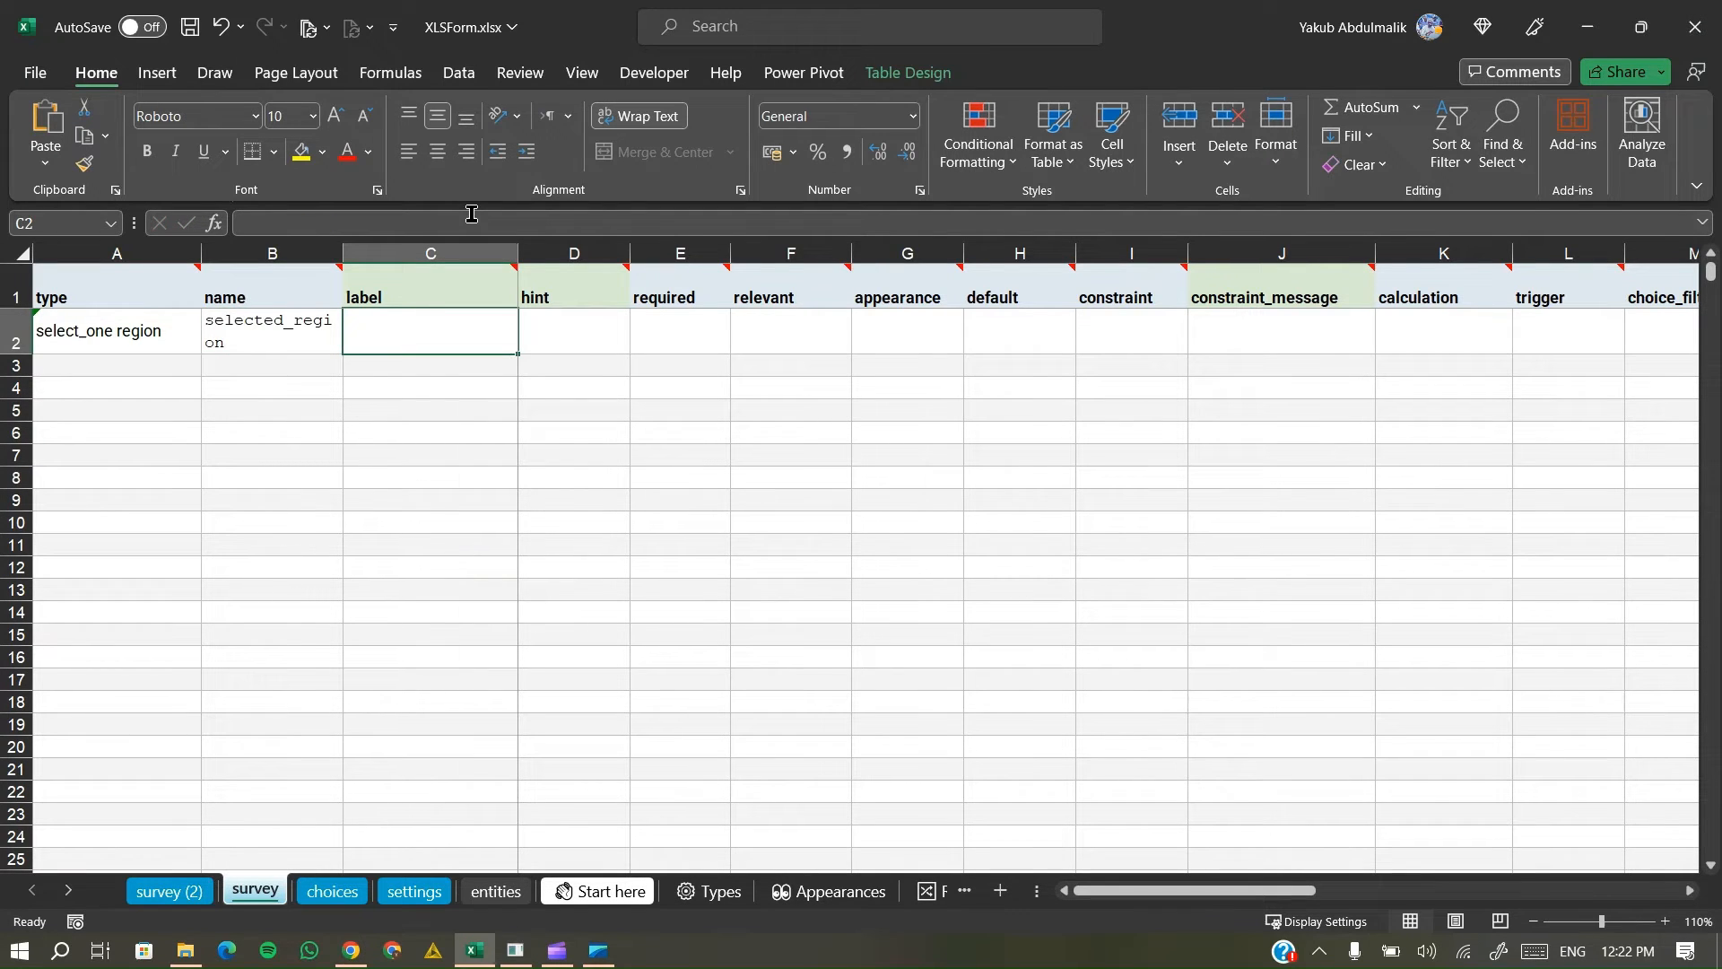
{"action": "type", "text": "Please"}
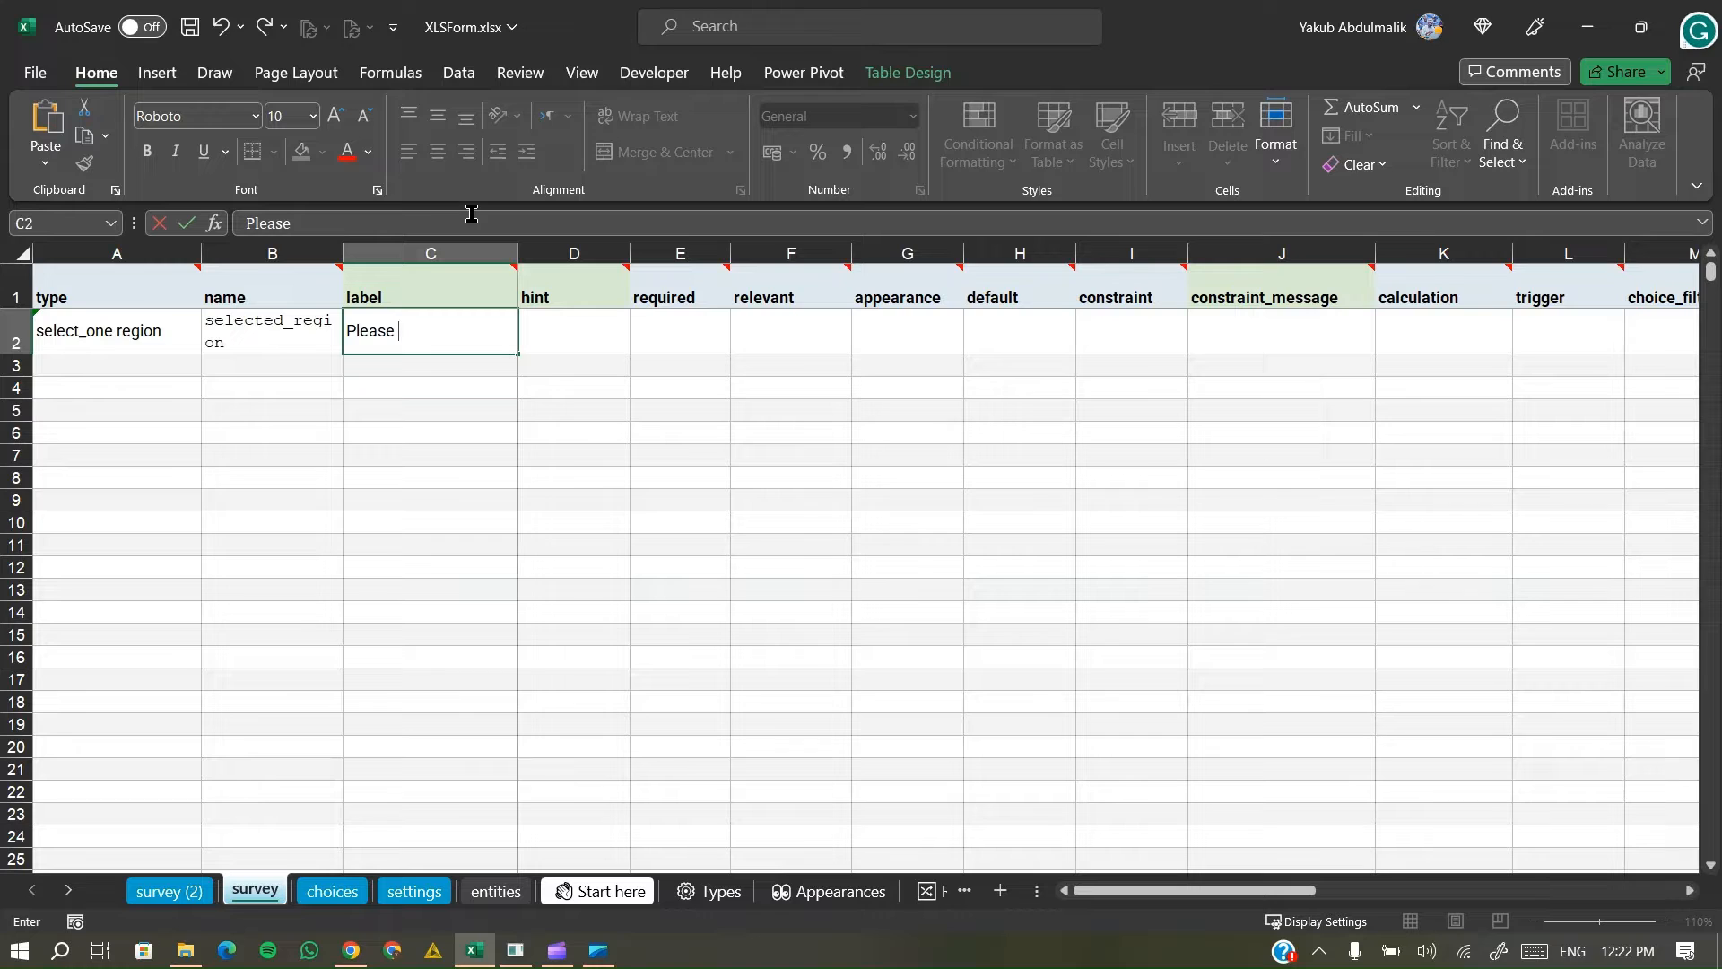
{"action": "type", "text": " select a region"}
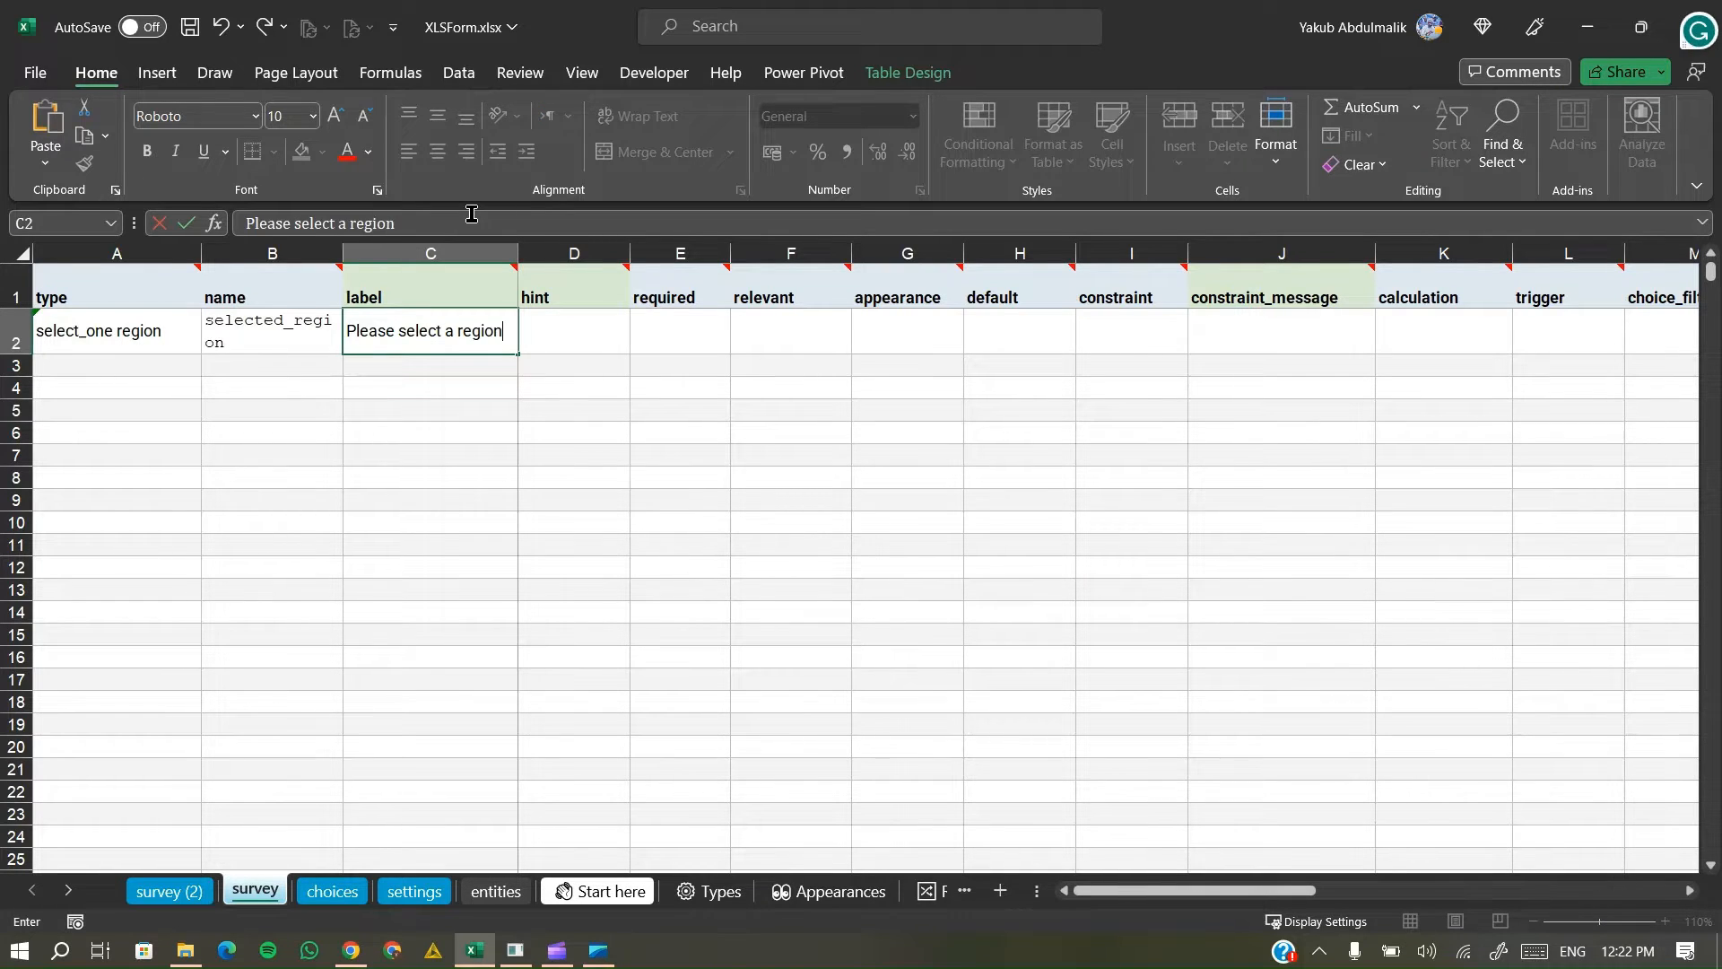
{"action": "type", "text": "."}
- Set the second question's type in A3 of the survey sheet to select_one country
{"action": "left_click", "coordinate": [125, 371]}
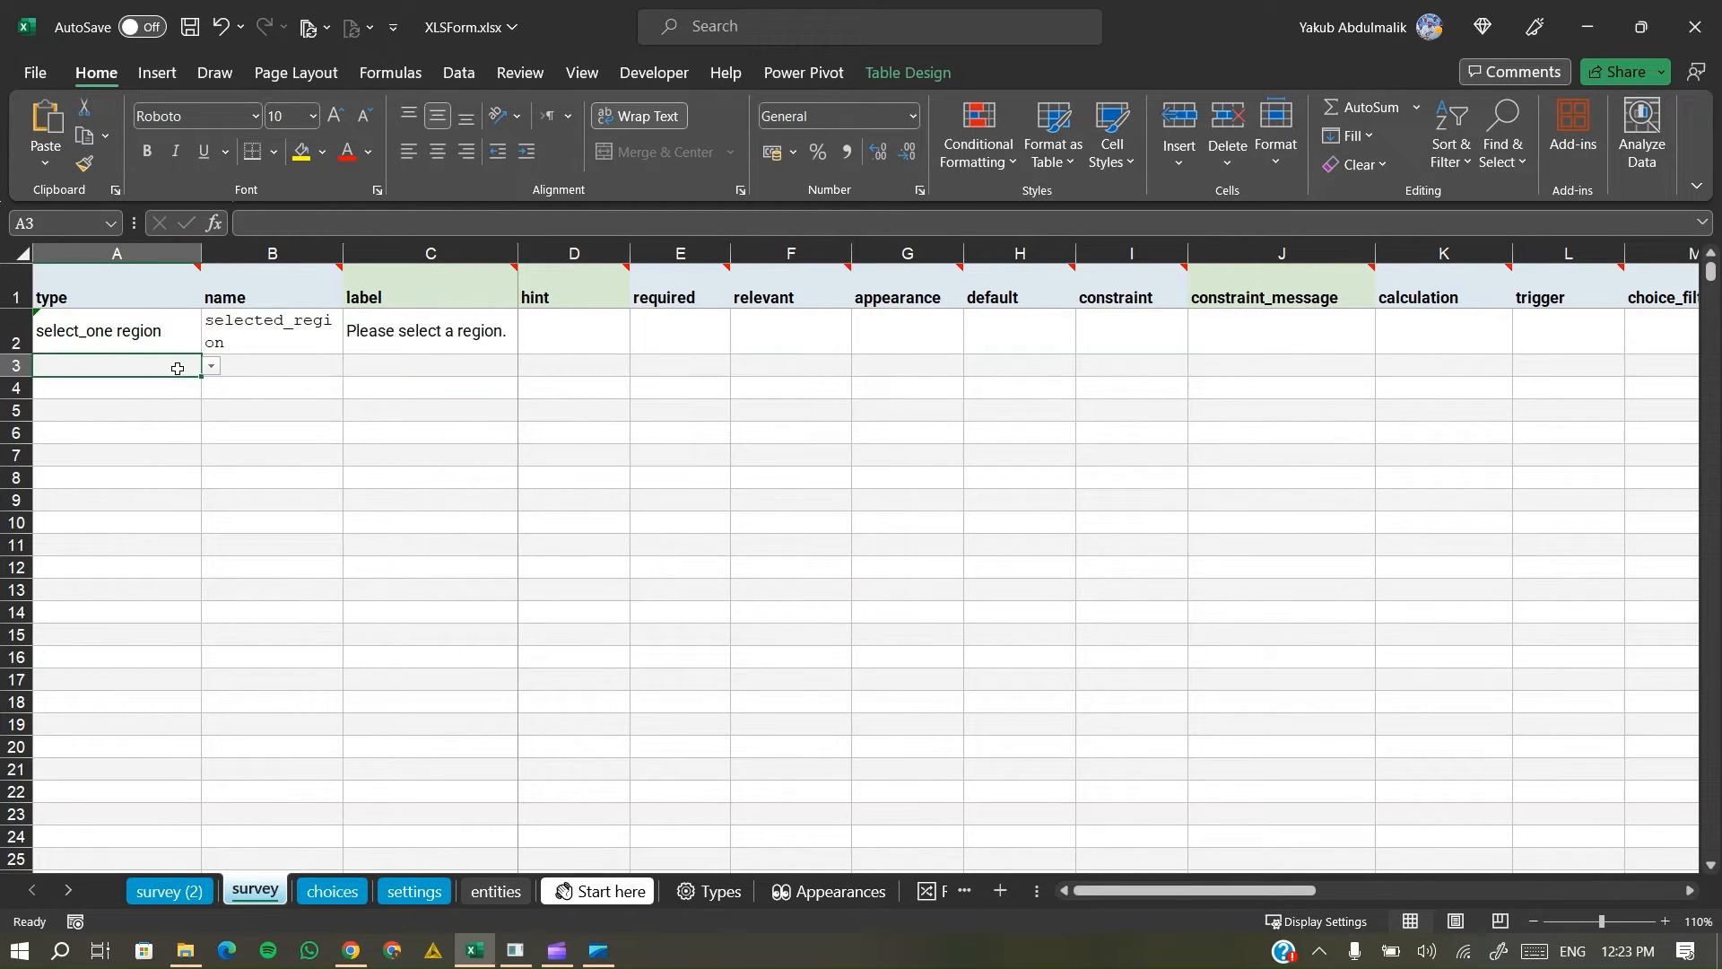
{"action": "type", "text": "se"}
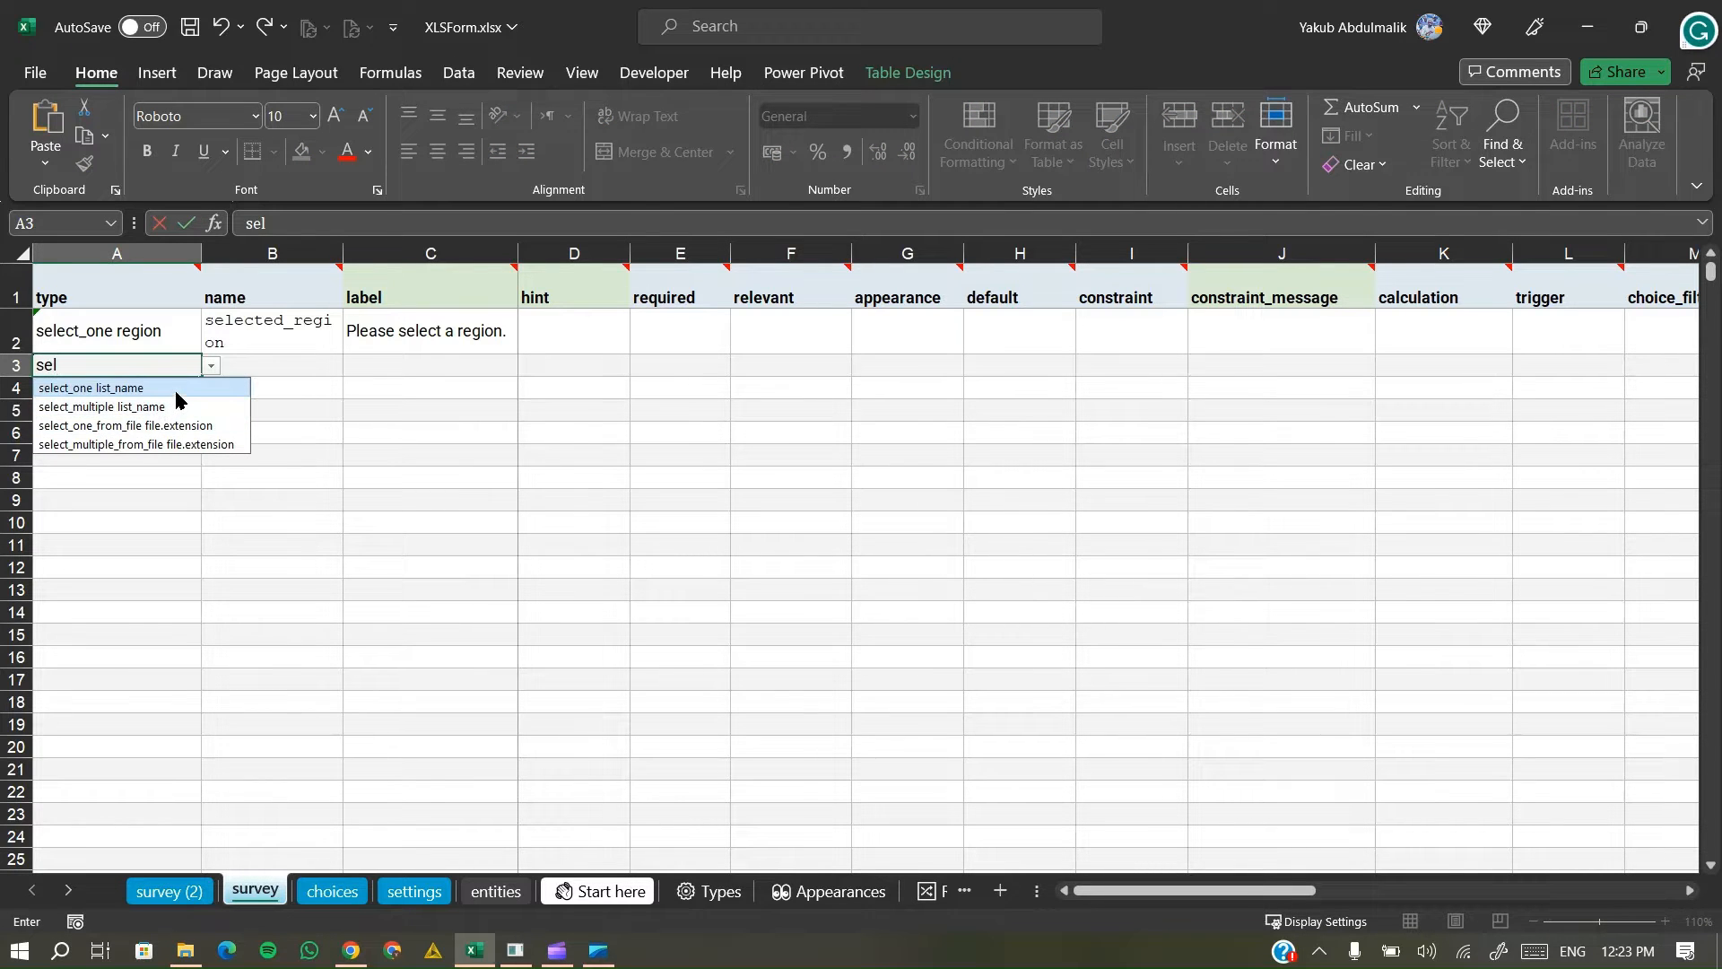
{"action": "type", "text": "l"}
{"action": "left_click", "coordinate": [177, 399]}
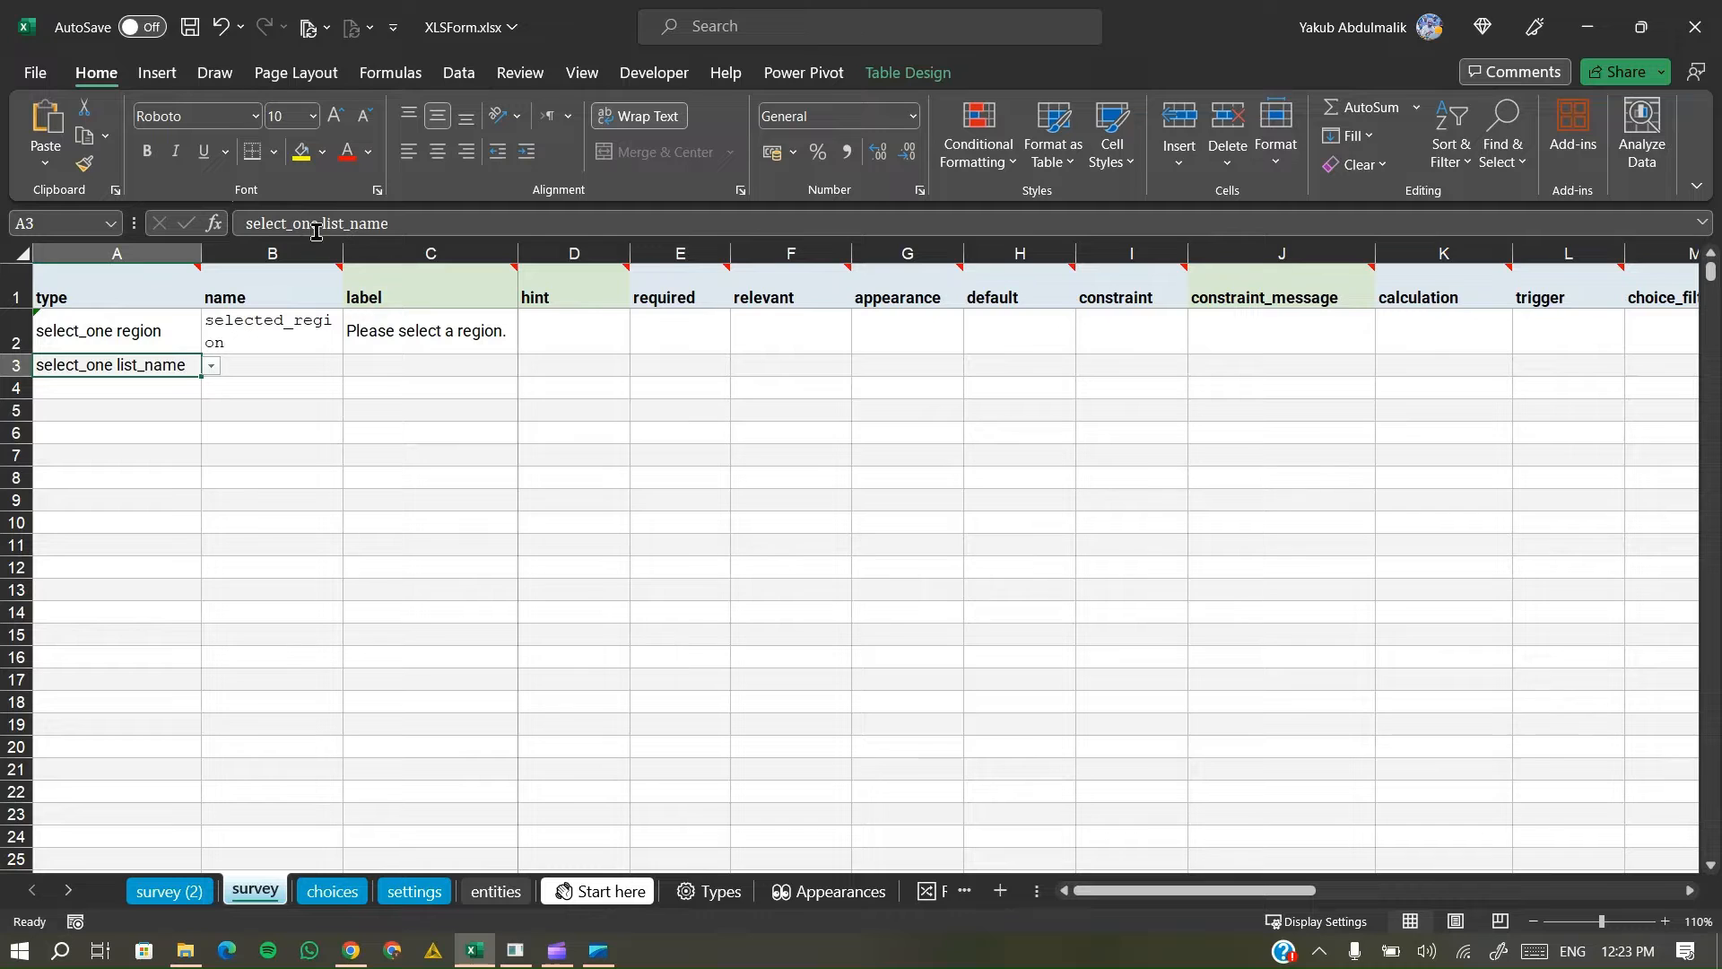
{"action": "left_click_drag", "start_coordinate": [320, 225], "coordinate": [405, 214]}
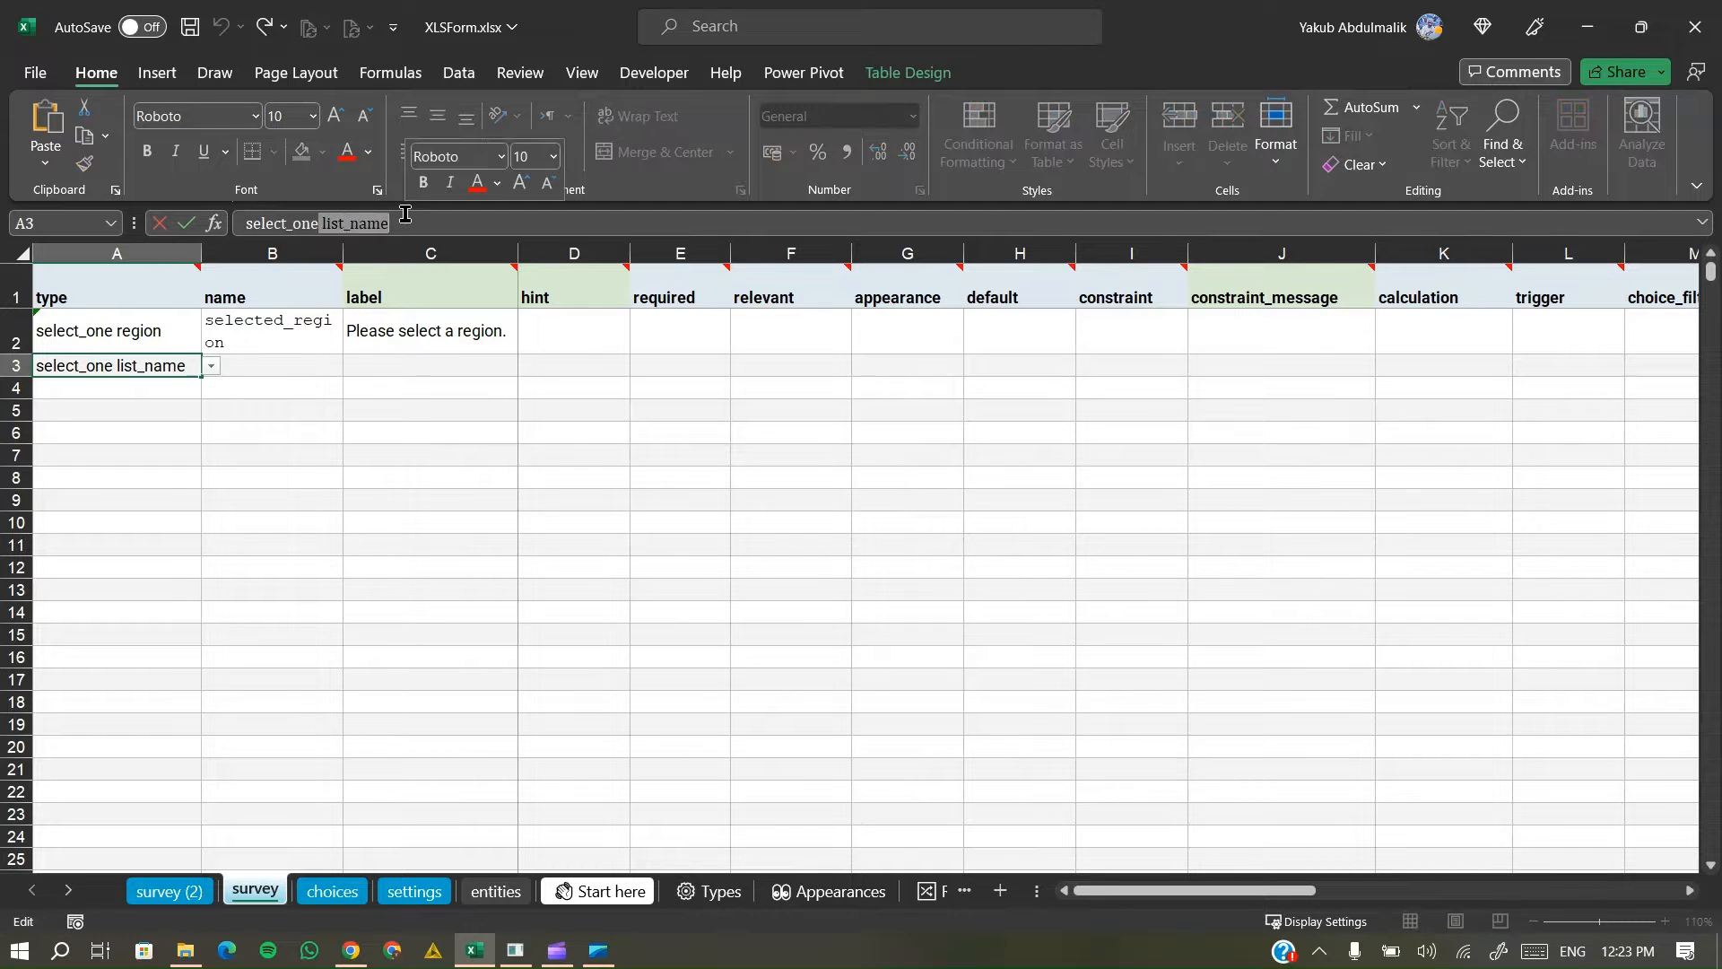
{"action": "type", "text": "coun"}
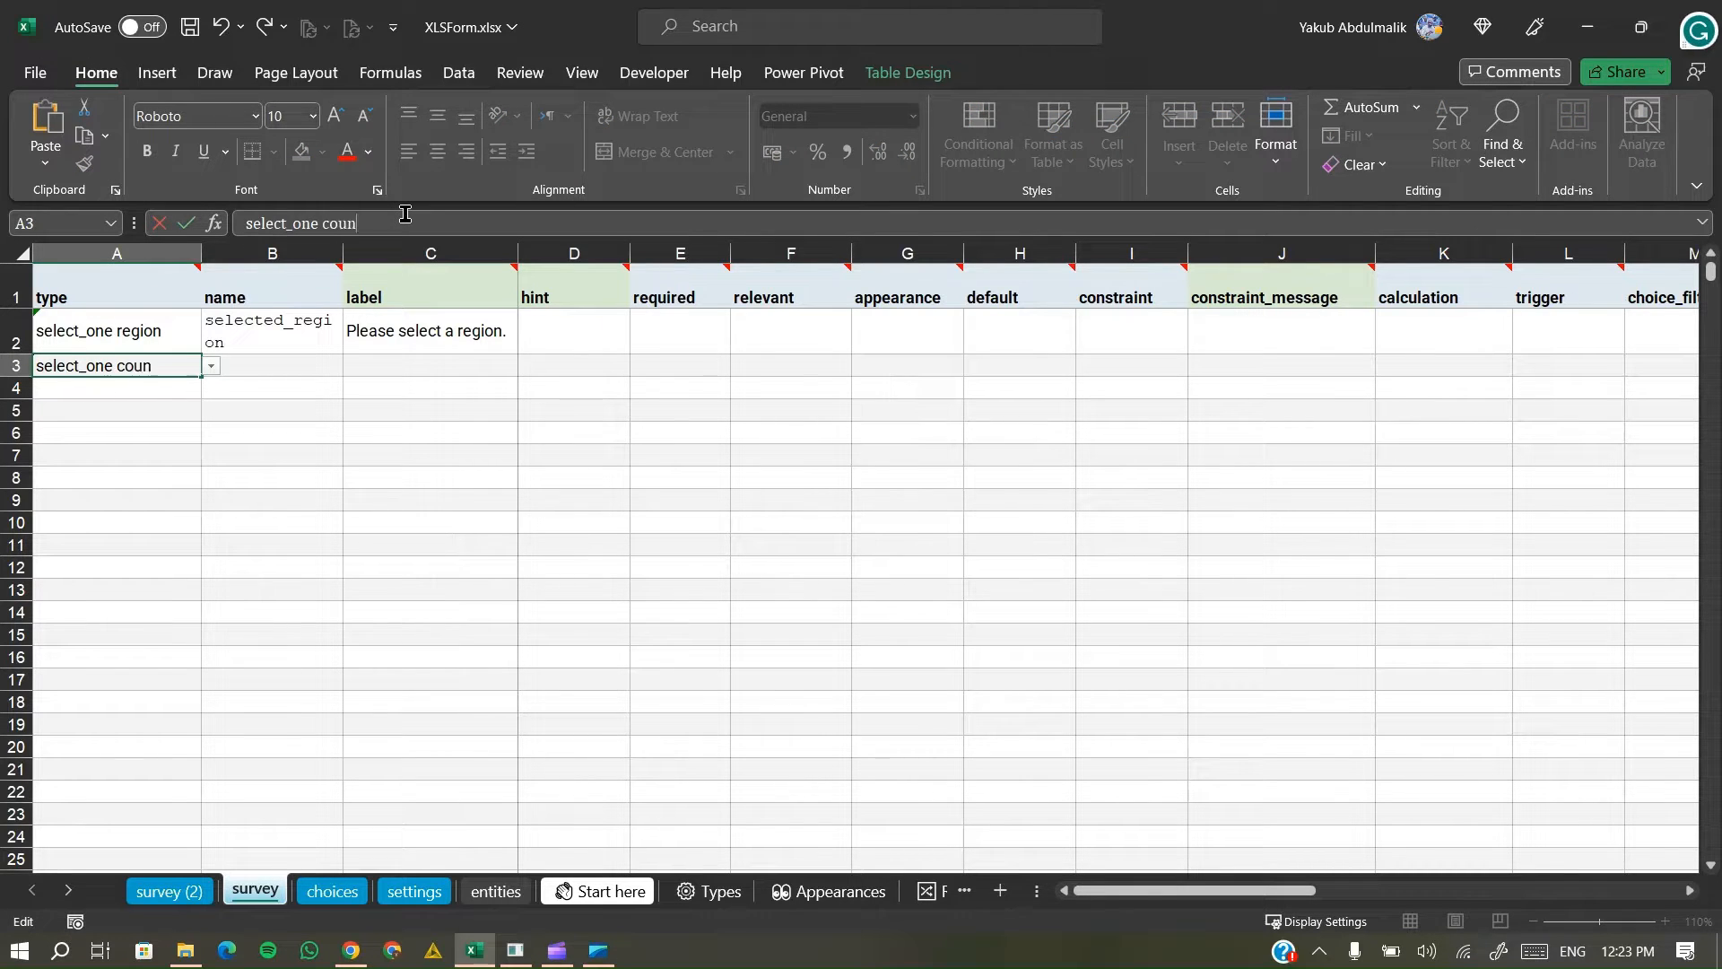
{"action": "key", "text": "BackSpace"}
{"action": "type", "text": "ountry"}
{"action": "key", "text": "Tab"}
- Name the country question nation and give it the label "Please select a country."
{"action": "type", "text": "nation"}
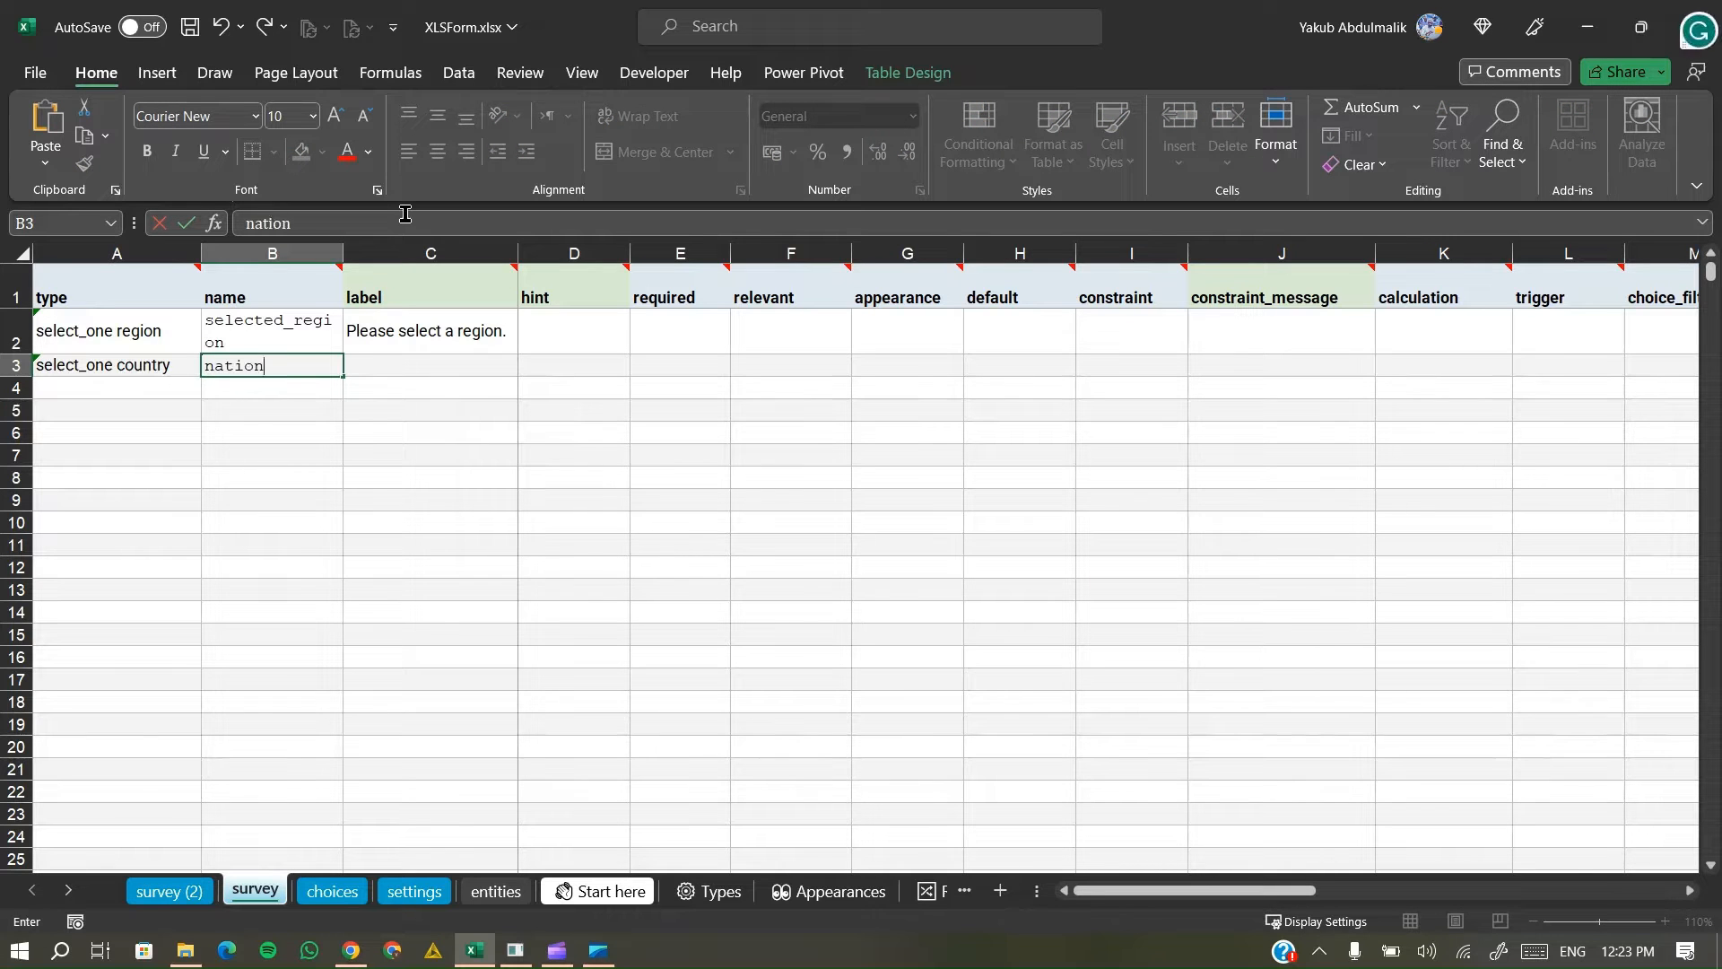
{"action": "key", "text": "Tab"}
{"action": "type", "text": "Pleases"}
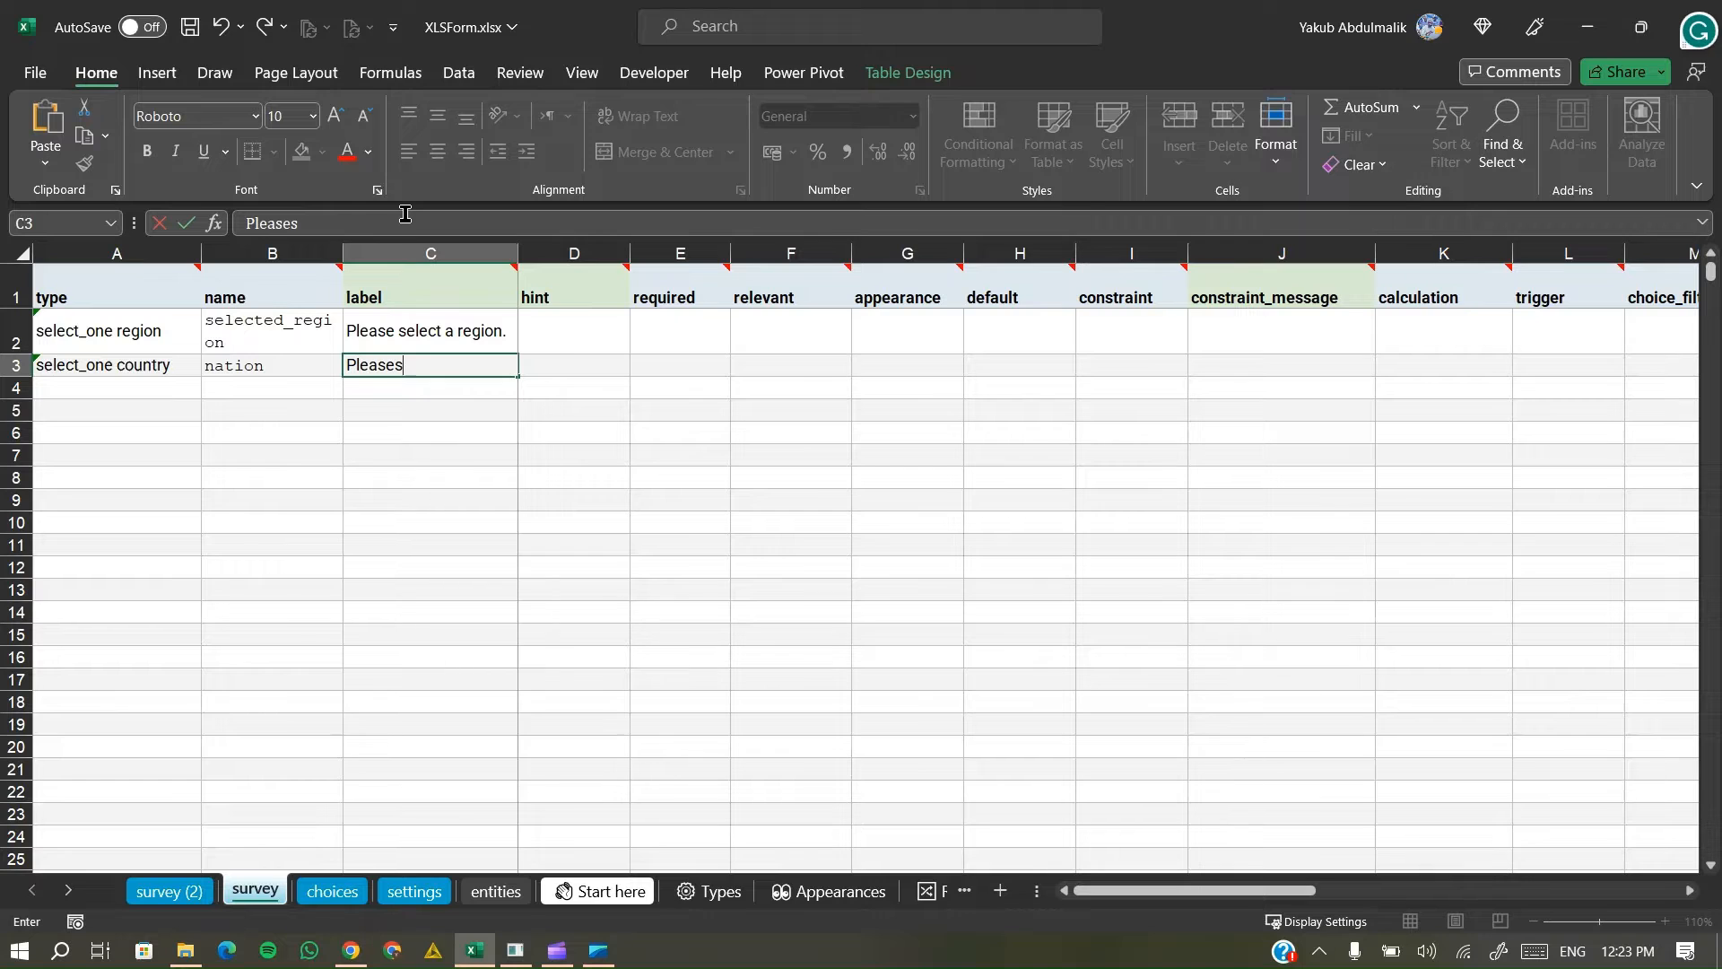
{"action": "key", "text": "BackSpace"}
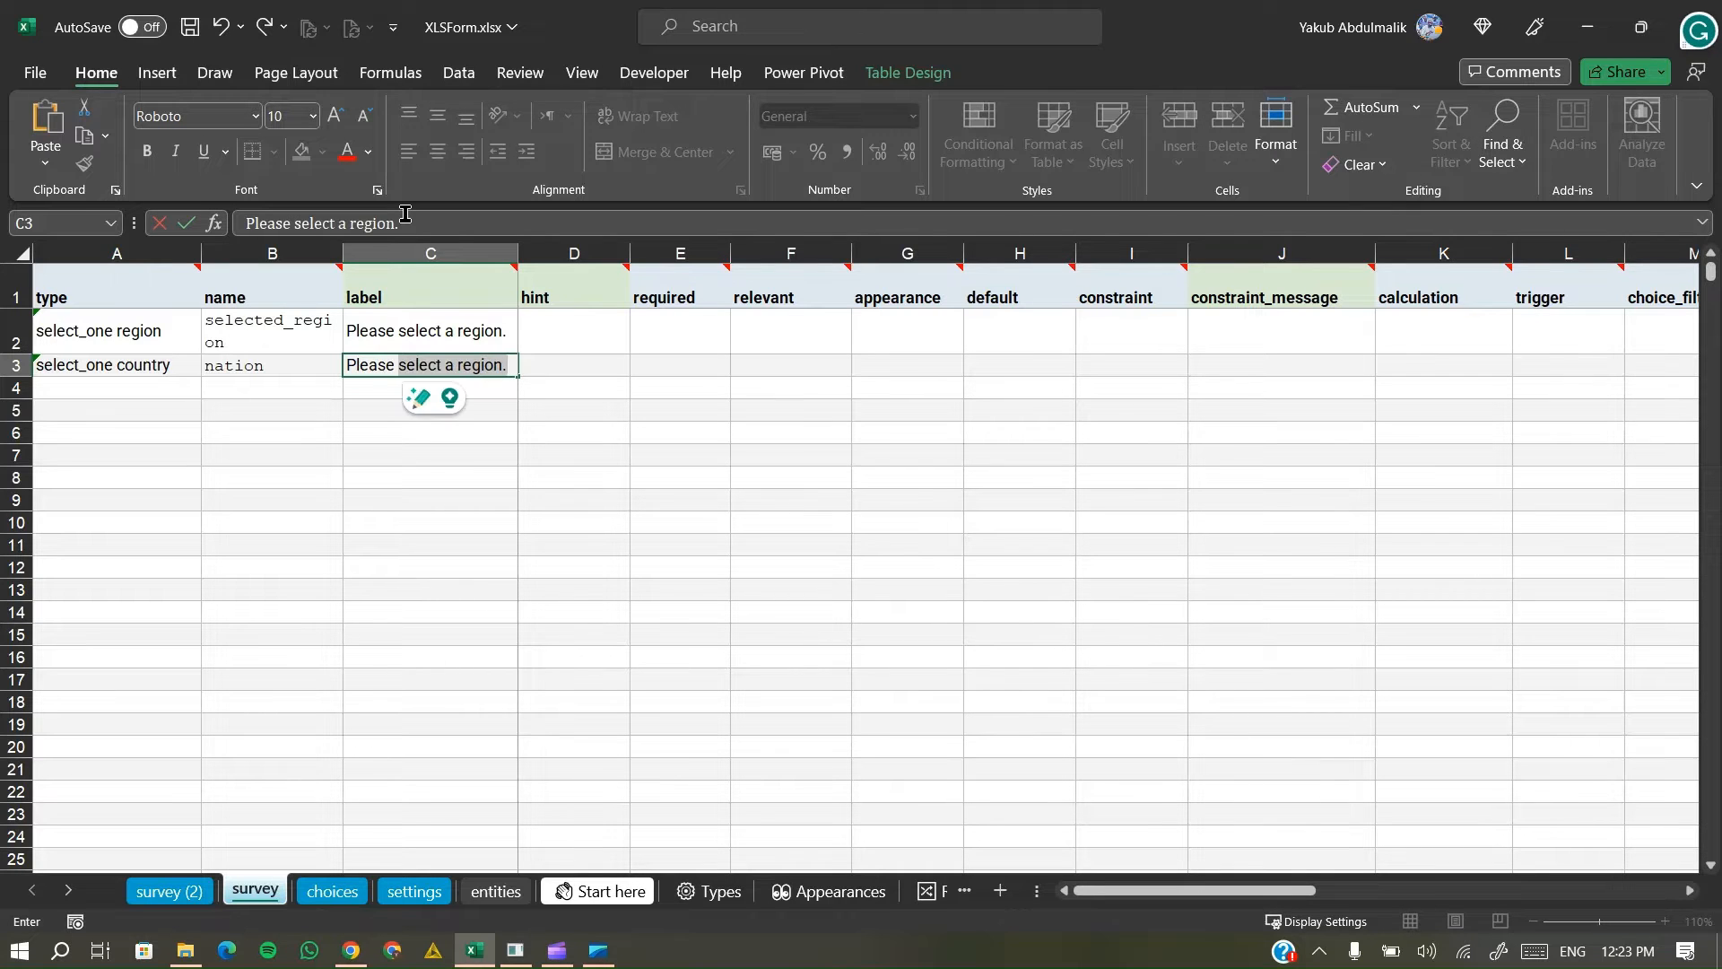
{"action": "type", "text": "selec"}
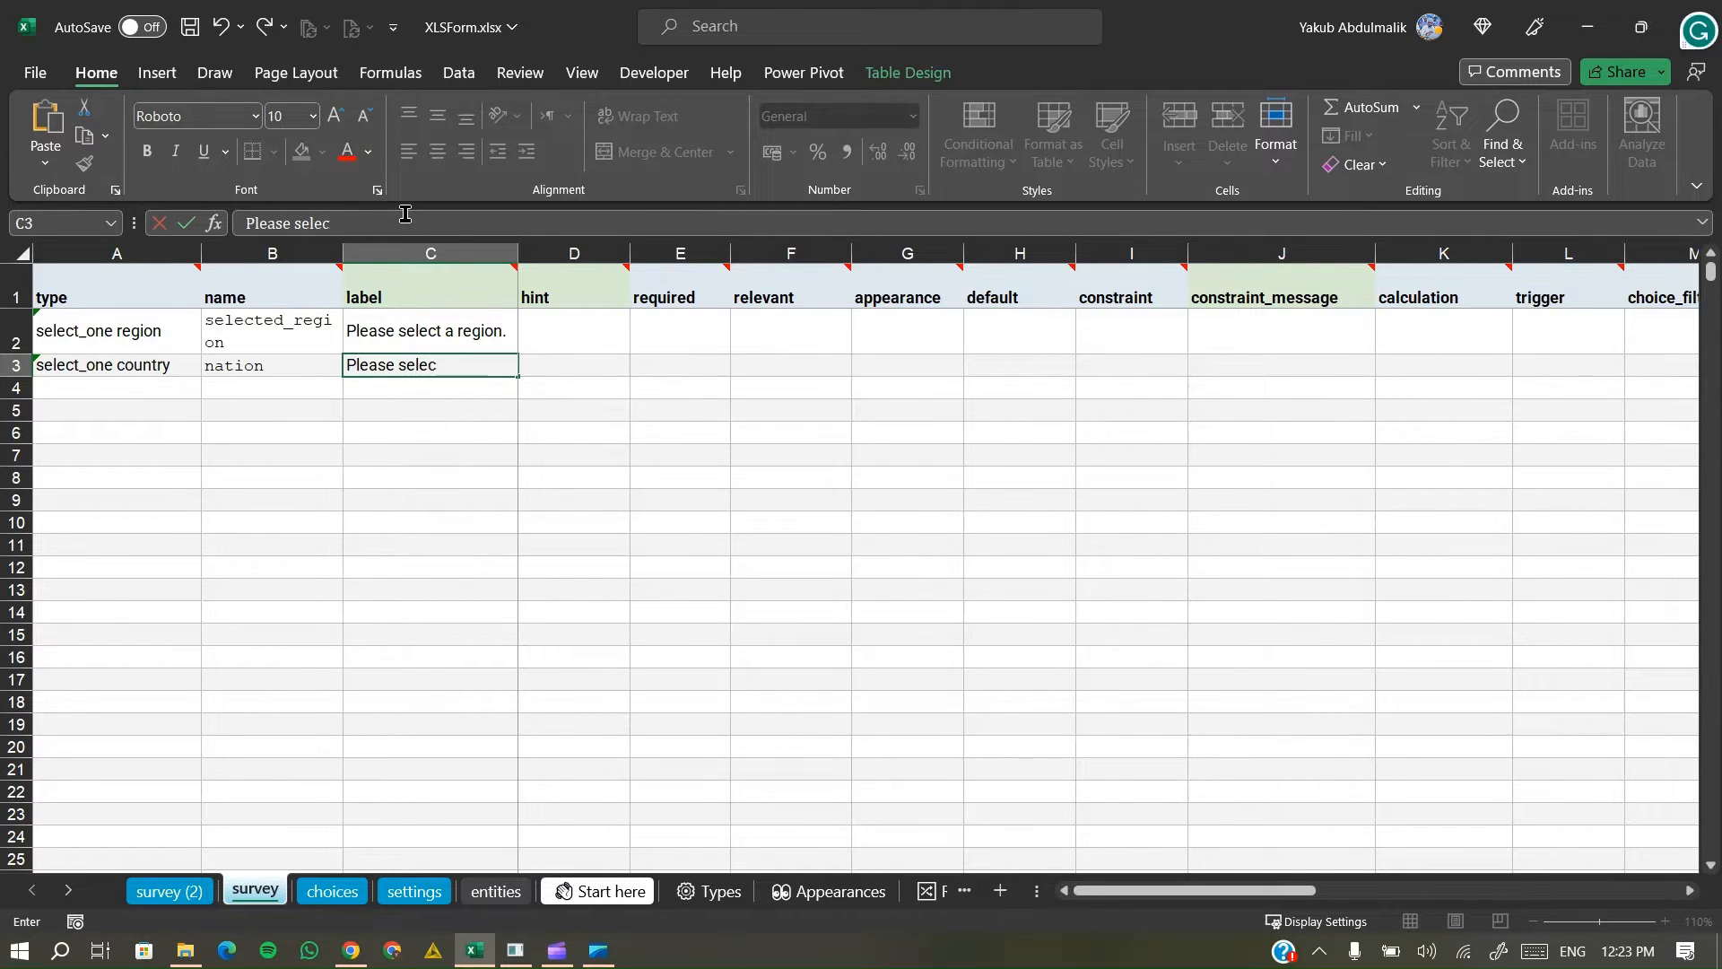
{"action": "type", "text": "rt a country"}
{"action": "type", "text": "."}
{"action": "key", "text": "Return"}
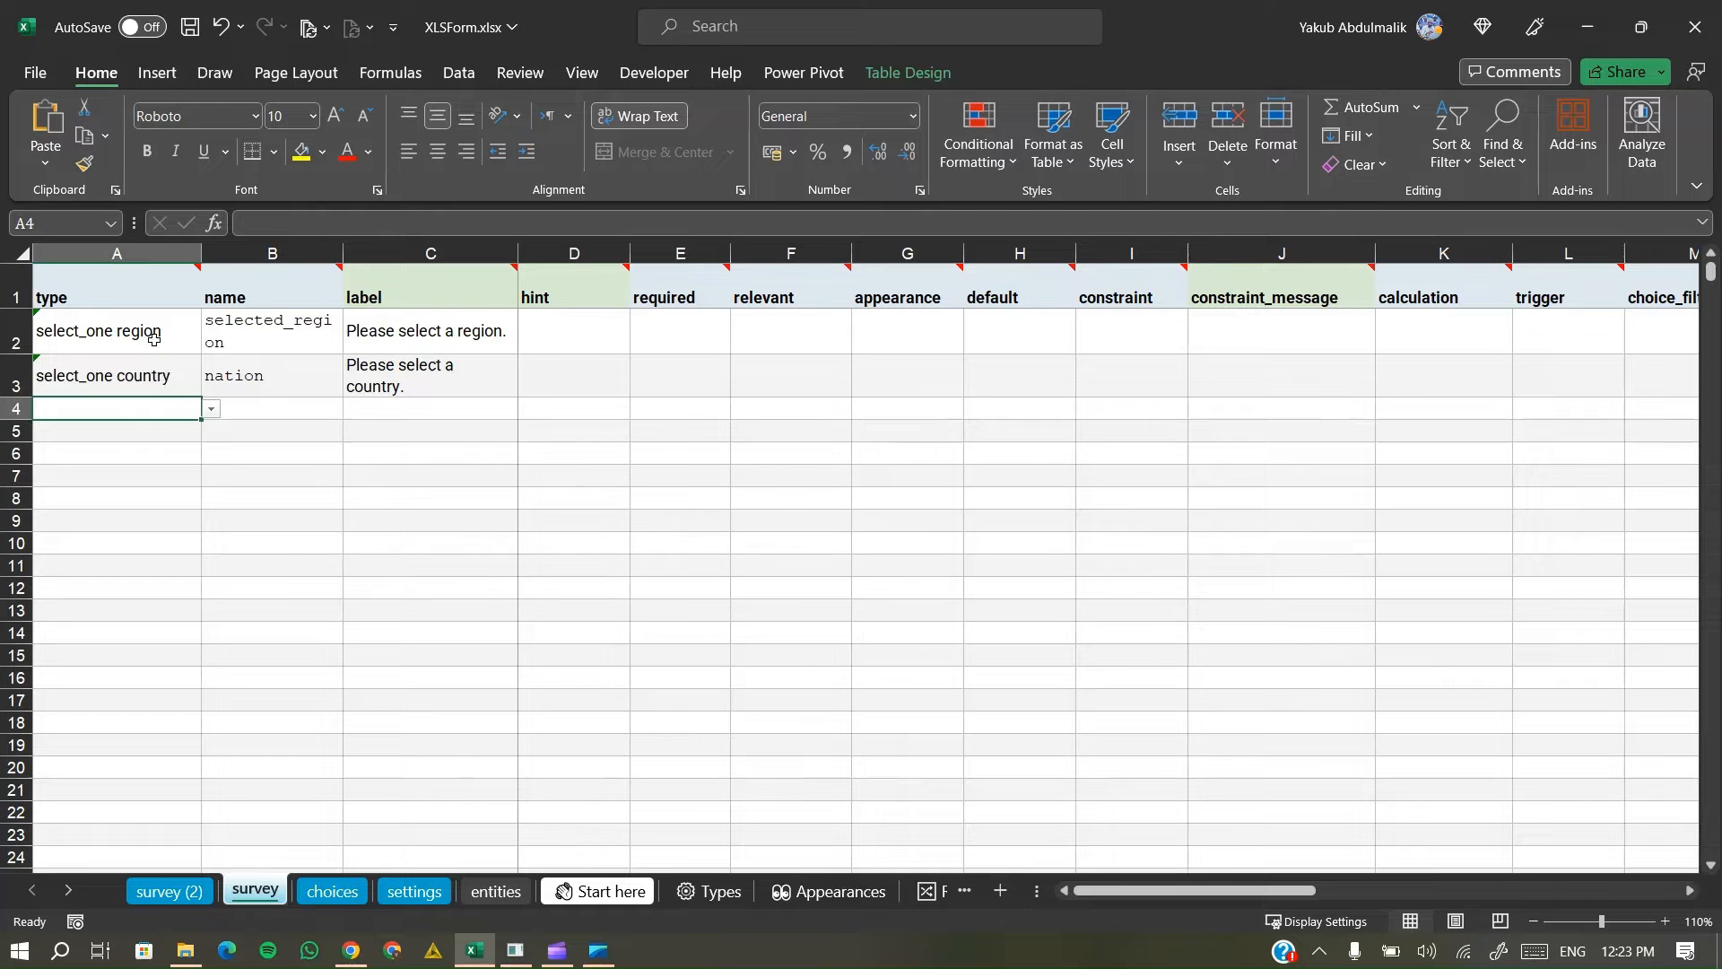
- Start a new choice list below the ethnicity list on the choices sheet by entering region as list_name in A11
{"action": "left_click", "coordinate": [328, 891]}
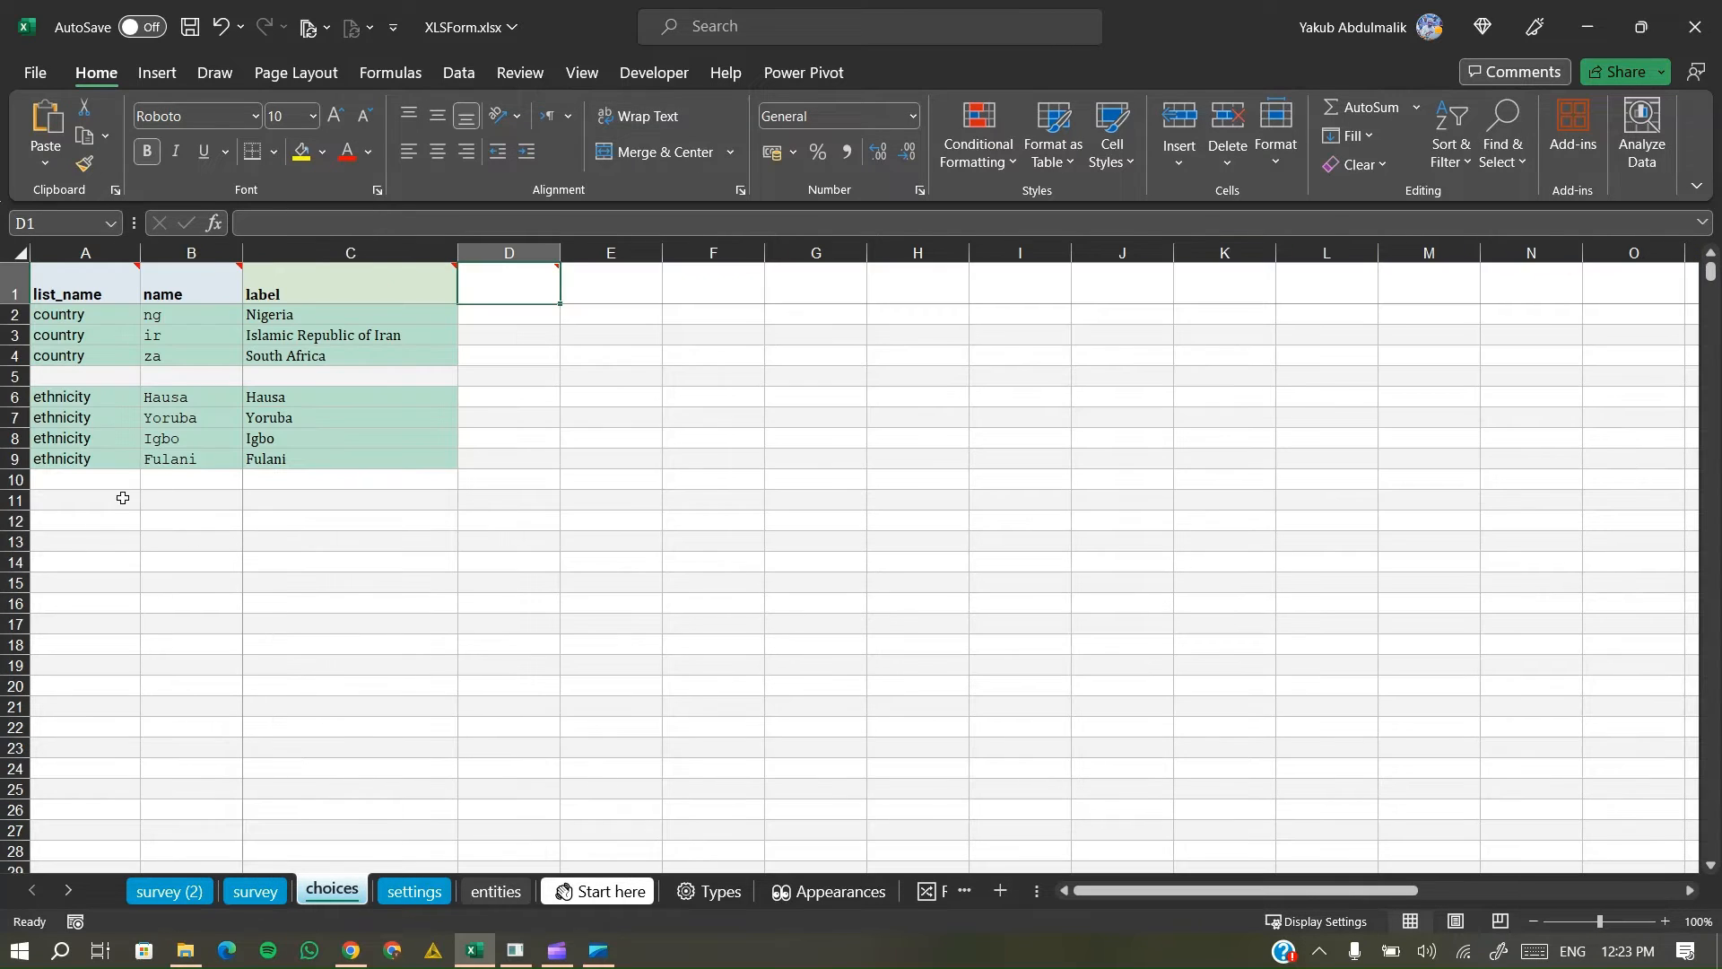
{"action": "left_click", "coordinate": [76, 507]}
{"action": "type", "text": "region"}
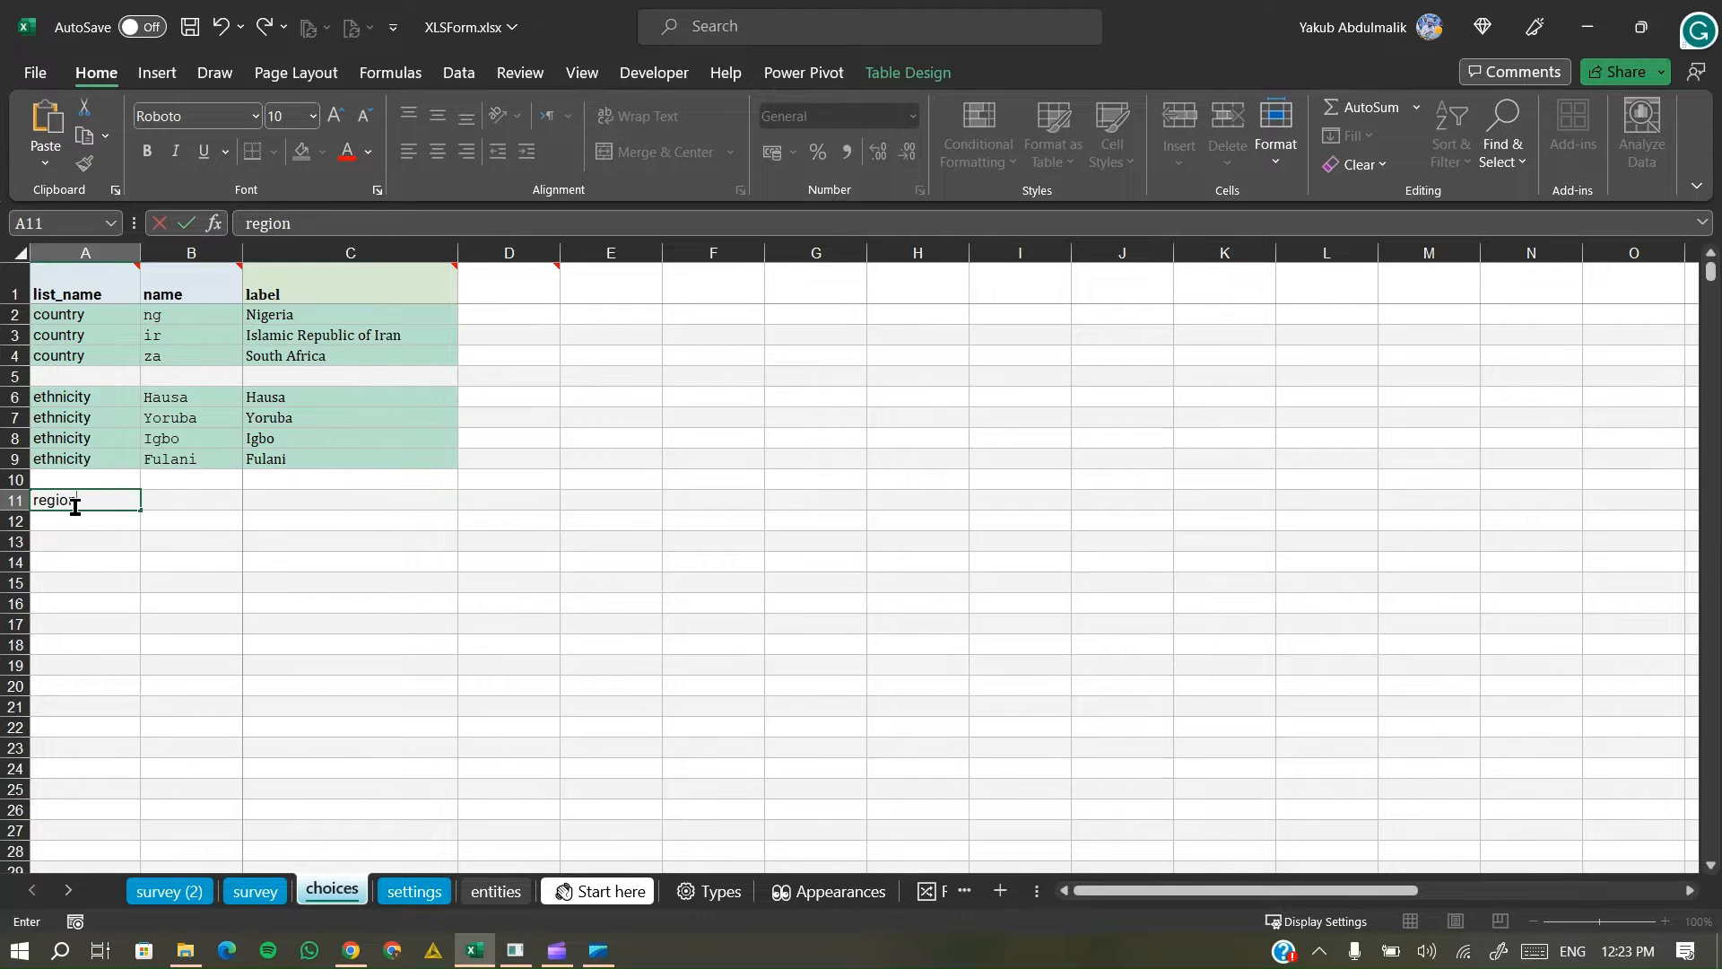
{"action": "key", "text": "Return"}
- Enter the region choice names asia, europe, middle_east and africa in B11 to B14
{"action": "left_click", "coordinate": [195, 498]}
{"action": "type", "text": "asia"}
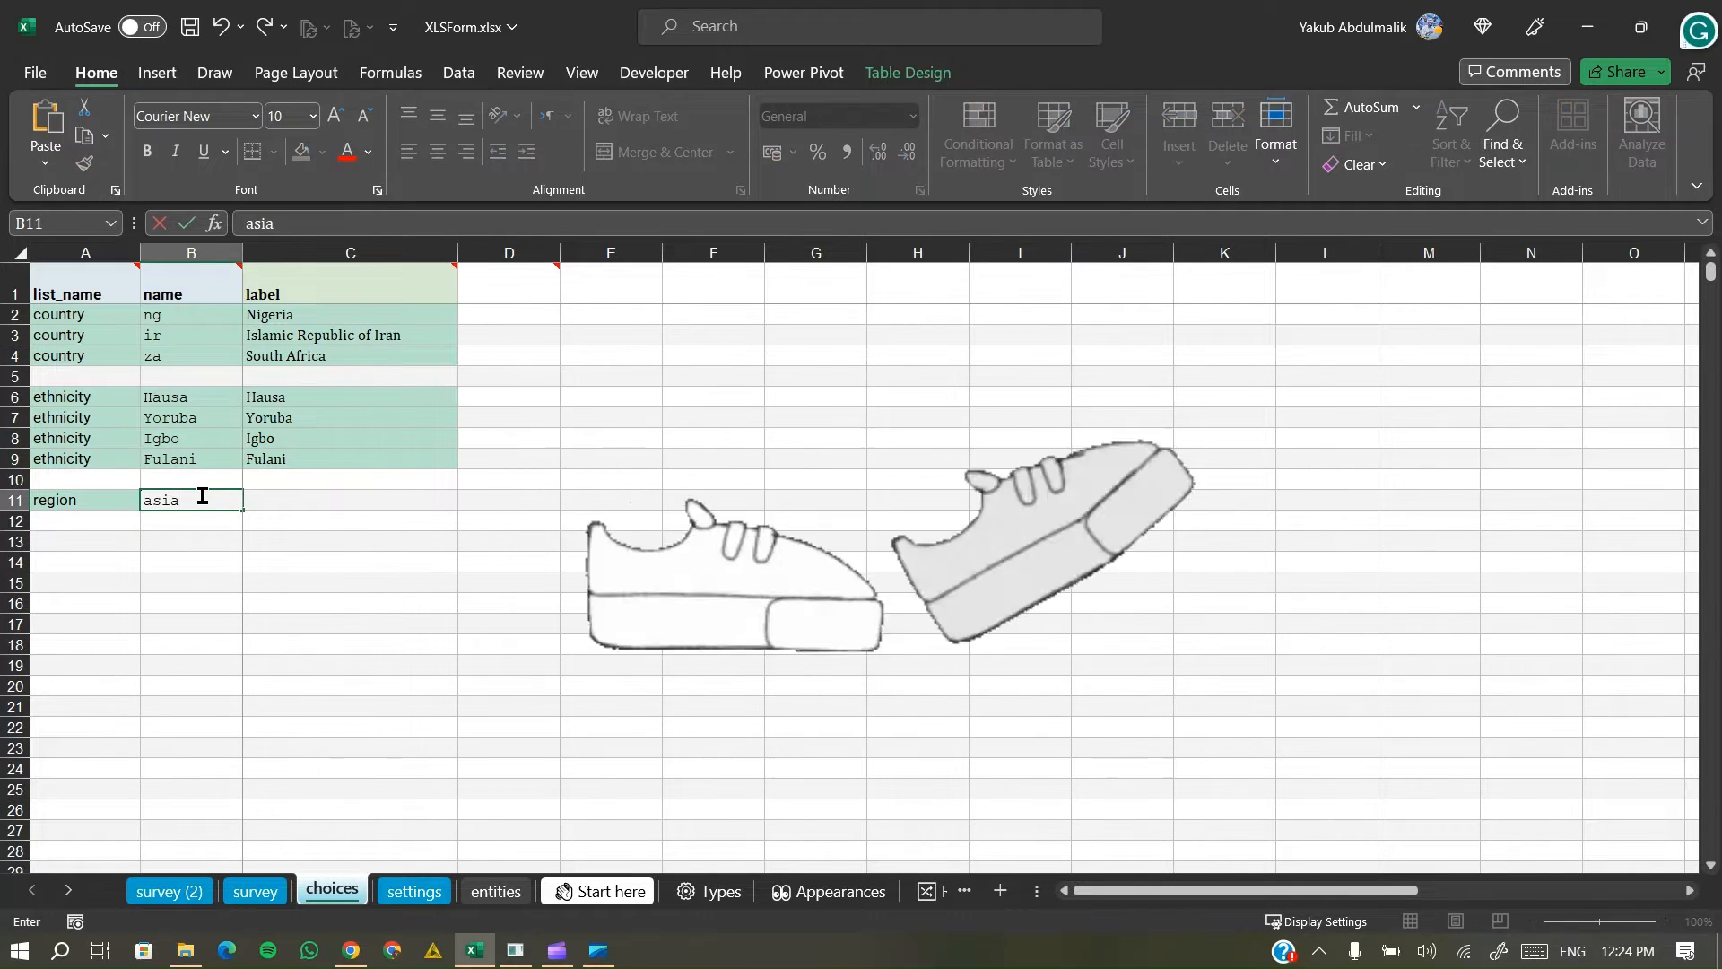
{"action": "key", "text": "Return"}
{"action": "type", "text": "europe"}
{"action": "key", "text": "Return"}
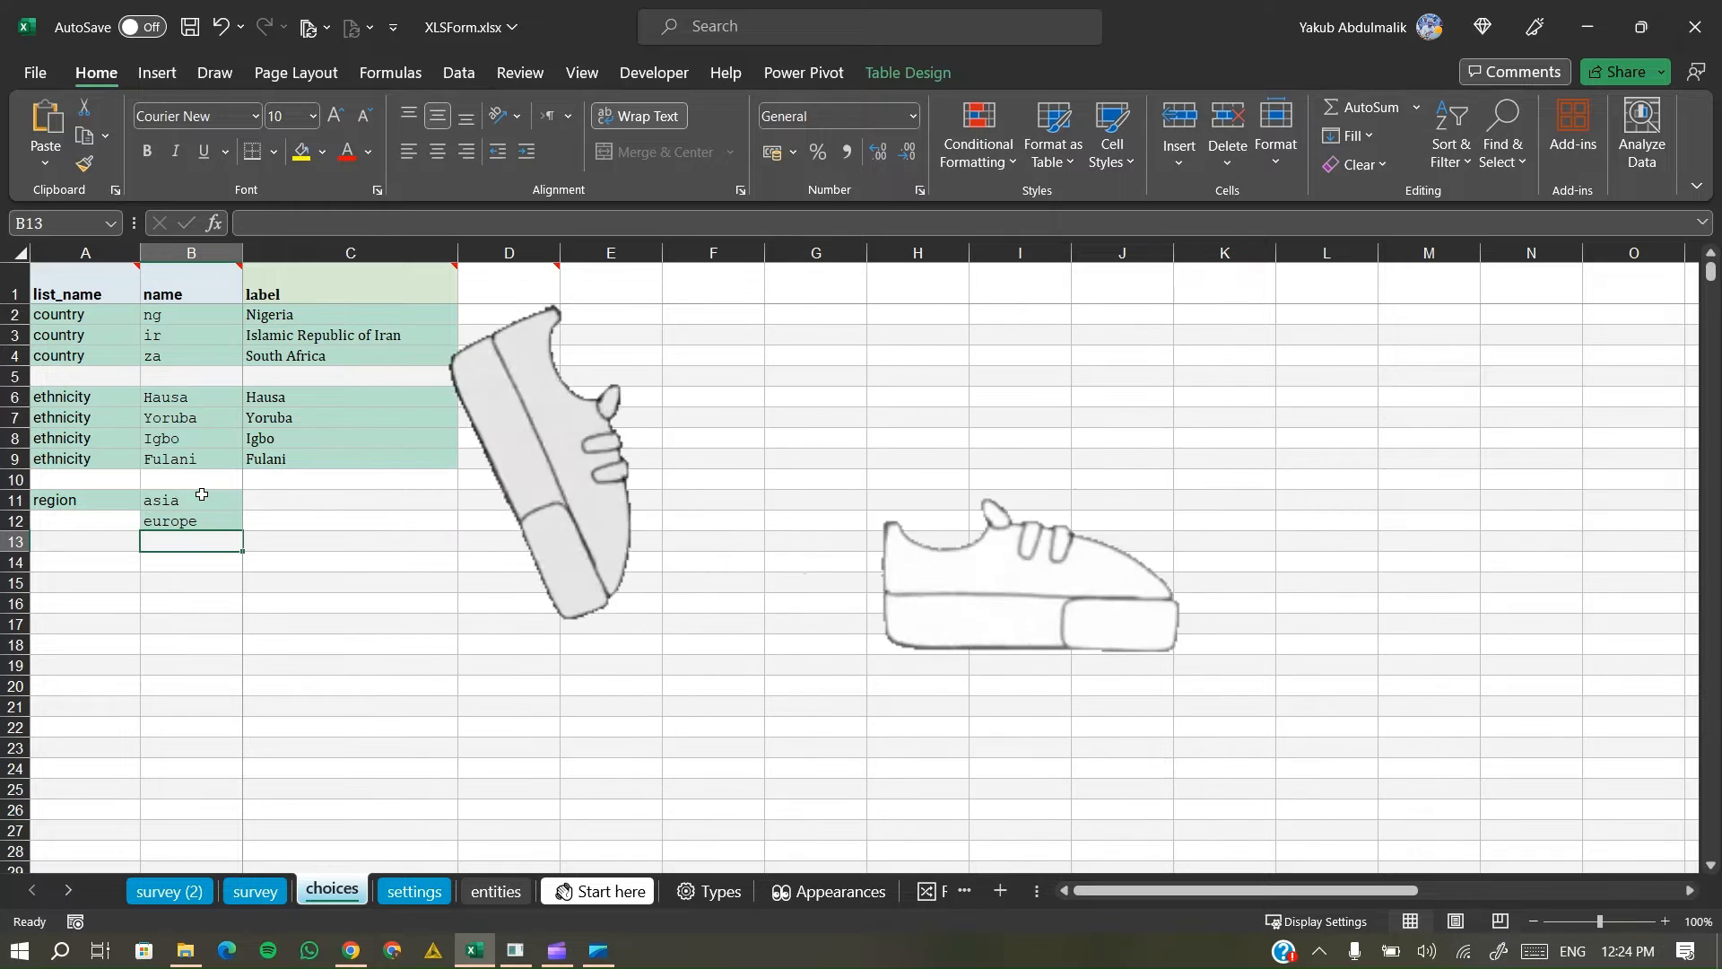
{"action": "type", "text": "middle_east"}
{"action": "key", "text": "Return"}
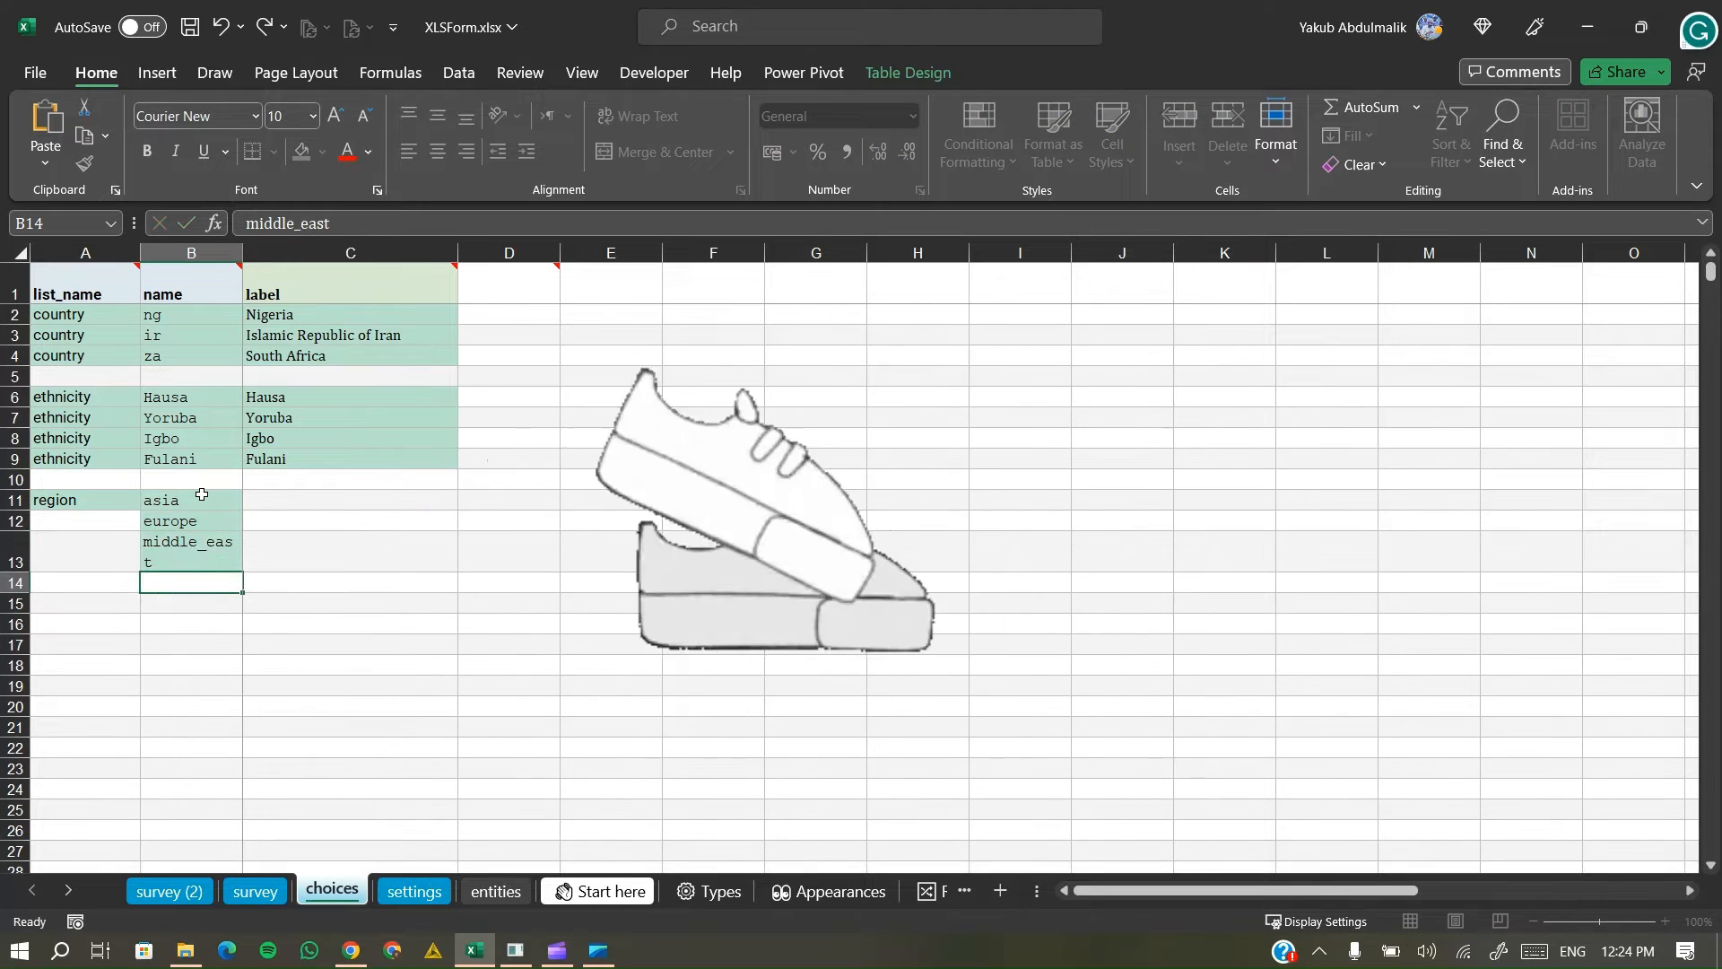
{"action": "type", "text": "africa"}
{"action": "key", "text": "Return"}
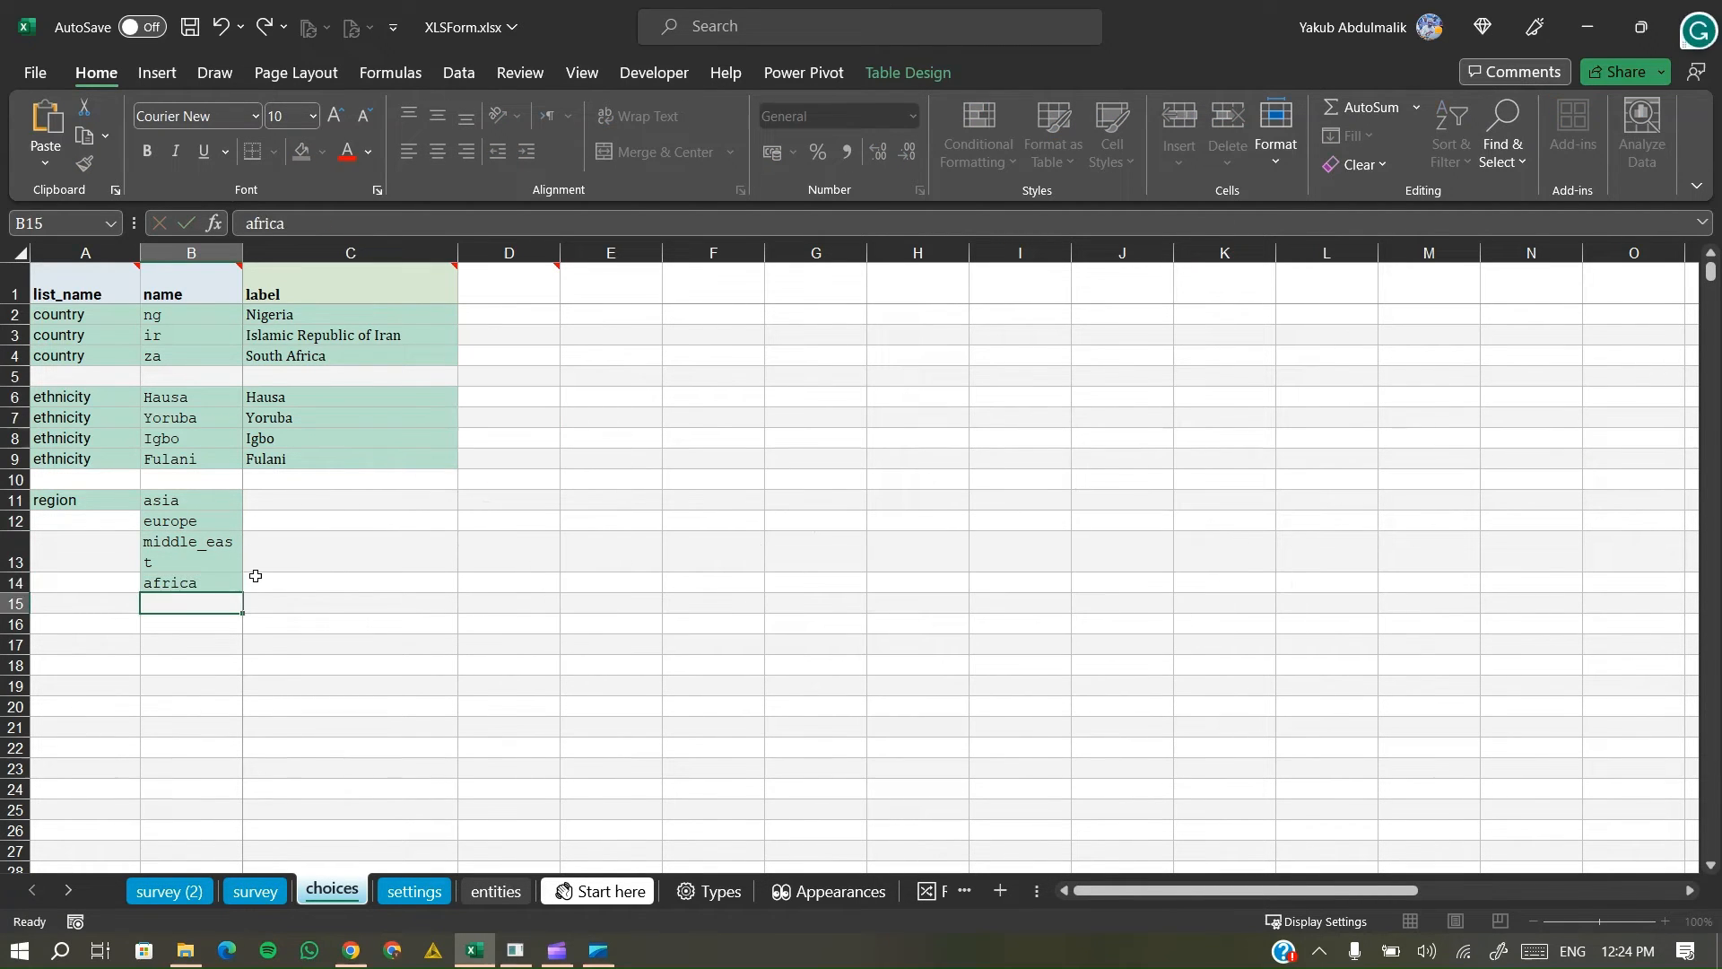
- Widen the name column of the choices sheet so that middle_east fits on one line
{"action": "left_click_drag", "start_coordinate": [243, 253], "coordinate": [238, 252]}
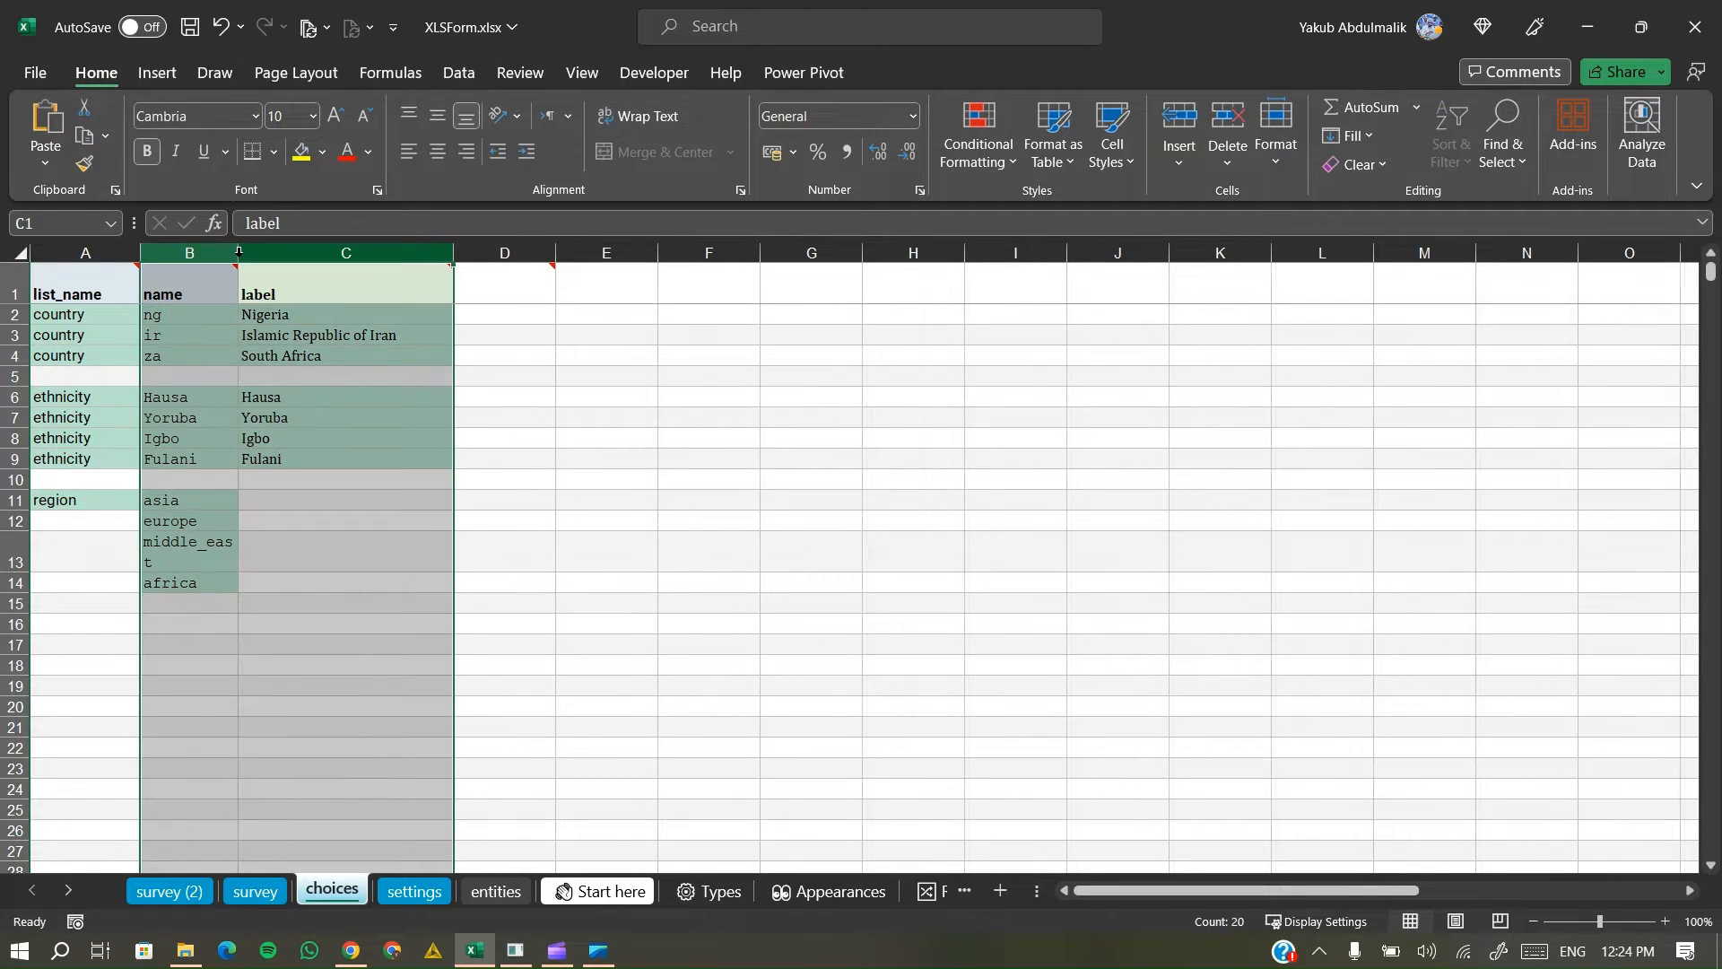
{"action": "left_click", "coordinate": [190, 356]}
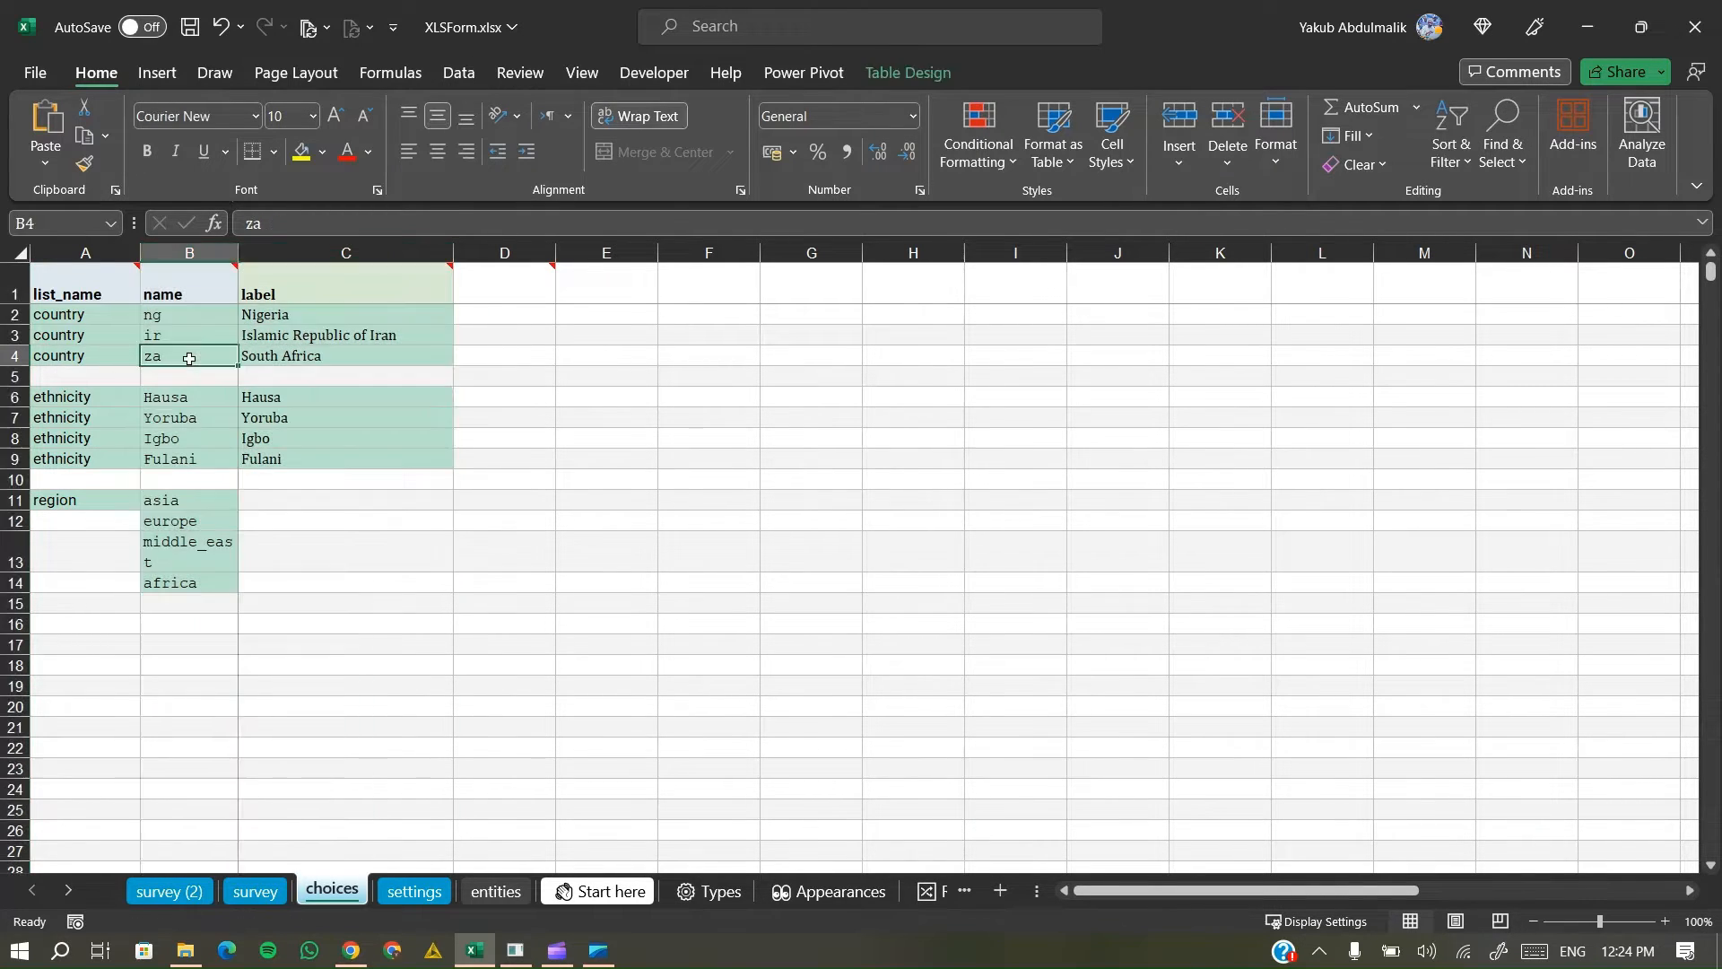
{"action": "left_click_drag", "start_coordinate": [239, 254], "coordinate": [277, 253]}
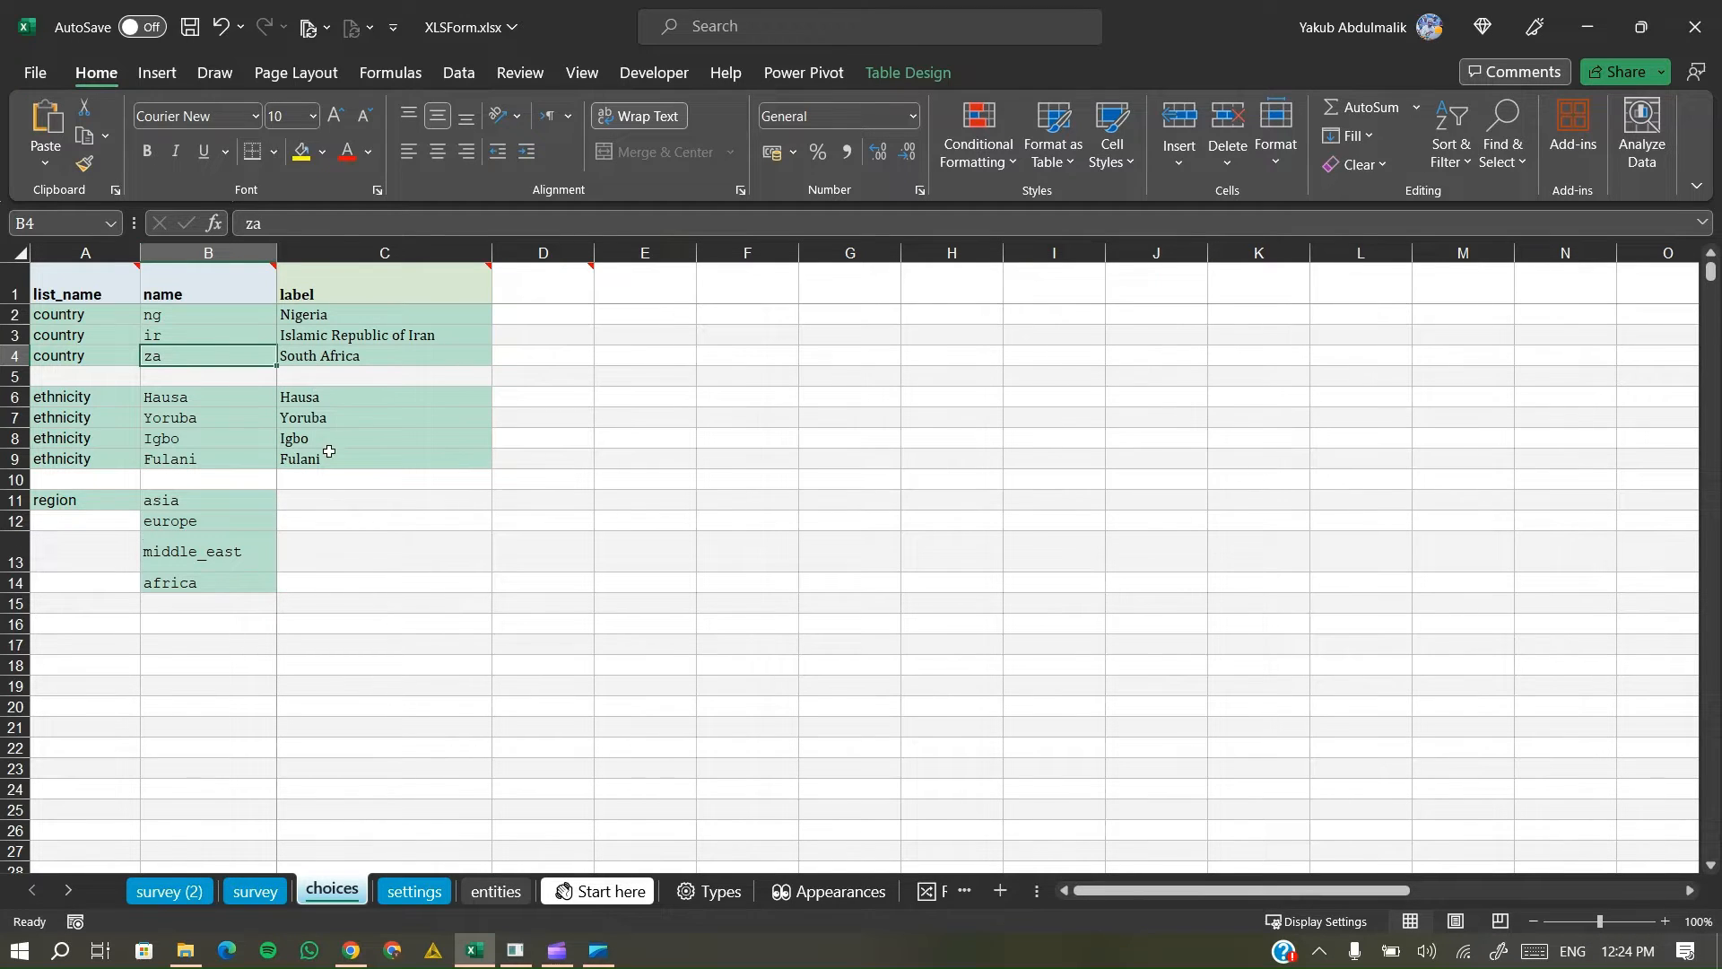
- Create the label for the asia choice in C11 with a PROPER formula that refers to its name cell
{"action": "left_click", "coordinate": [289, 500]}
{"action": "type", "text": "="}
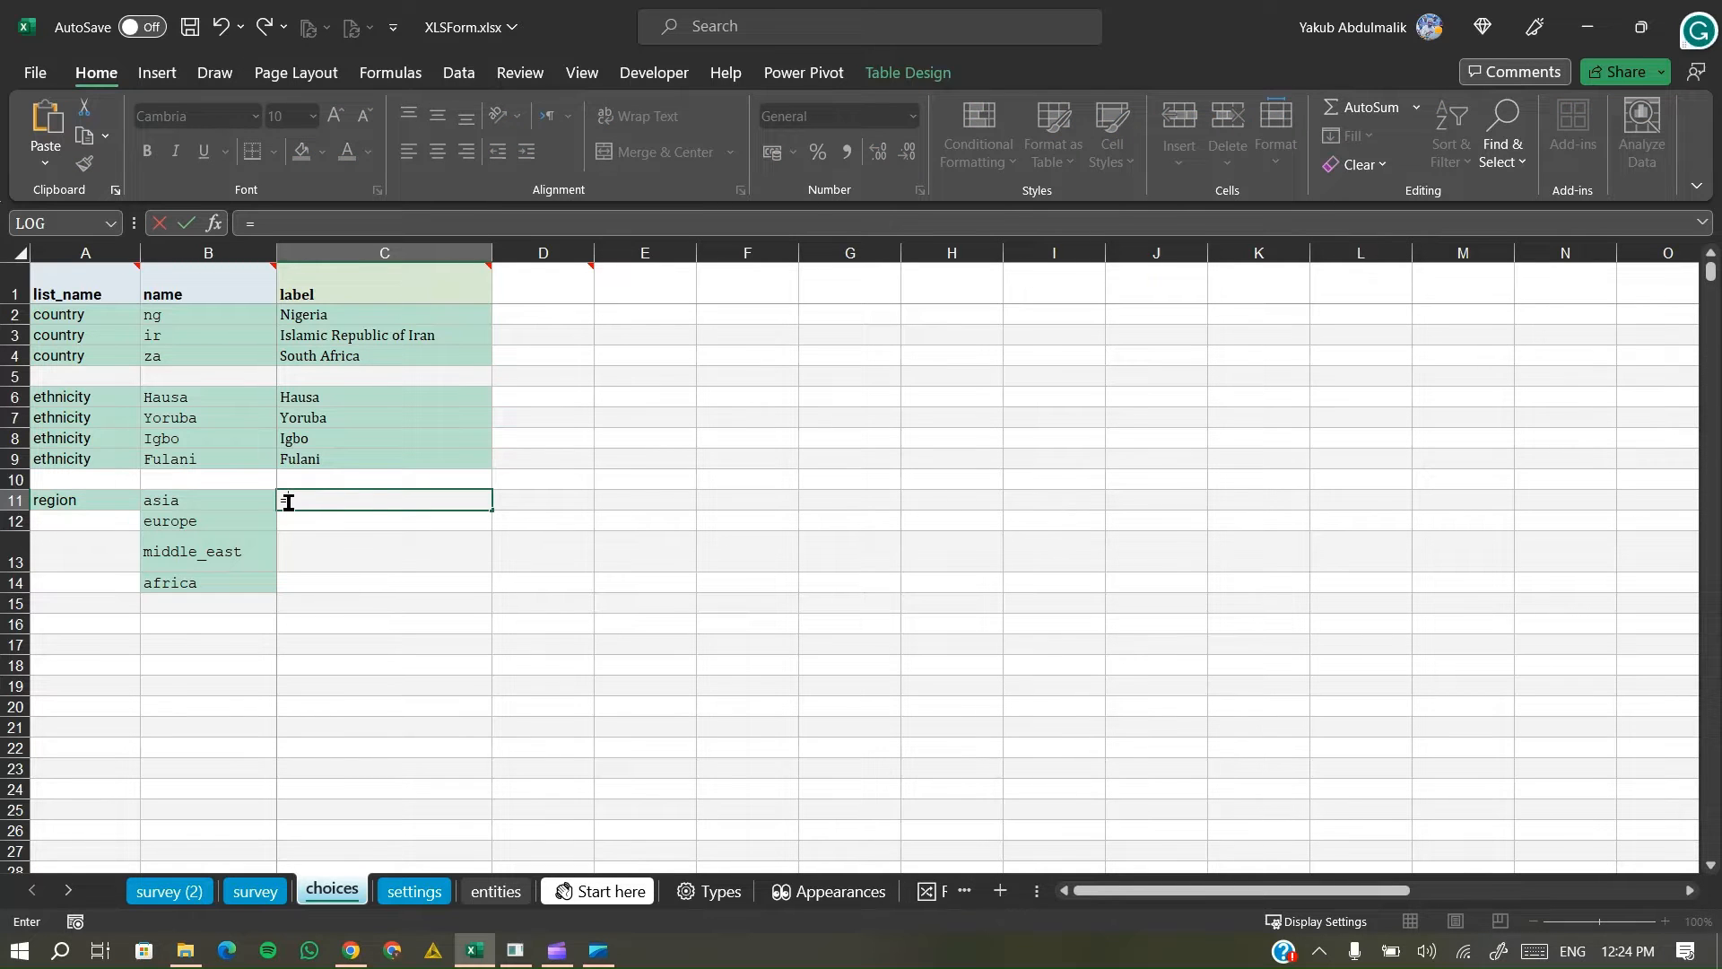
{"action": "type", "text": "prope"}
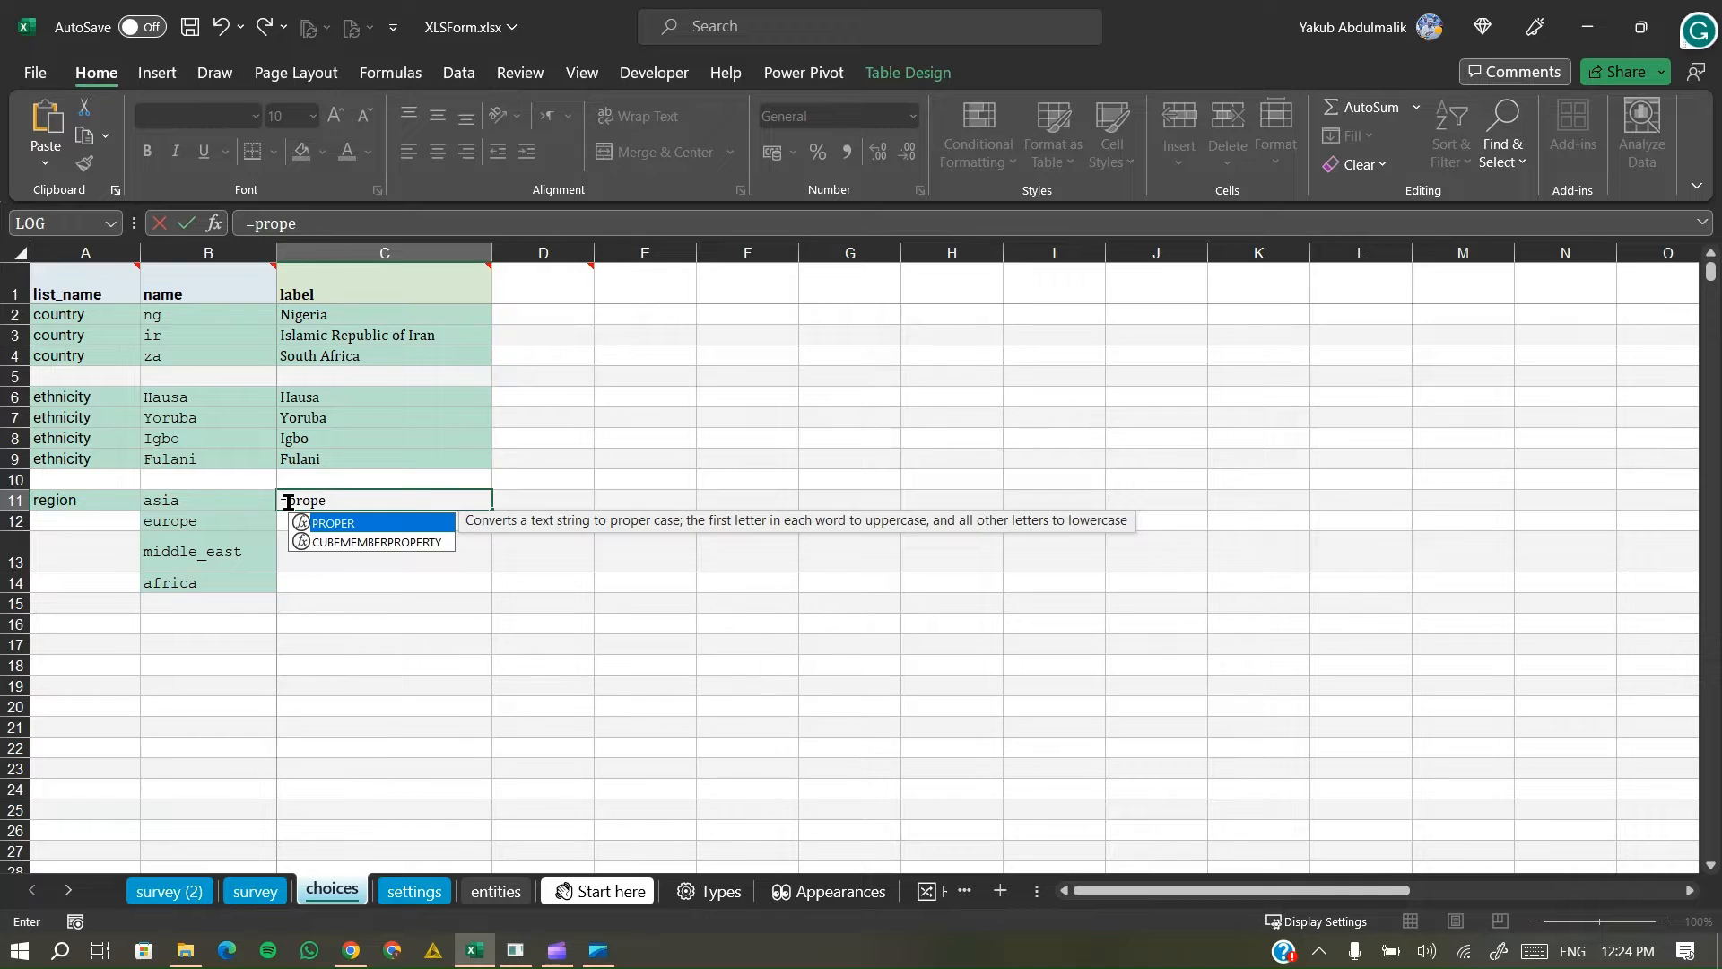
{"action": "key", "text": "Tab"}
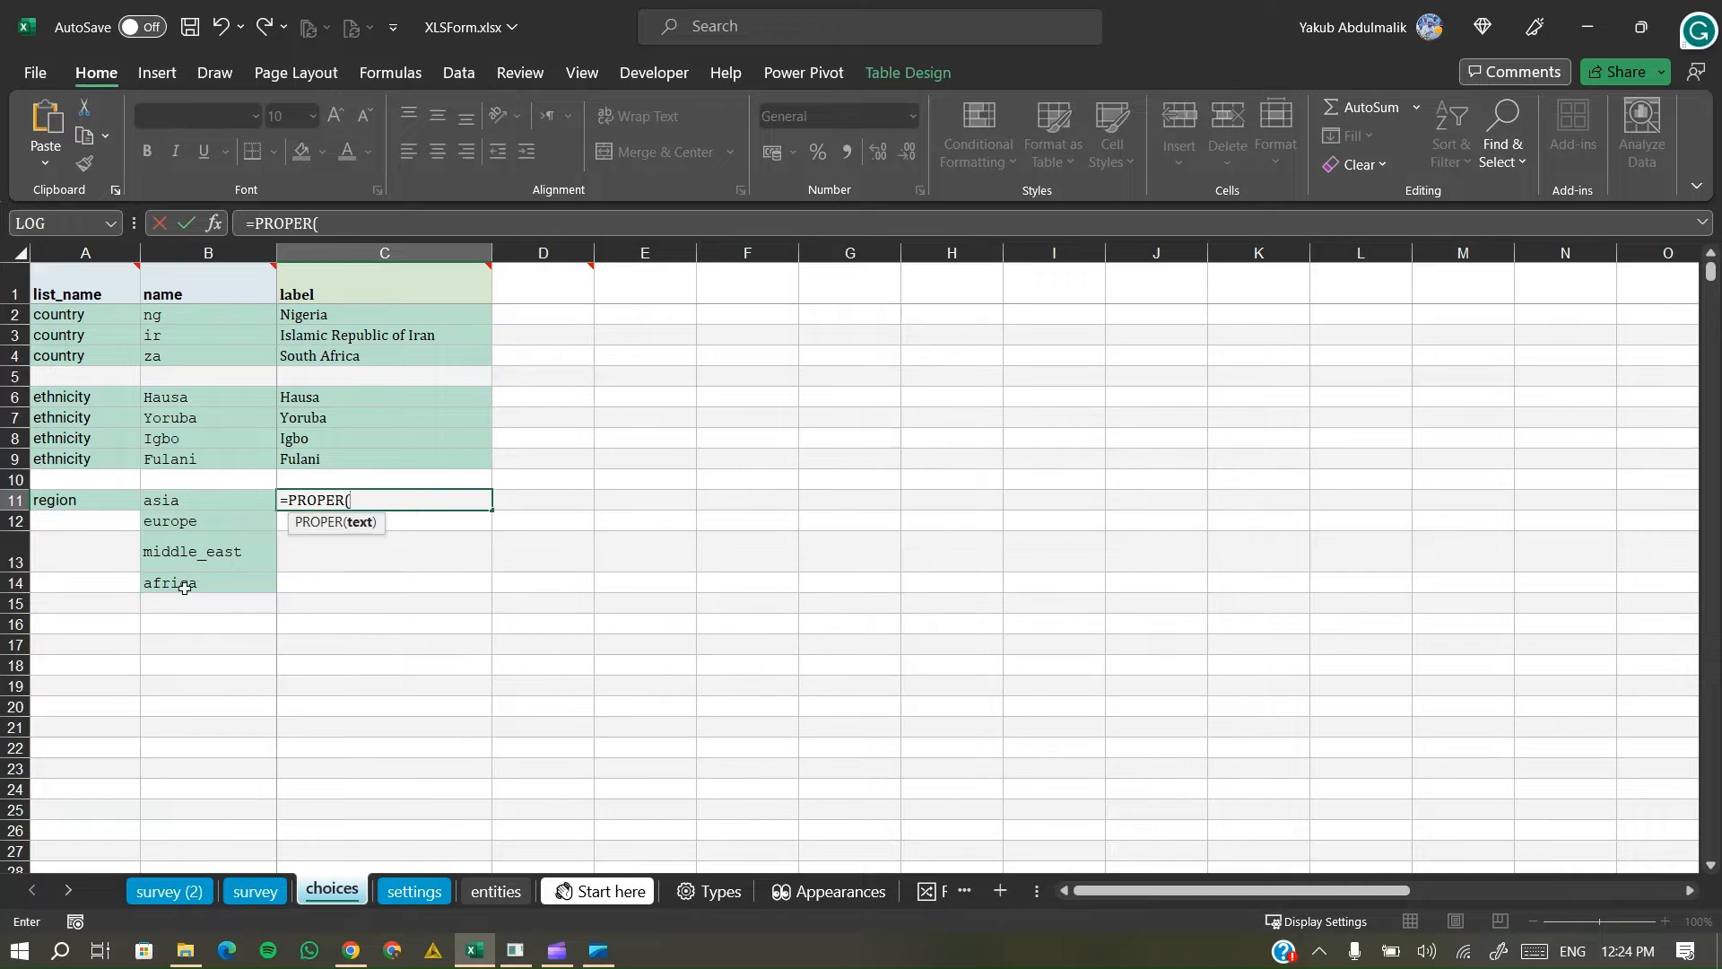
{"action": "left_click", "coordinate": [193, 502]}
{"action": "key", "text": "Return"}
- Fill the label formula down to C14 and replace the formulas in C11 to C14 with their values
{"action": "left_click", "coordinate": [360, 501]}
{"action": "left_click_drag", "start_coordinate": [491, 510], "coordinate": [473, 579]}
{"action": "key", "text": "ctrl+c"}
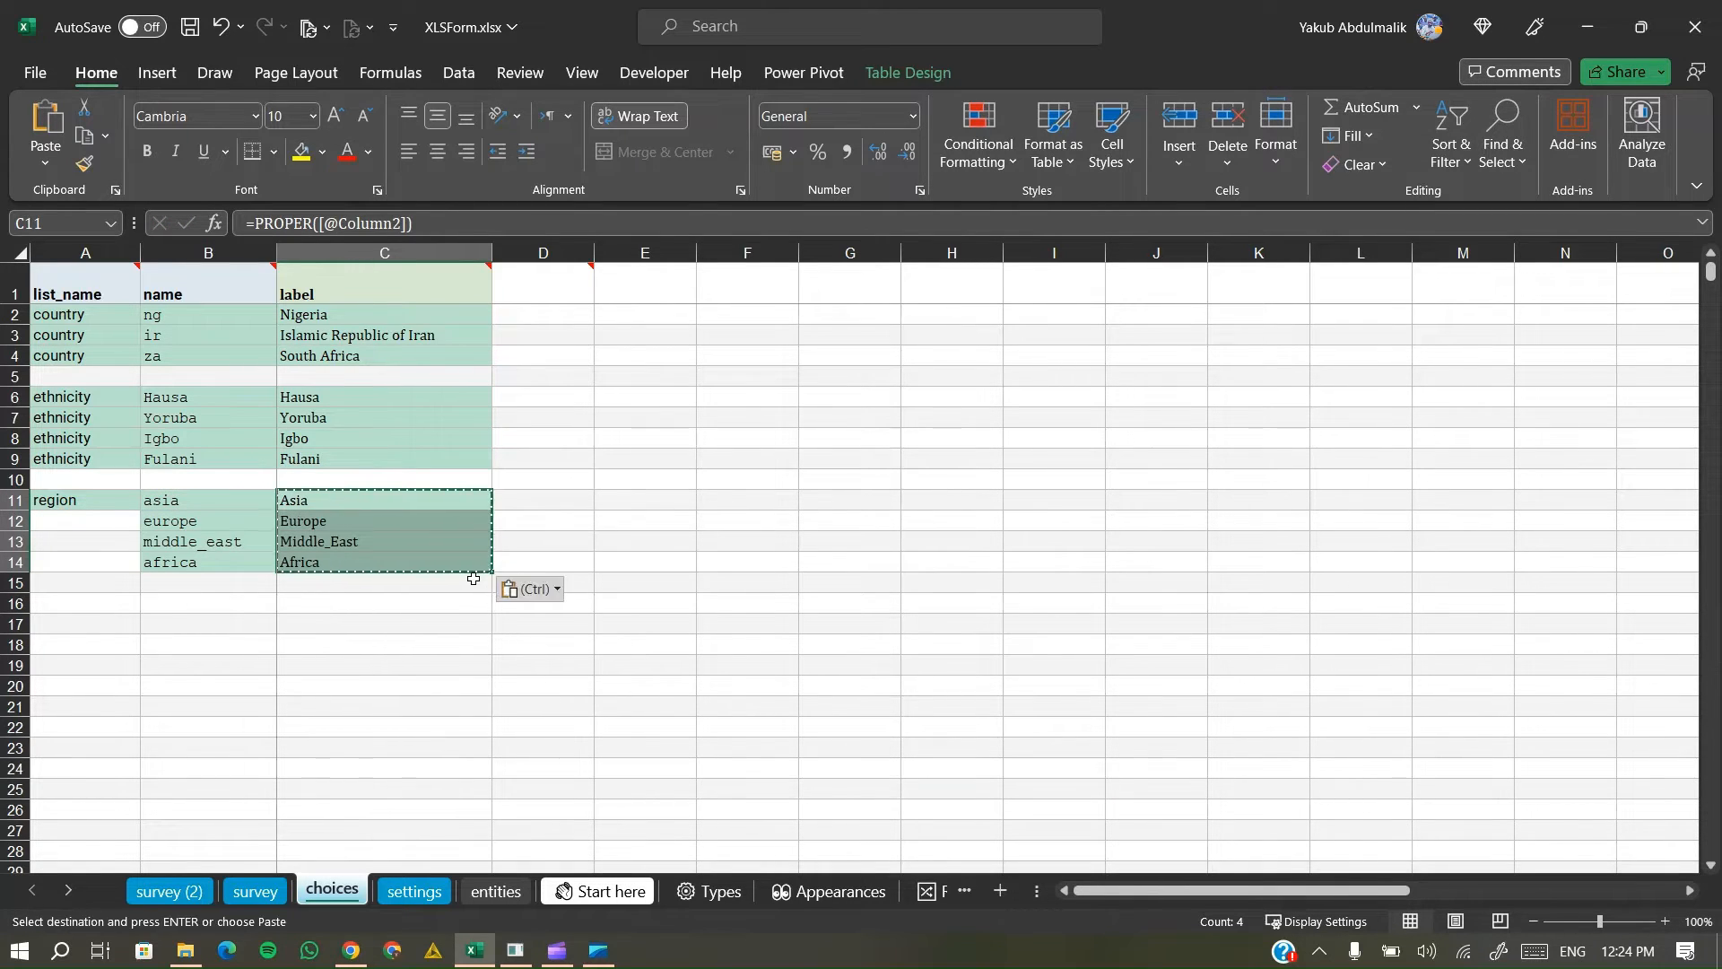
{"action": "left_click", "coordinate": [422, 707]}
{"action": "key", "text": "Escape"}
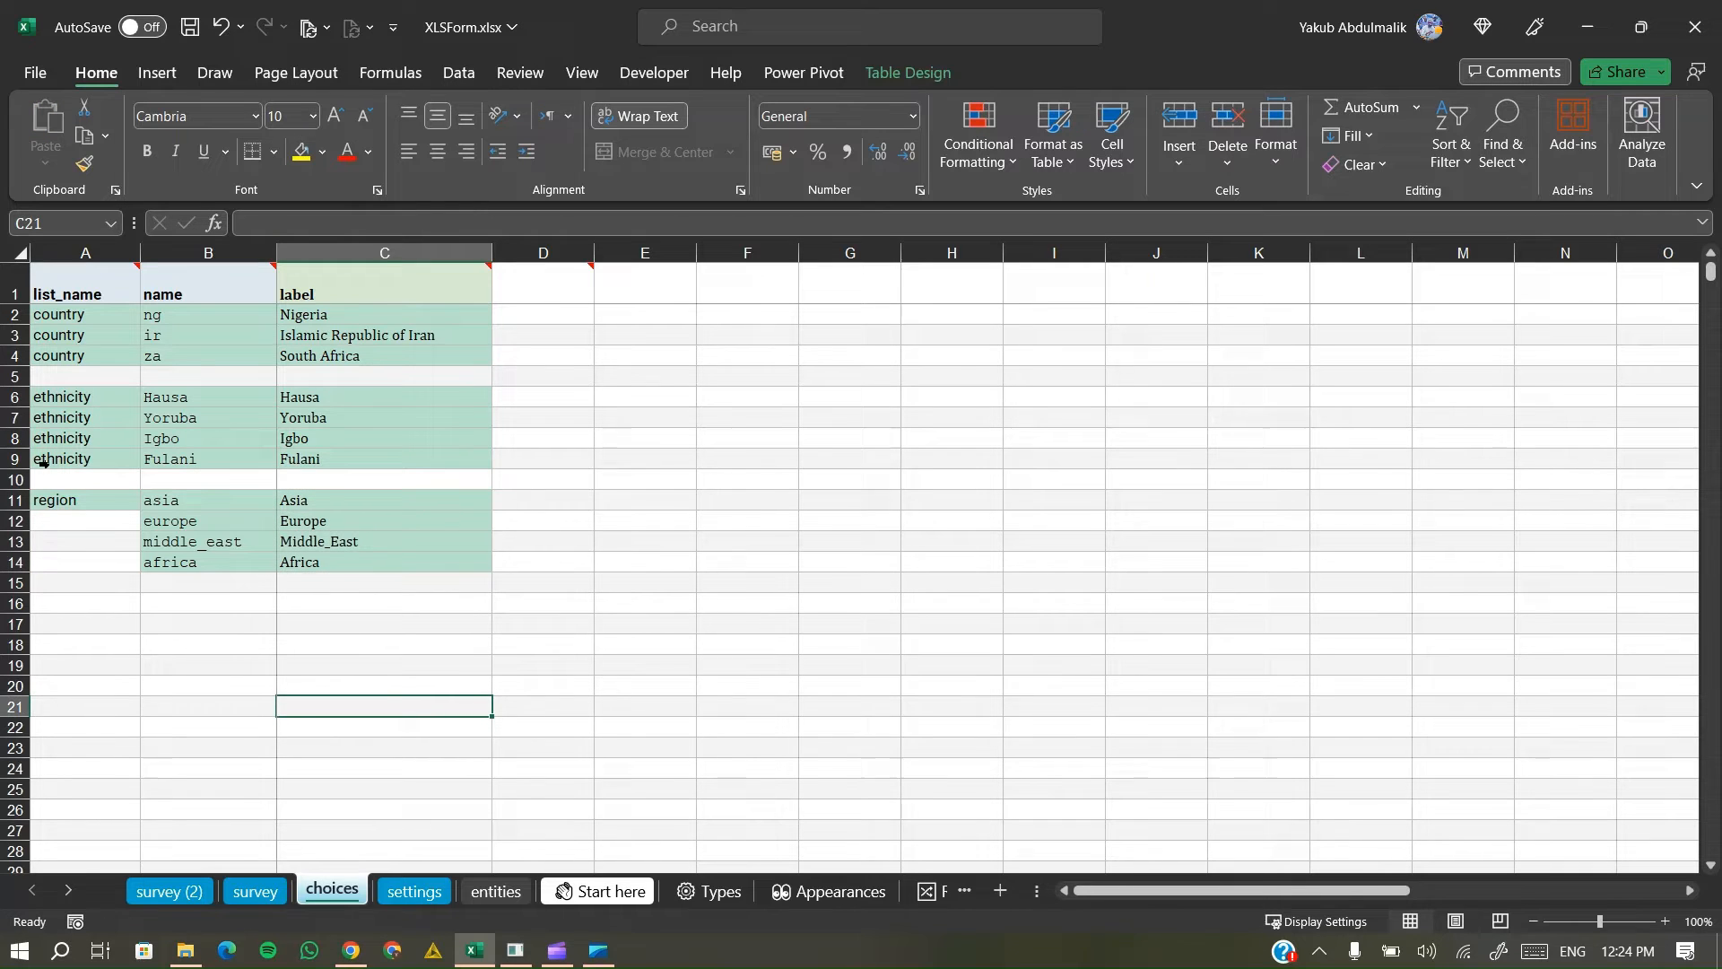
- Copy the list_name region down from A11 to A14 so every region choice has it
{"action": "left_click", "coordinate": [83, 498]}
{"action": "left_click_drag", "start_coordinate": [139, 509], "coordinate": [136, 569]}
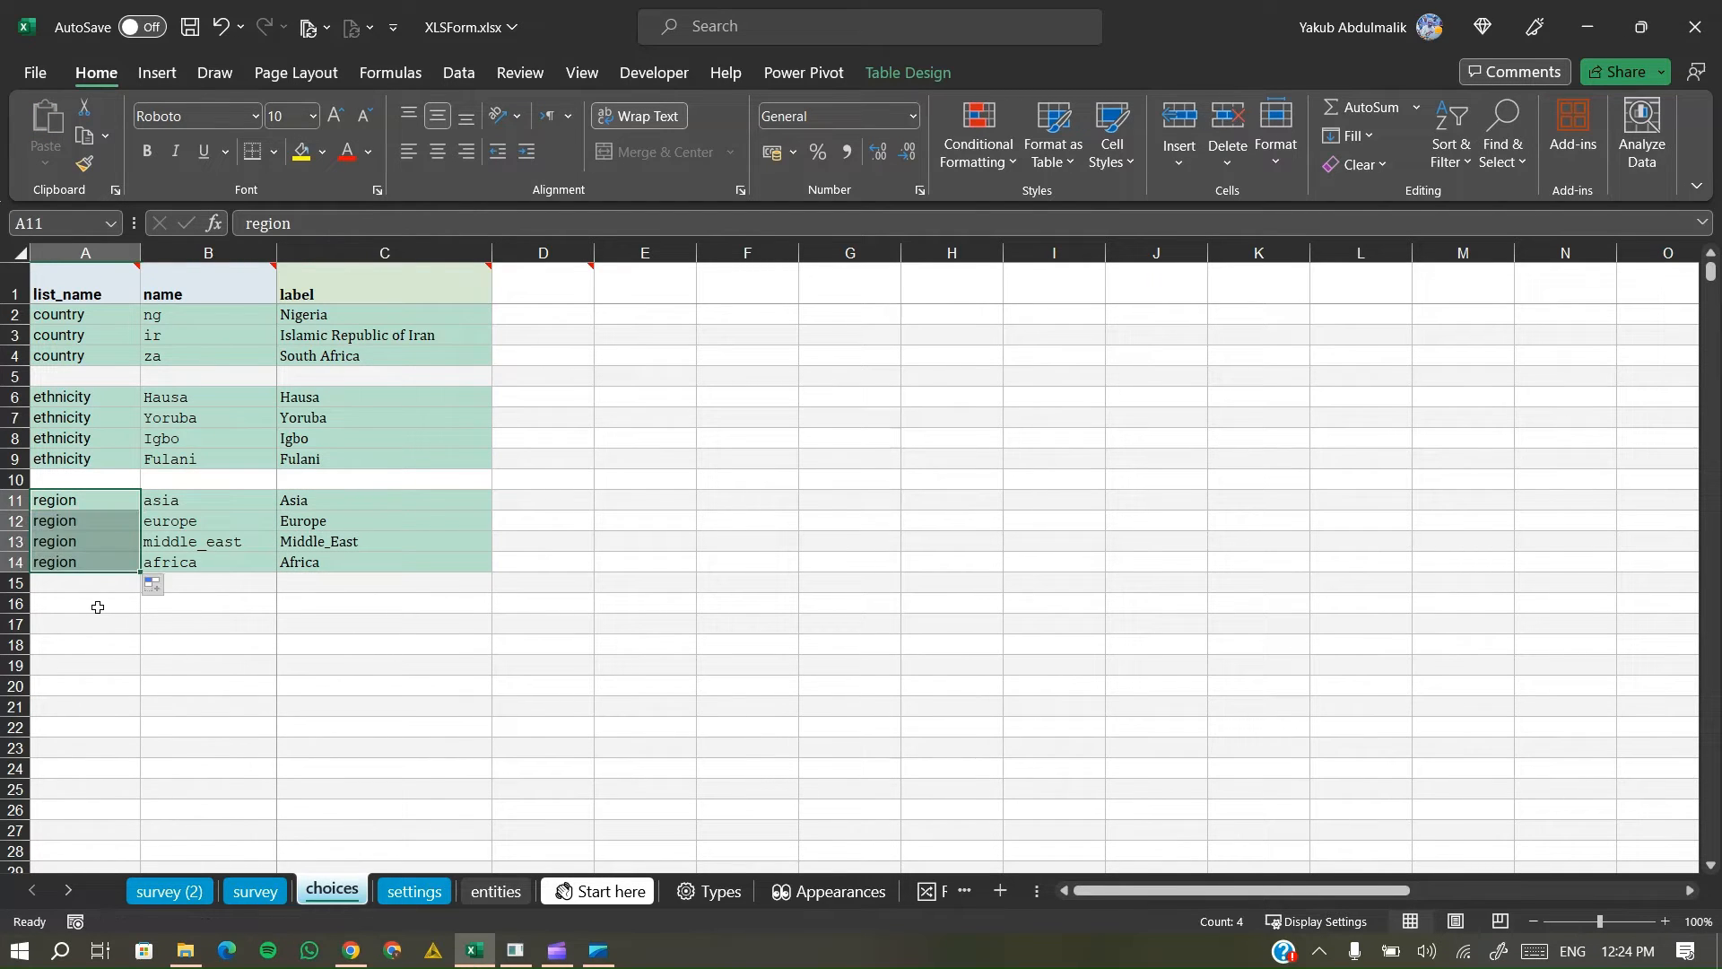
- Compare the region choices' names and labels on the choices sheet with the select_one questions on the survey sheet
{"action": "left_click", "coordinate": [254, 890]}
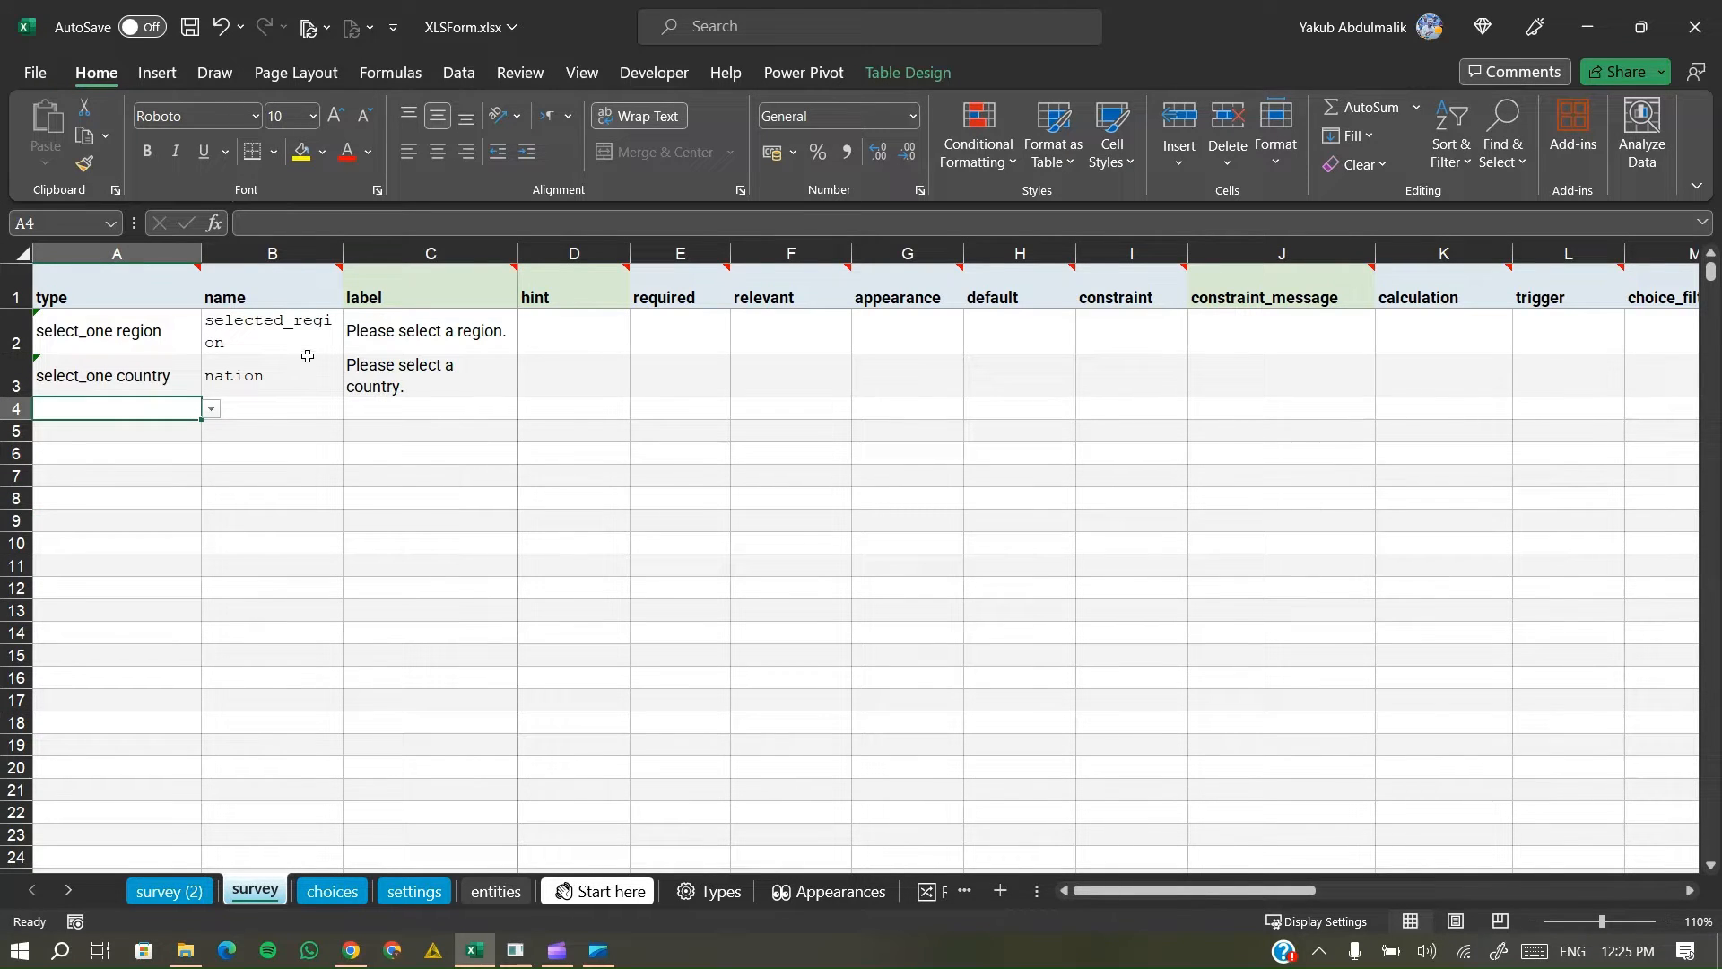
{"action": "left_click", "coordinate": [326, 893]}
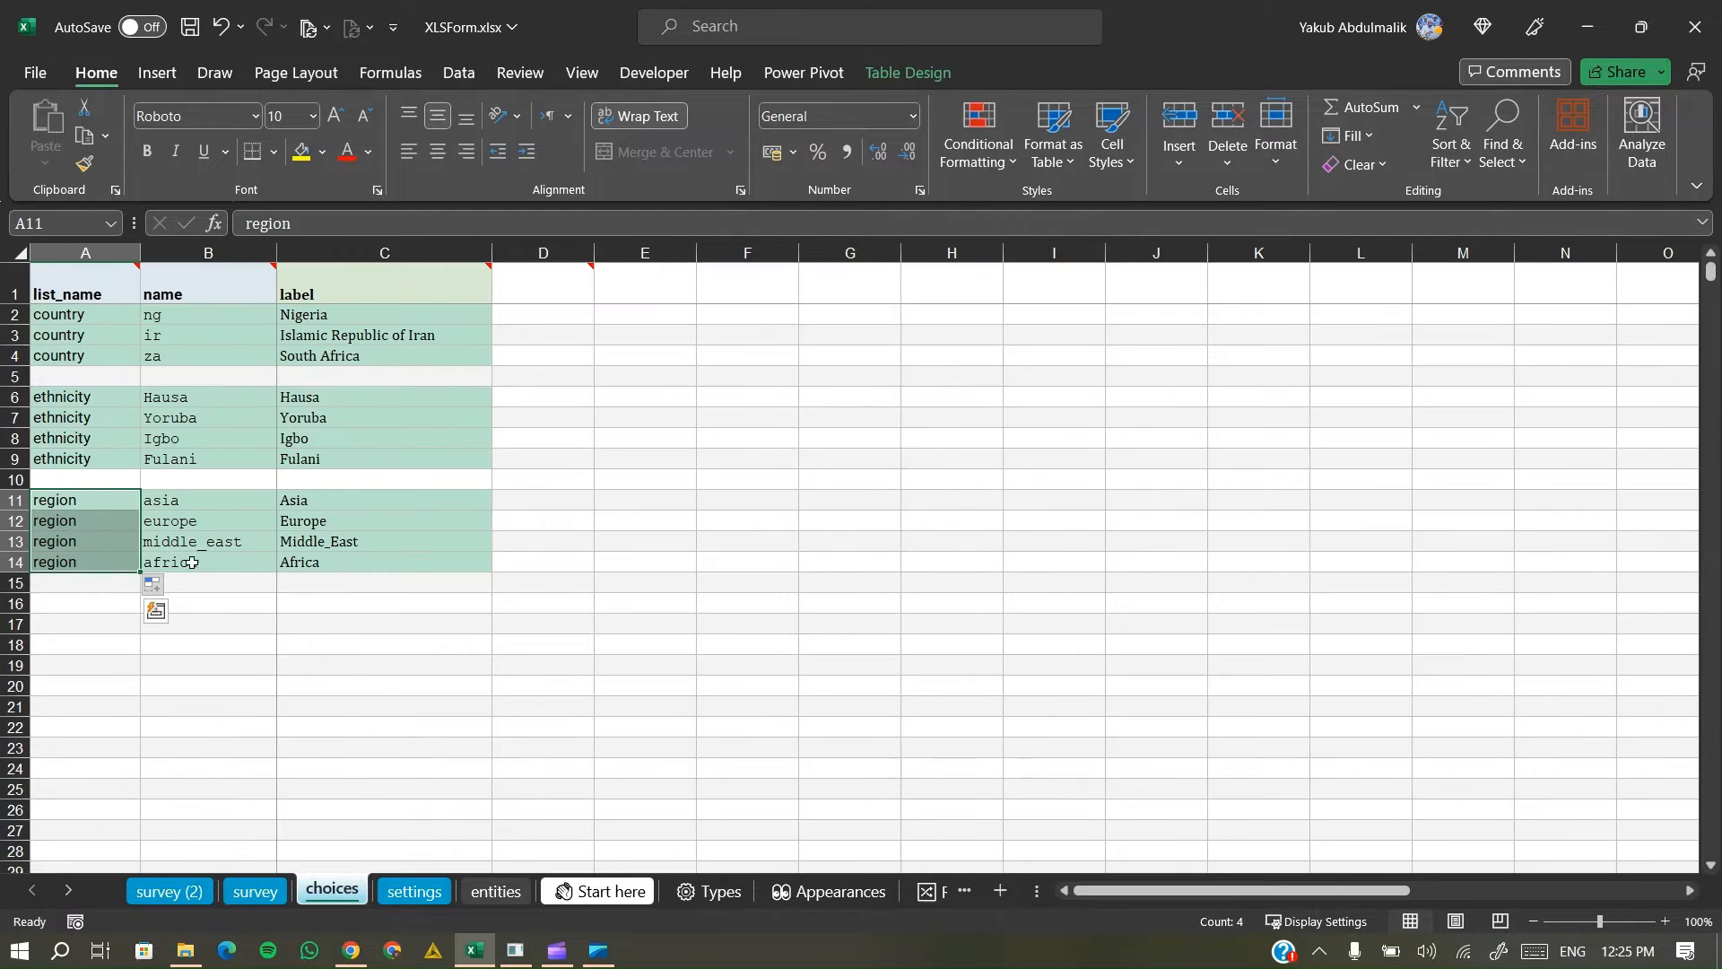
{"action": "left_click", "coordinate": [190, 502]}
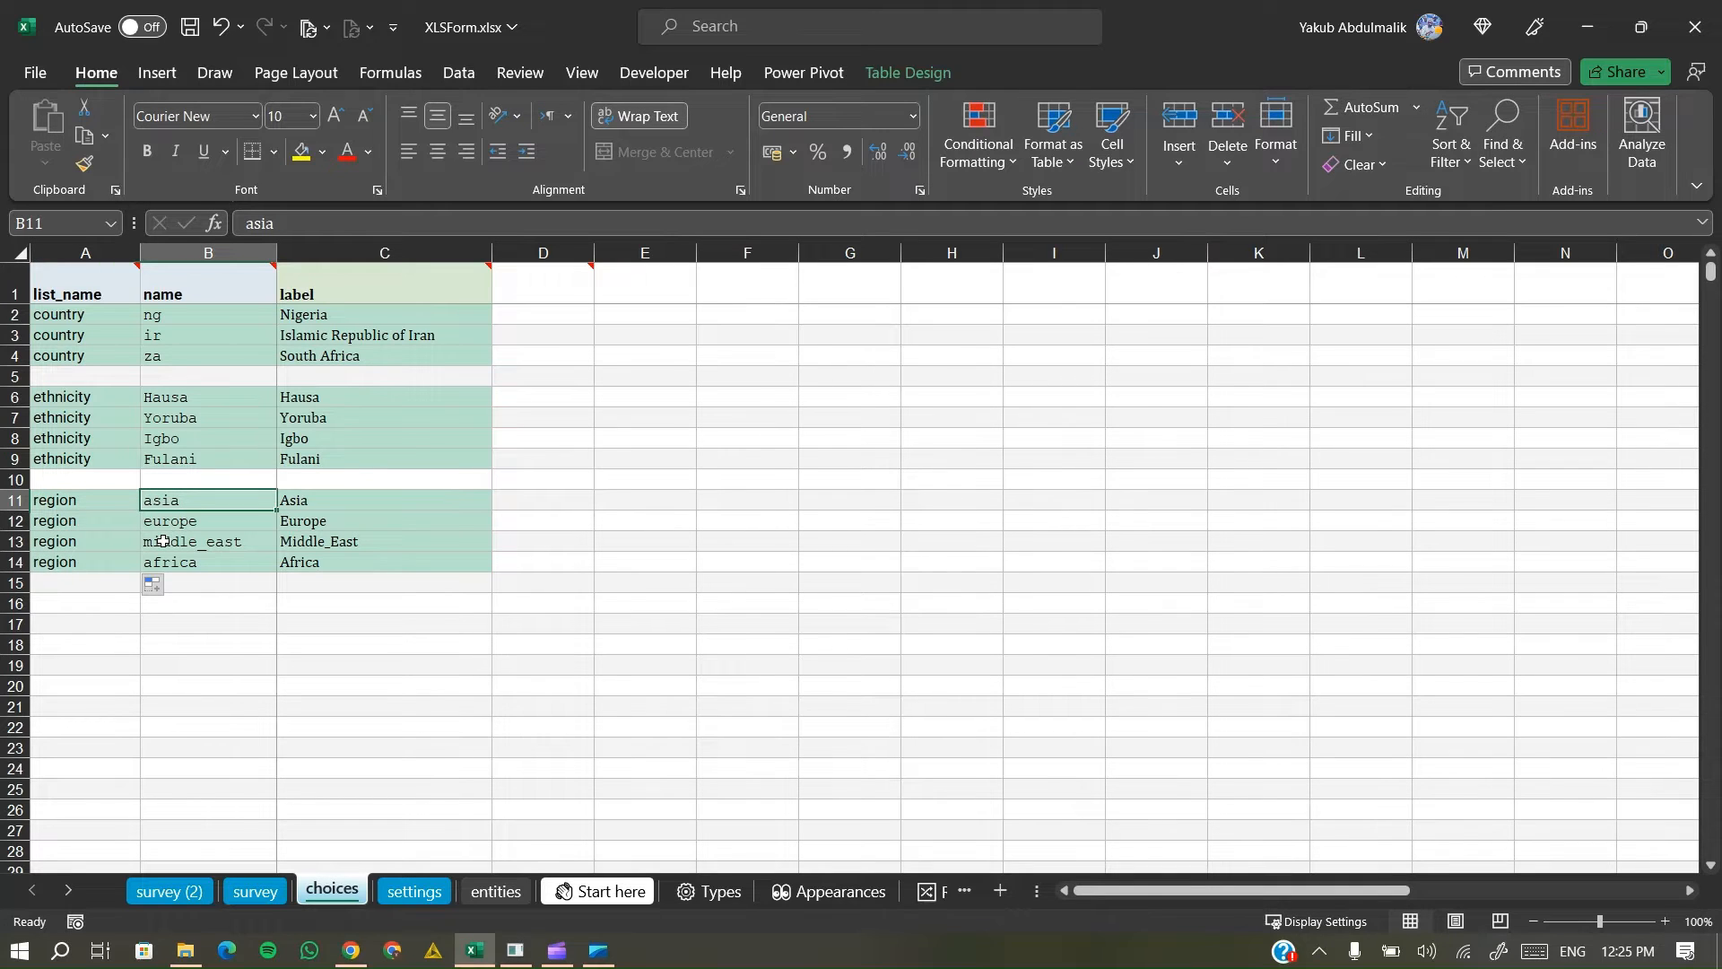
{"action": "left_click", "coordinate": [213, 565]}
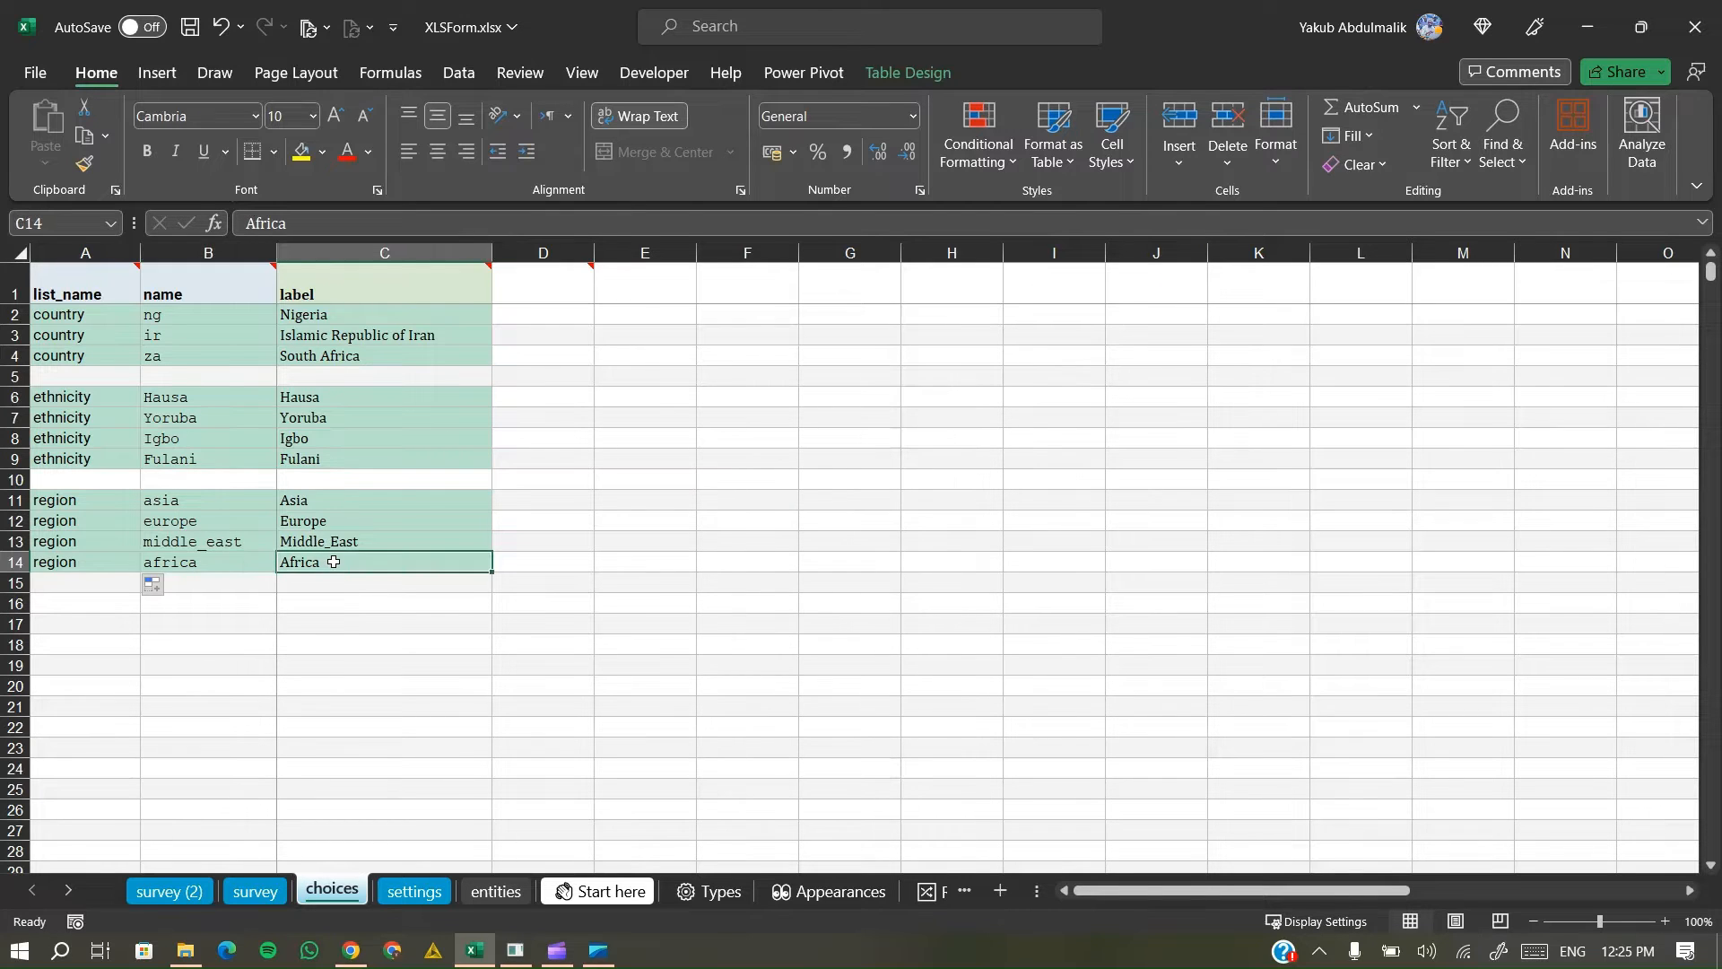
{"action": "left_click", "coordinate": [192, 499]}
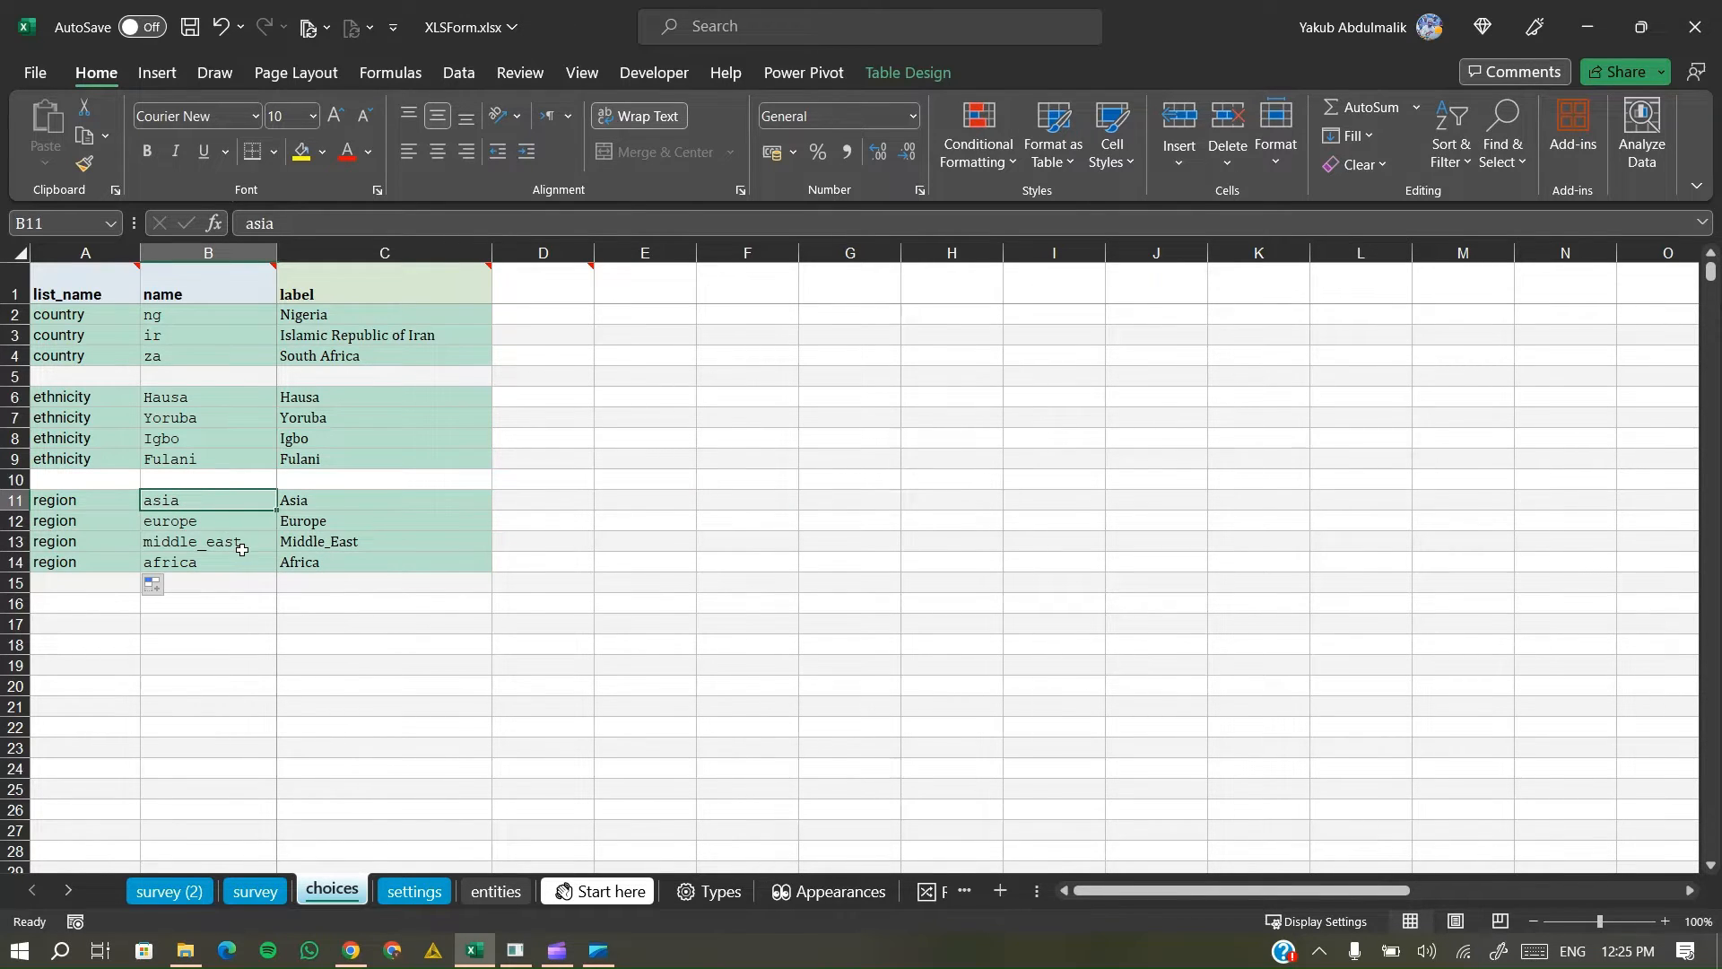
{"action": "left_click", "coordinate": [241, 543]}
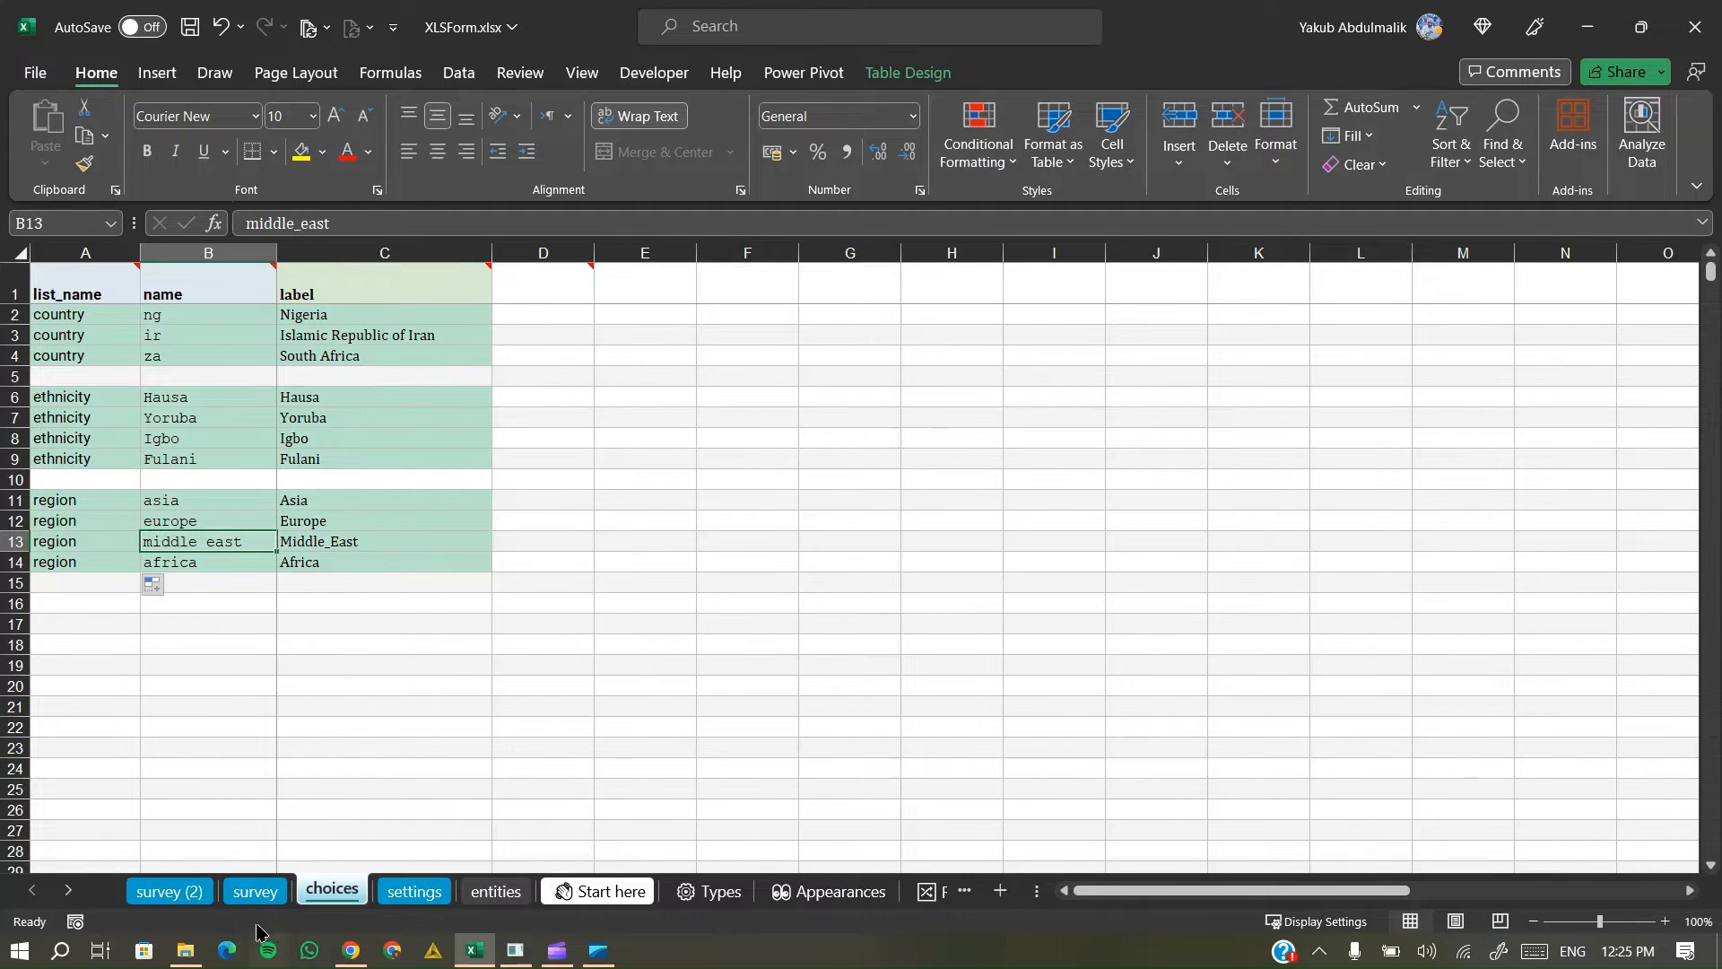
{"action": "left_click", "coordinate": [257, 892]}
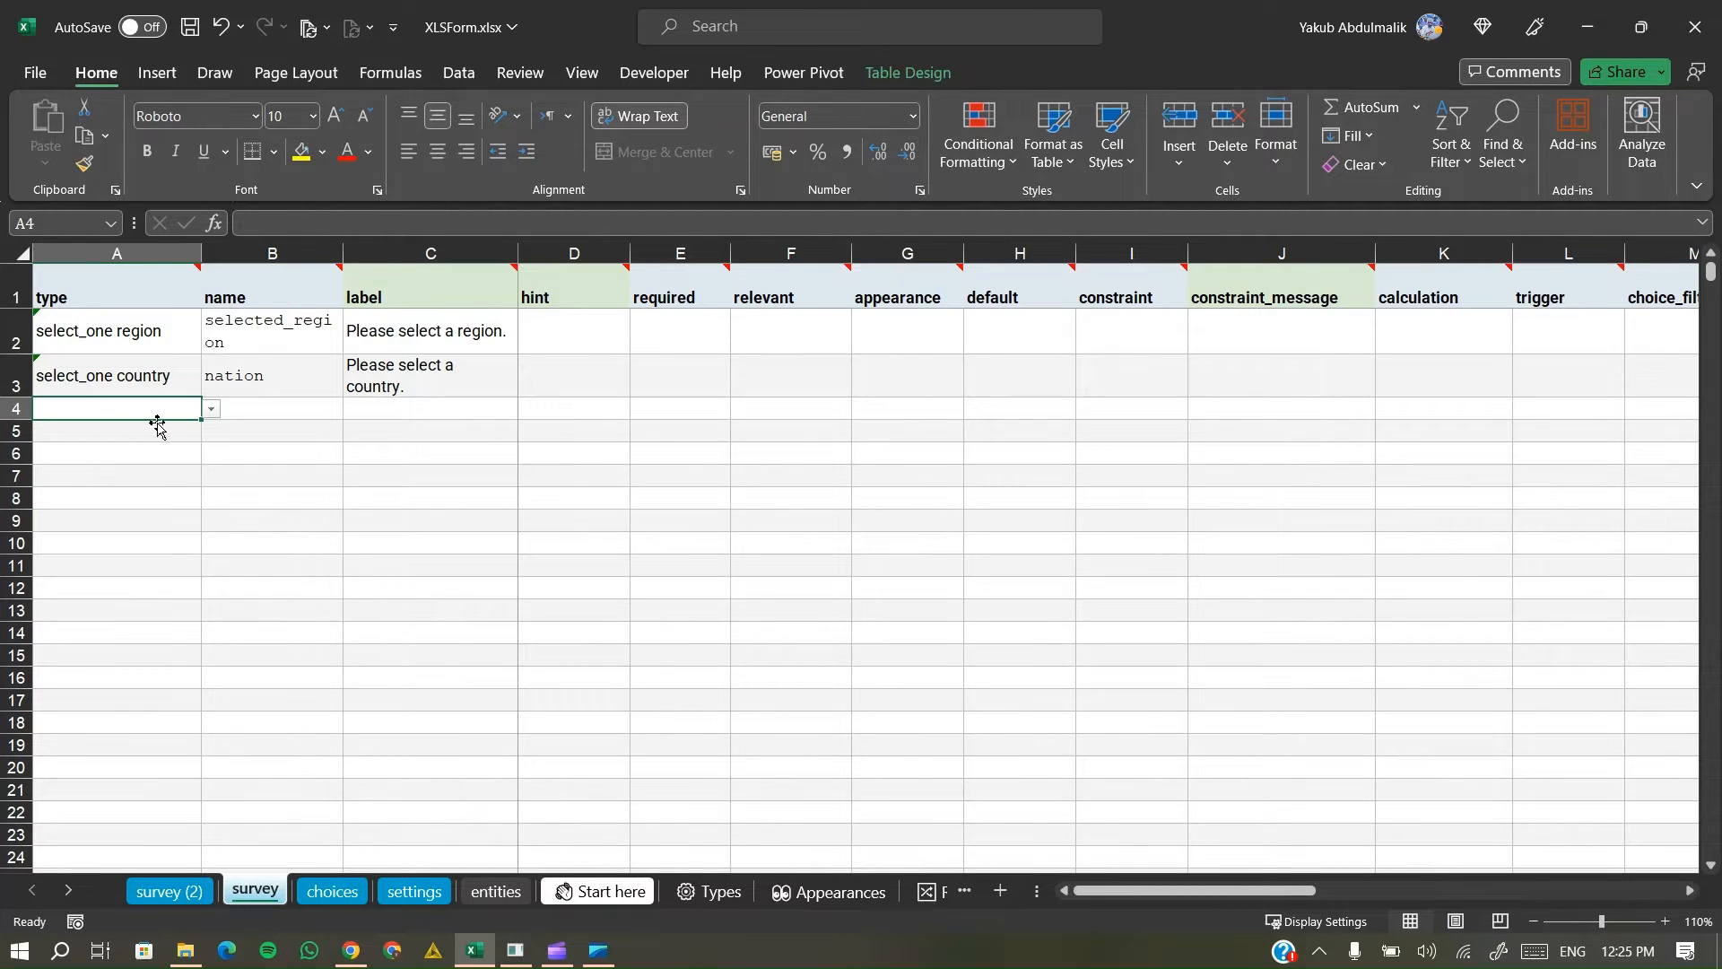
- Start another choice list below the region list on the choices sheet by entering country as list_name in A16
{"action": "left_click", "coordinate": [325, 892]}
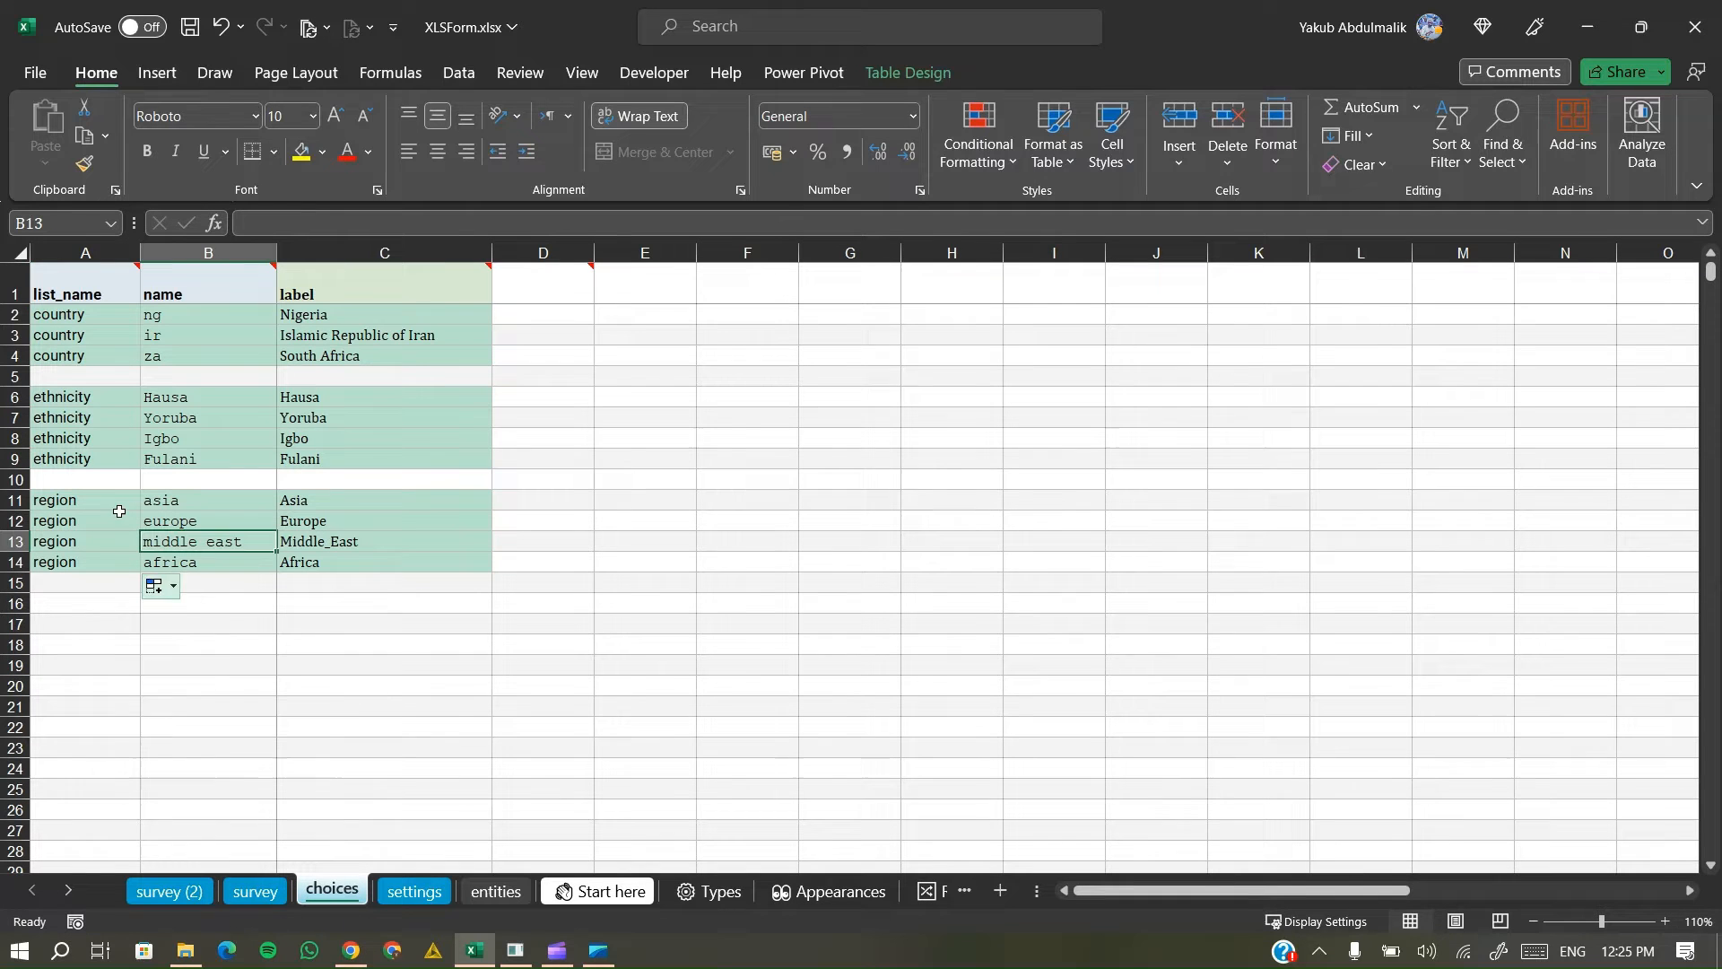
{"action": "left_click", "coordinate": [80, 606]}
{"action": "type", "text": "country"}
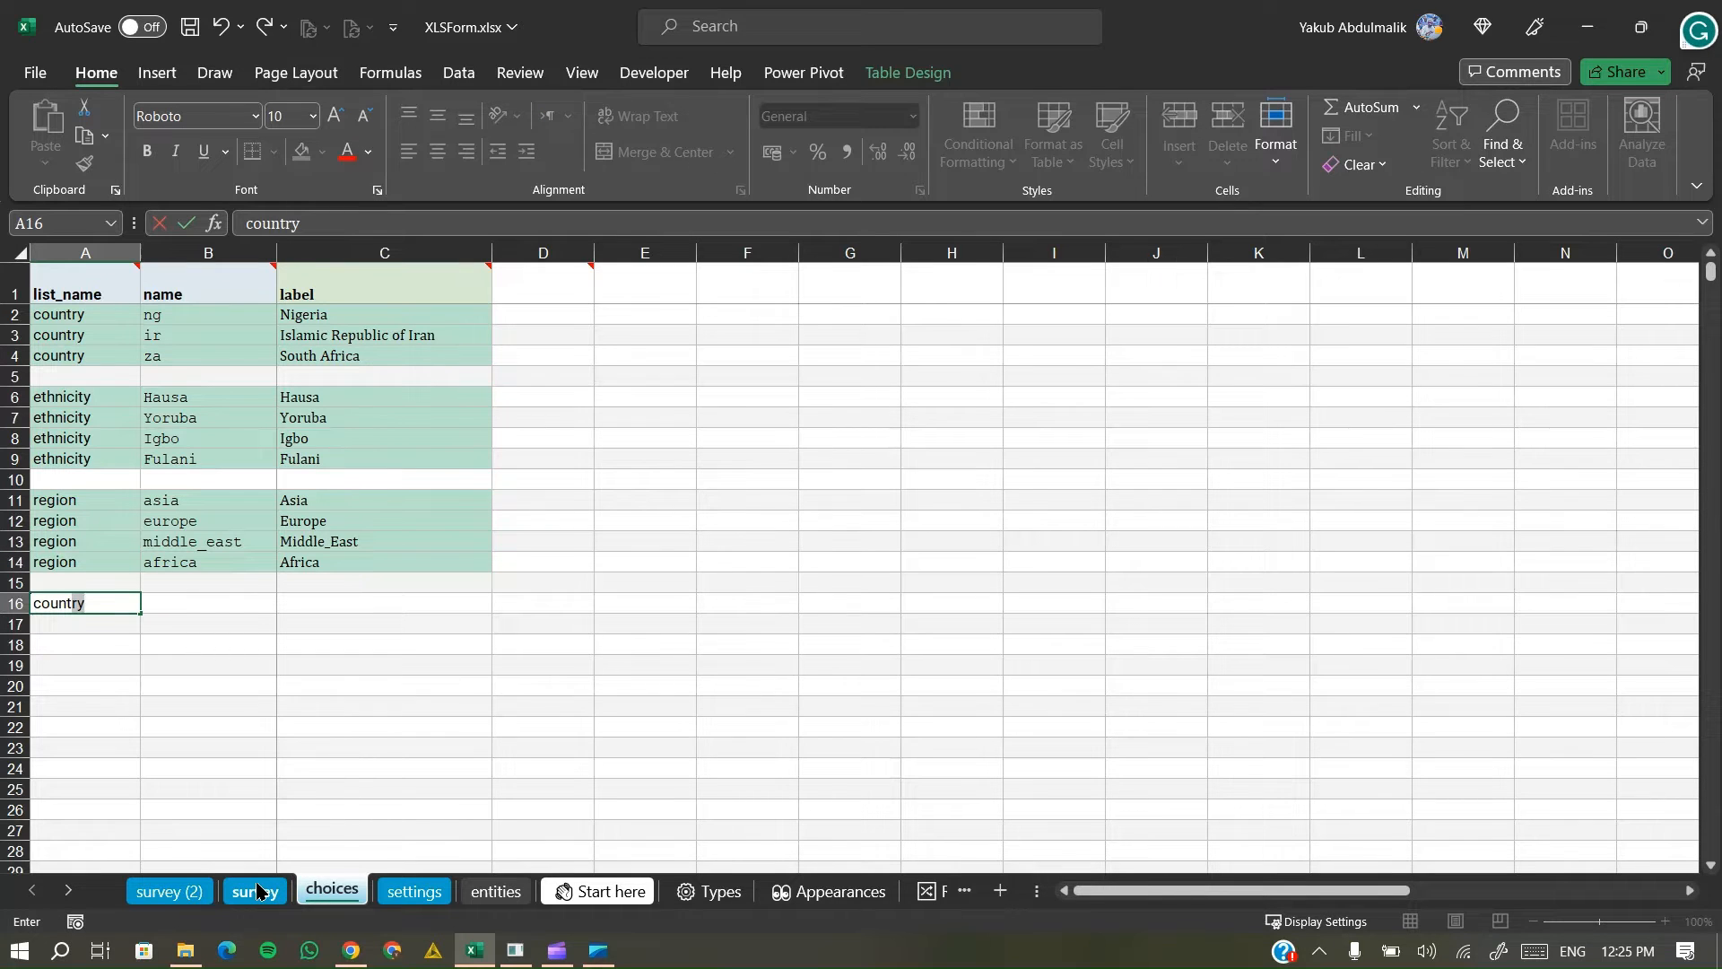
{"action": "key", "text": "Tab"}
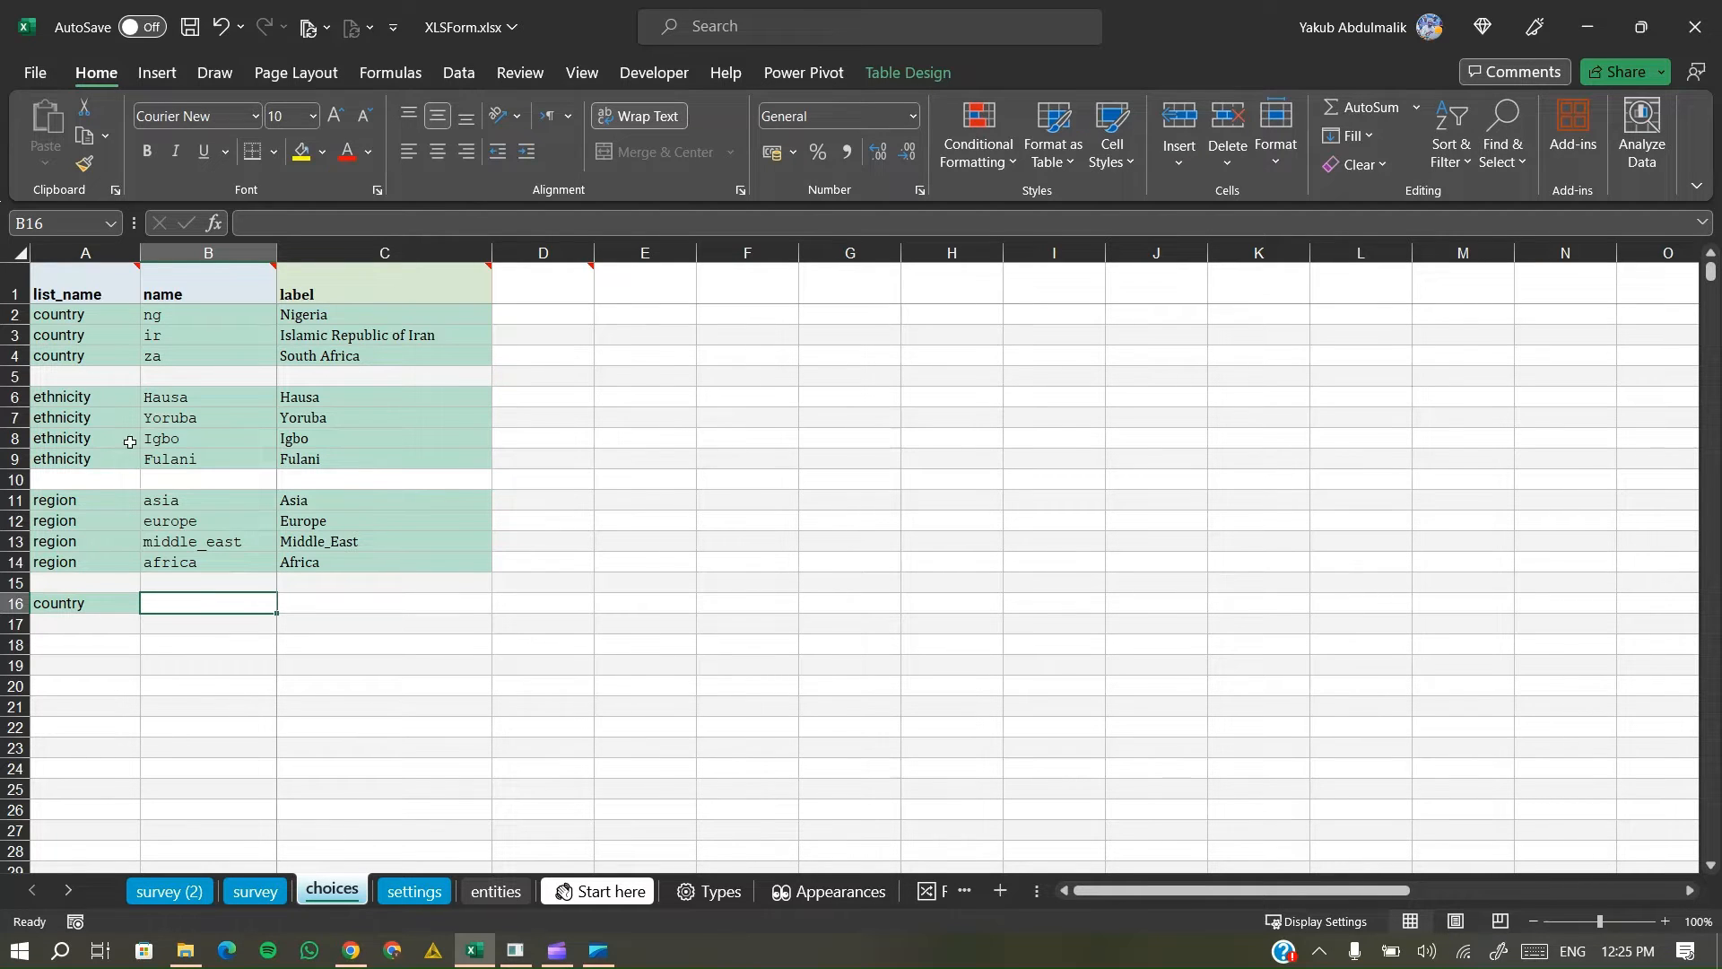
- Change the second question's type in A3 of the survey sheet to select_one cou
{"action": "left_click", "coordinate": [255, 896]}
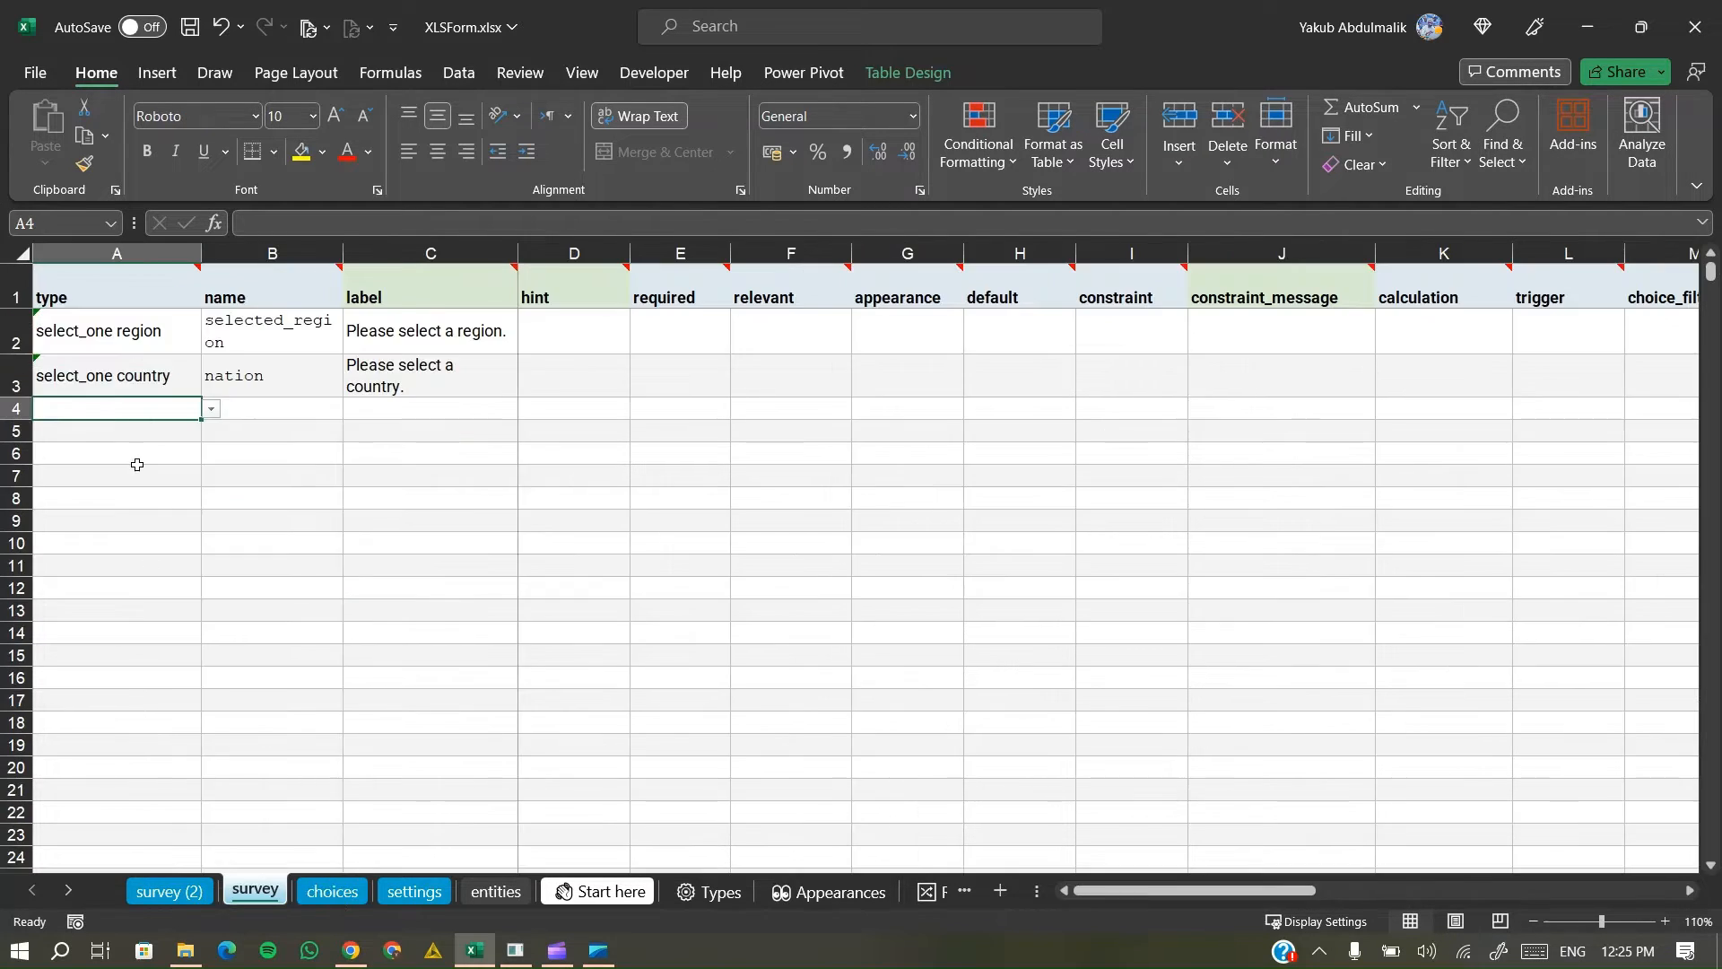
{"action": "left_click", "coordinate": [143, 380]}
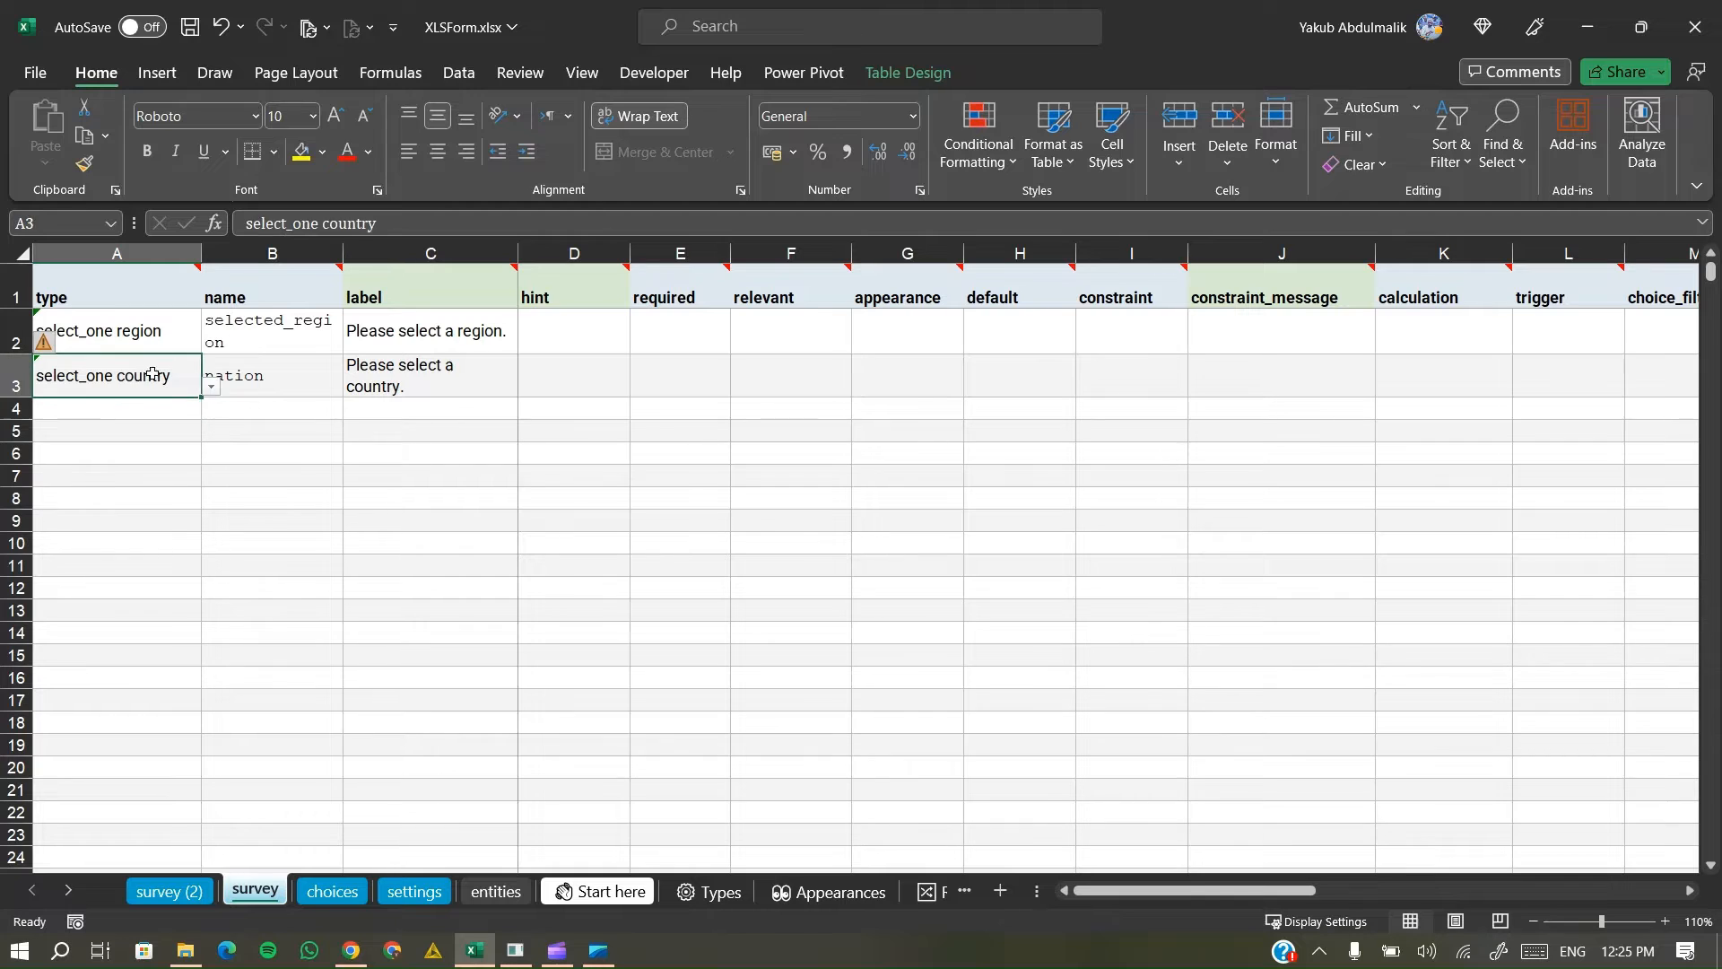
{"action": "left_click", "coordinate": [410, 225]}
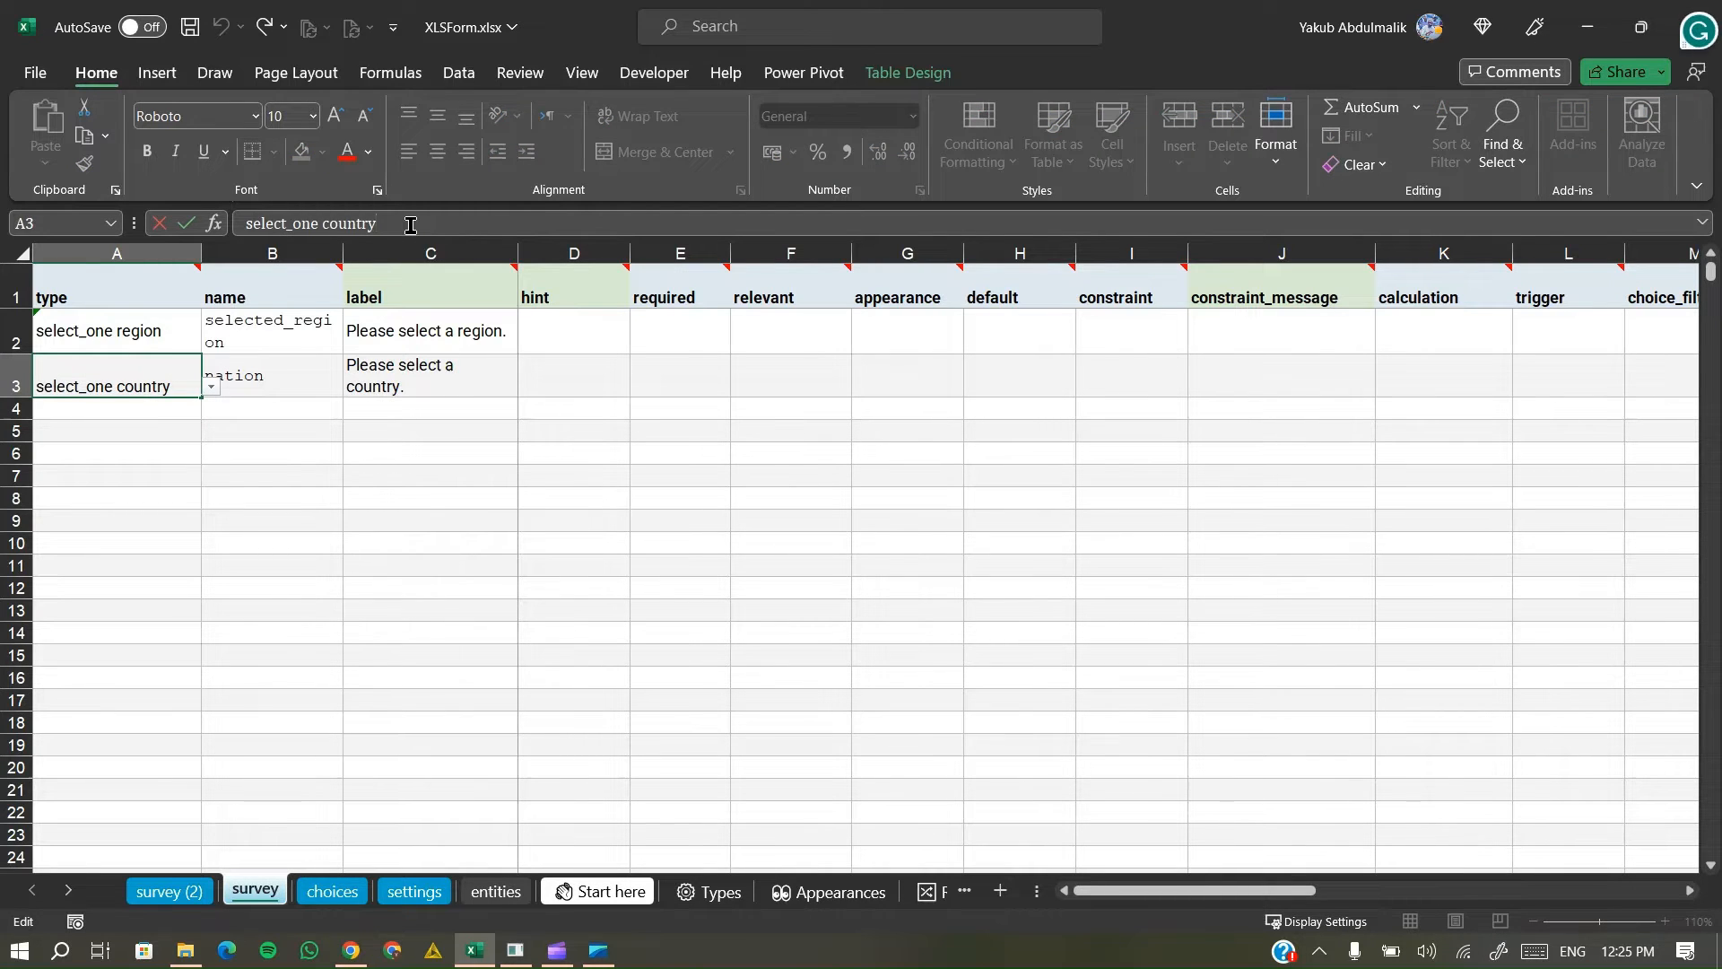
{"action": "key", "text": "BackSpace"}
{"action": "key", "text": "BackSpace"}
{"action": "key", "text": "BackSpace"}
{"action": "key", "text": "BackSpace"}
{"action": "key", "text": "Return"}
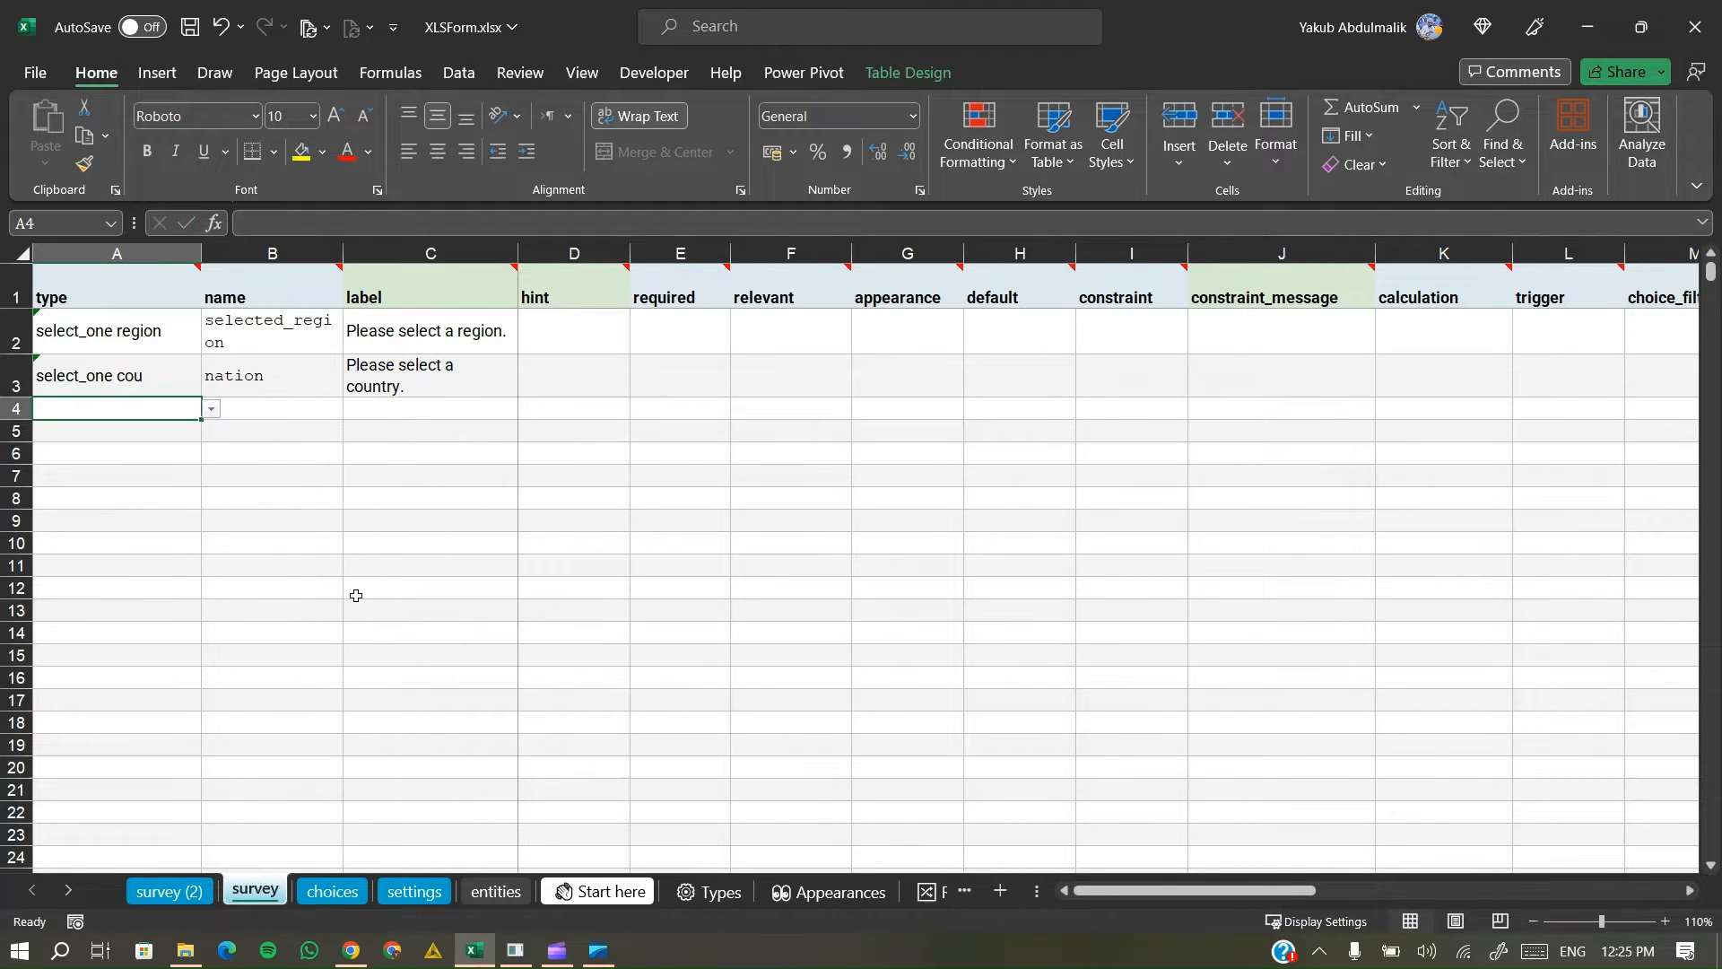
- Shorten the list_name in A16 of the choices sheet to cou so it matches the country question
{"action": "left_click", "coordinate": [325, 891]}
{"action": "left_click", "coordinate": [90, 602]}
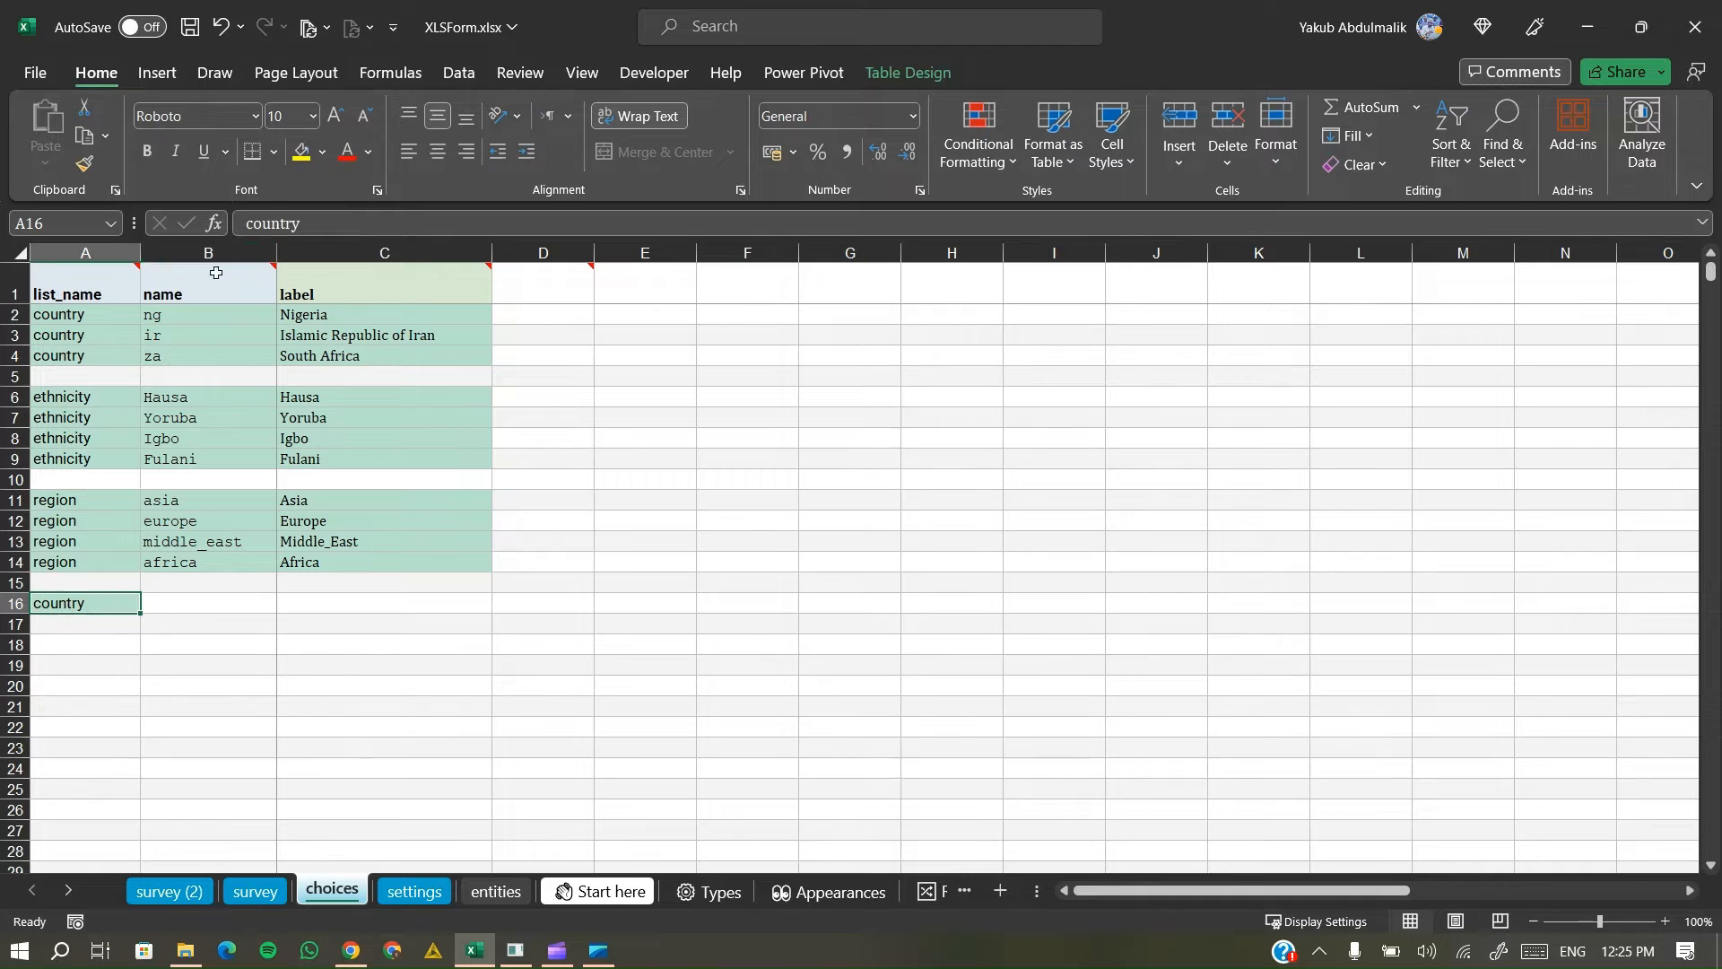
{"action": "left_click", "coordinate": [327, 226]}
{"action": "key", "text": "BackSpace"}
{"action": "key", "text": "BackSpace"}
{"action": "key", "text": "BackSpace"}
{"action": "key", "text": "BackSpace"}
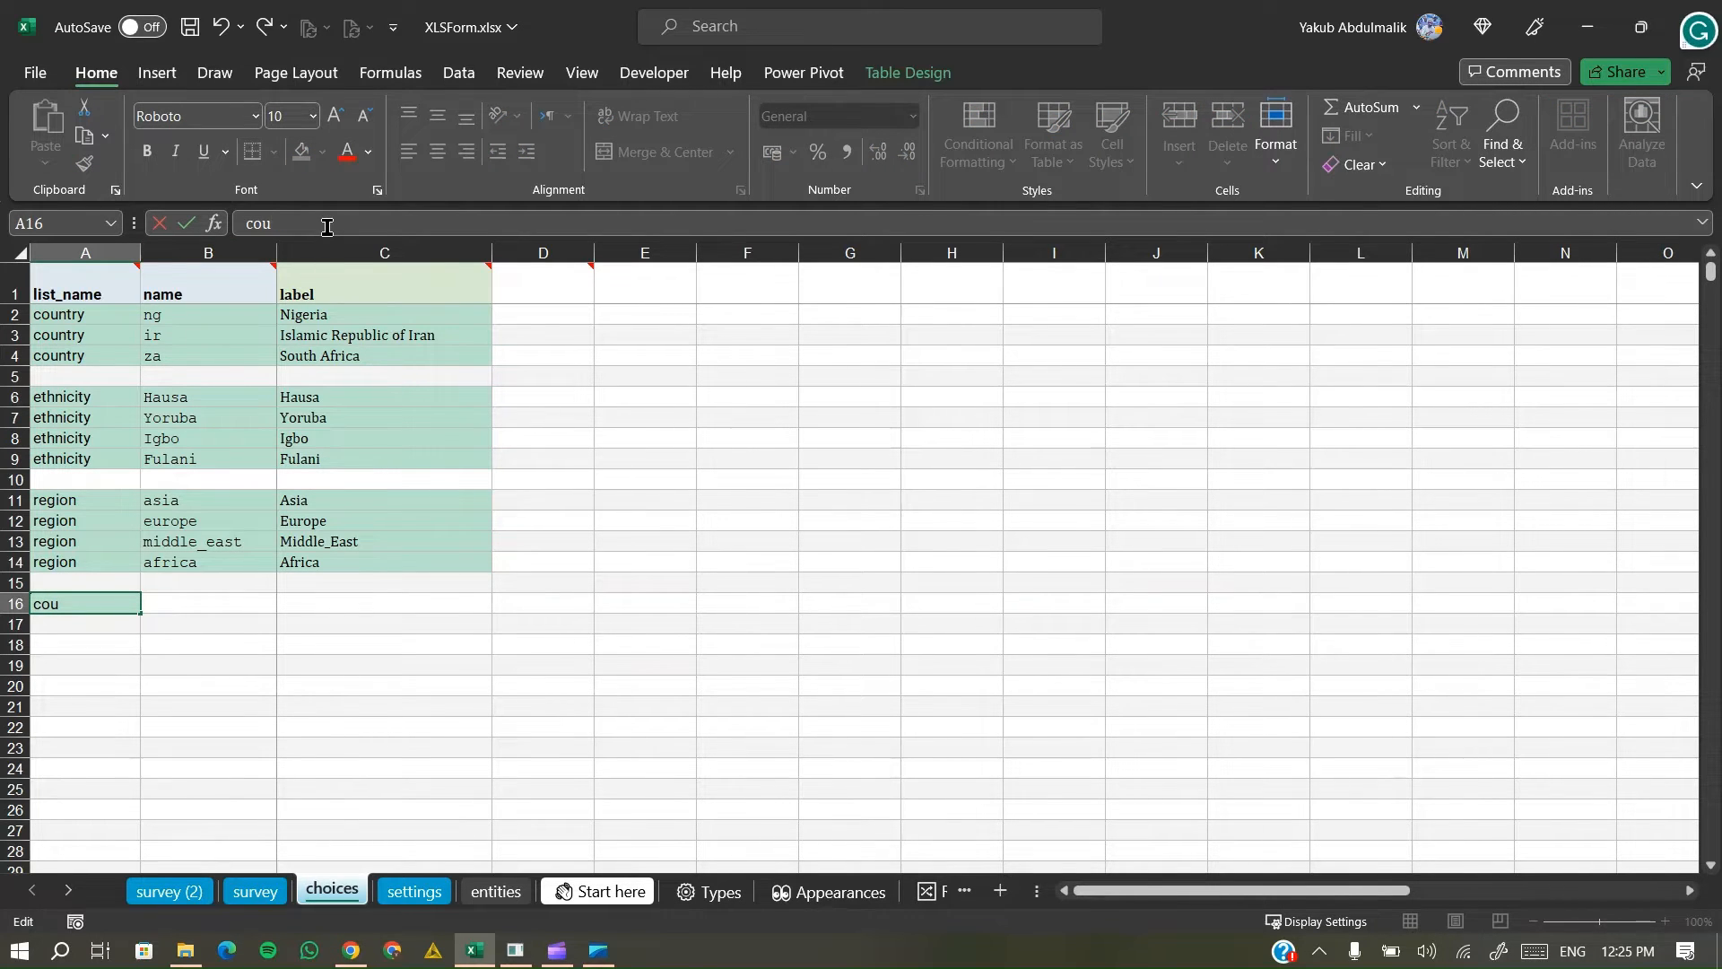
{"action": "key", "text": "Return"}
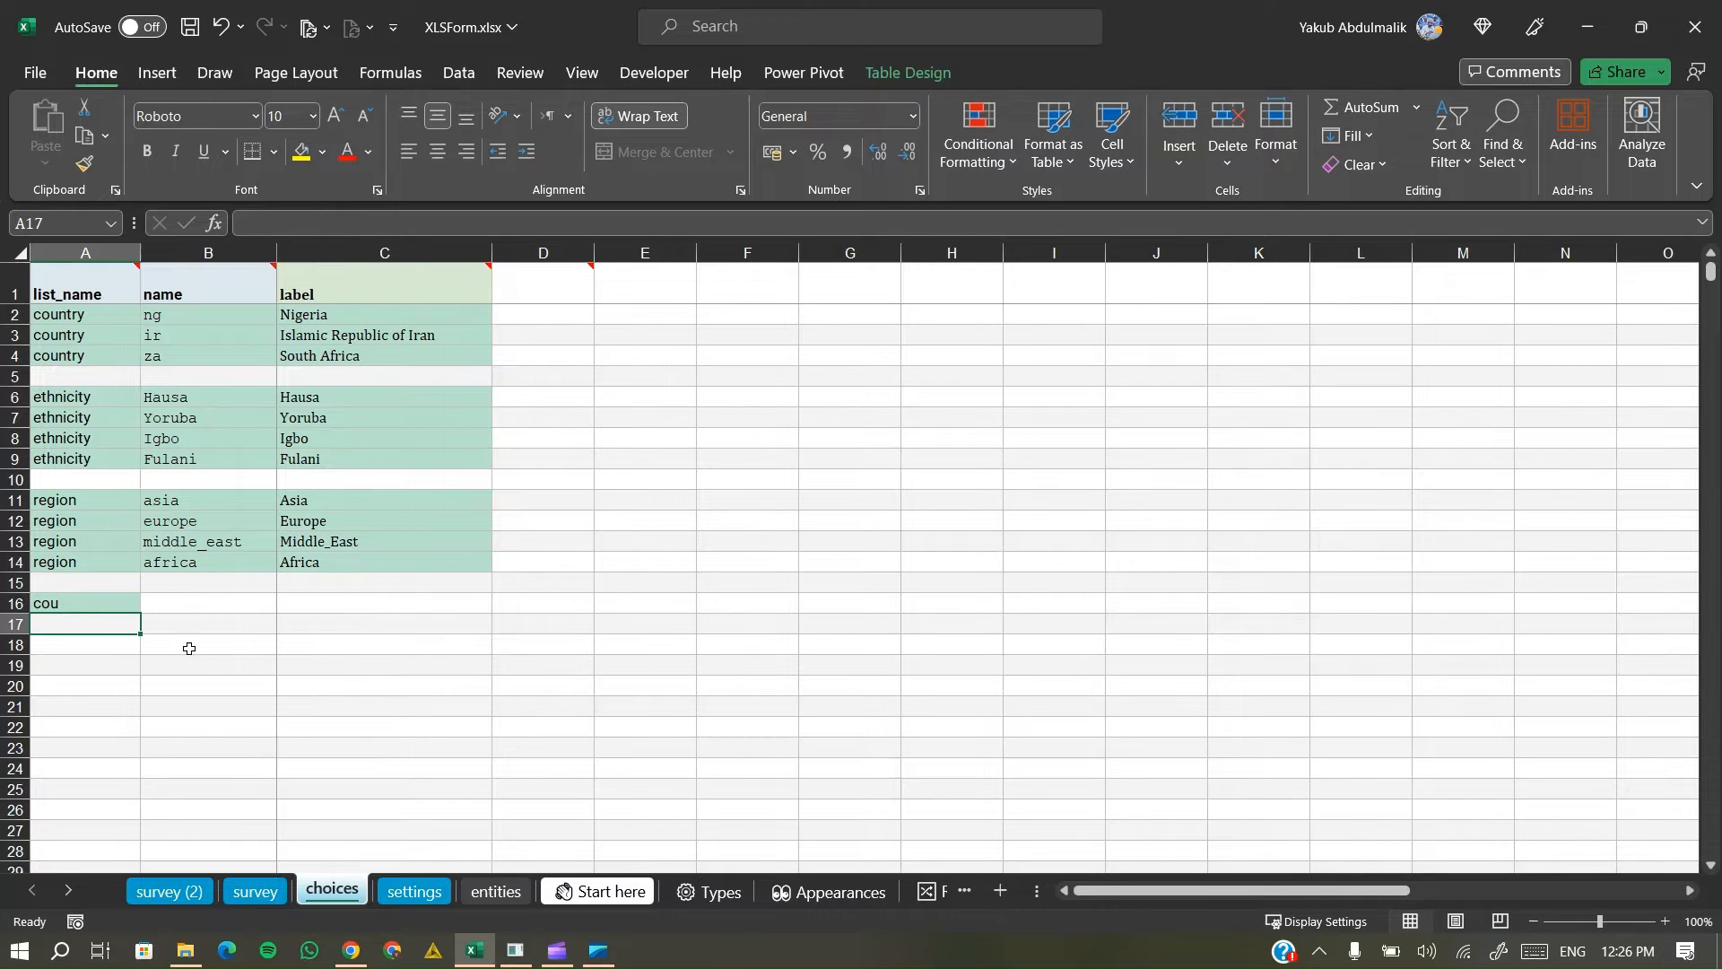
- Enter the Asian country names china, india and japan in B16 to B18
{"action": "left_click", "coordinate": [196, 609]}
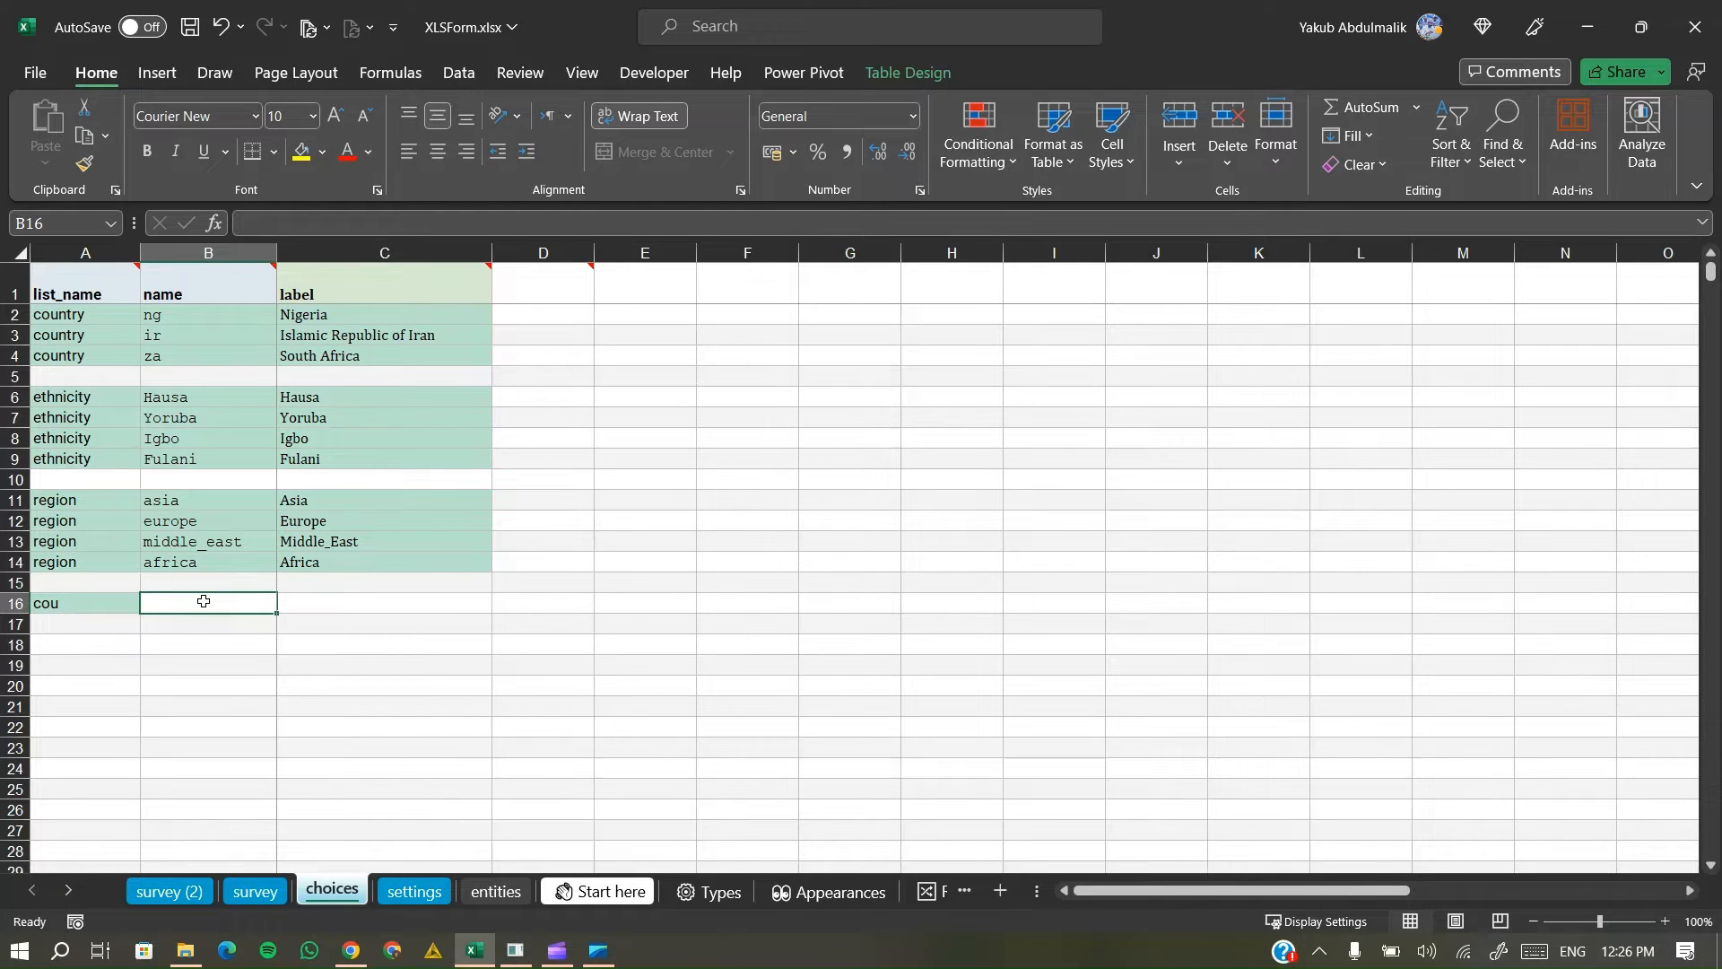
{"action": "type", "text": "china"}
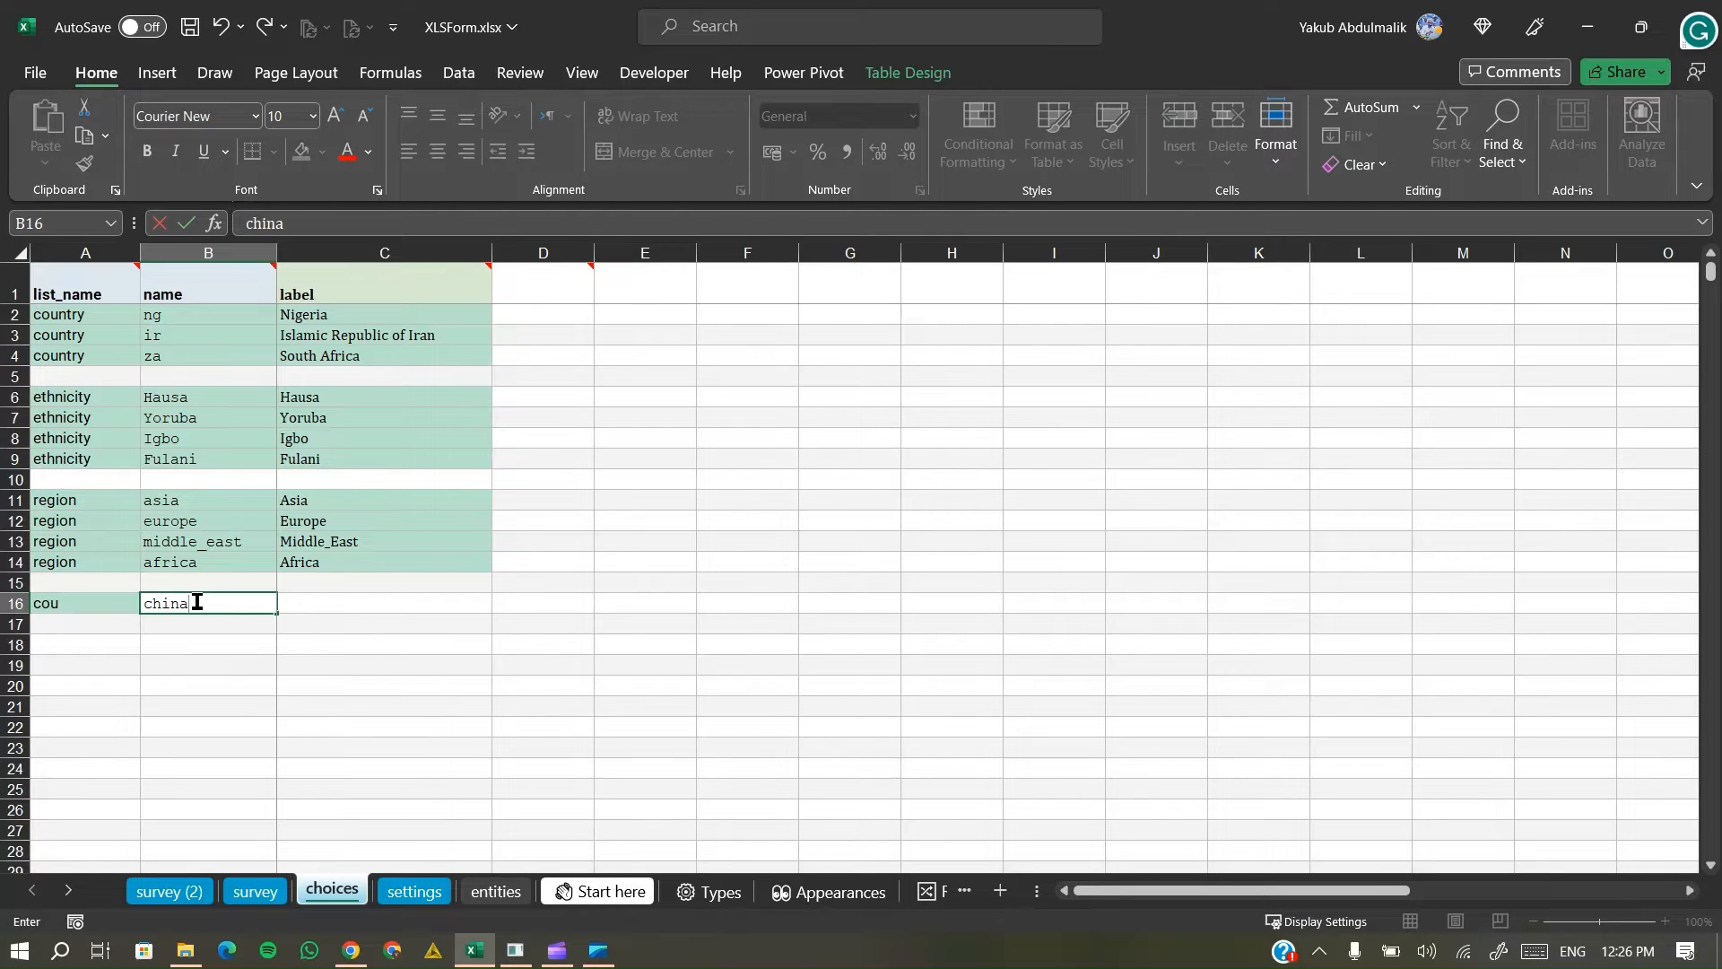
{"action": "key", "text": "Return"}
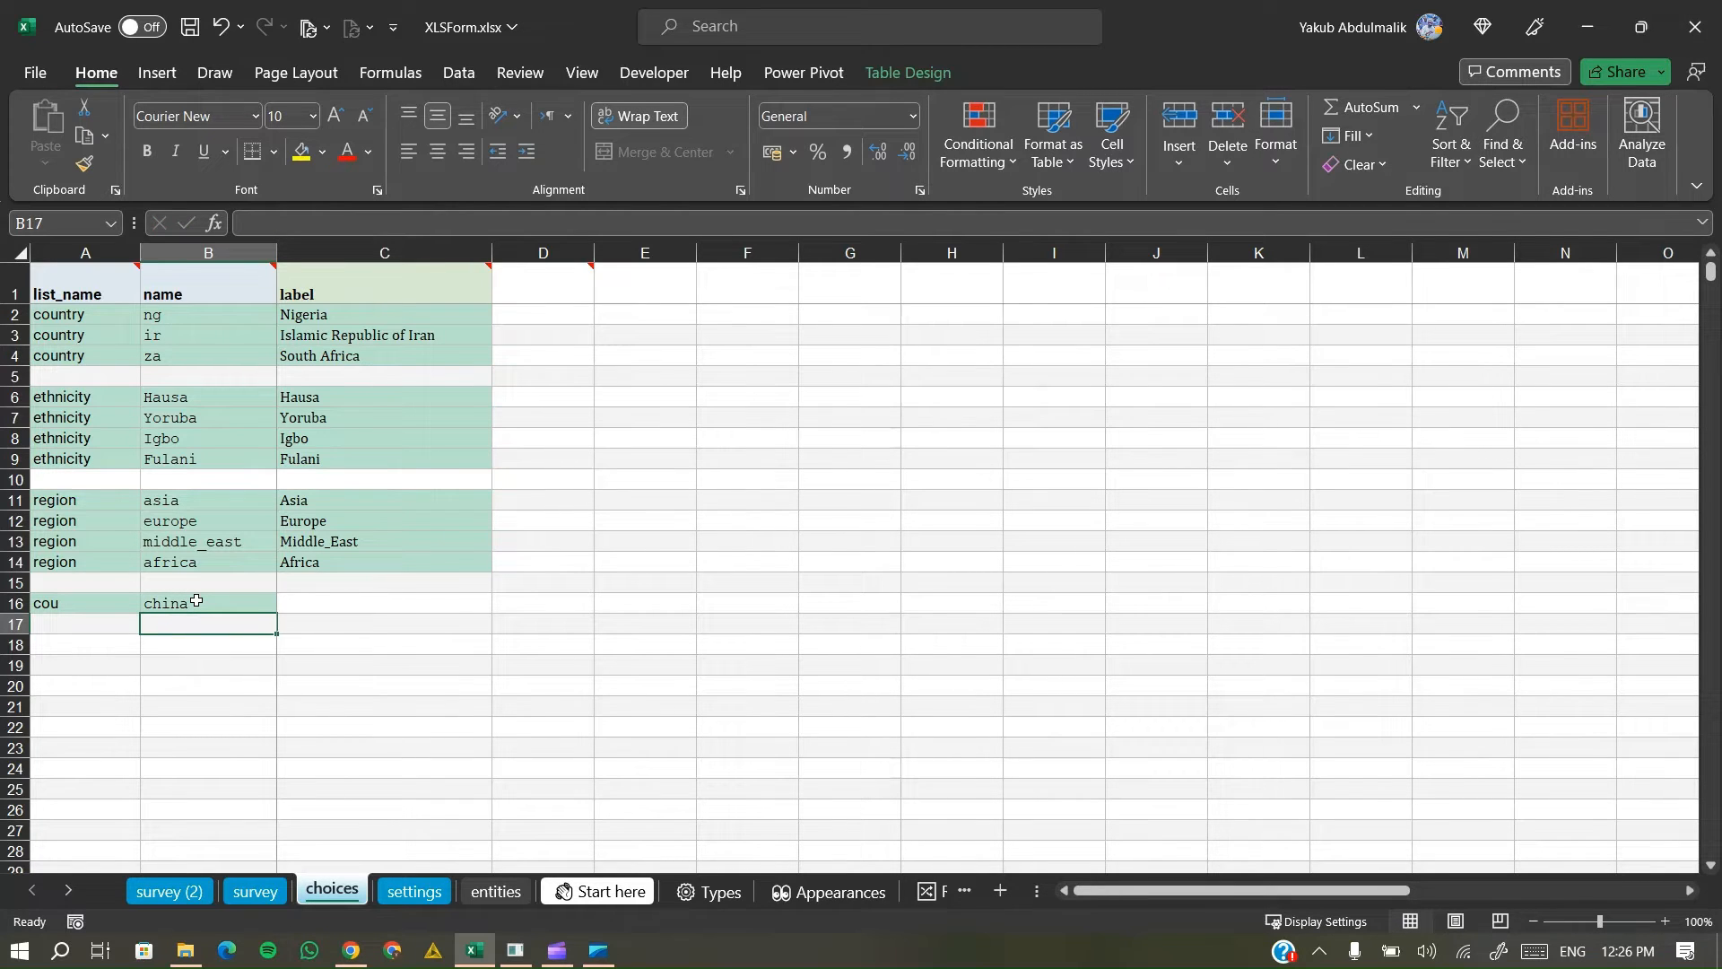
{"action": "type", "text": "india"}
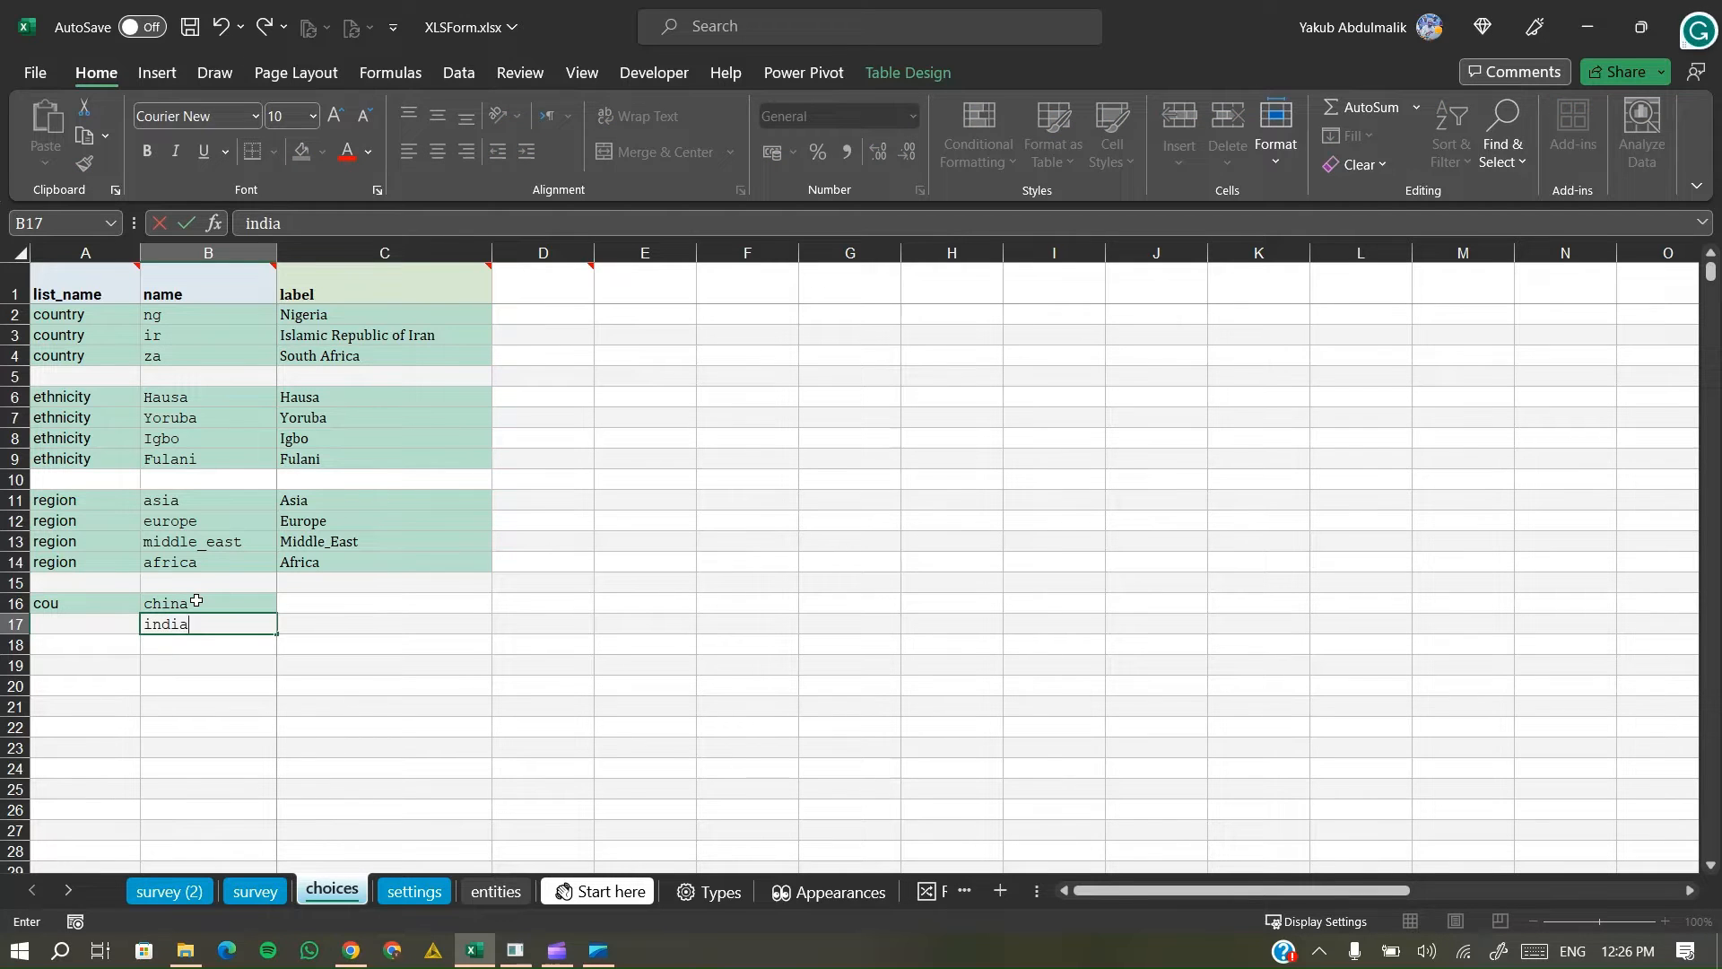
{"action": "key", "text": "Return"}
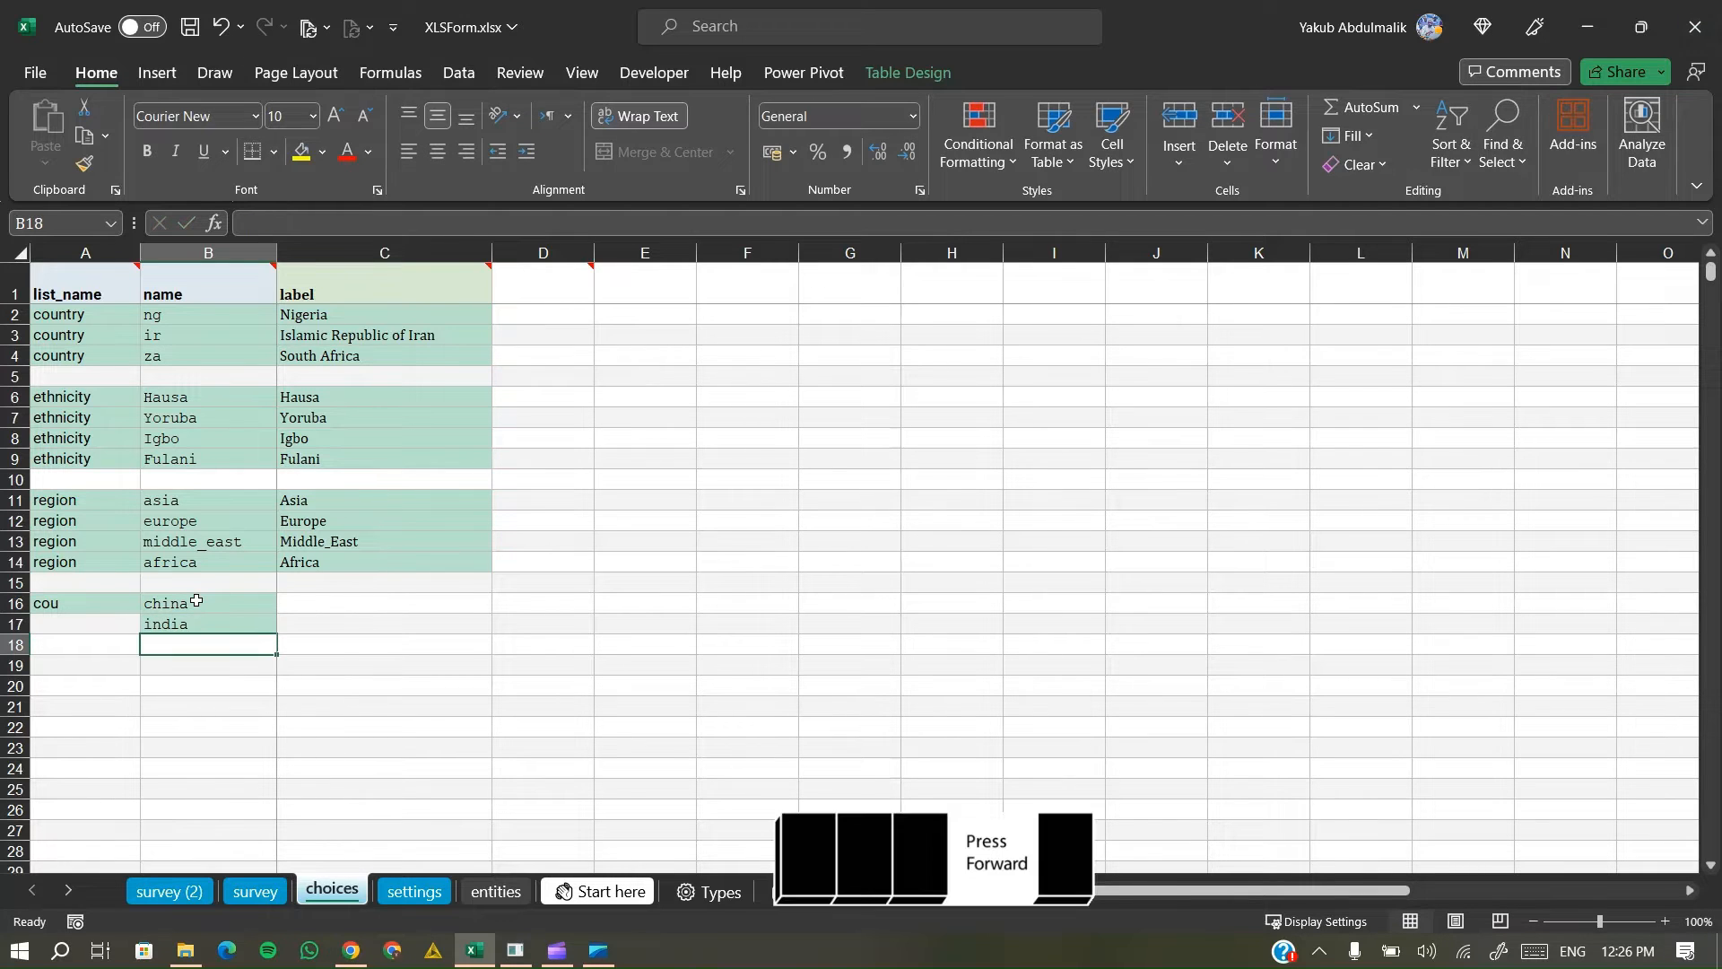
{"action": "type", "text": "japan"}
{"action": "key", "text": "Return"}
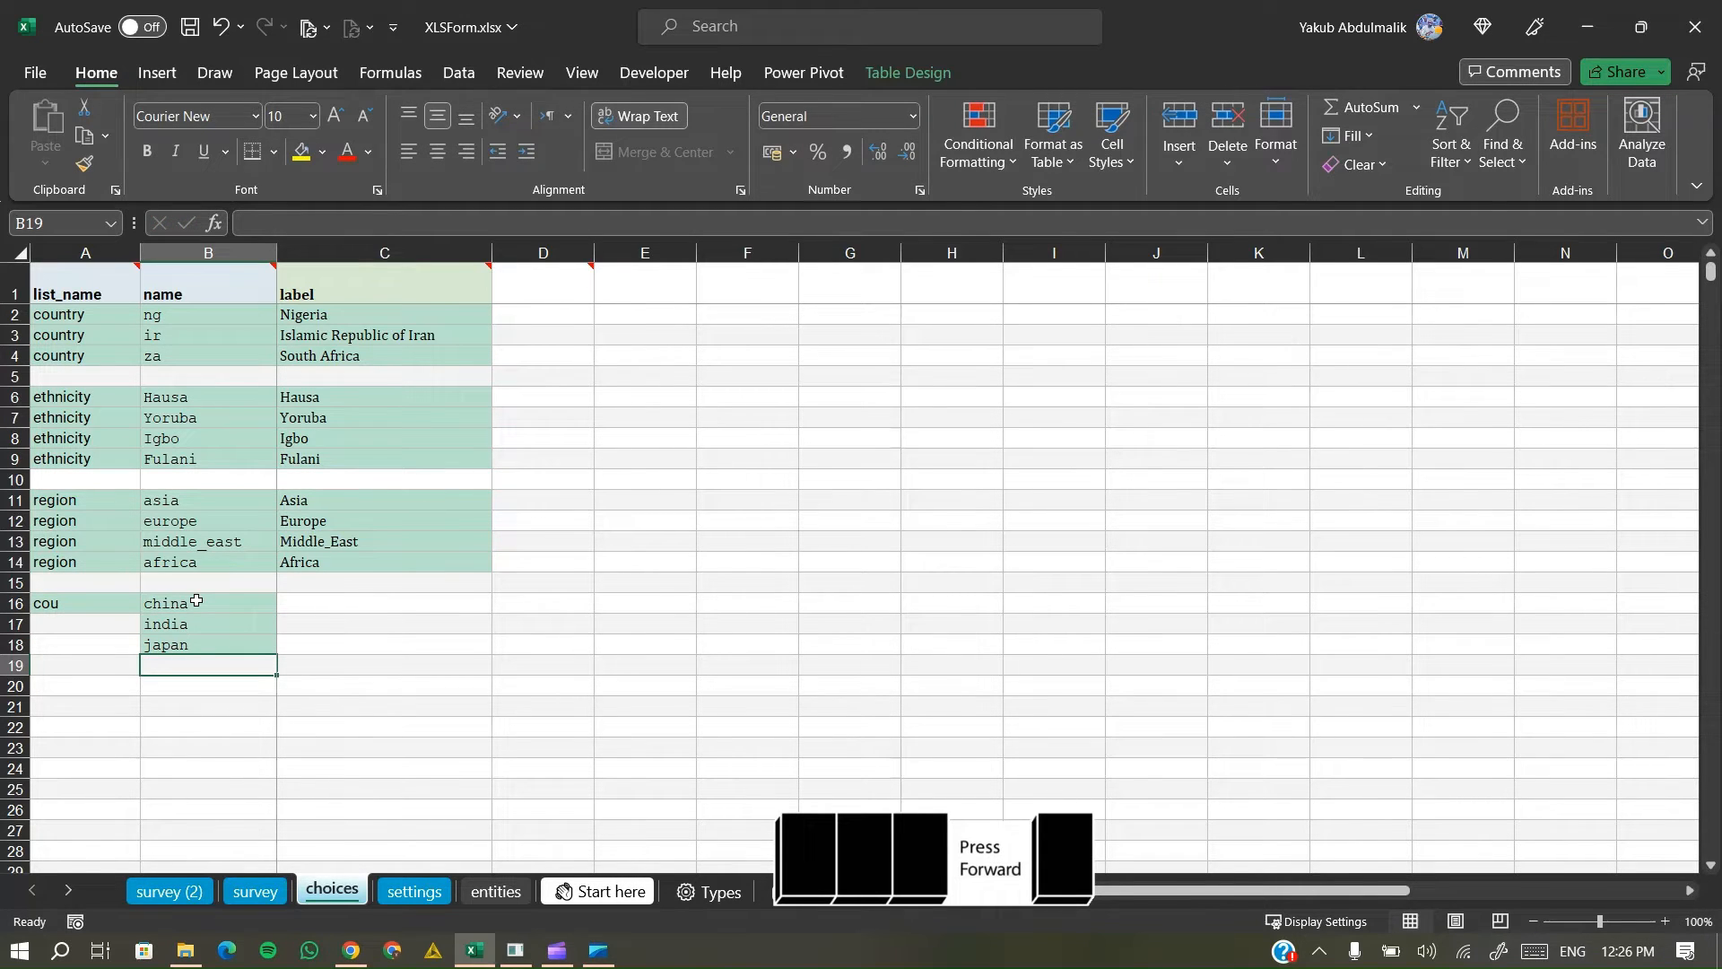
- Add the European country names hungary, malta and greece in B19 to B21
{"action": "type", "text": "hungary"}
{"action": "key", "text": "Return"}
{"action": "type", "text": "malta"}
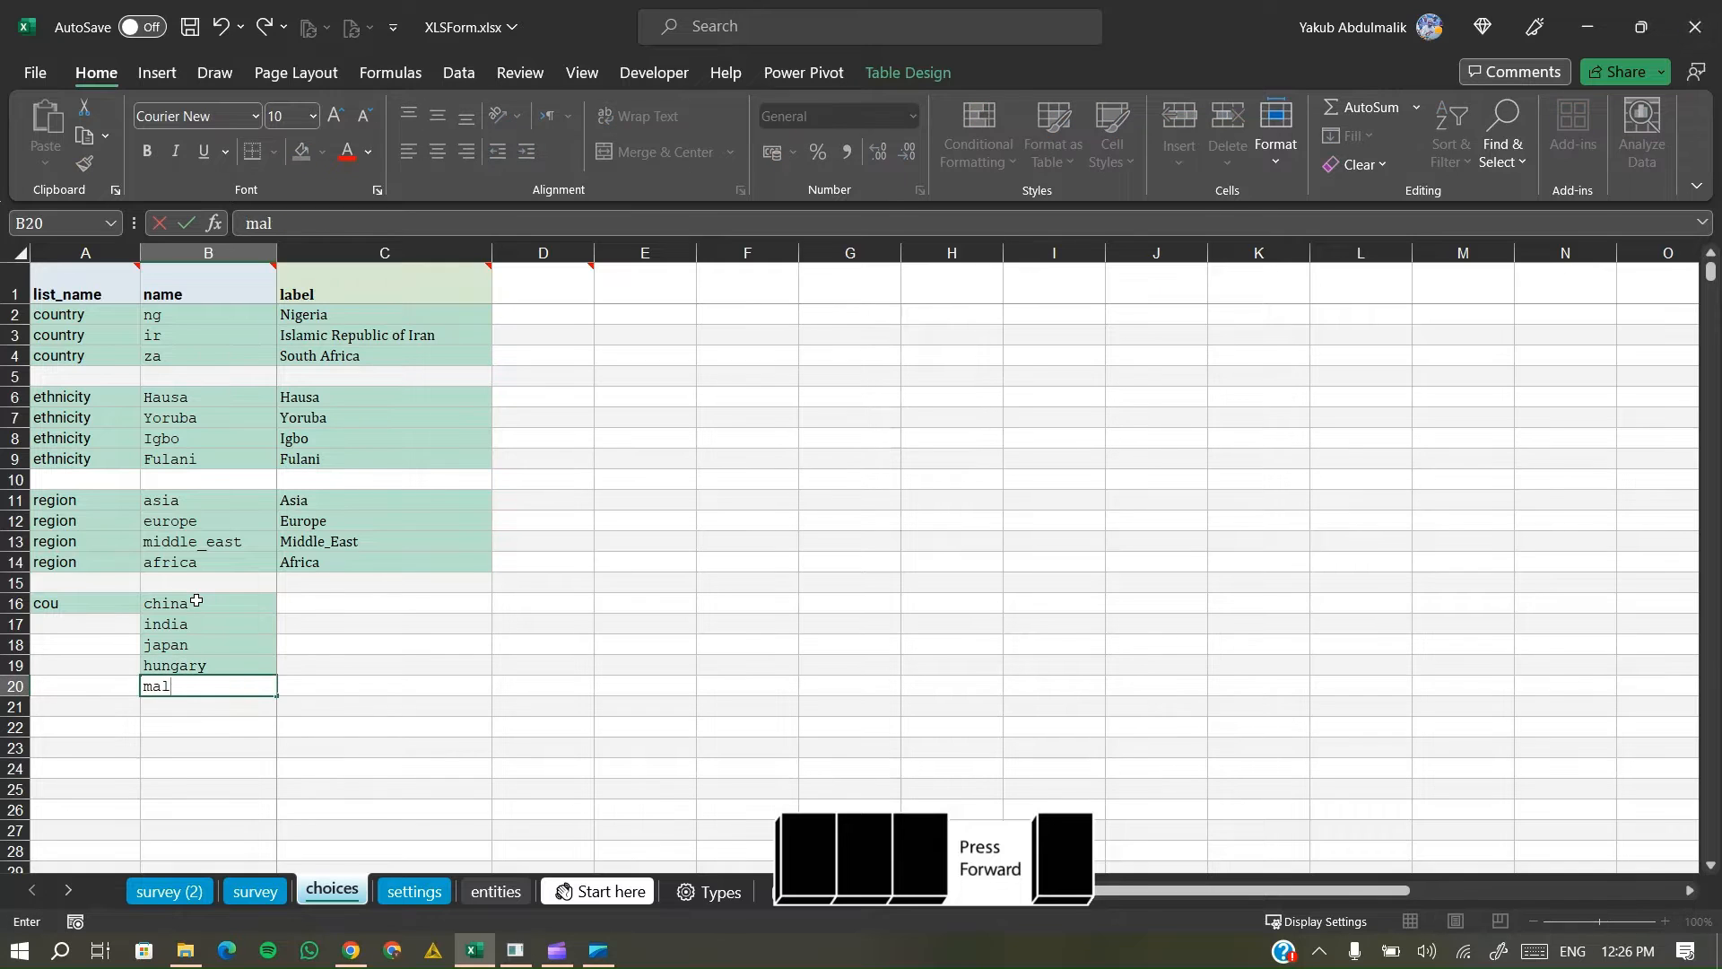
{"action": "key", "text": "Return"}
{"action": "type", "text": "greece"}
{"action": "key", "text": "Return"}
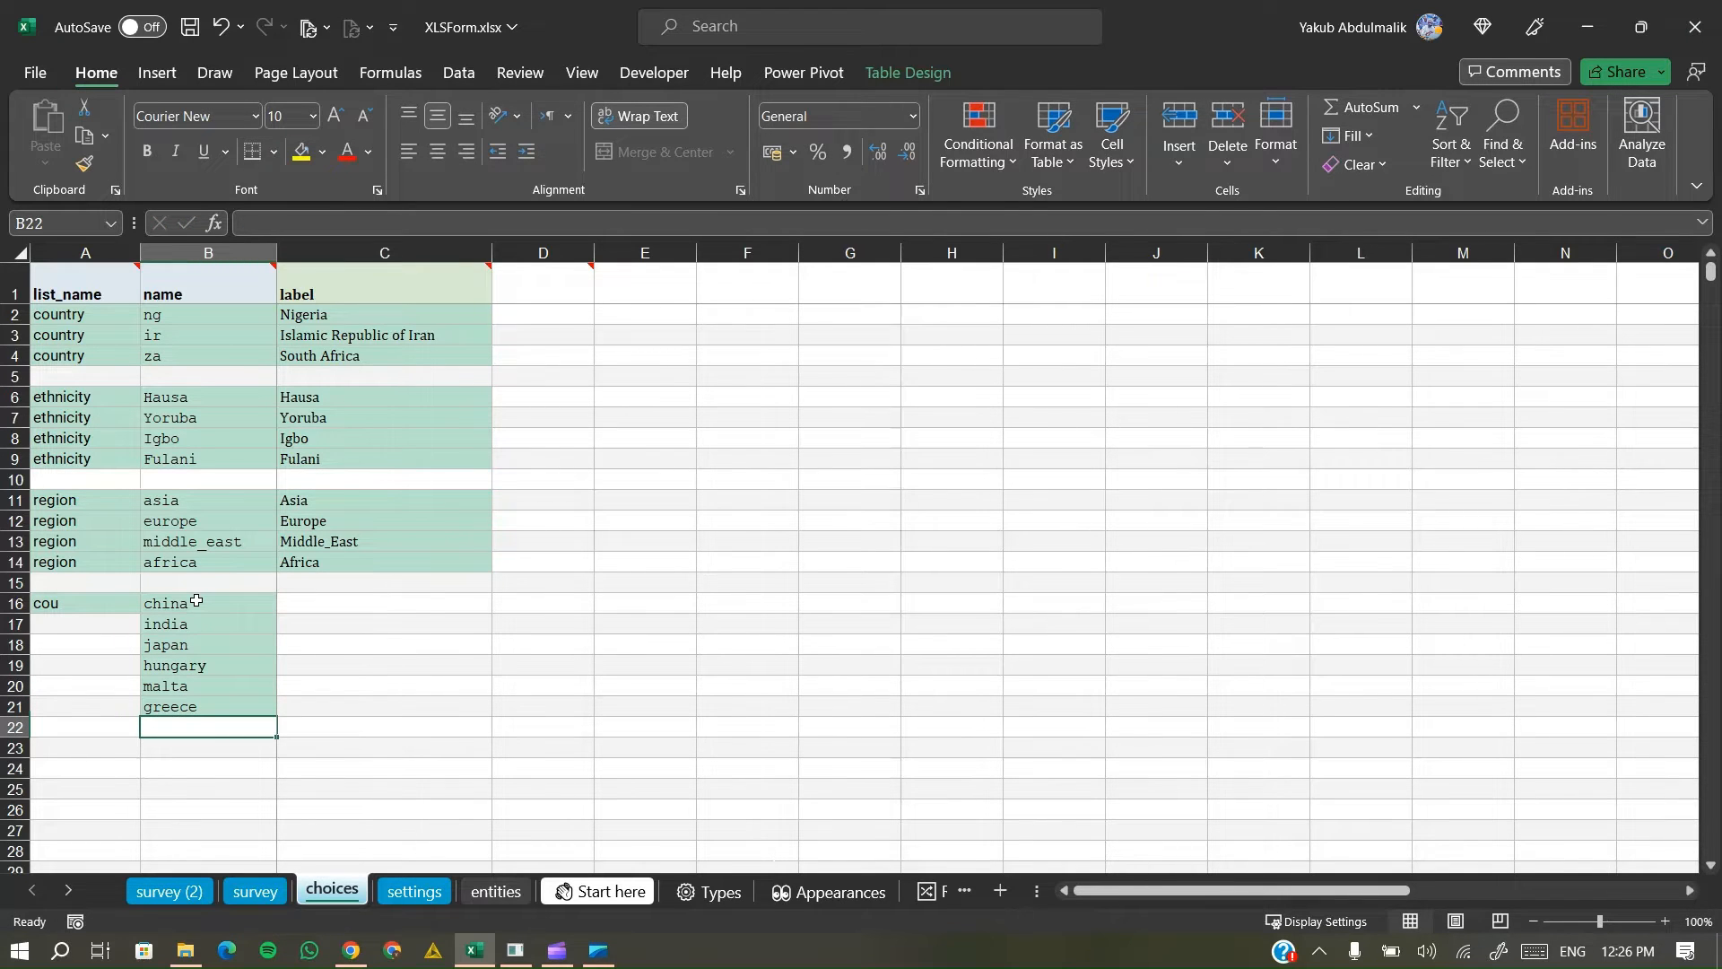
- Add the Middle East country names iran, iraq and lebanon in B22 to B24
{"action": "type", "text": "iram"}
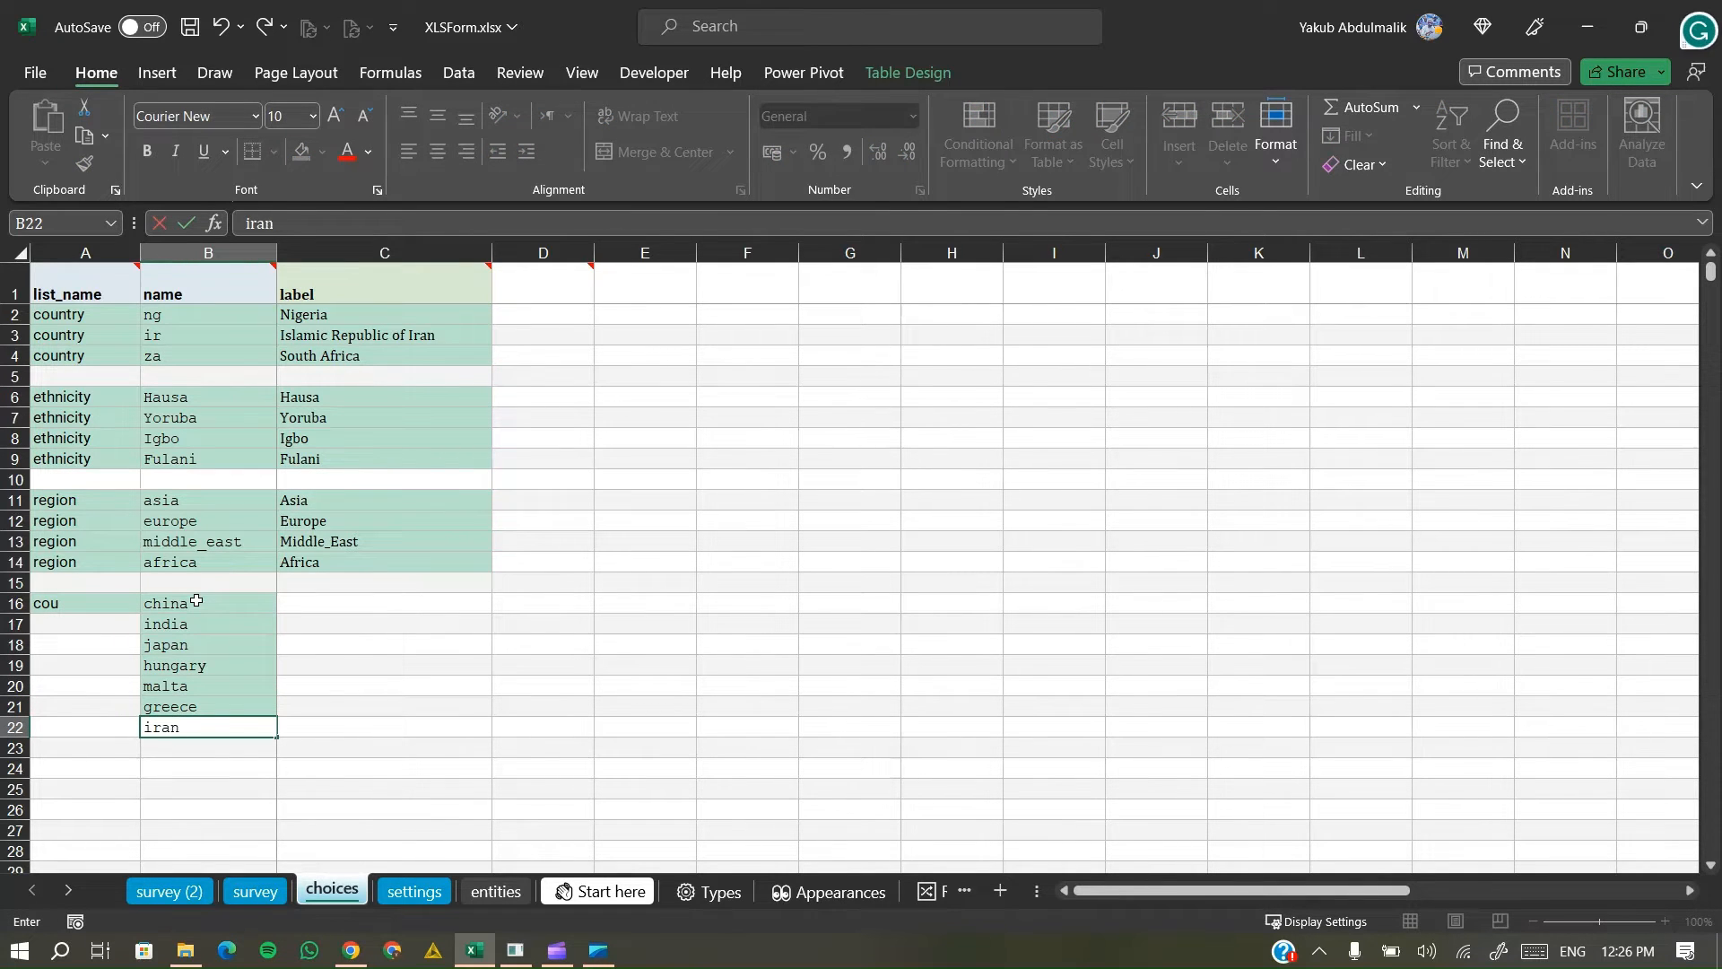
{"action": "key", "text": "Return"}
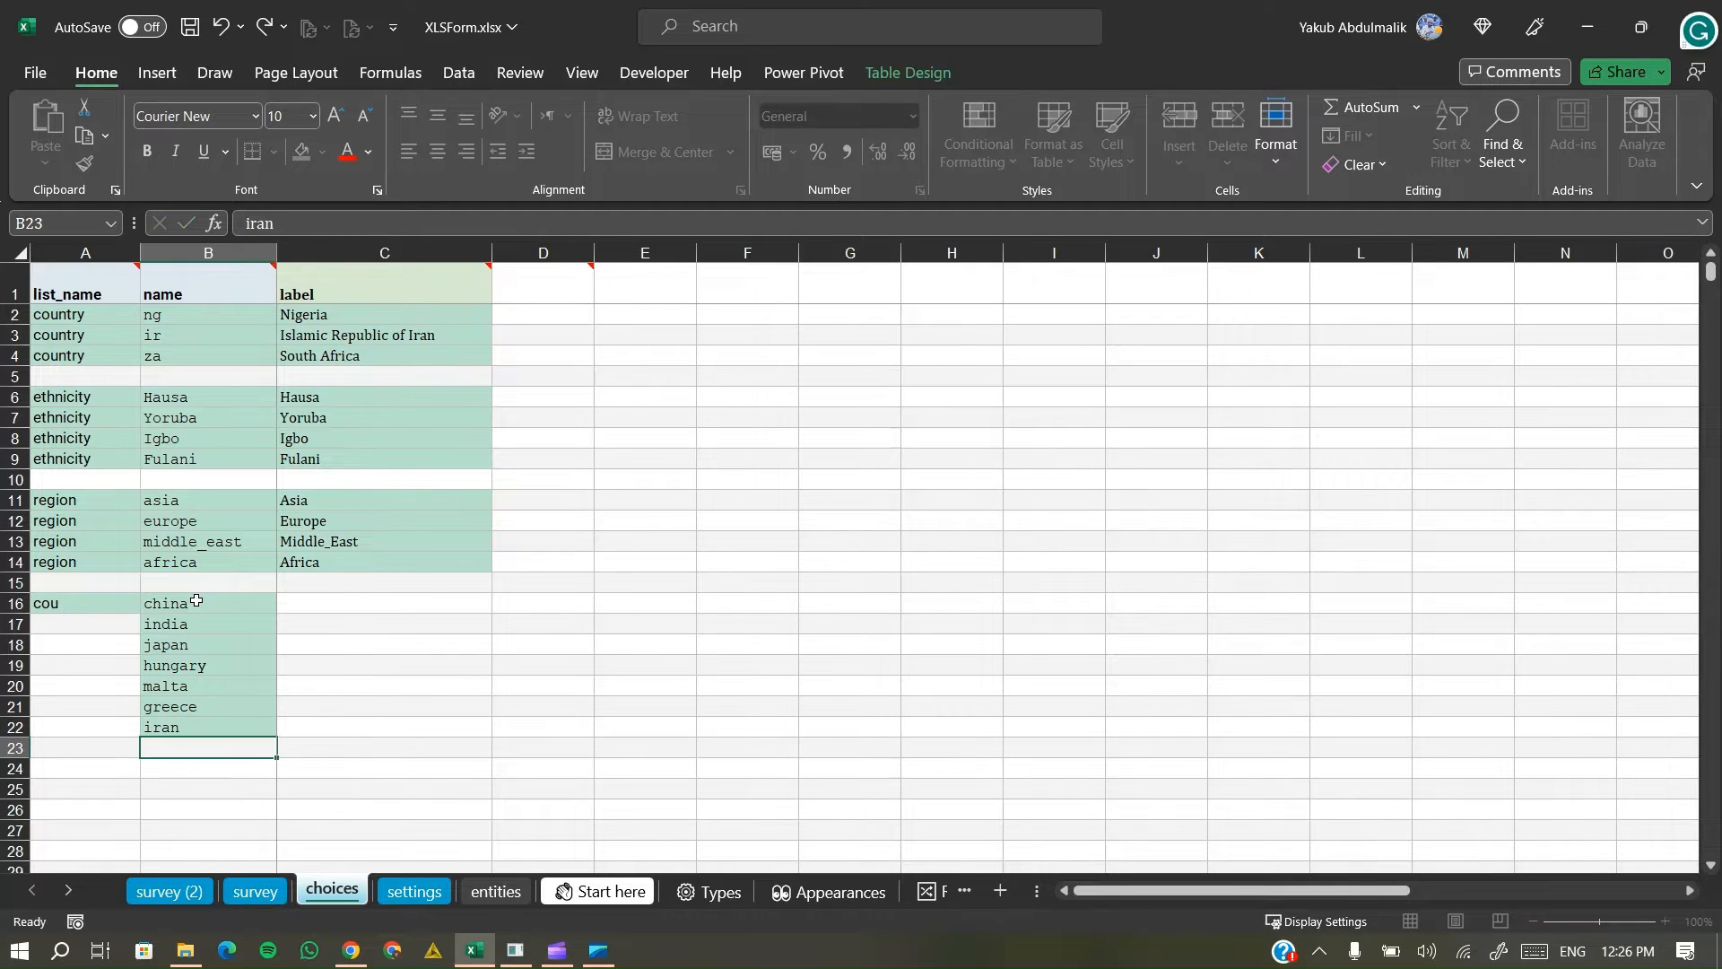
{"action": "type", "text": "iraq"}
{"action": "key", "text": "Return"}
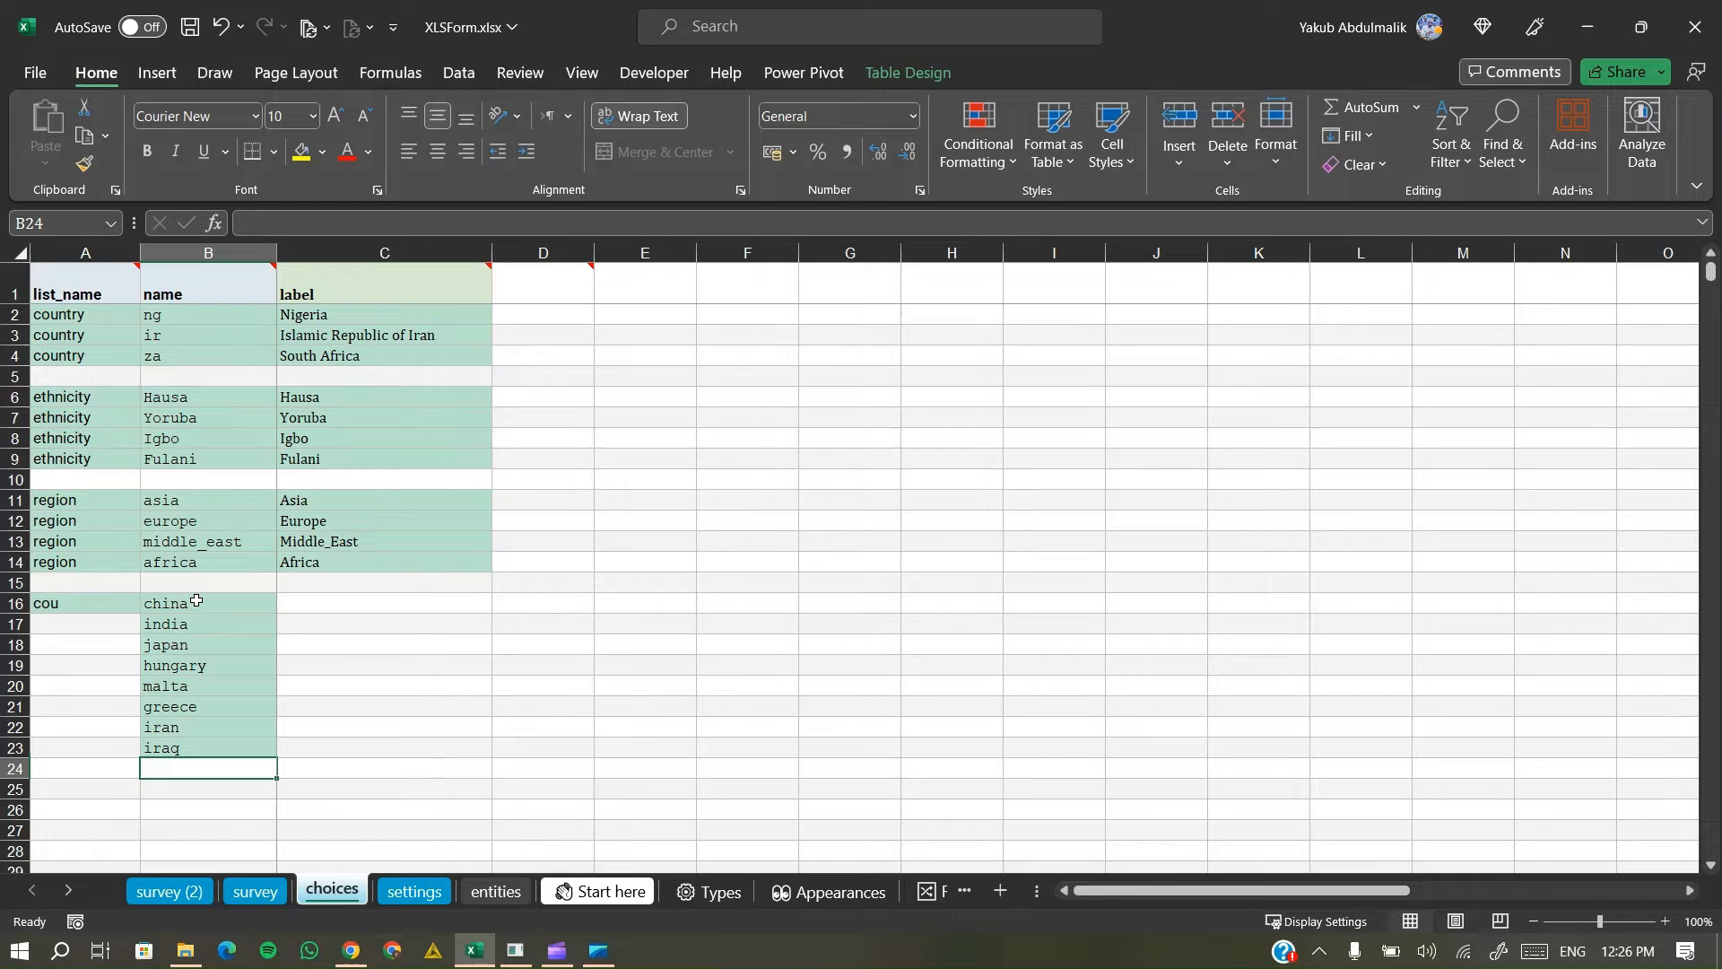
{"action": "type", "text": "leb"}
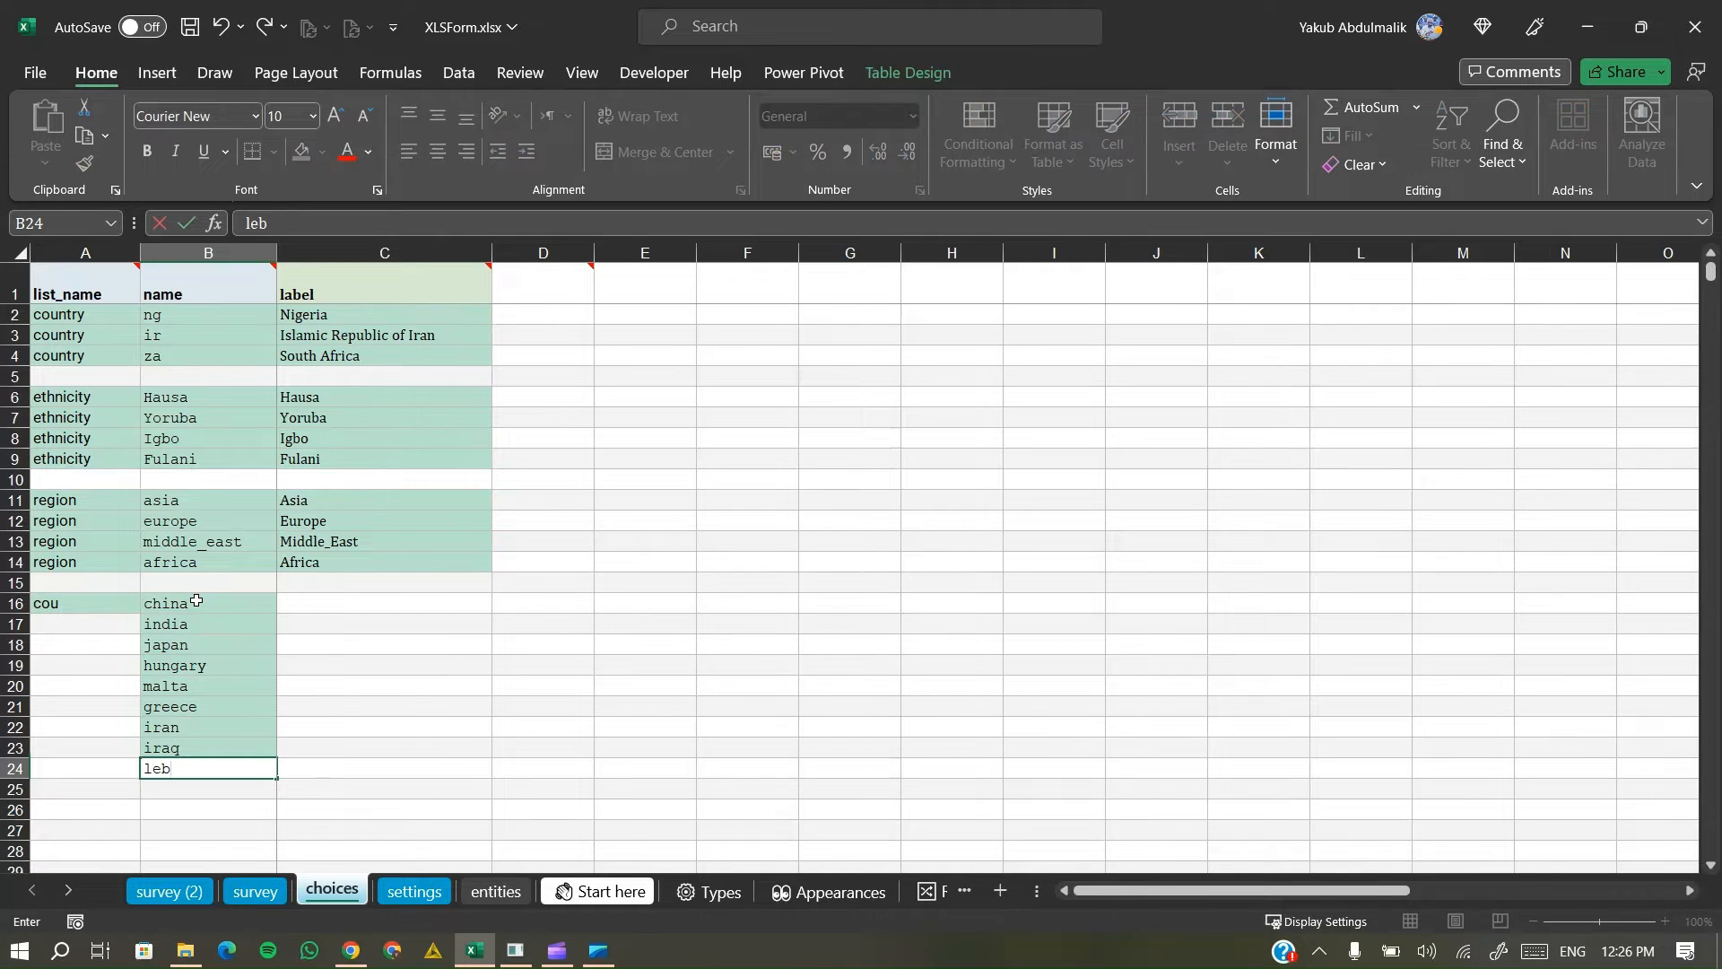
{"action": "type", "text": "onon"}
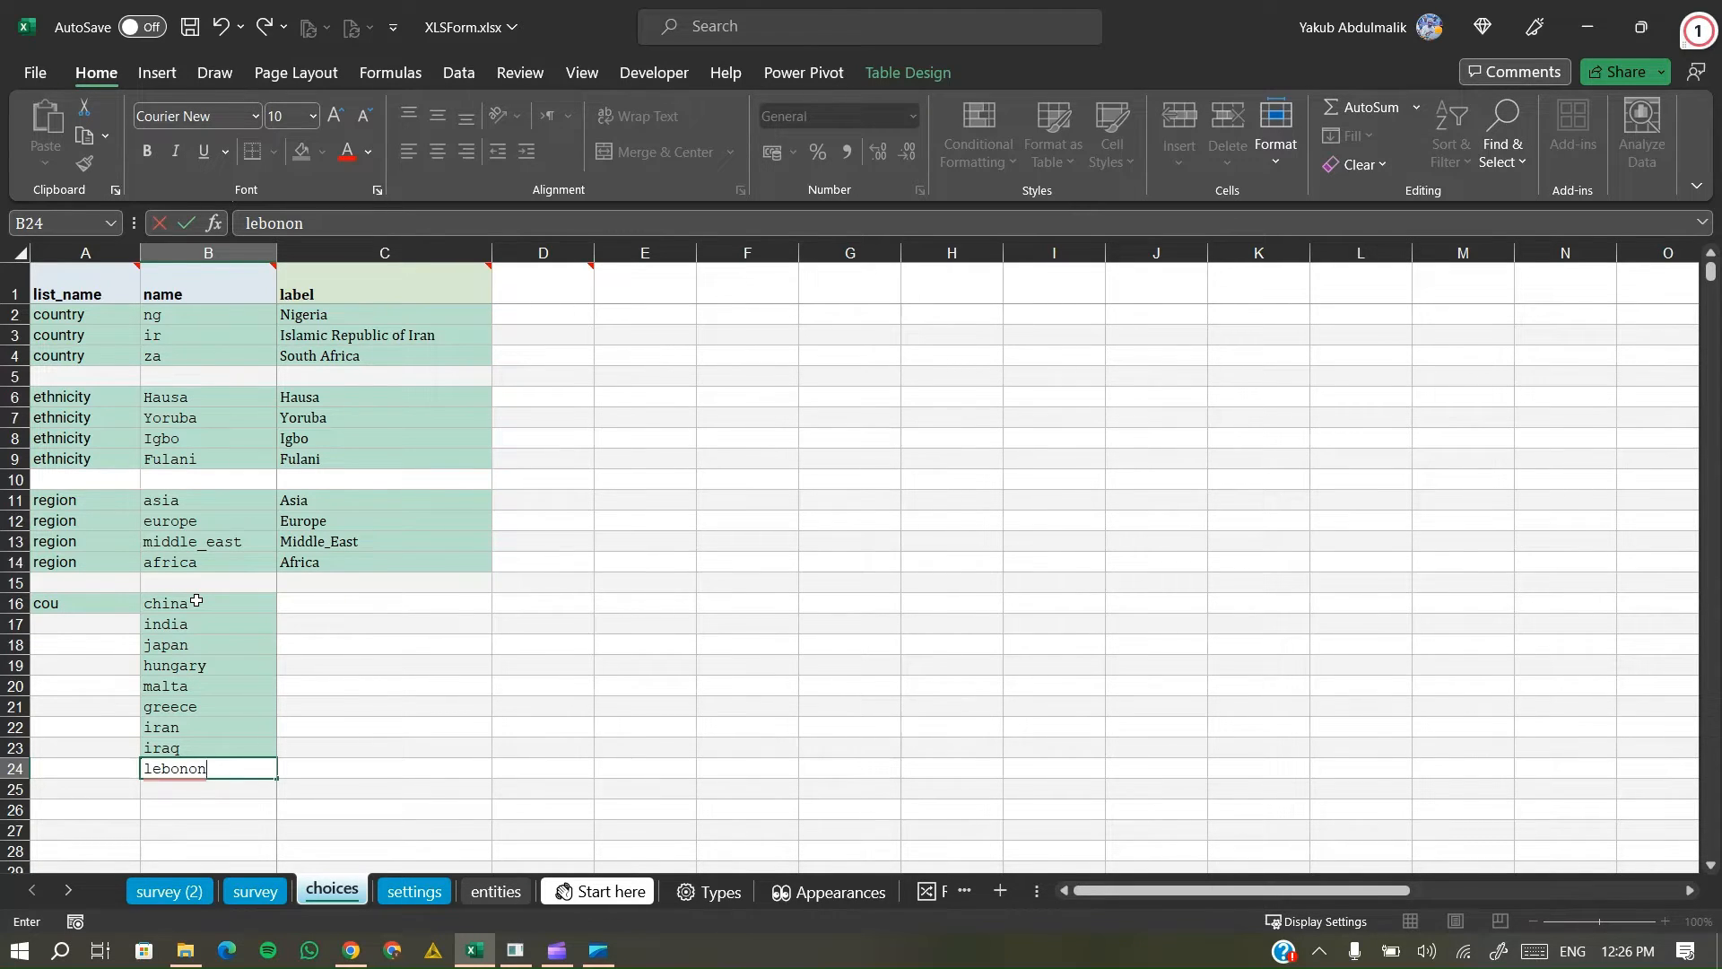
{"action": "key", "text": "BackSpace"}
{"action": "key", "text": "BackSpace"}
{"action": "key", "text": "BackSpace"}
{"action": "type", "text": "ano"}
{"action": "key", "text": "Return"}
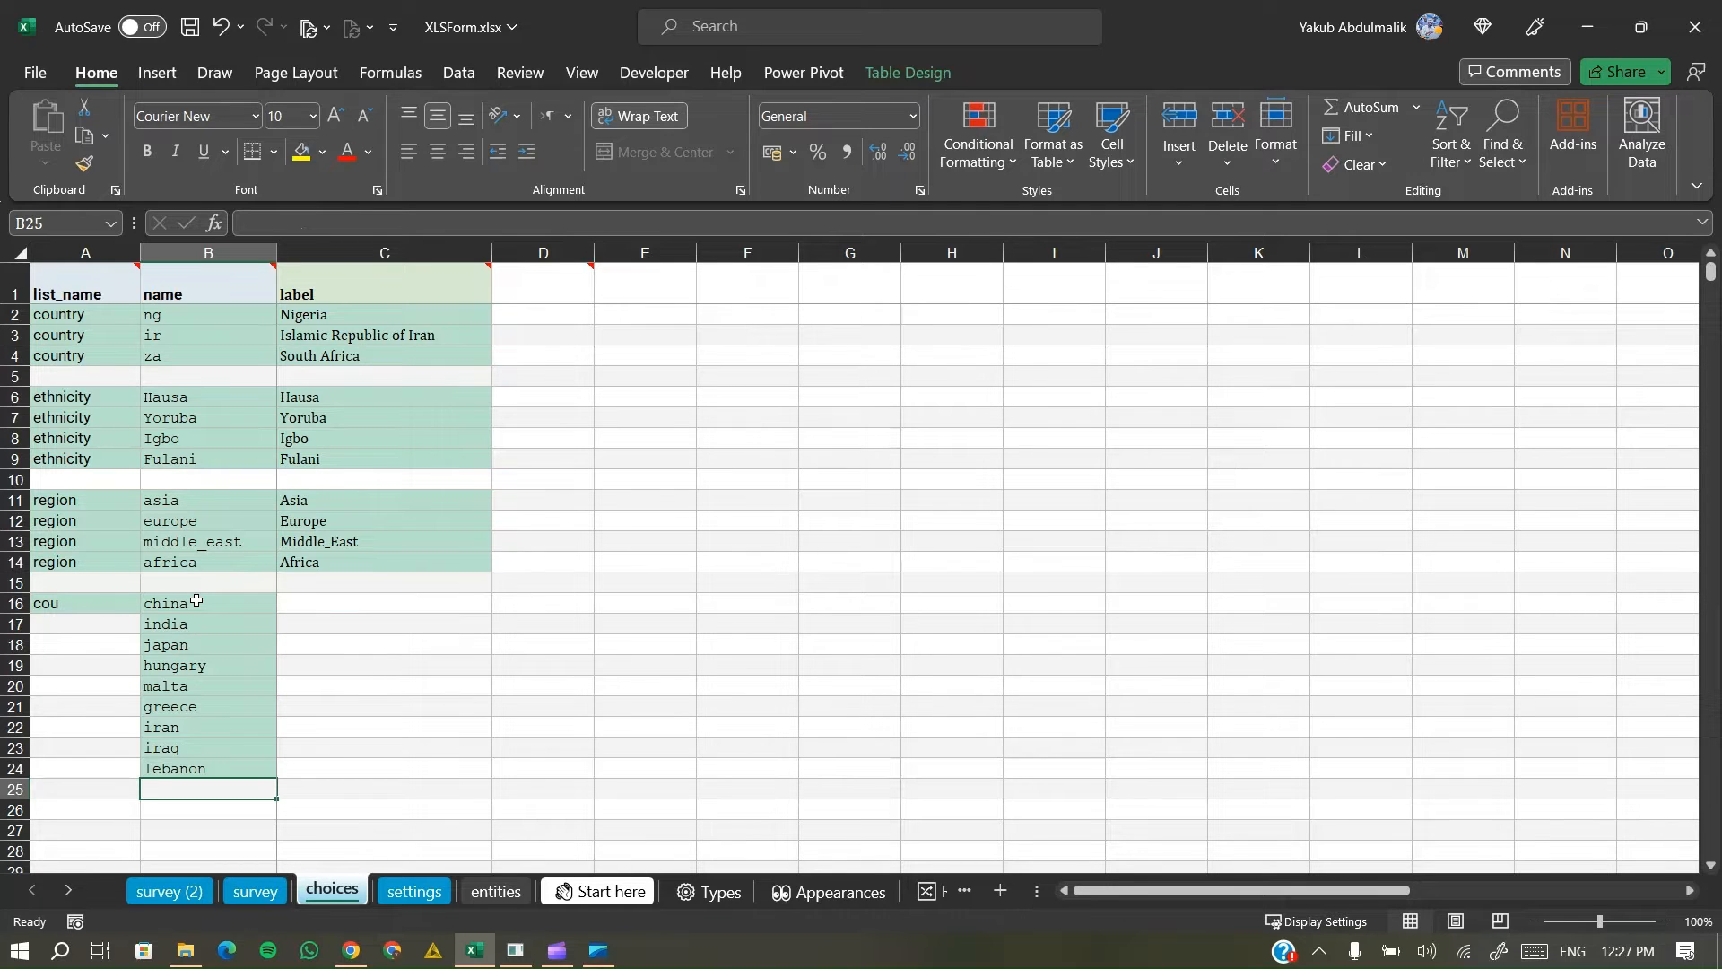
- Continue the Middle East country names with palestine and yeman in B25 and B26
{"action": "type", "text": "palestine"}
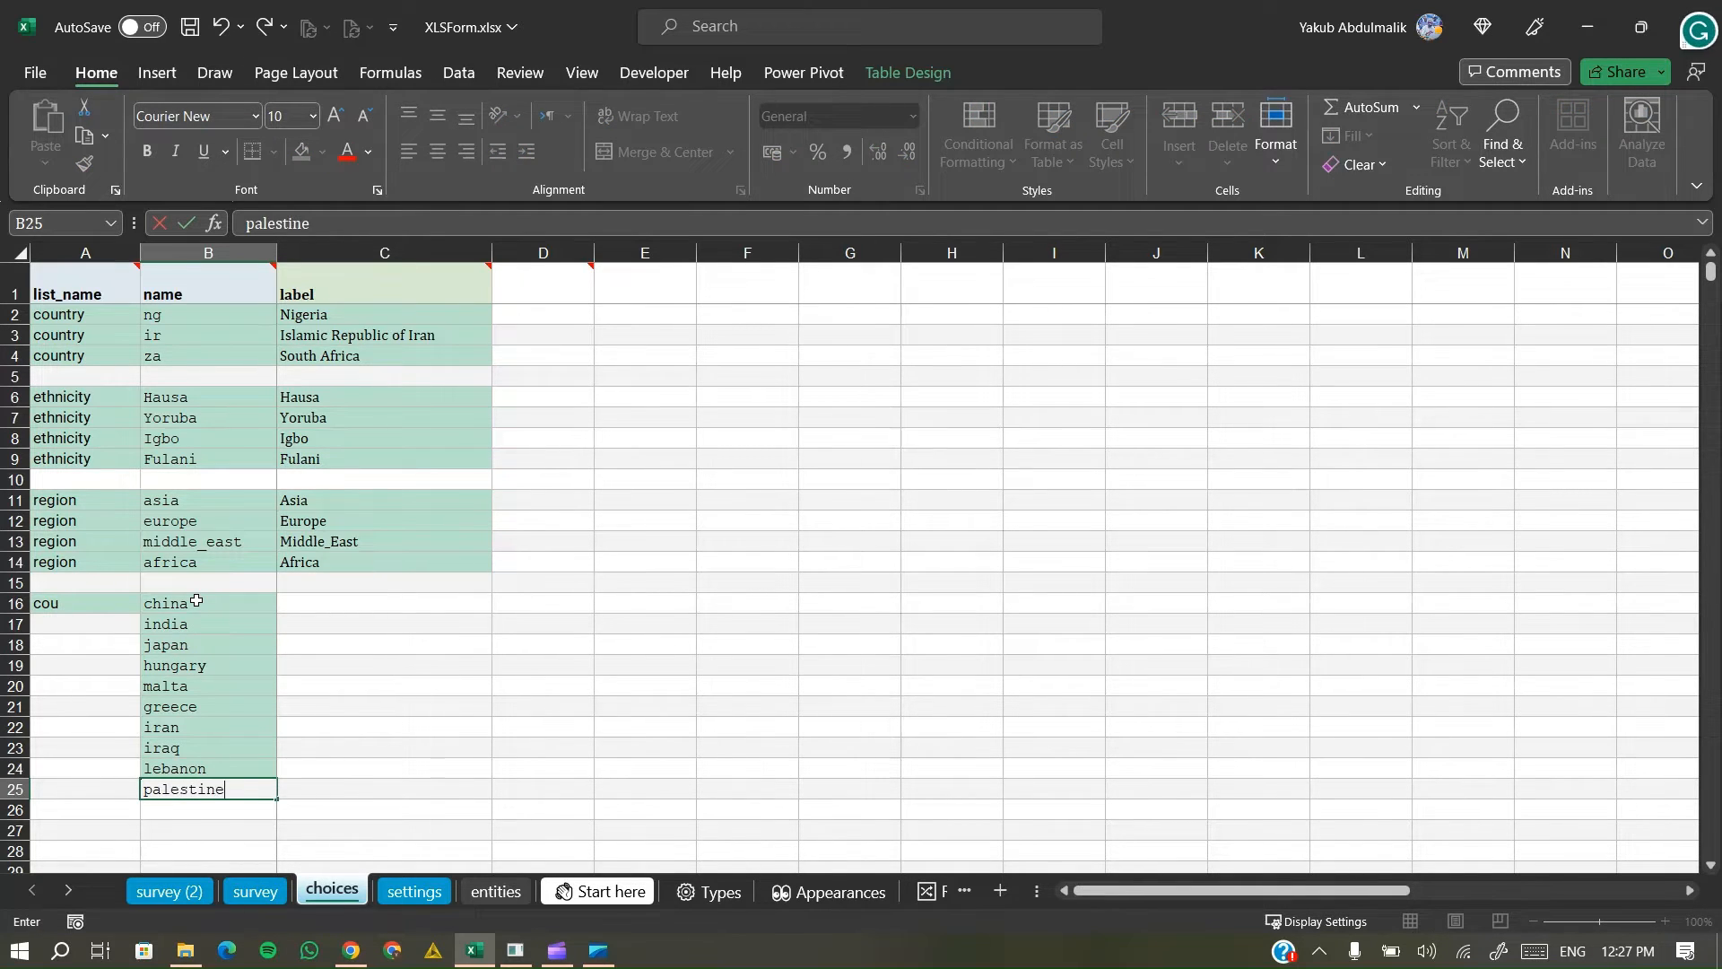
{"action": "key", "text": "Return"}
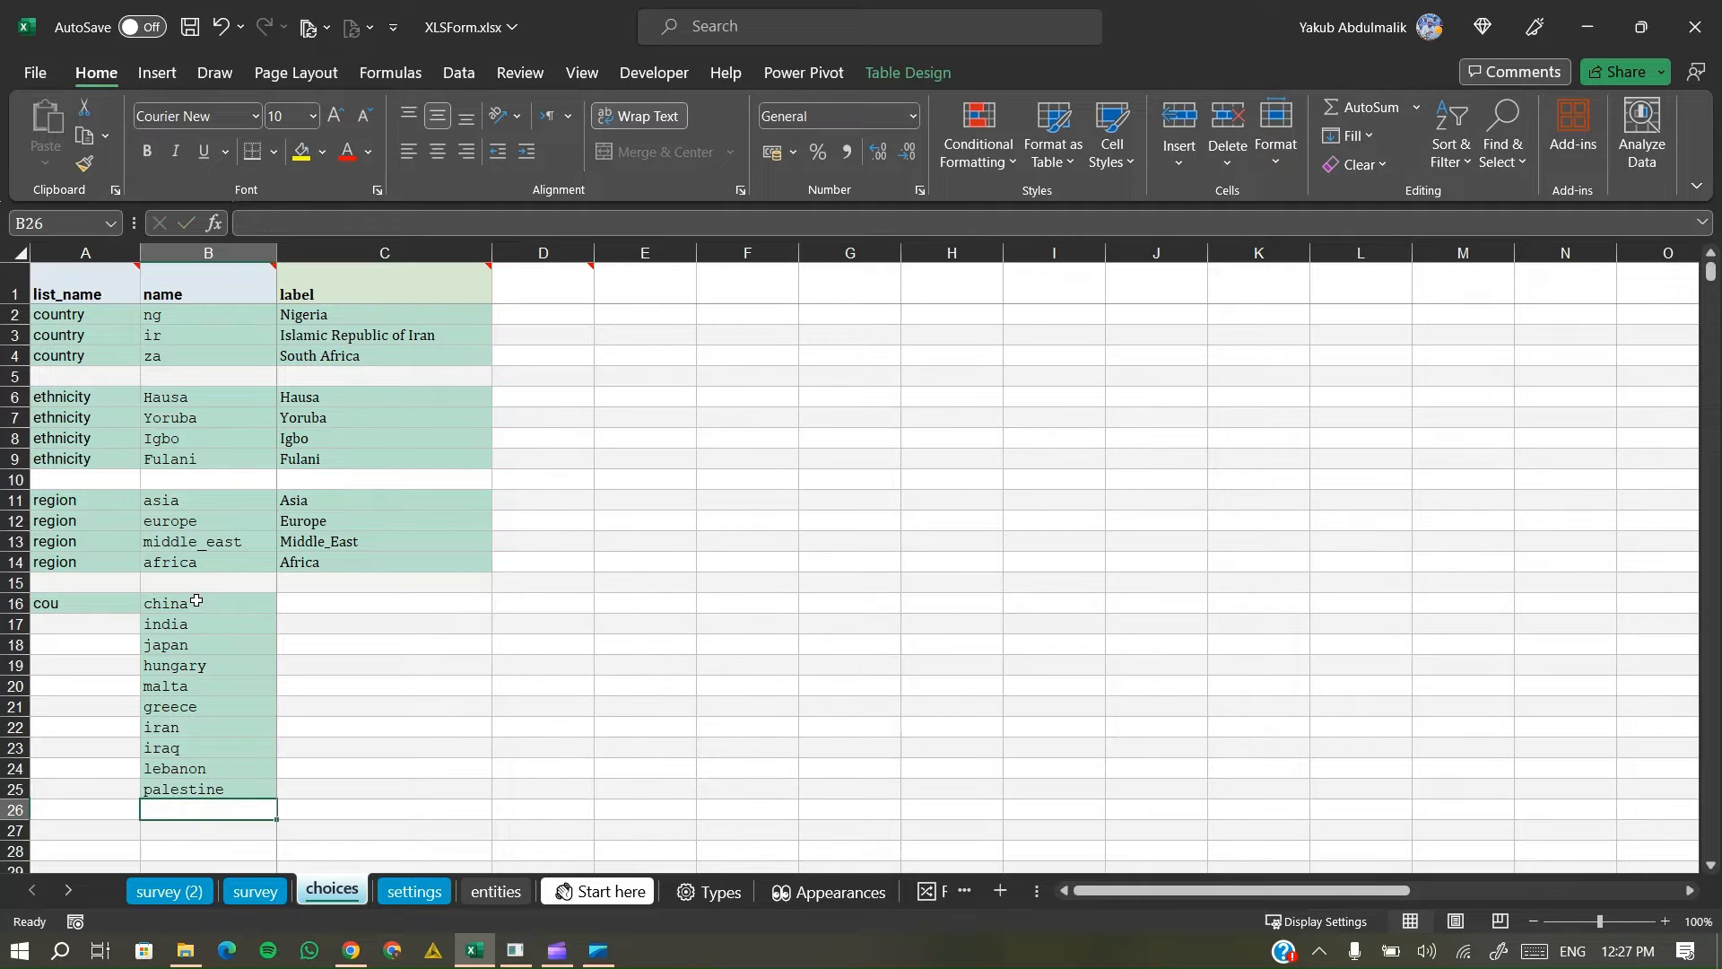
{"action": "type", "text": "yeman"}
{"action": "key", "text": "Return"}
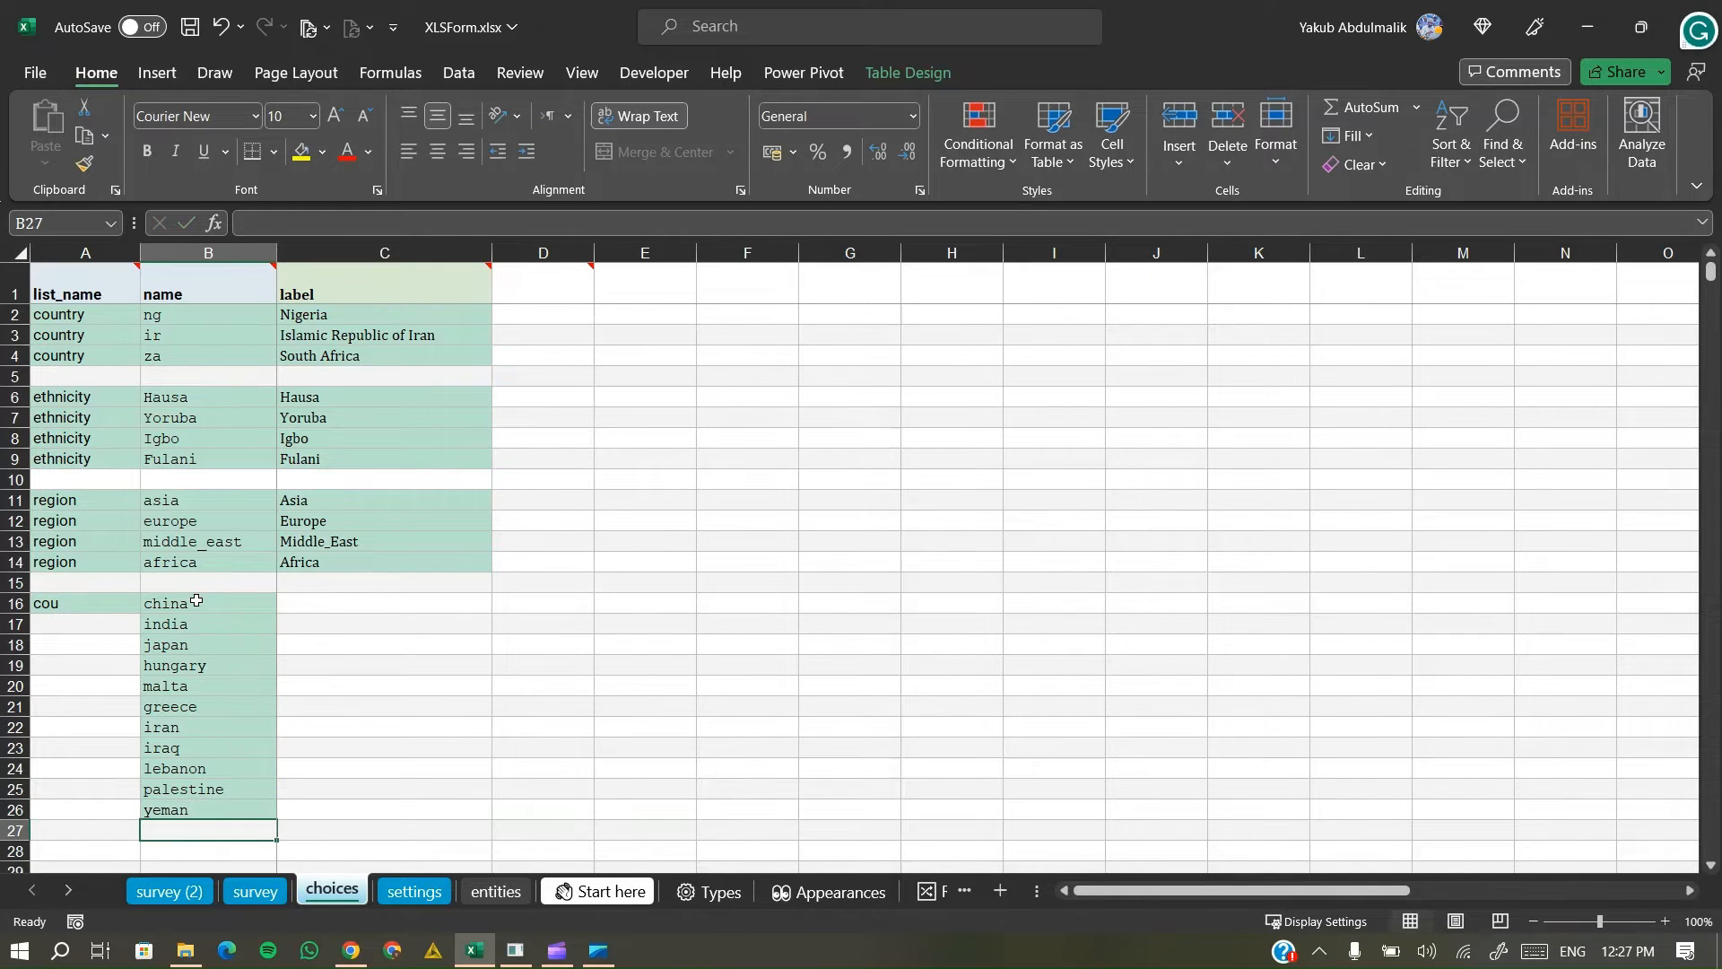
- Add the African country names nigeria, kenya, algeria and south_africa in B27 to B30
{"action": "type", "text": "nigeria"}
{"action": "key", "text": "Return"}
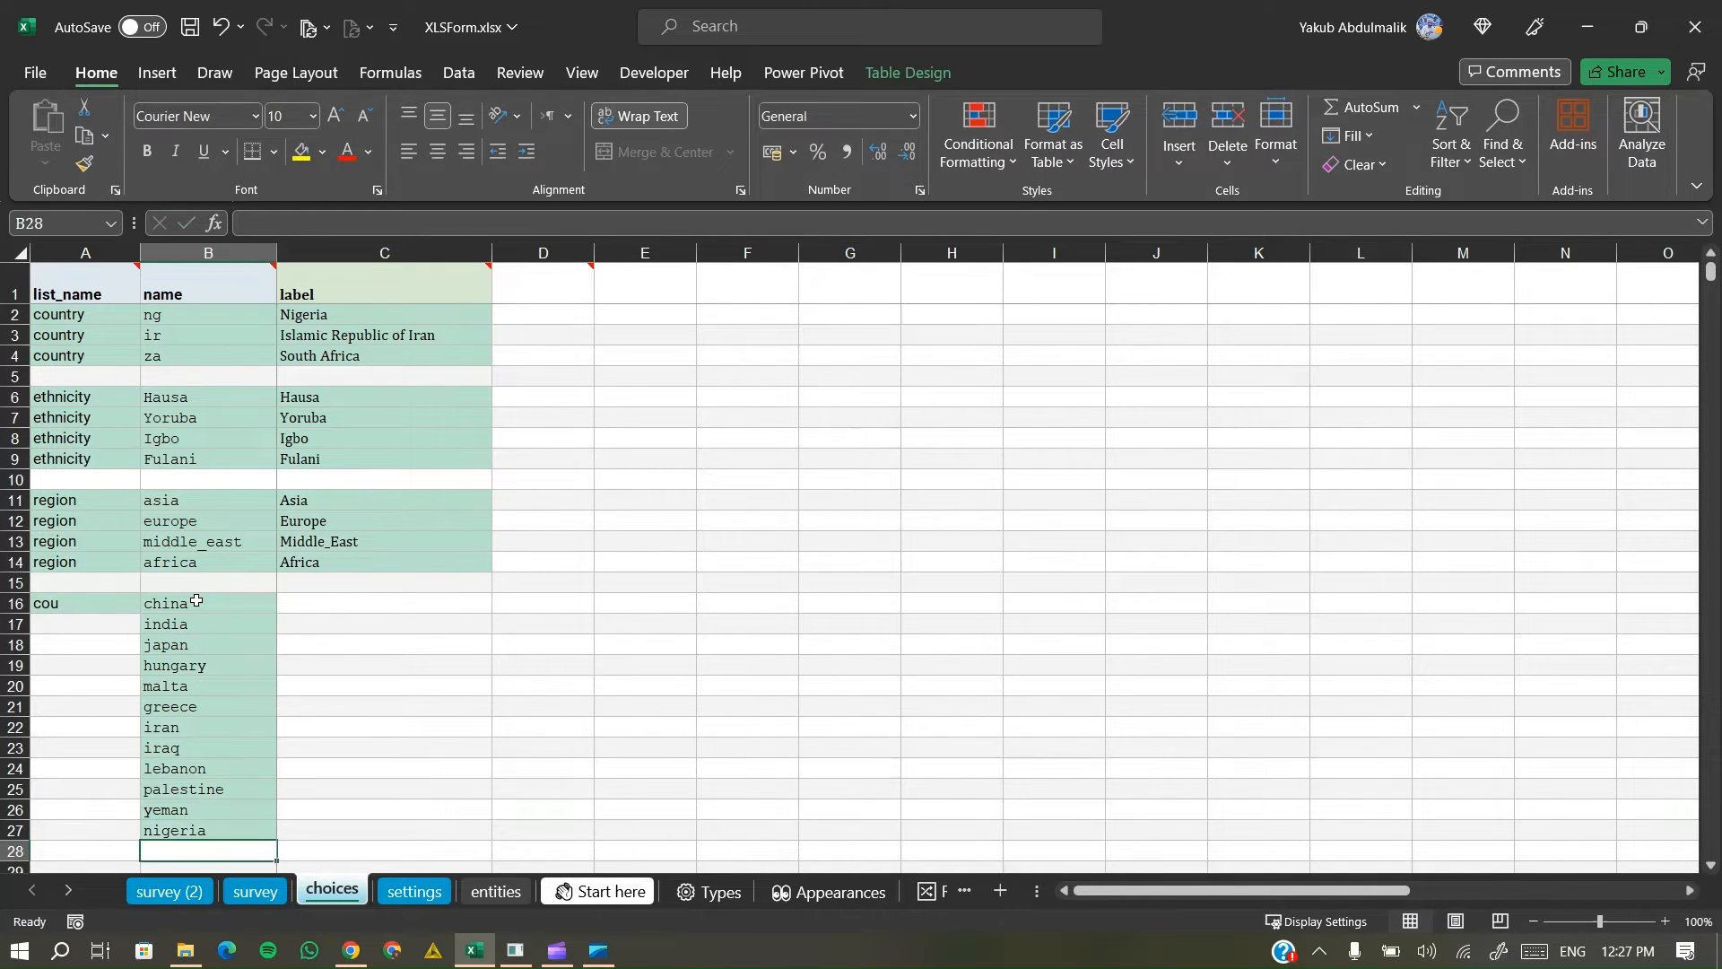
{"action": "type", "text": "kenya"}
{"action": "key", "text": "Return"}
{"action": "type", "text": "algeria"}
{"action": "key", "text": "Return"}
{"action": "type", "text": "south africa"}
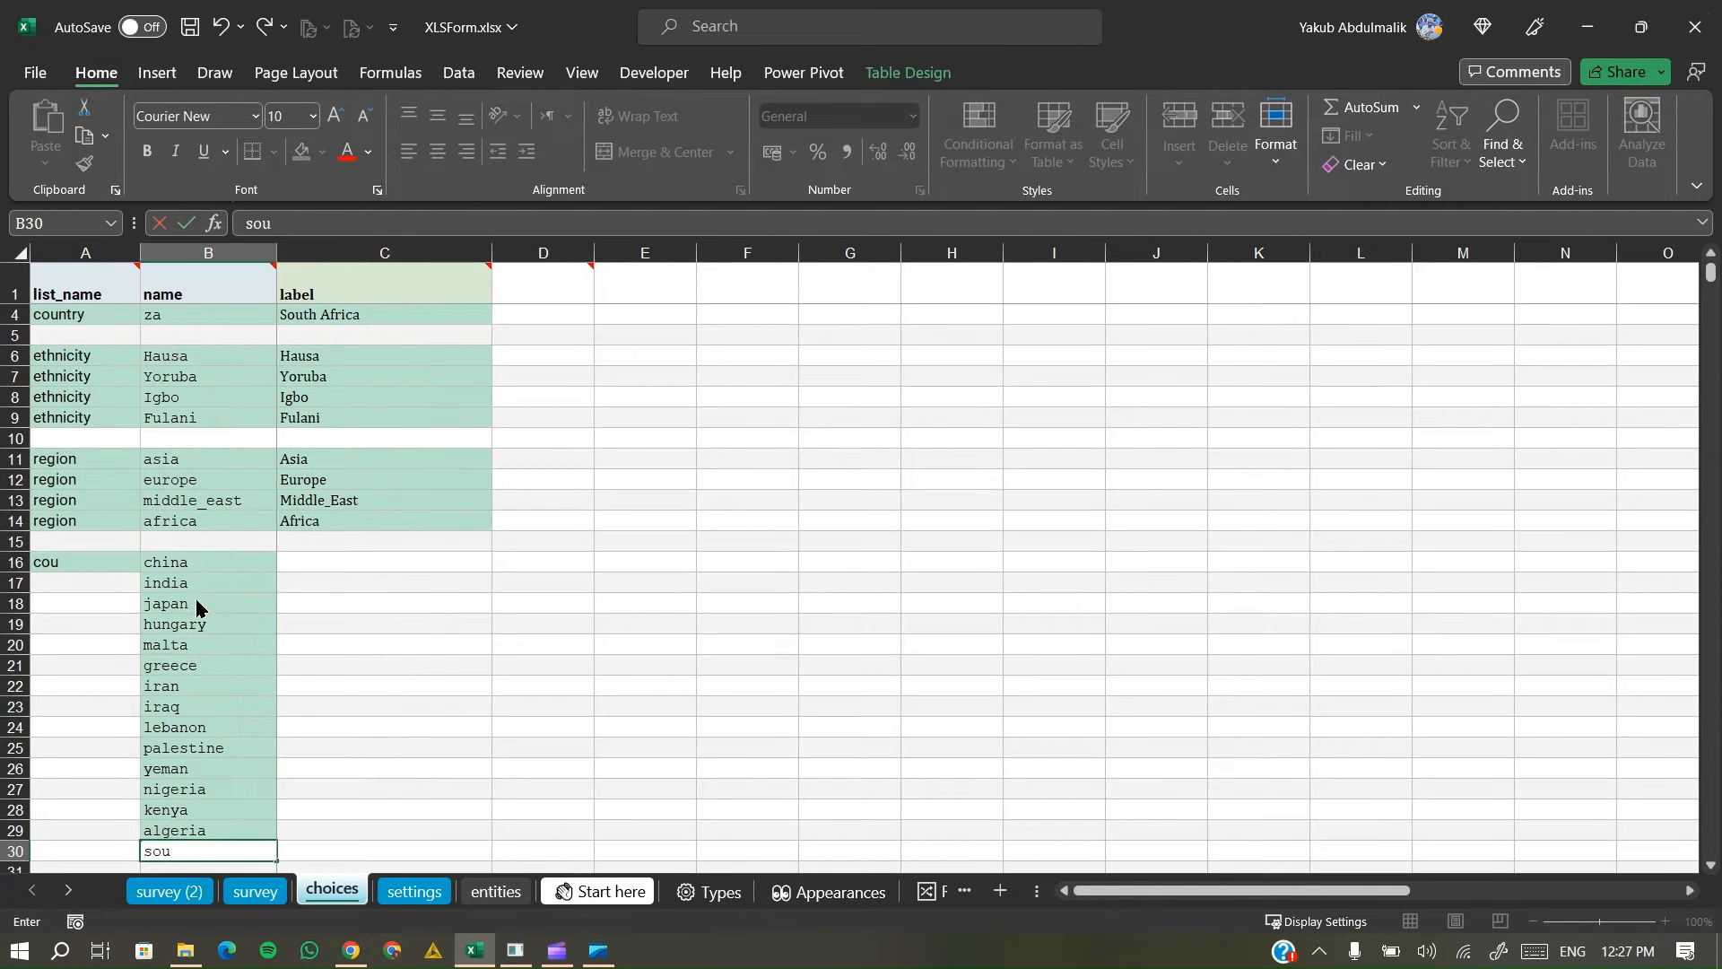
{"action": "key", "text": "Return"}
{"action": "type", "text": "'"}
{"action": "key", "text": "Escape"}
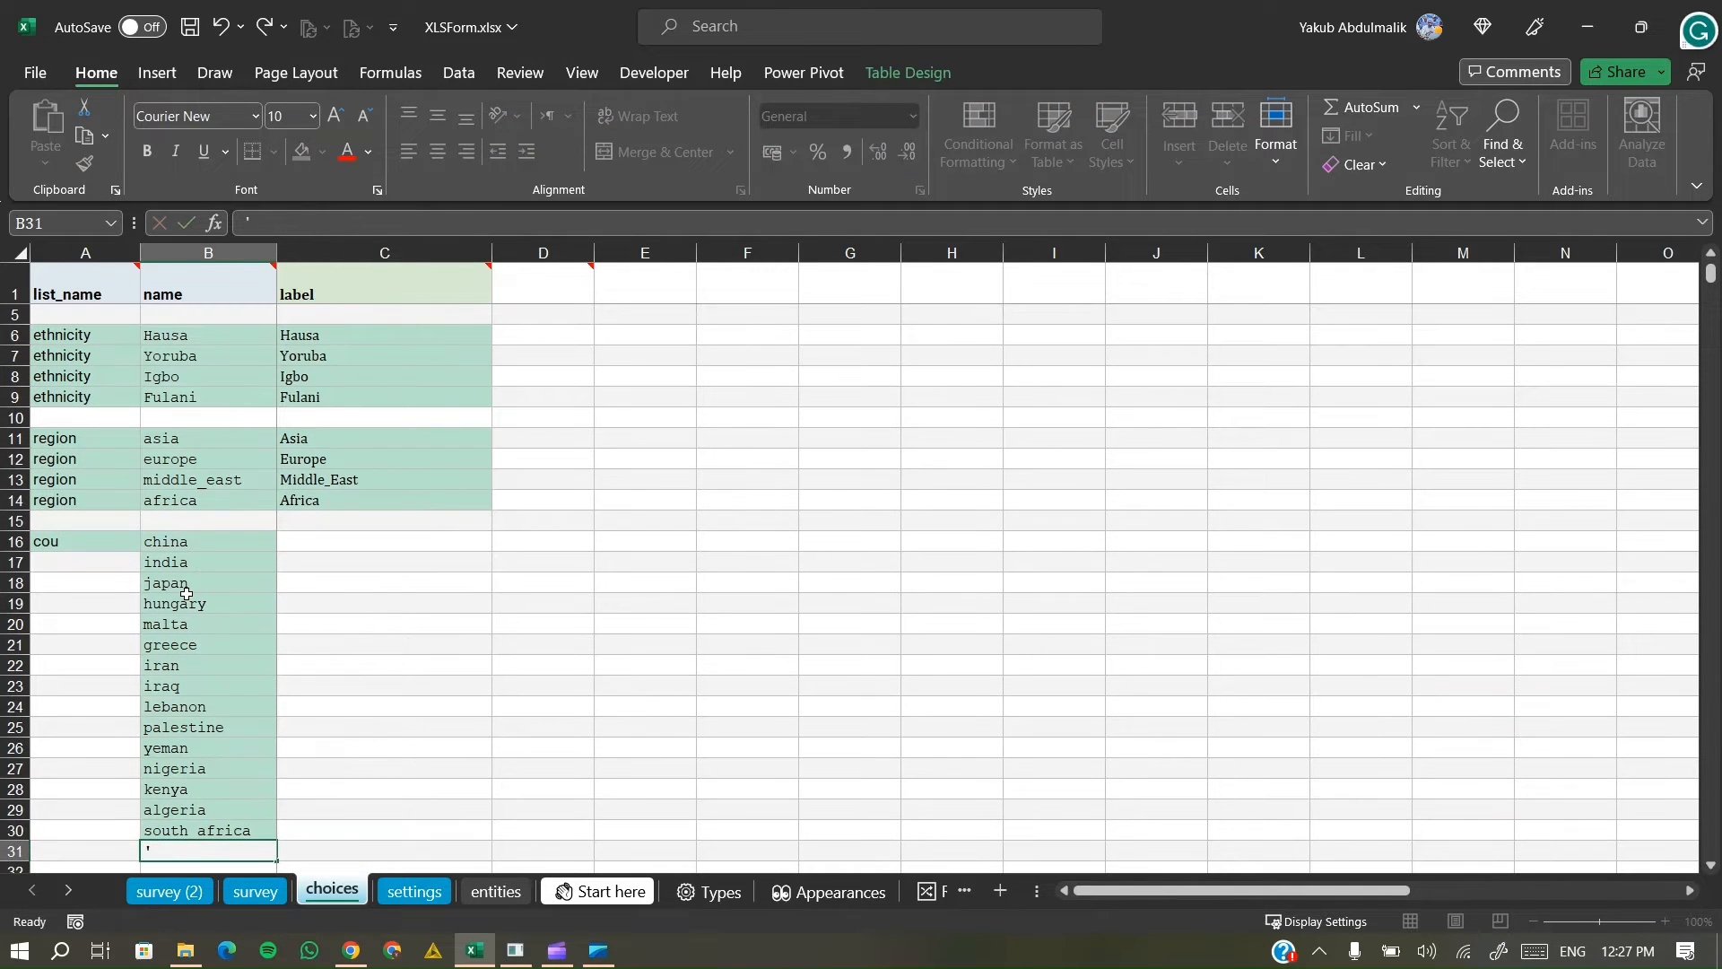
- Copy the list_name cou down from A16 to A30 so every country choice has it
{"action": "left_click", "coordinate": [65, 542]}
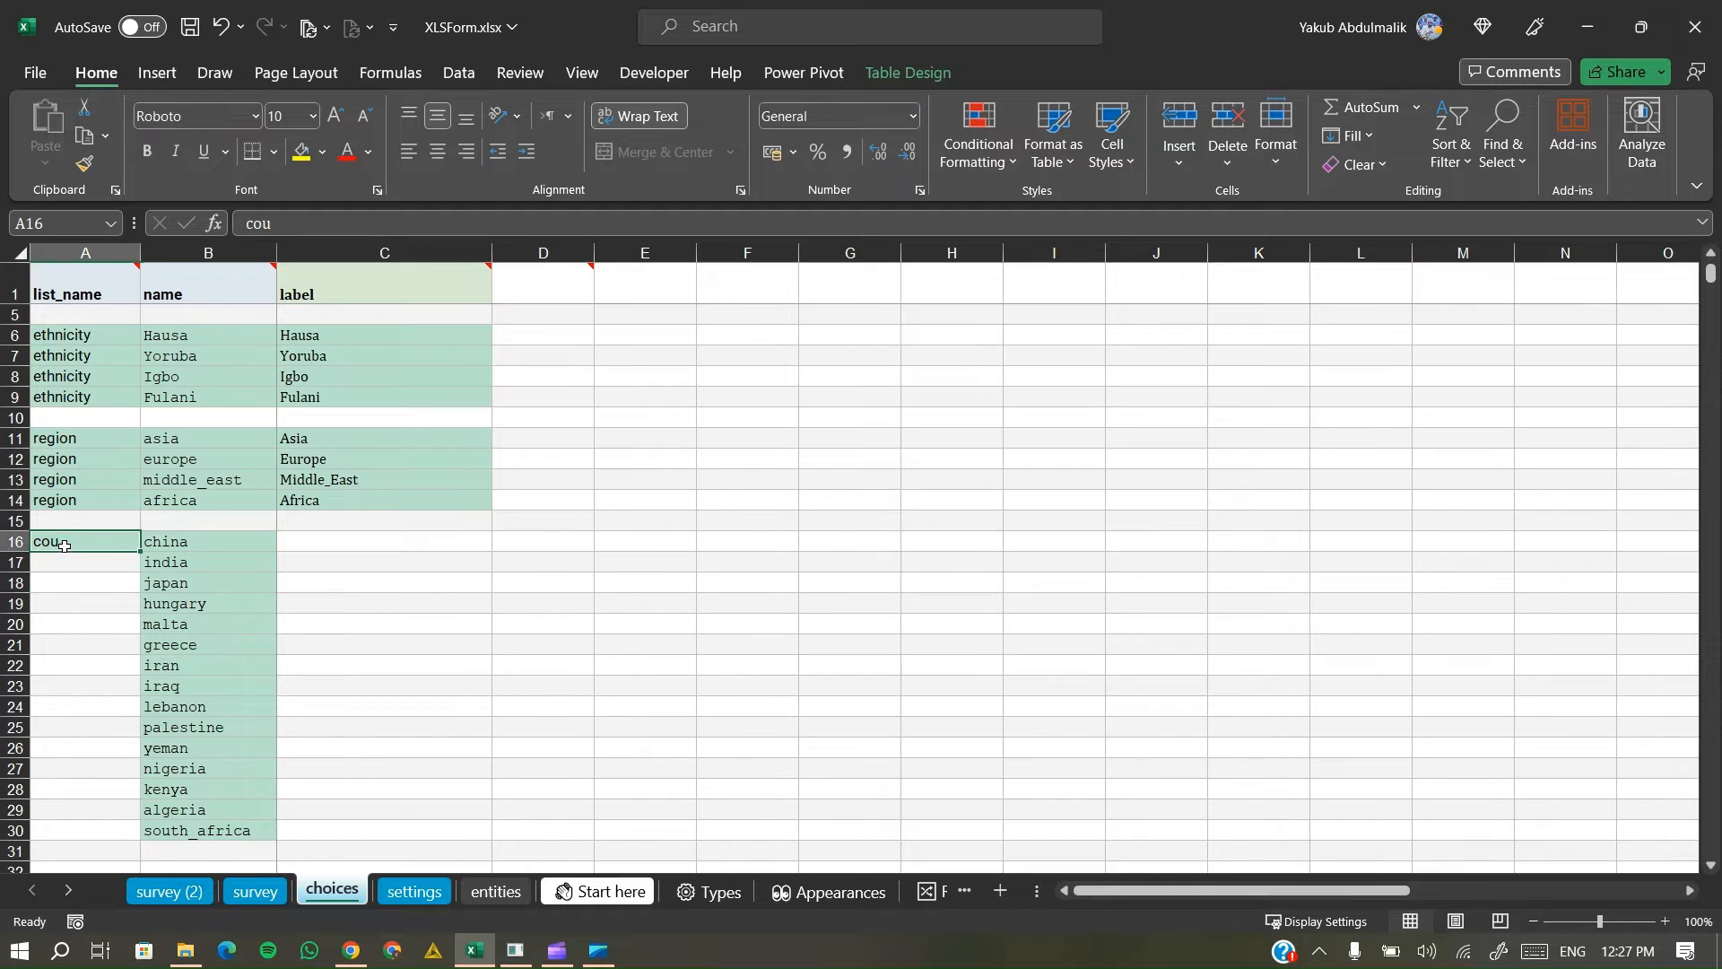
{"action": "left_click_drag", "start_coordinate": [142, 555], "coordinate": [141, 833]}
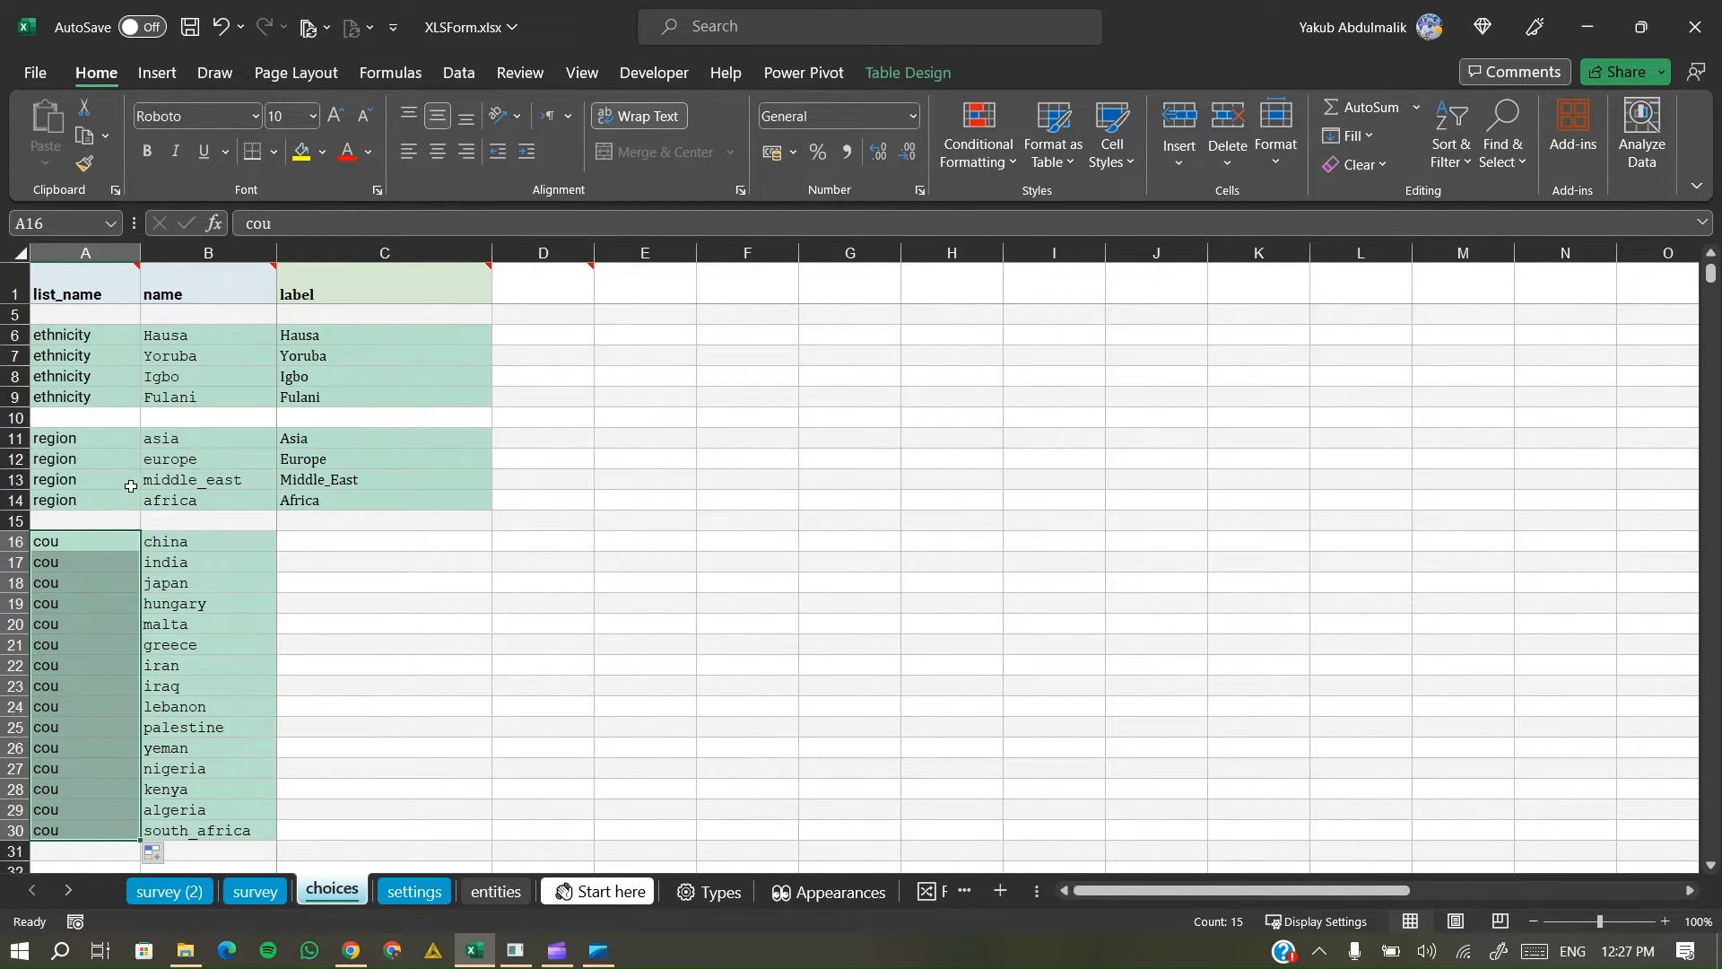
{"action": "left_click_drag", "start_coordinate": [207, 543], "coordinate": [205, 812]}
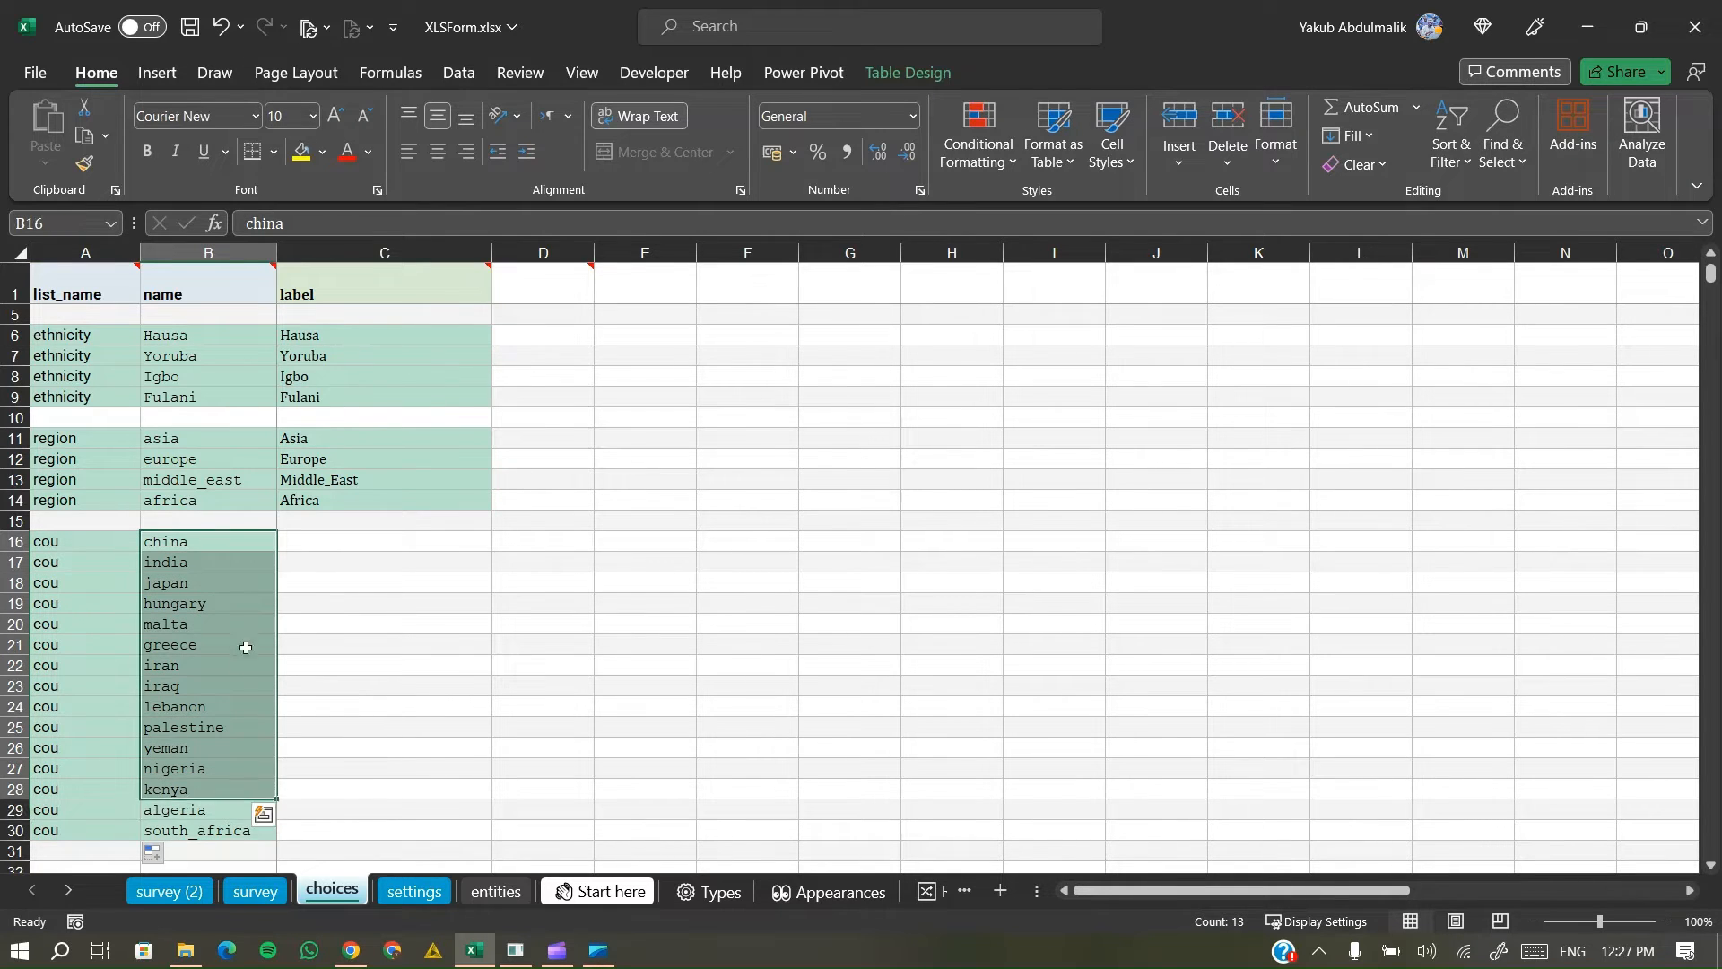
{"action": "left_click", "coordinate": [325, 581]}
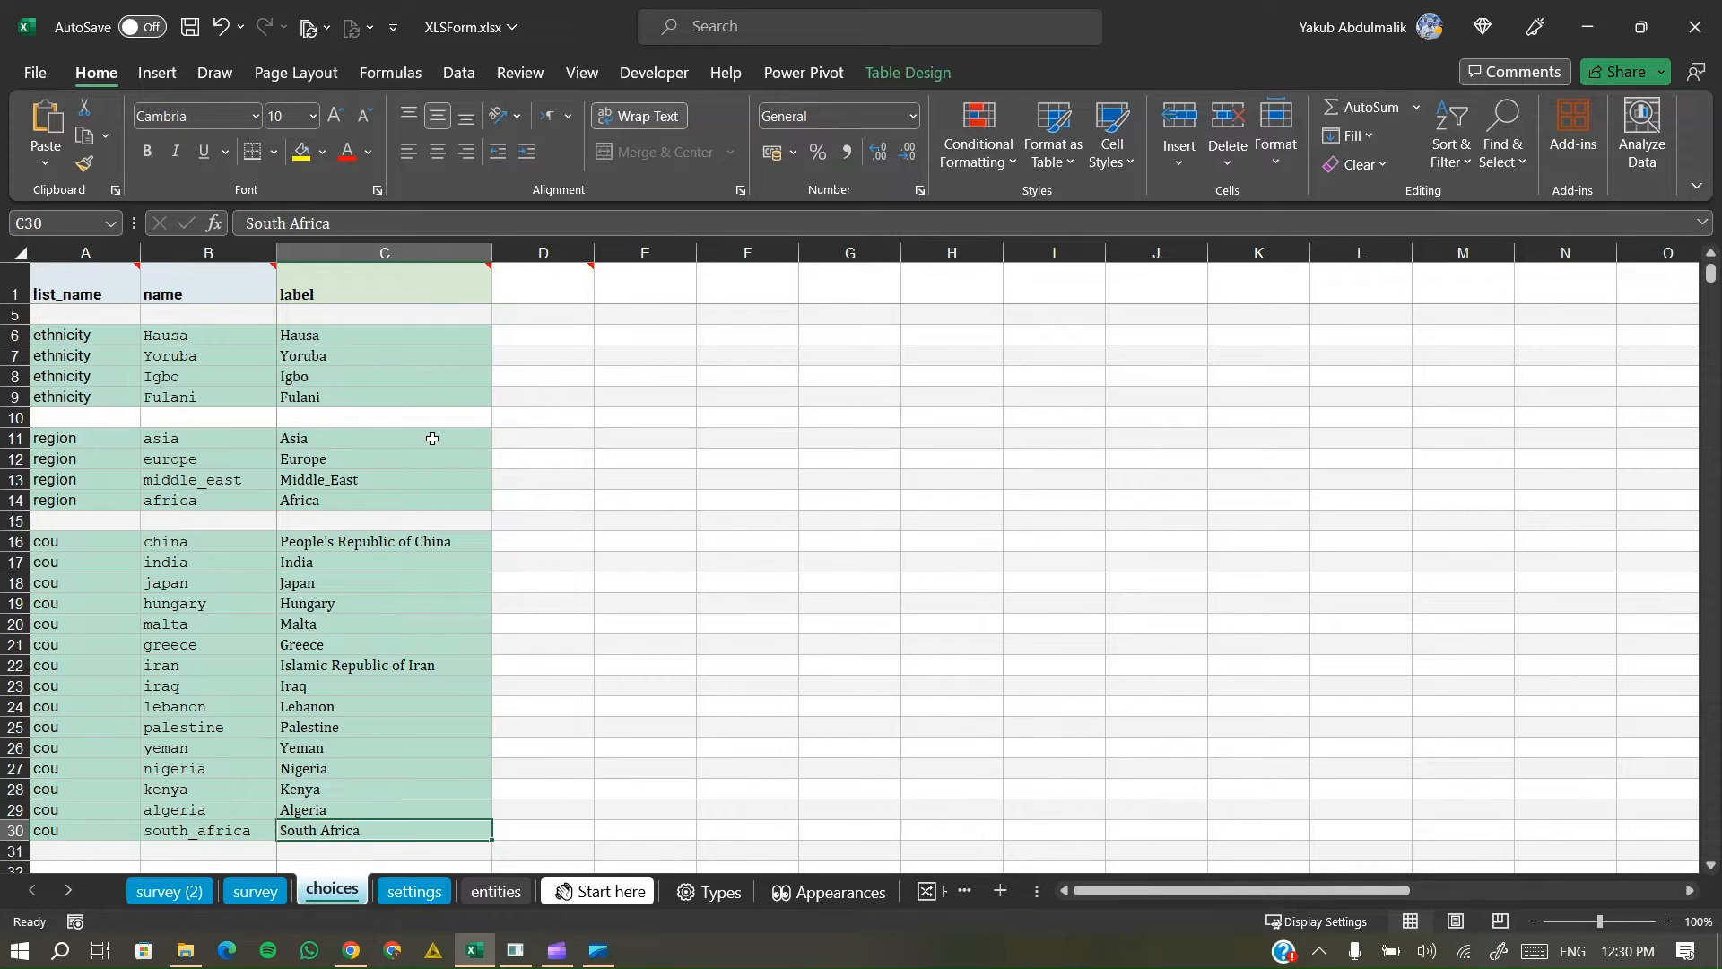
- Add a region column header in D1 of the choices sheet
{"action": "left_click", "coordinate": [547, 293]}
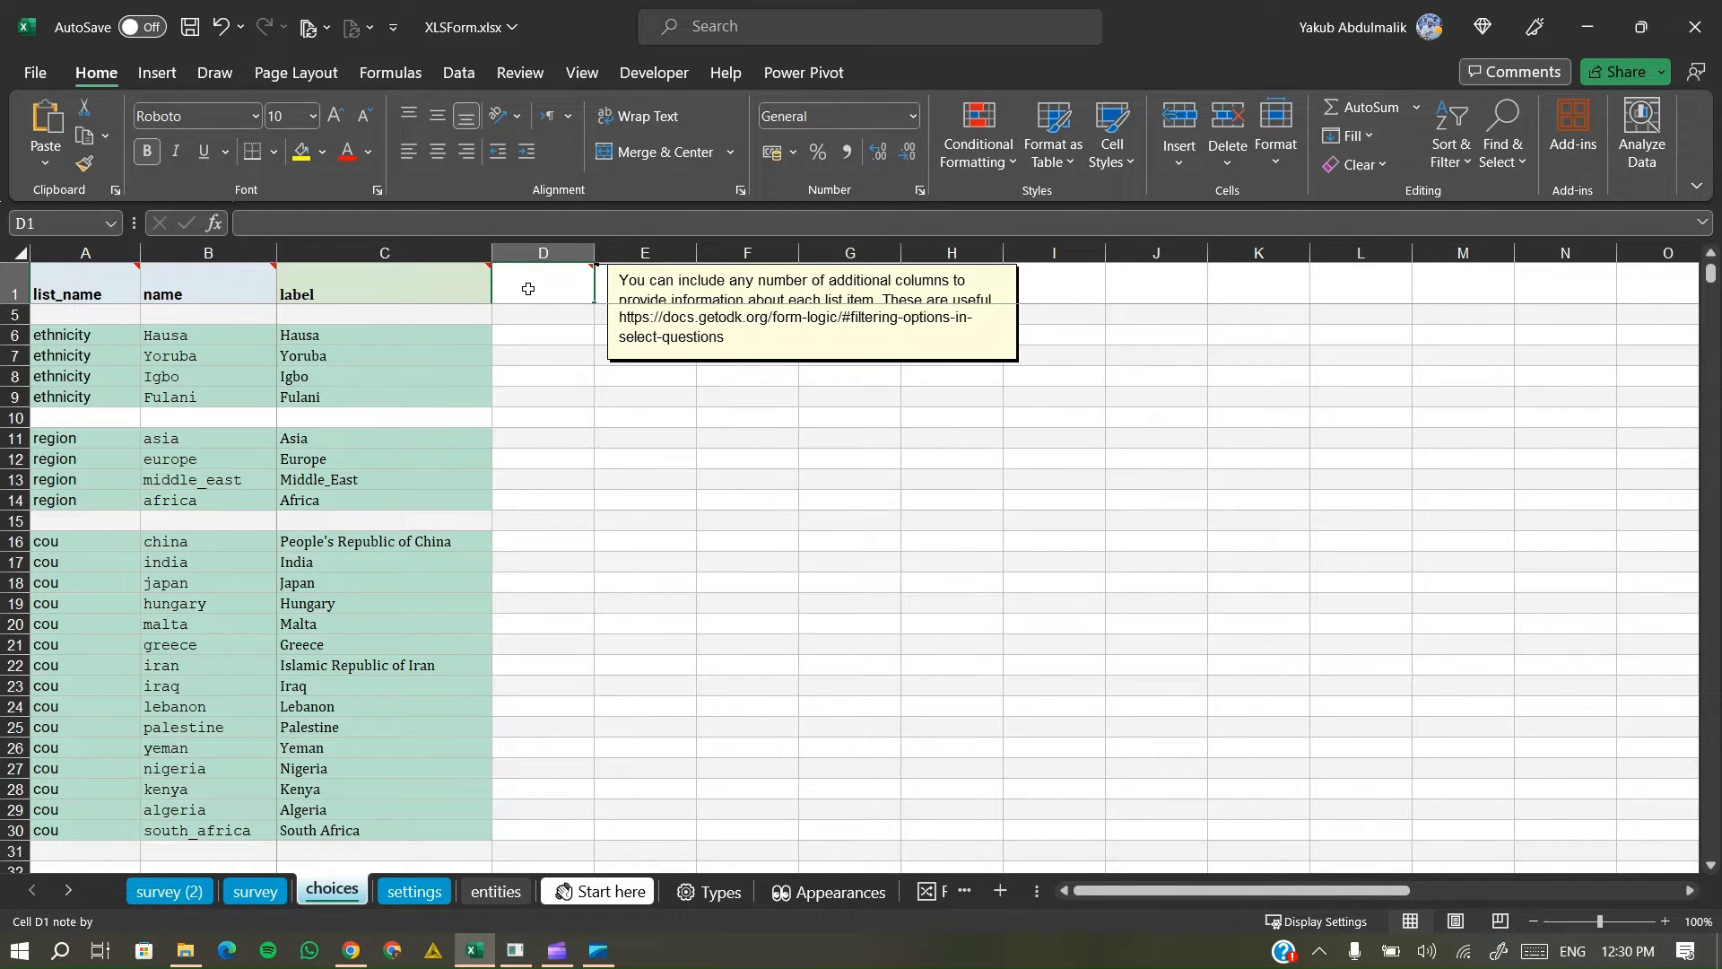
{"action": "left_click", "coordinate": [269, 891]}
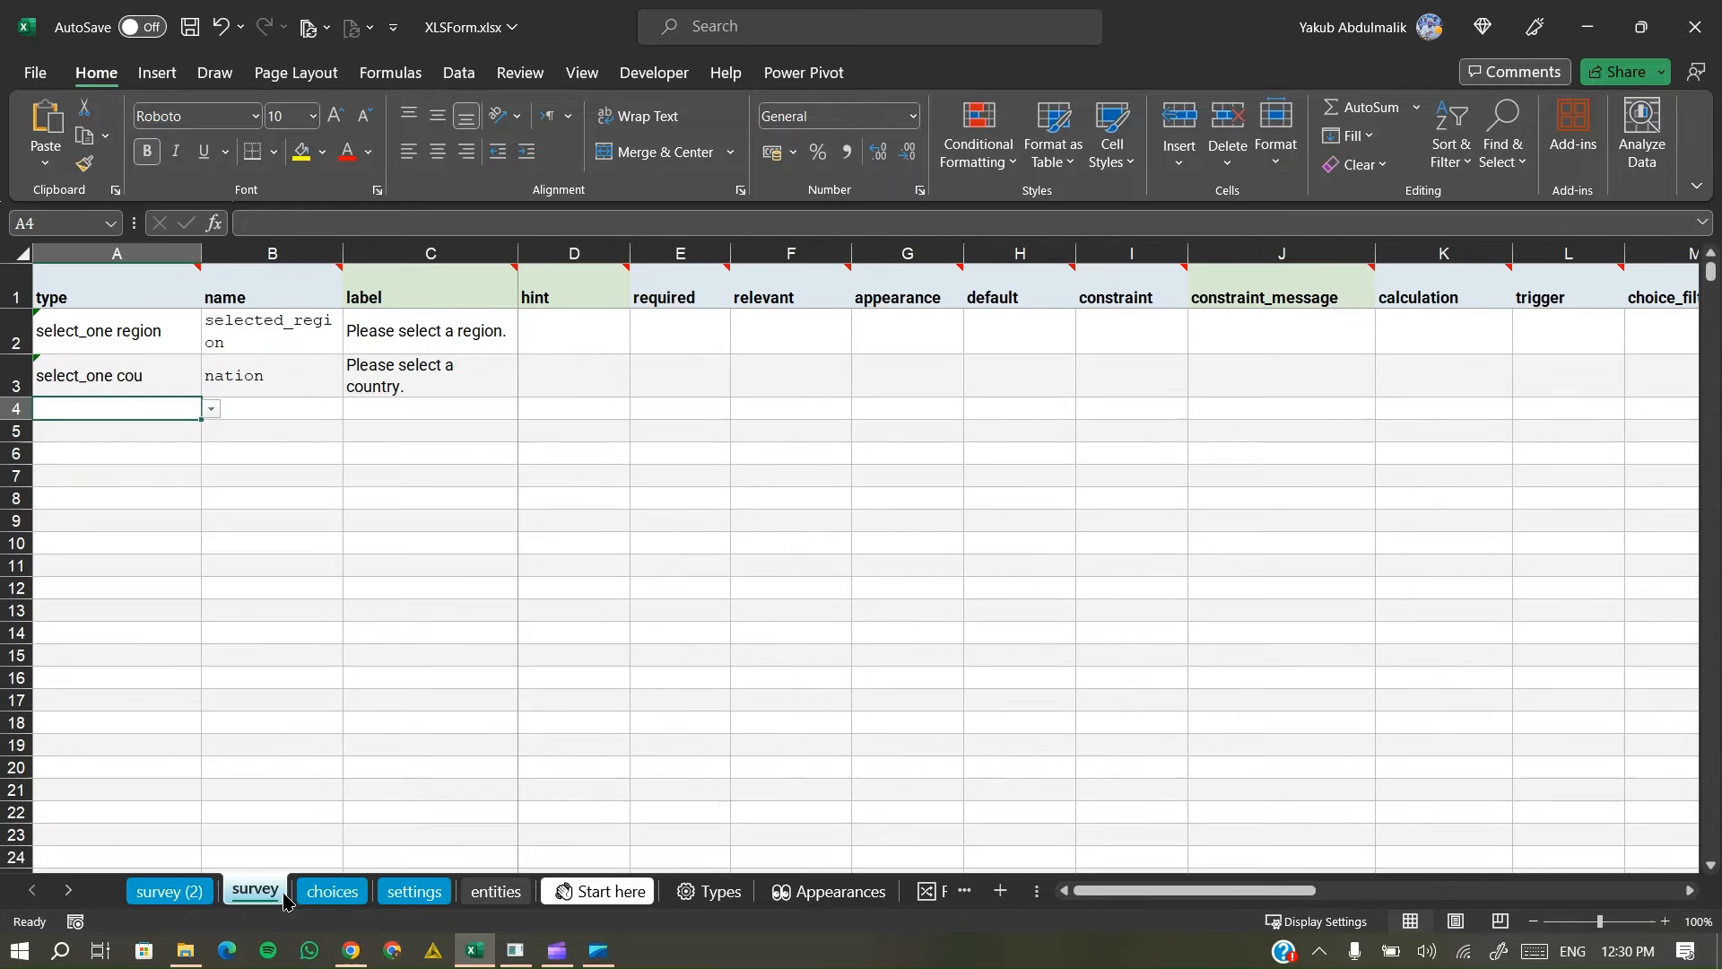
{"action": "left_click", "coordinate": [346, 893]}
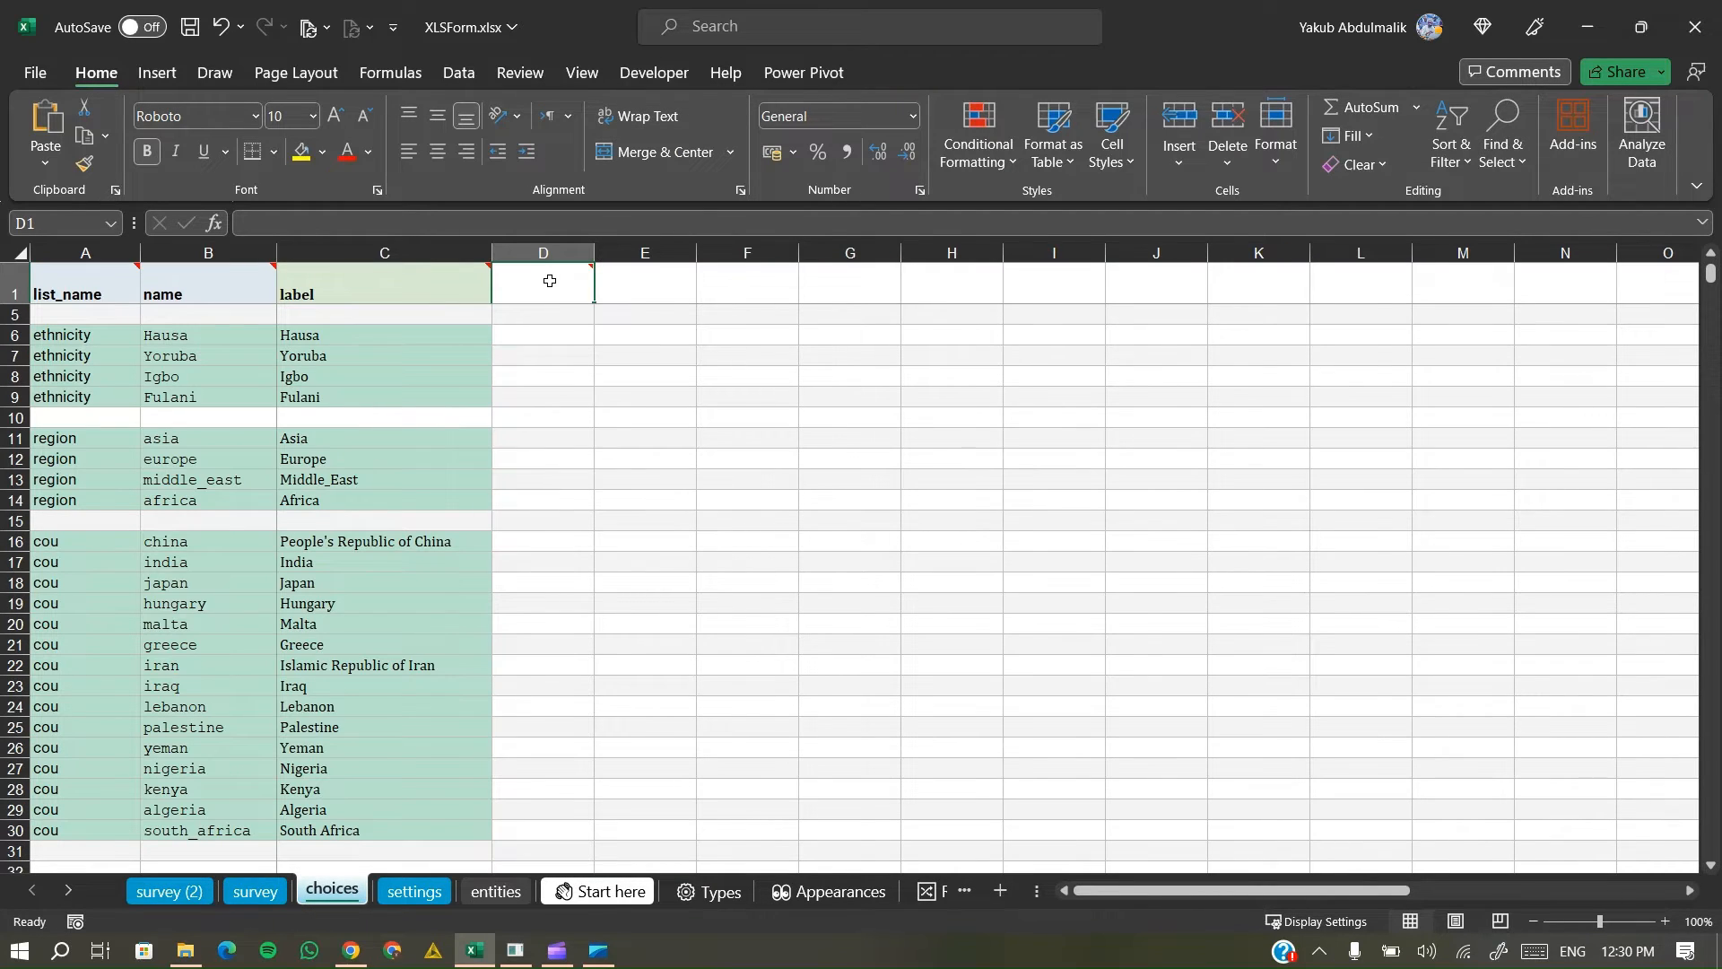
{"action": "mouse_move", "coordinate": [550, 281]}
{"action": "type", "text": "region"}
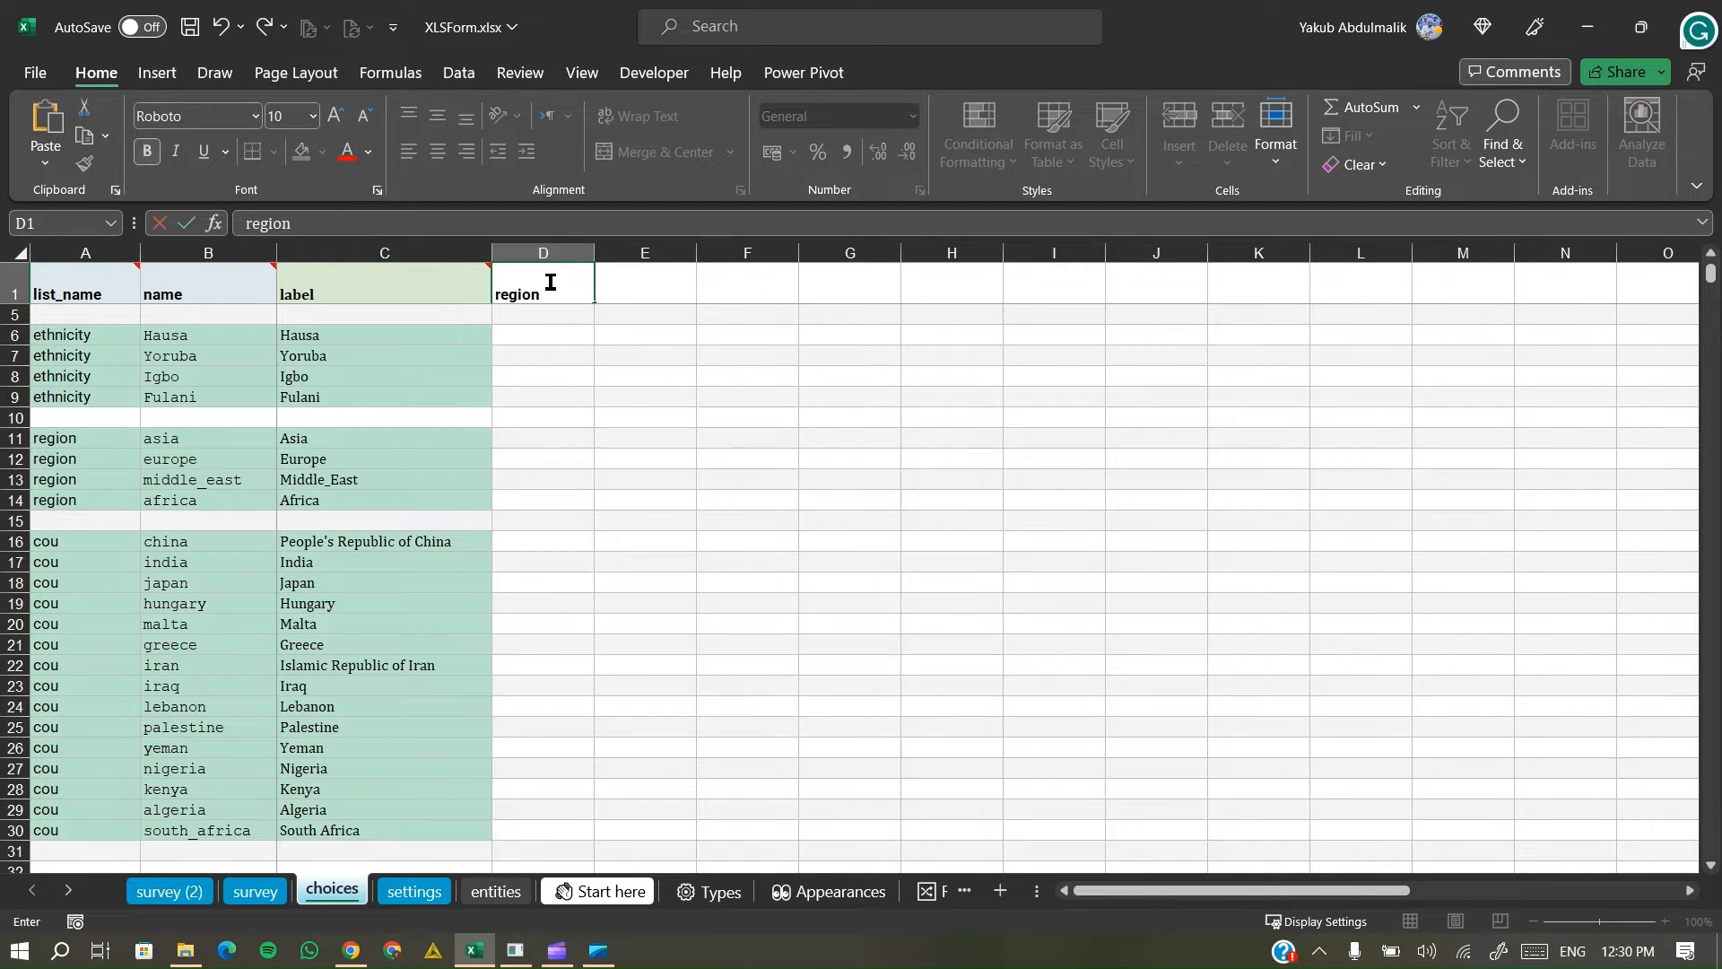
{"action": "key", "text": "Return"}
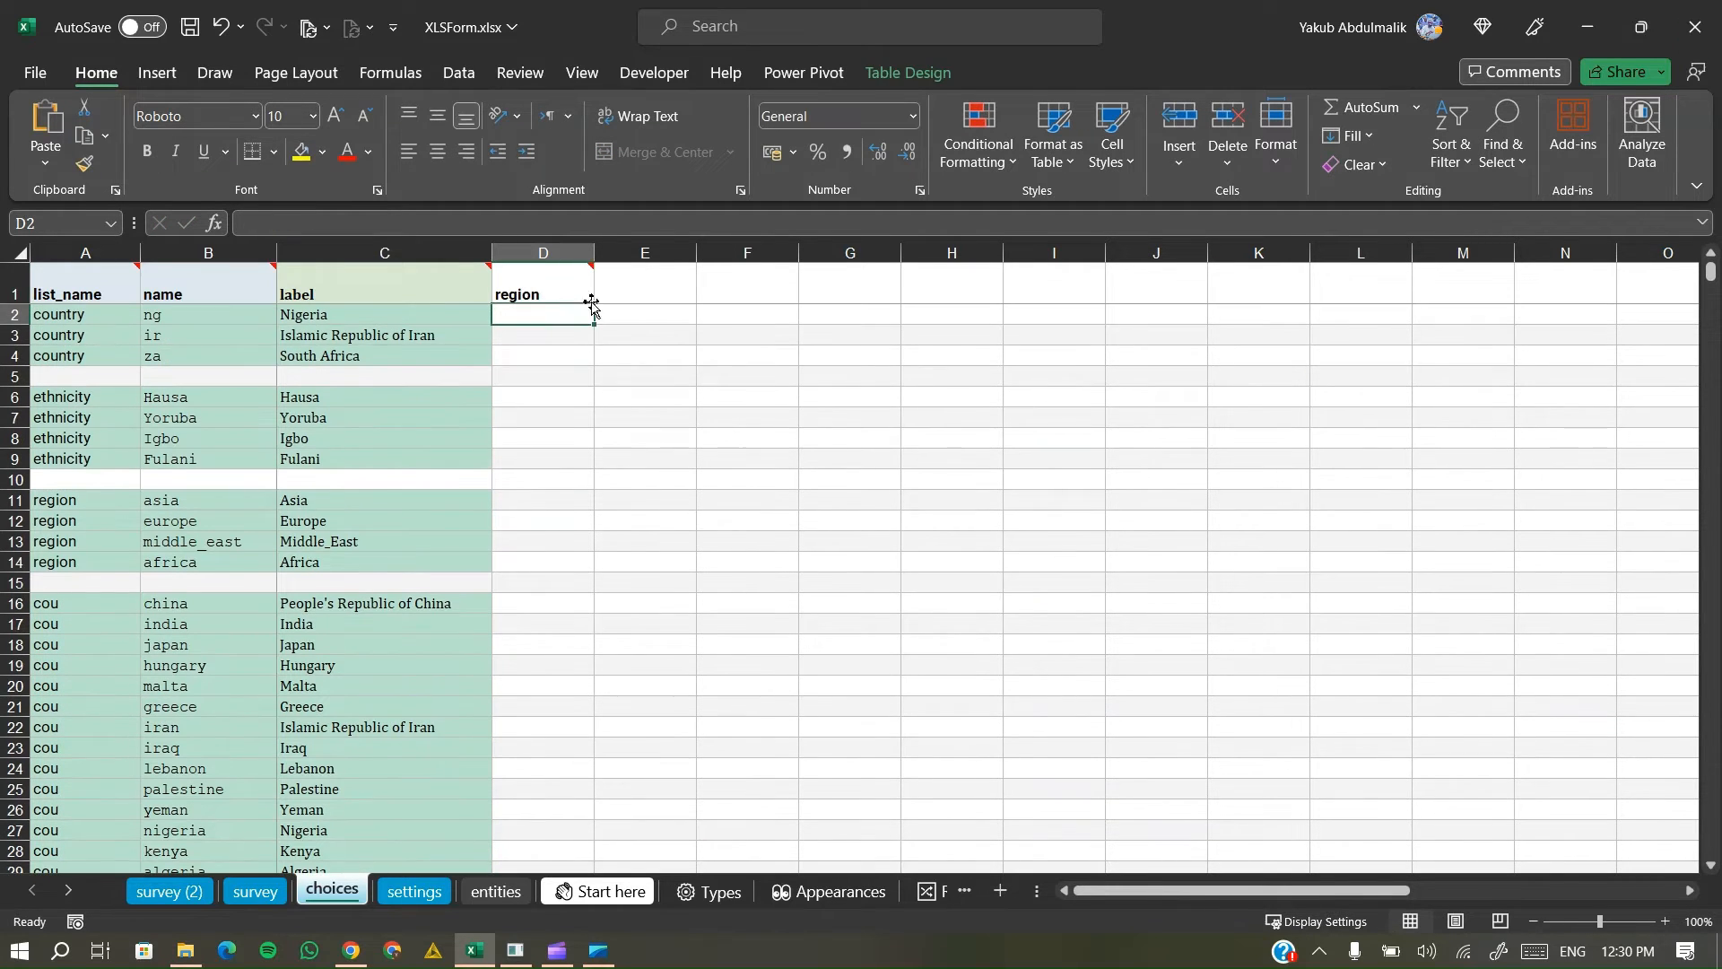
- Enter asia in D16 of the region column and copy it down to D18 for China, India and Japan
{"action": "scroll", "coordinate": [533, 360], "scroll_direction": "down", "scroll_amount": 4}
{"action": "scroll", "coordinate": [321, 370], "scroll_direction": "up", "scroll_amount": 4}
{"action": "left_click", "coordinate": [205, 507]}
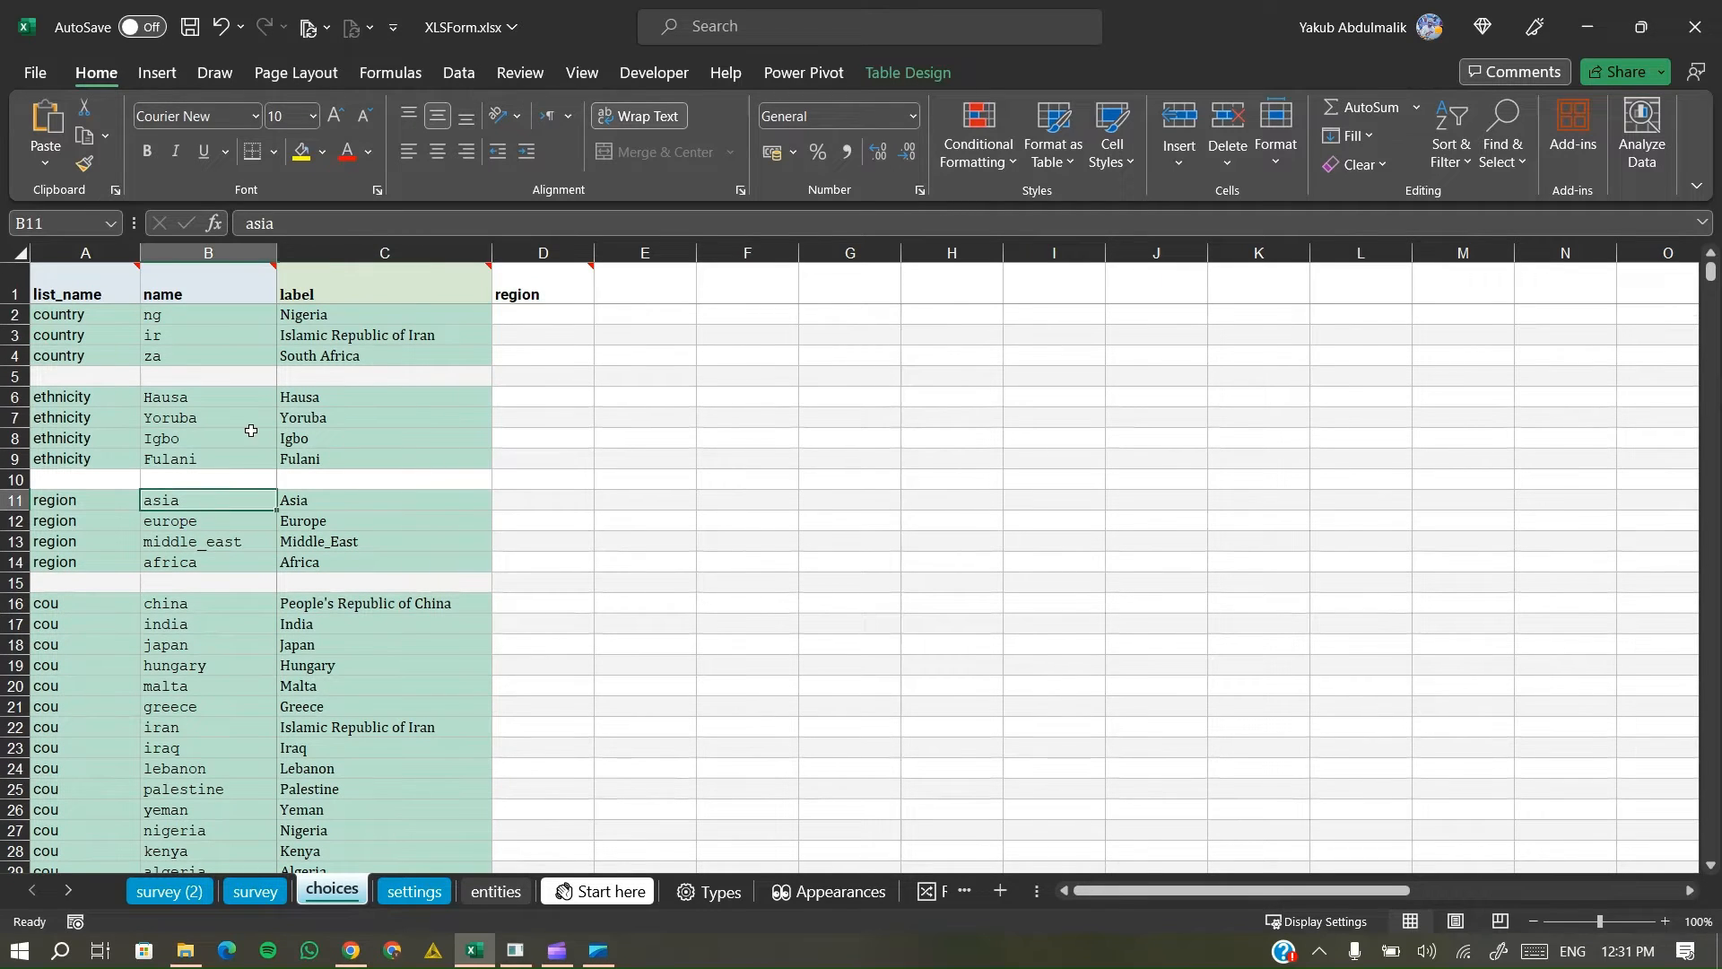
{"action": "left_click", "coordinate": [344, 225]}
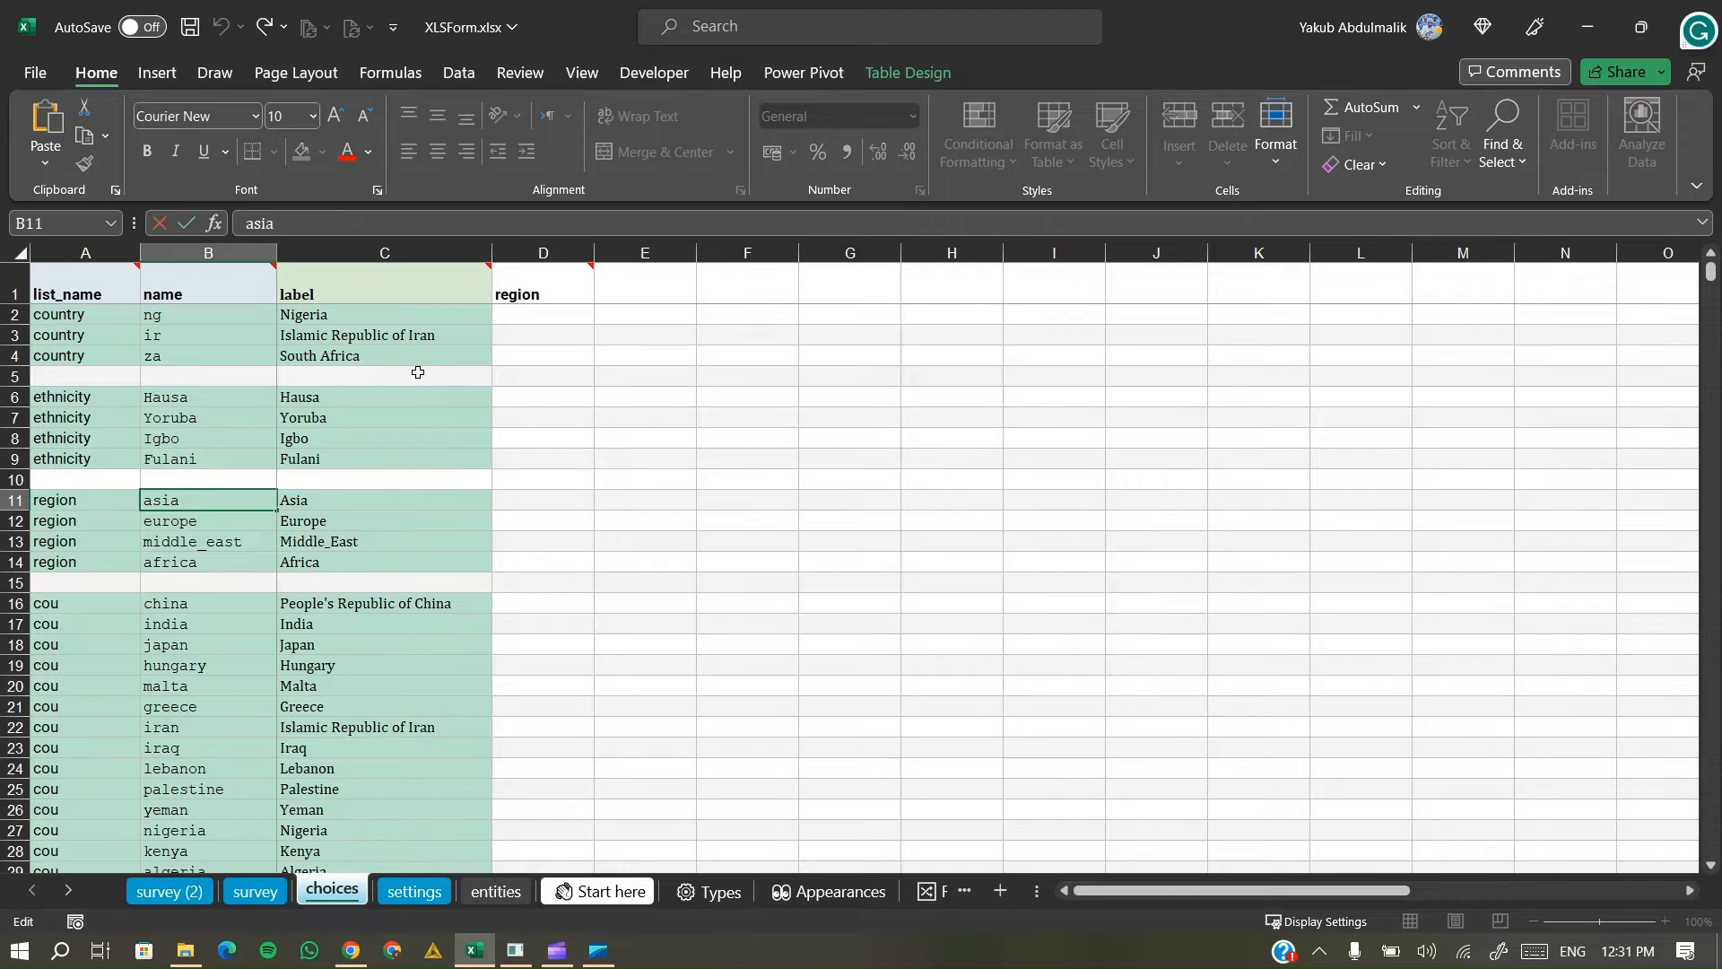
{"action": "left_click", "coordinate": [526, 608]}
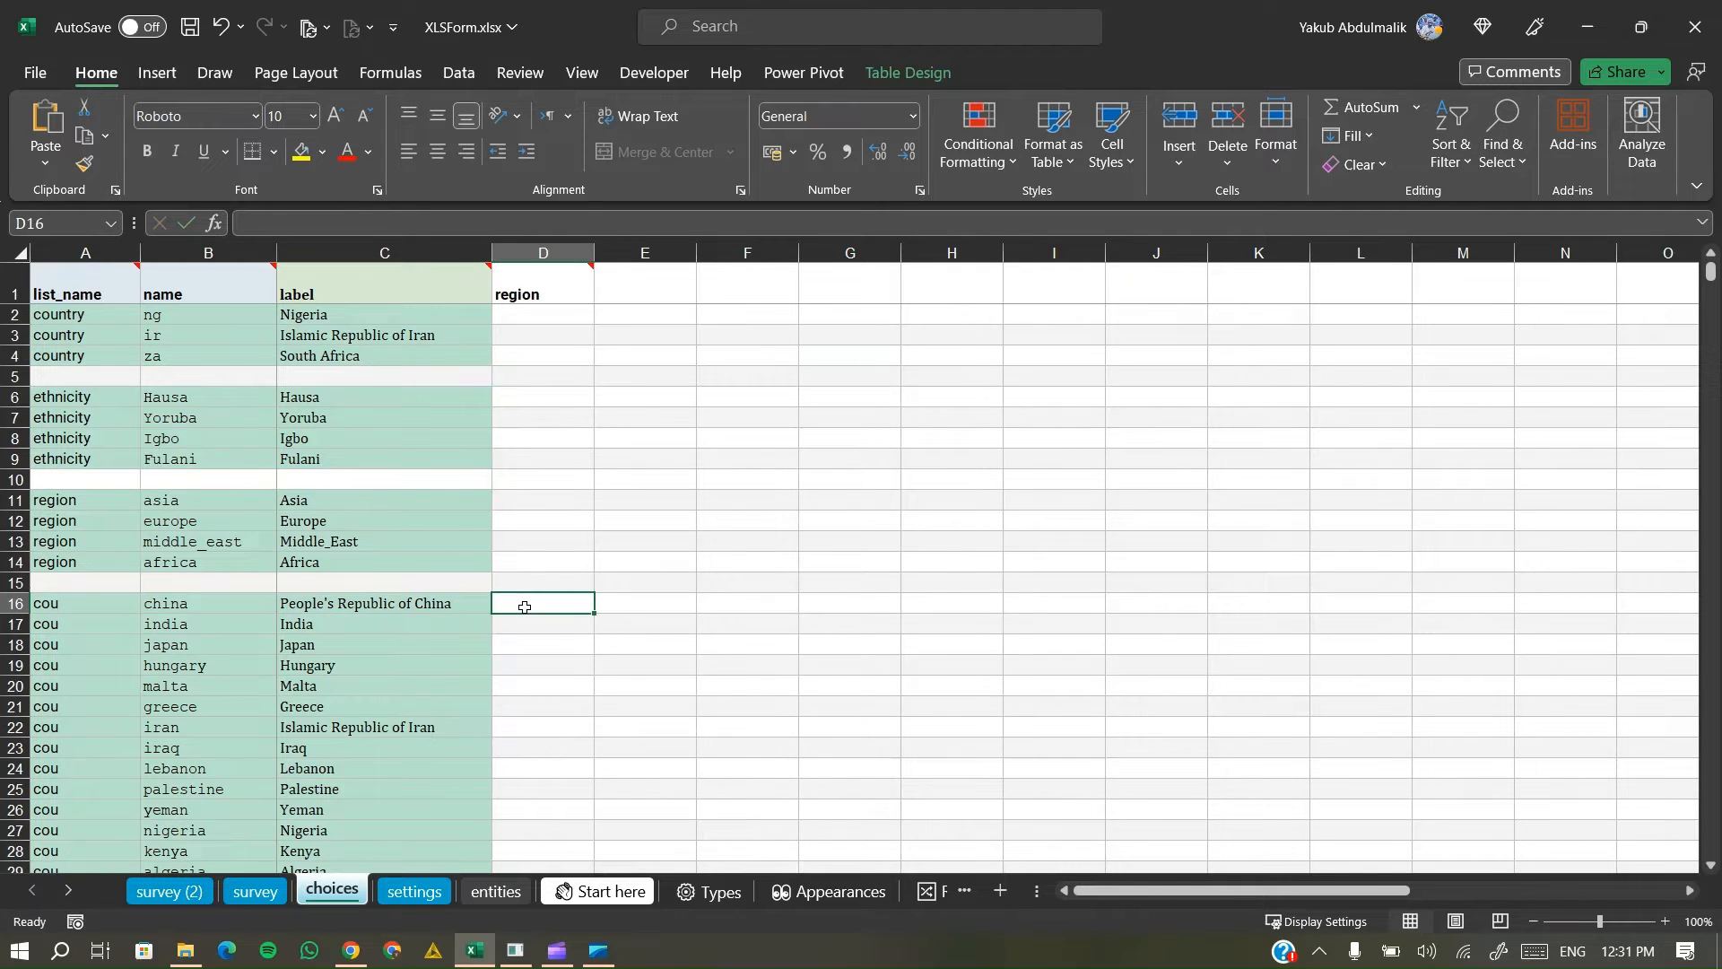
{"action": "type", "text": "asia"}
{"action": "key", "text": "Return"}
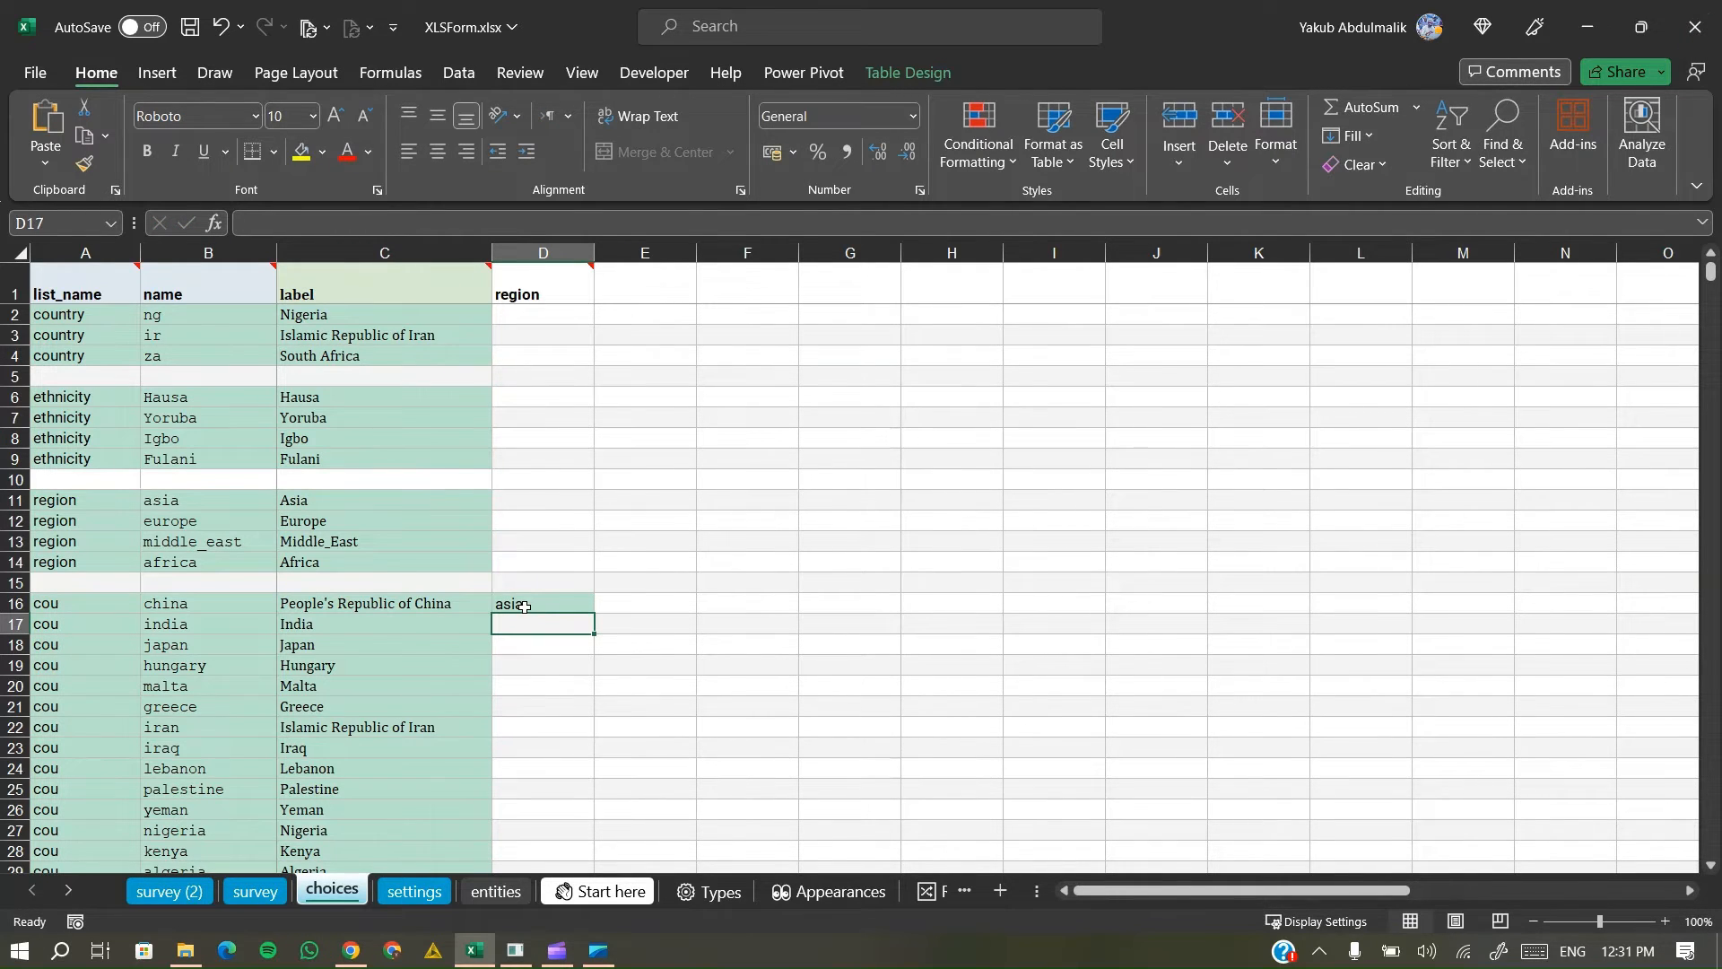
{"action": "left_click", "coordinate": [556, 603]}
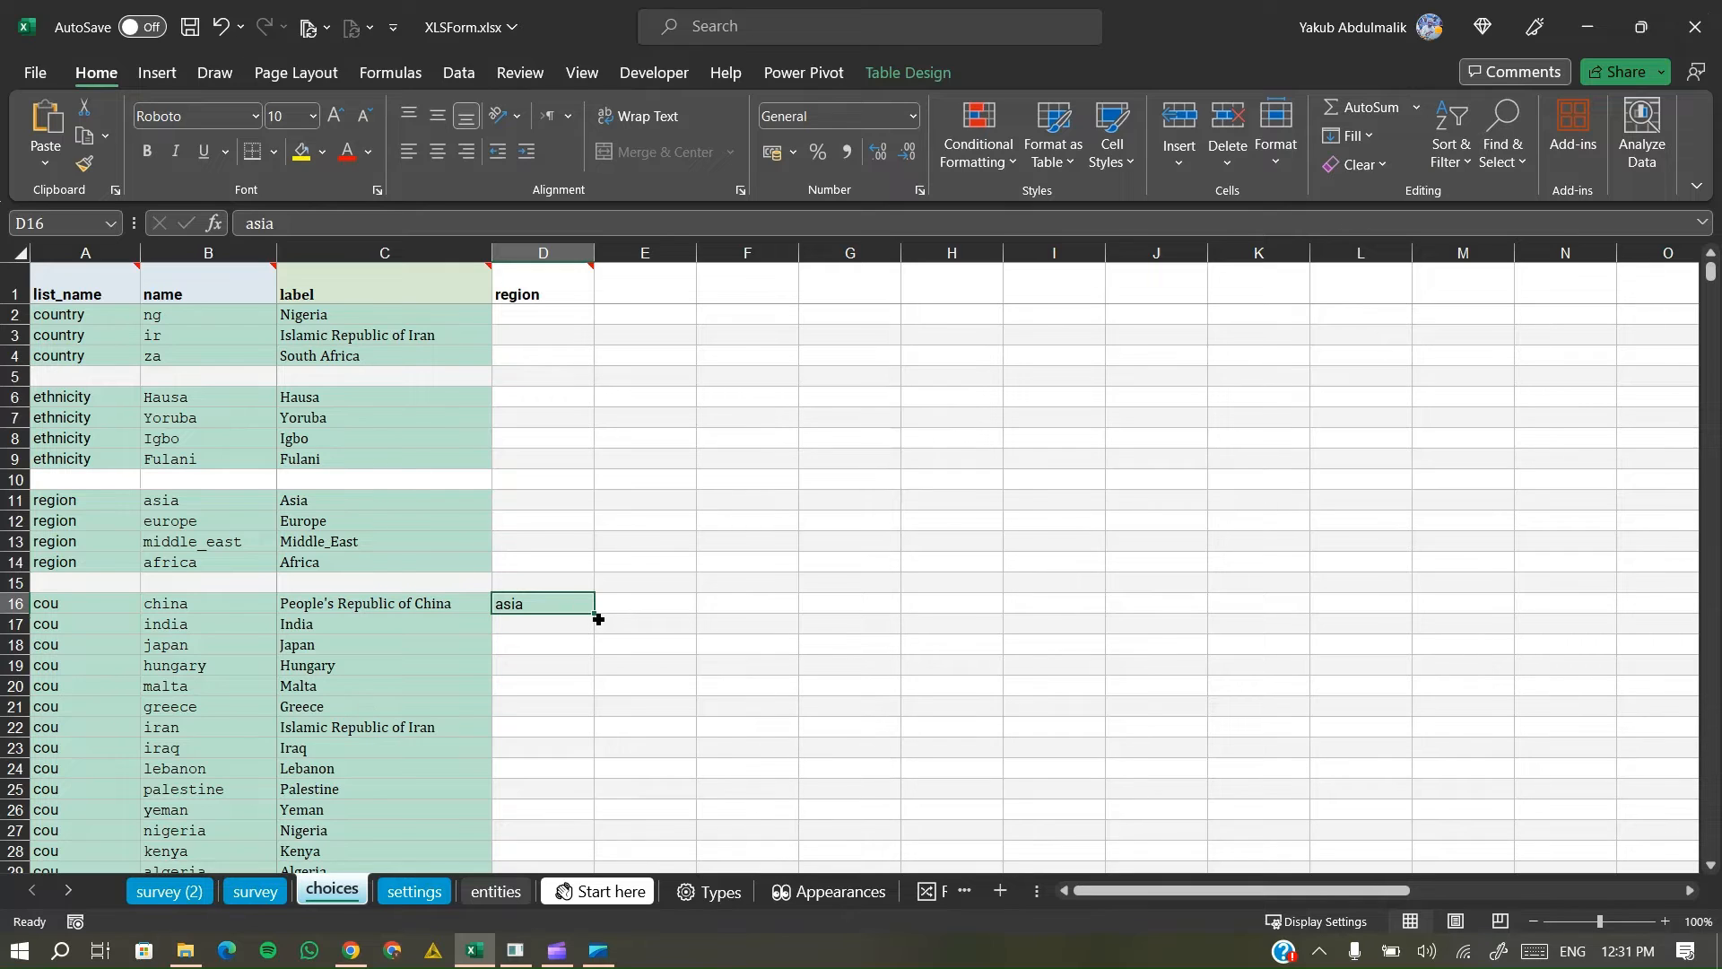
{"action": "left_click_drag", "start_coordinate": [599, 619], "coordinate": [594, 659]}
- Enter europe in D19 and copy it down to D21 for Hungary, Malta and Greece
{"action": "left_click", "coordinate": [544, 670]}
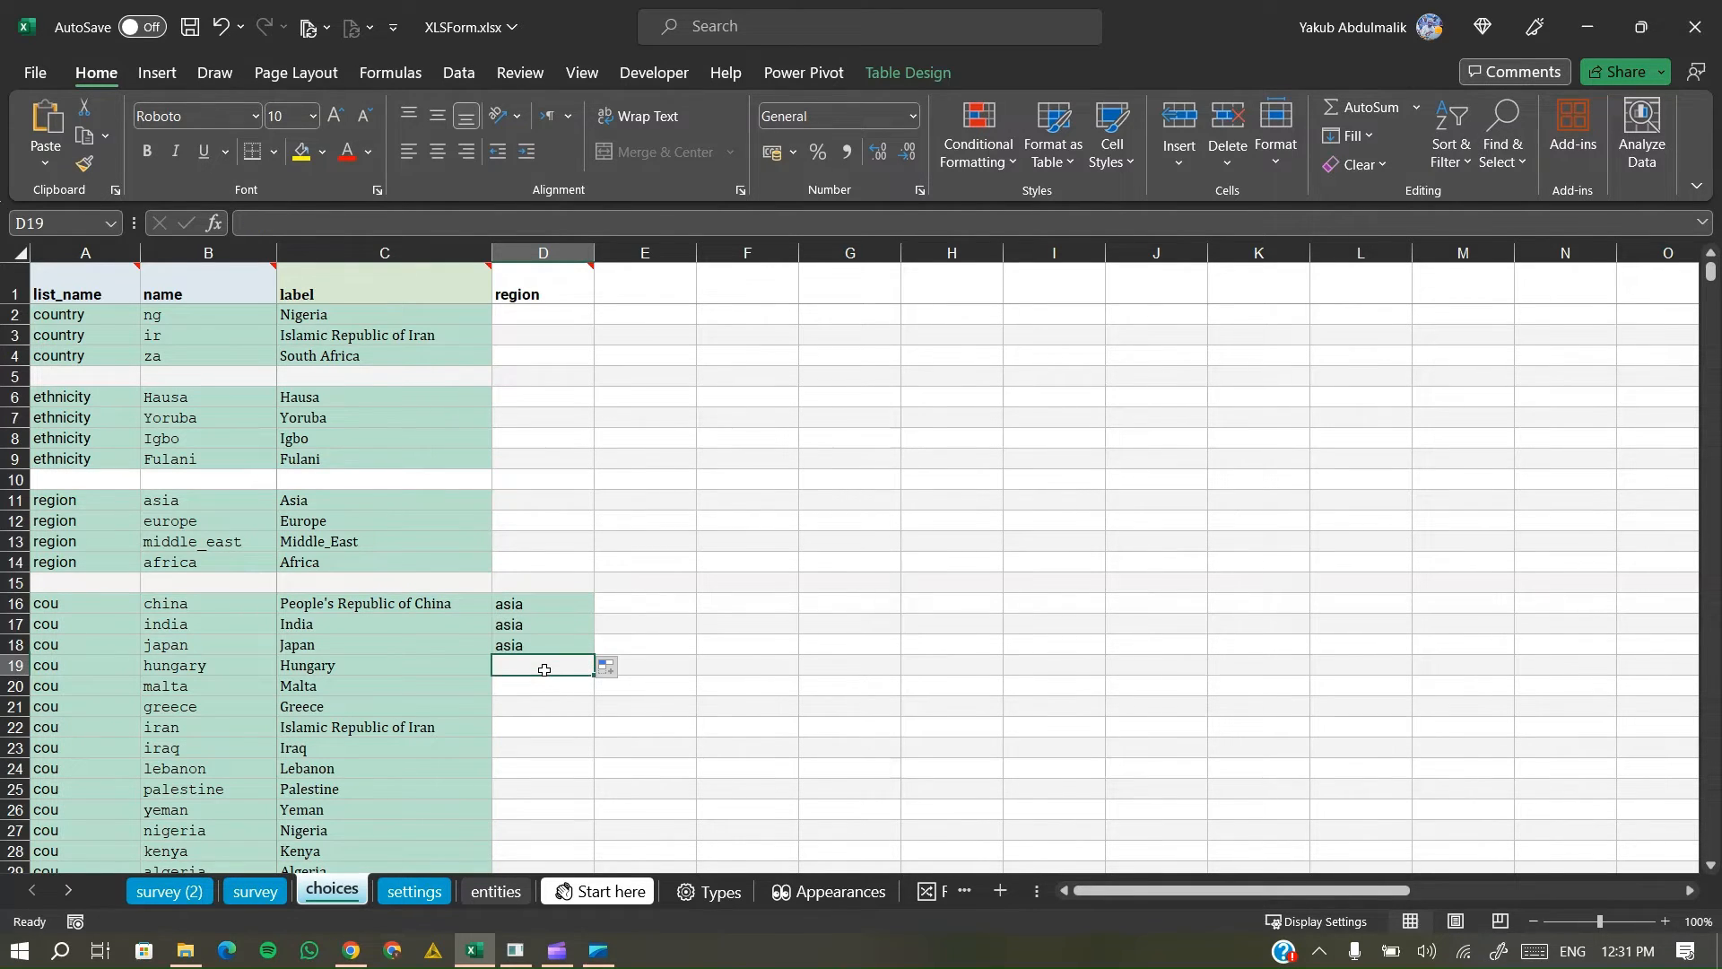
{"action": "type", "text": "europe"}
{"action": "key", "text": "Return"}
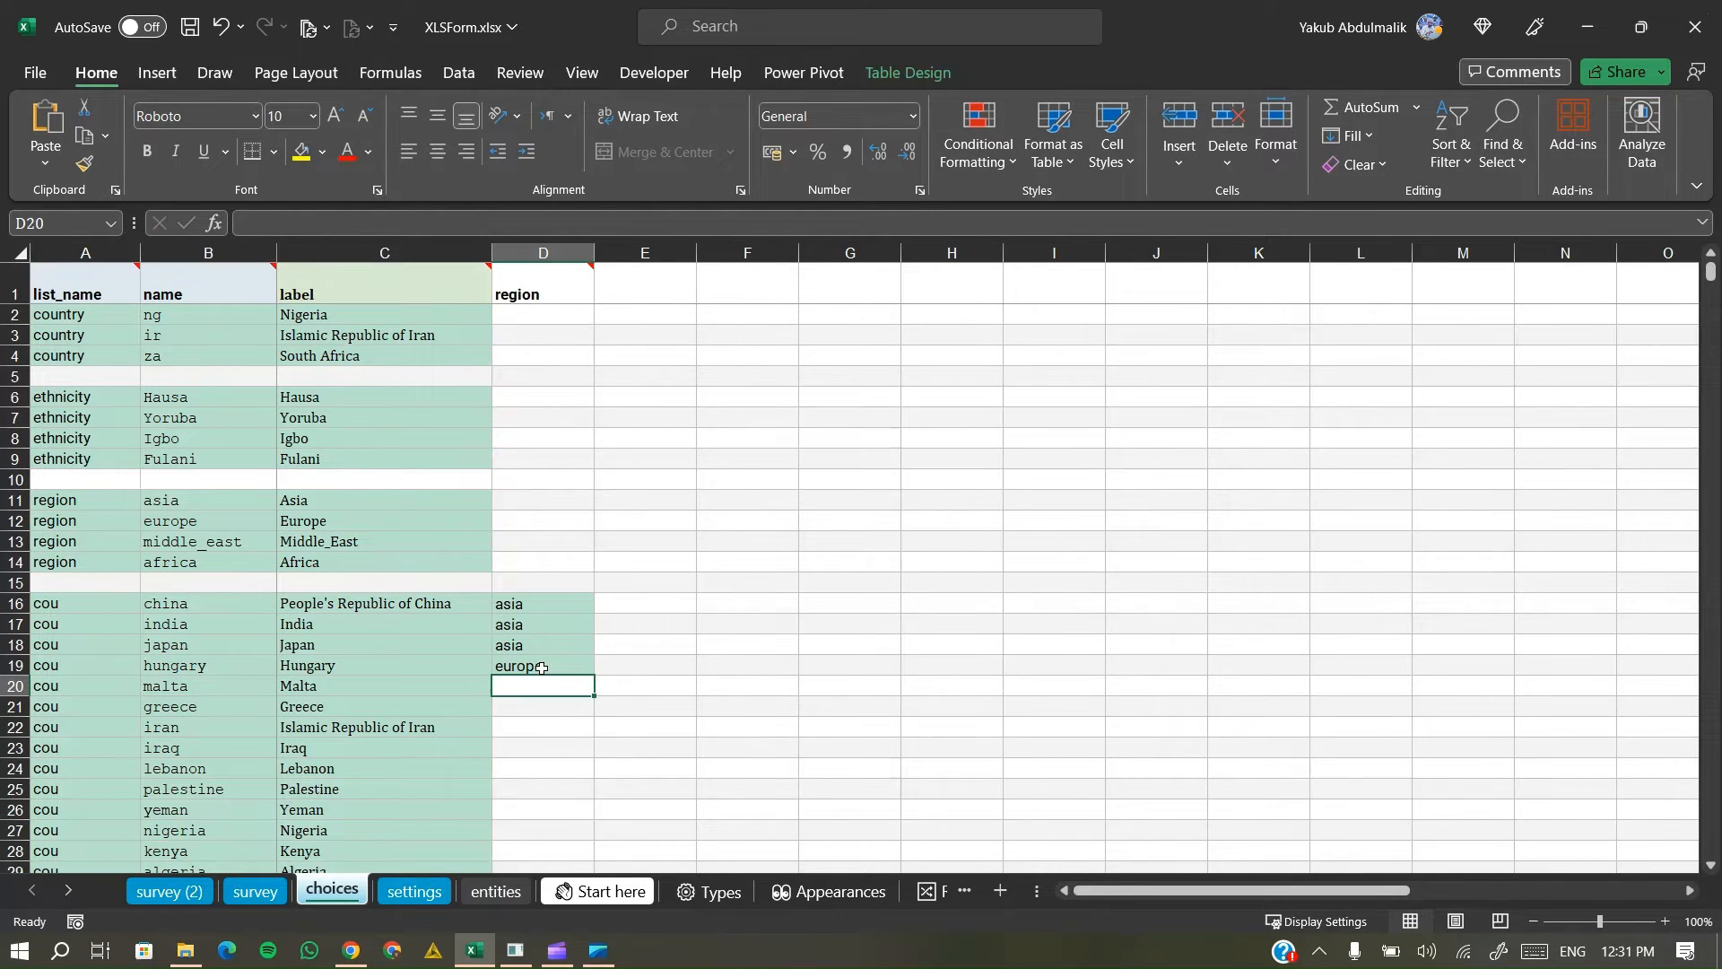
{"action": "left_click", "coordinate": [540, 668]}
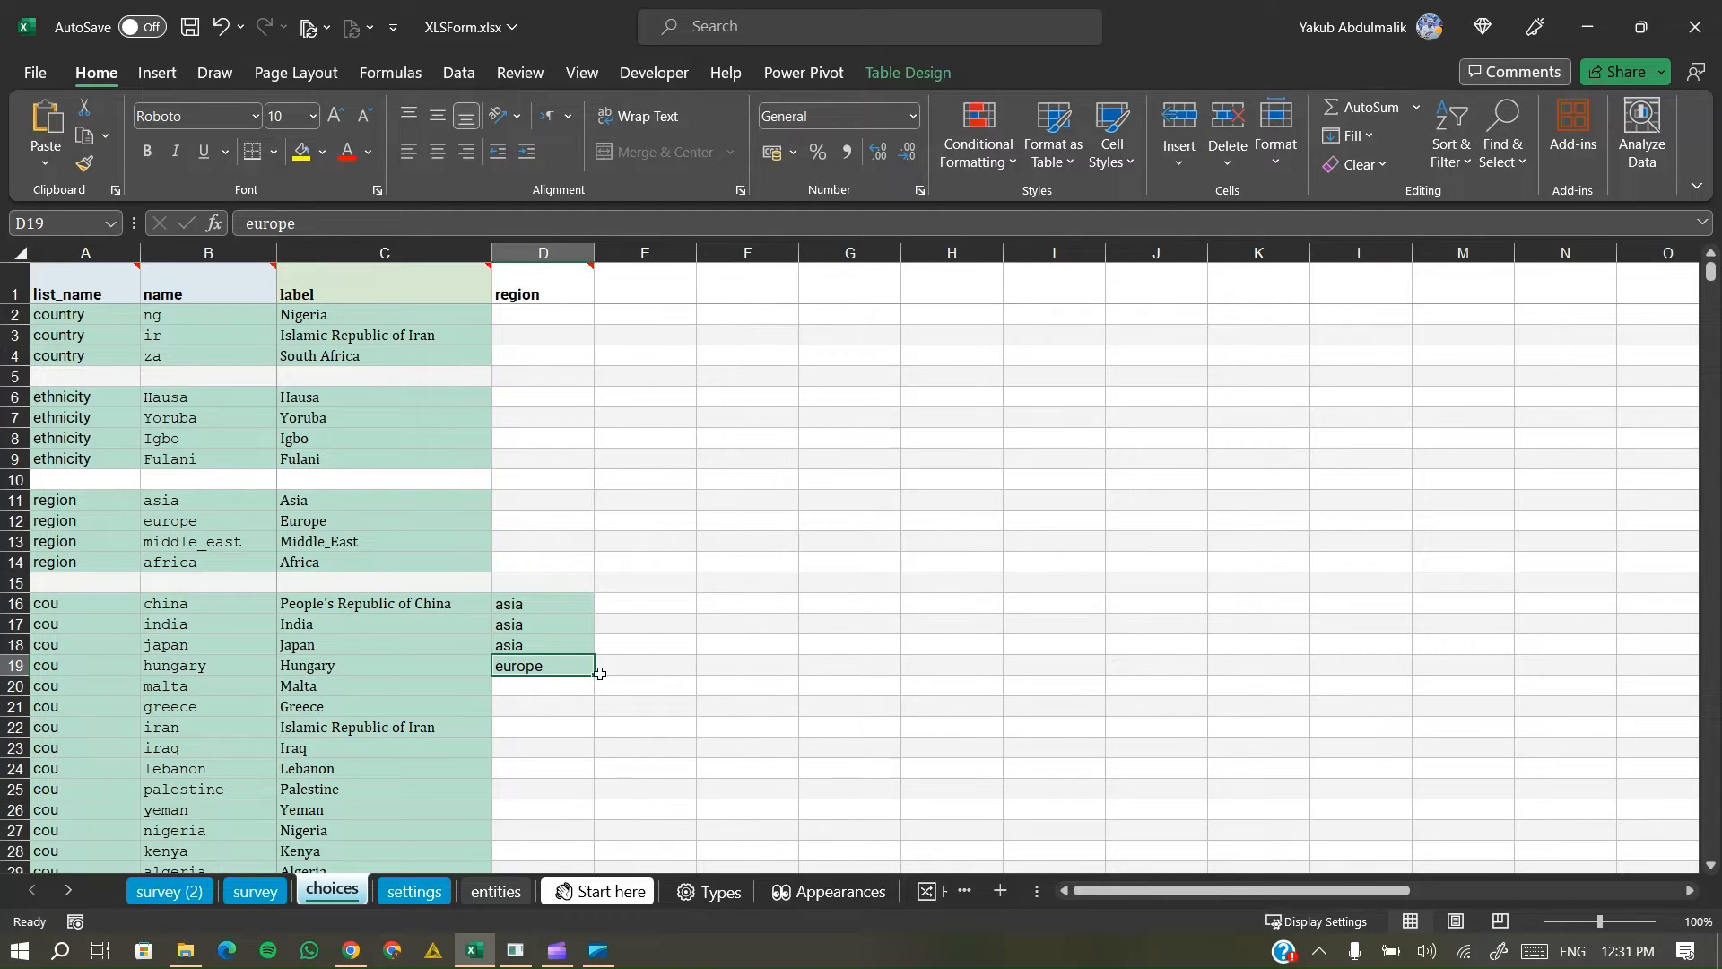
{"action": "left_click_drag", "start_coordinate": [593, 676], "coordinate": [591, 710]}
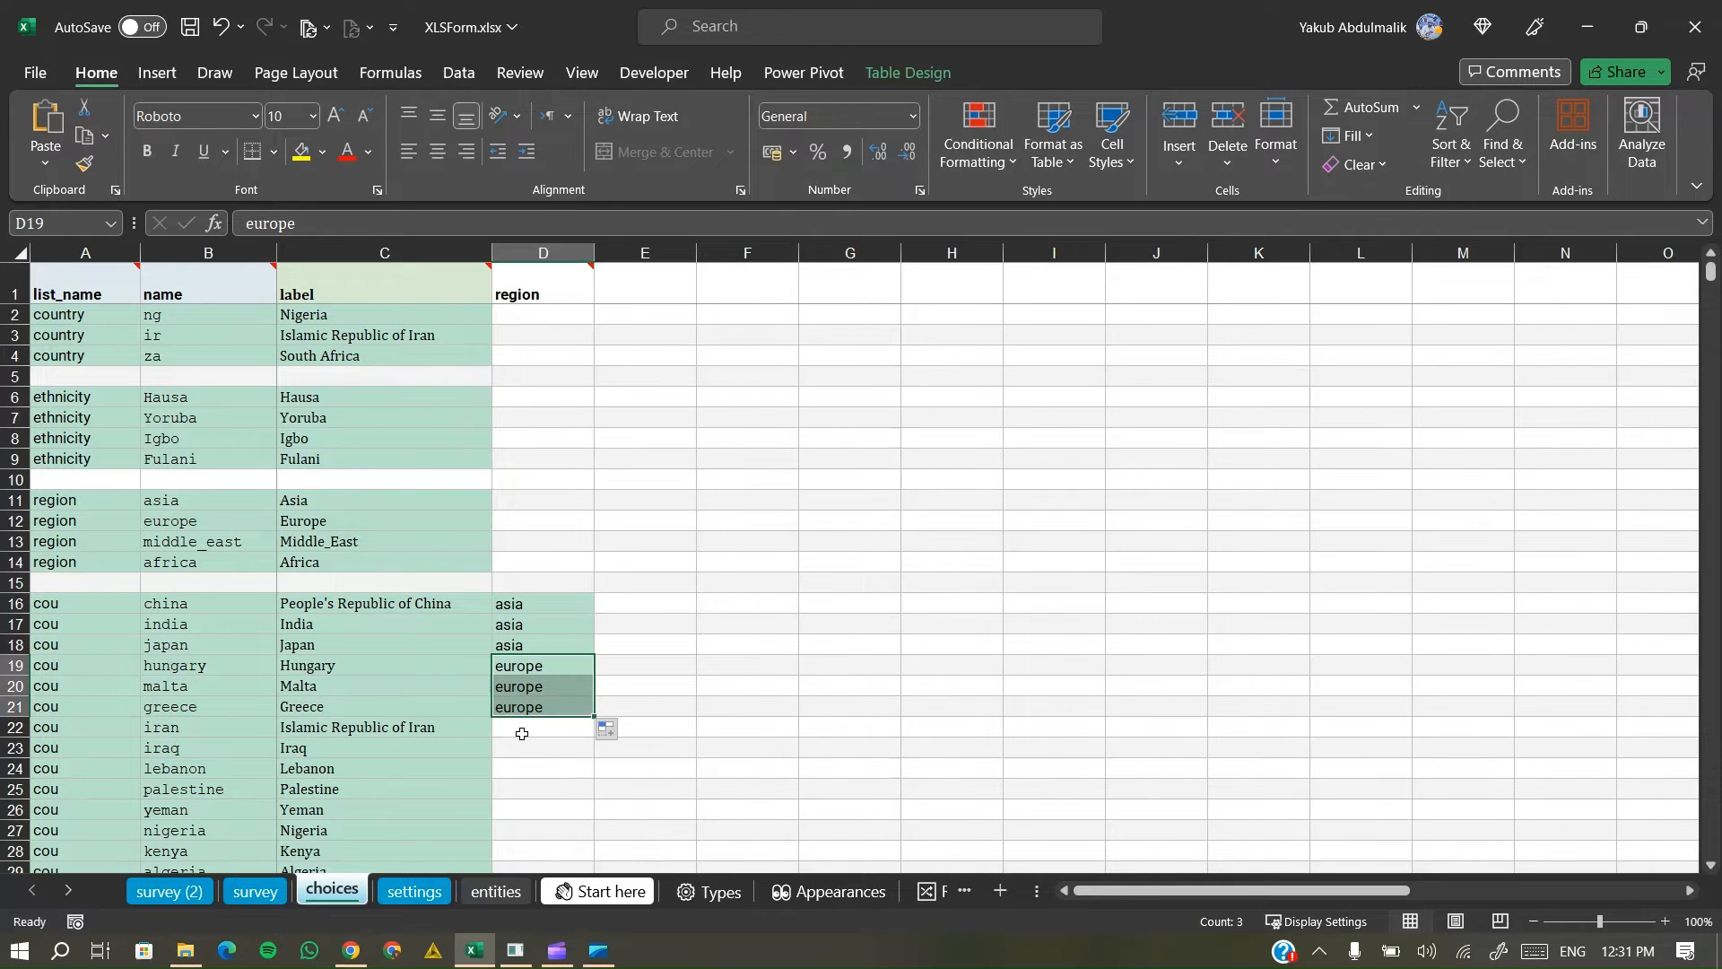
- Copy the region name middle_east from B13 into D22 and fill it down to D26 for the Middle East countries
{"action": "left_click", "coordinate": [213, 543]}
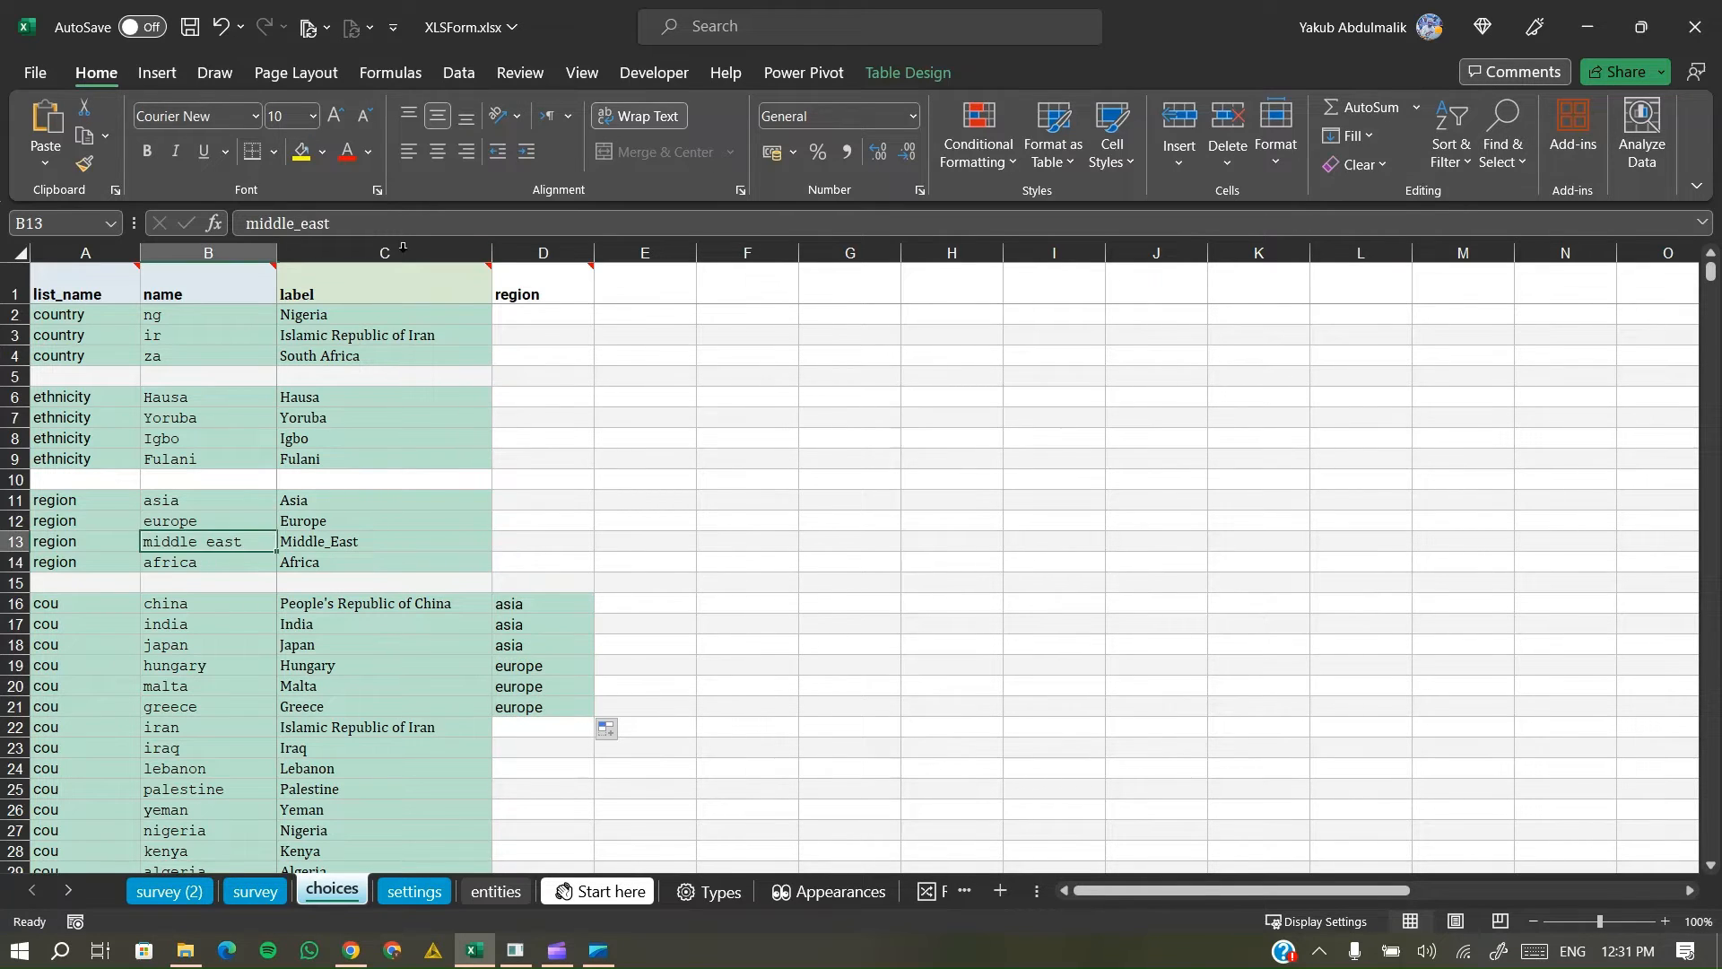
{"action": "left_click", "coordinate": [412, 221]}
{"action": "double_click", "coordinate": [412, 221]}
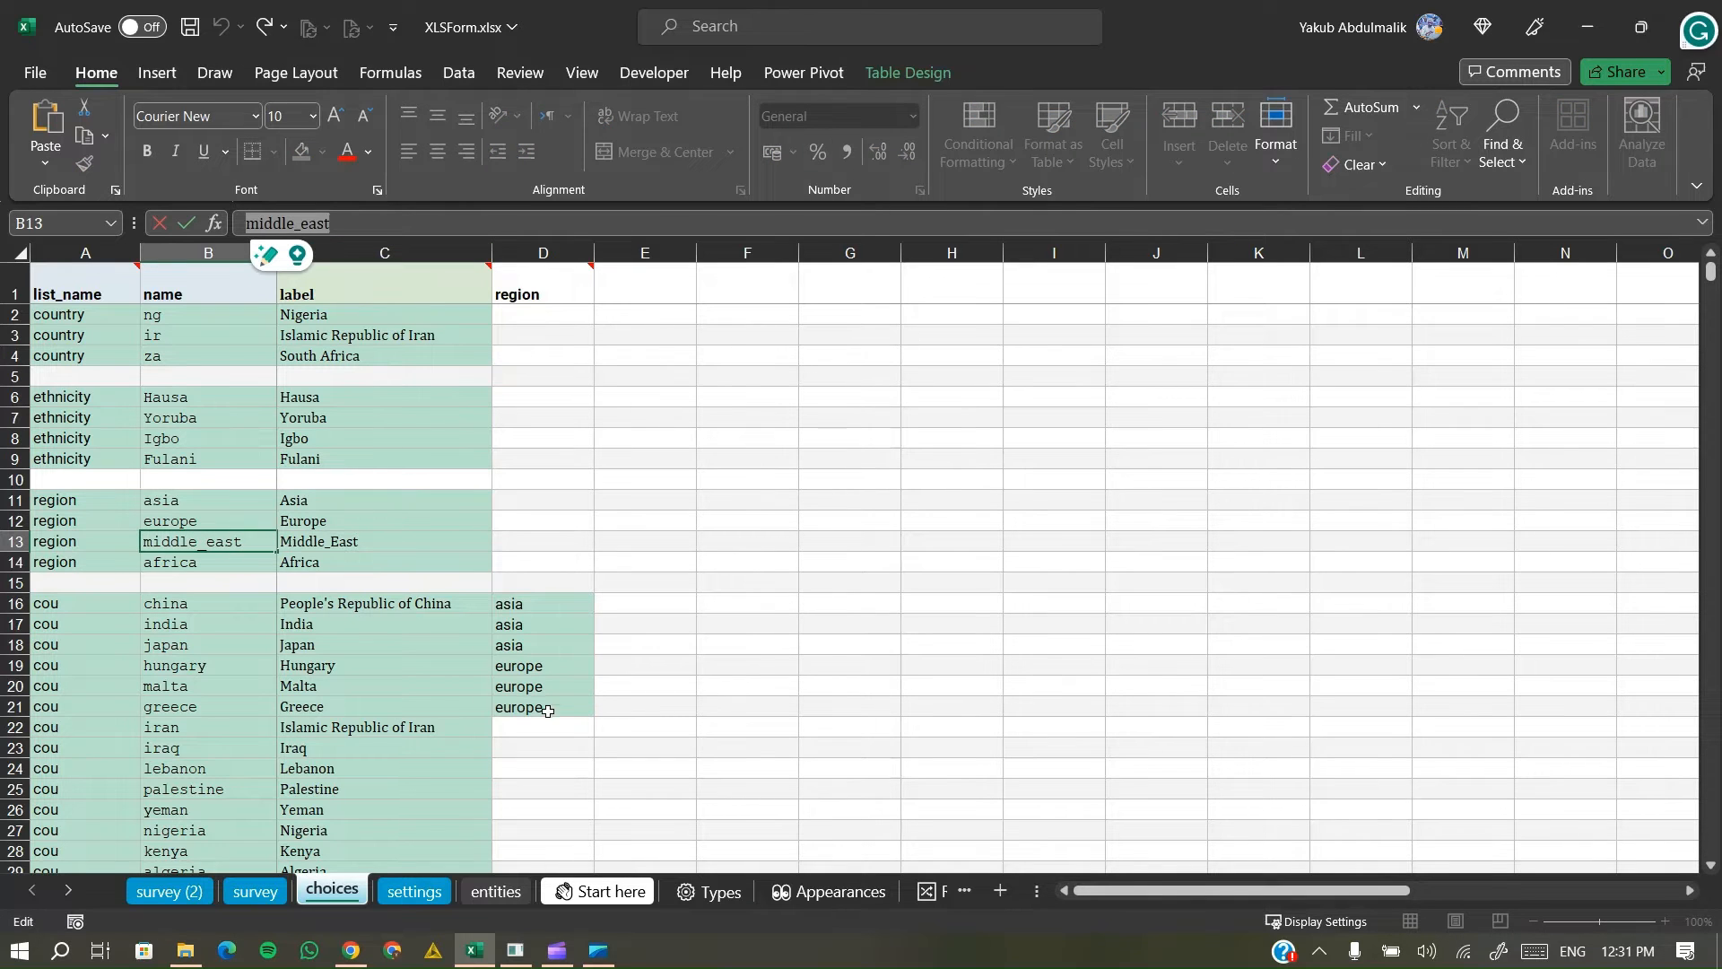
{"action": "key", "text": "ctrl+c"}
{"action": "left_click", "coordinate": [524, 729]}
{"action": "key", "text": "ctrl+v"}
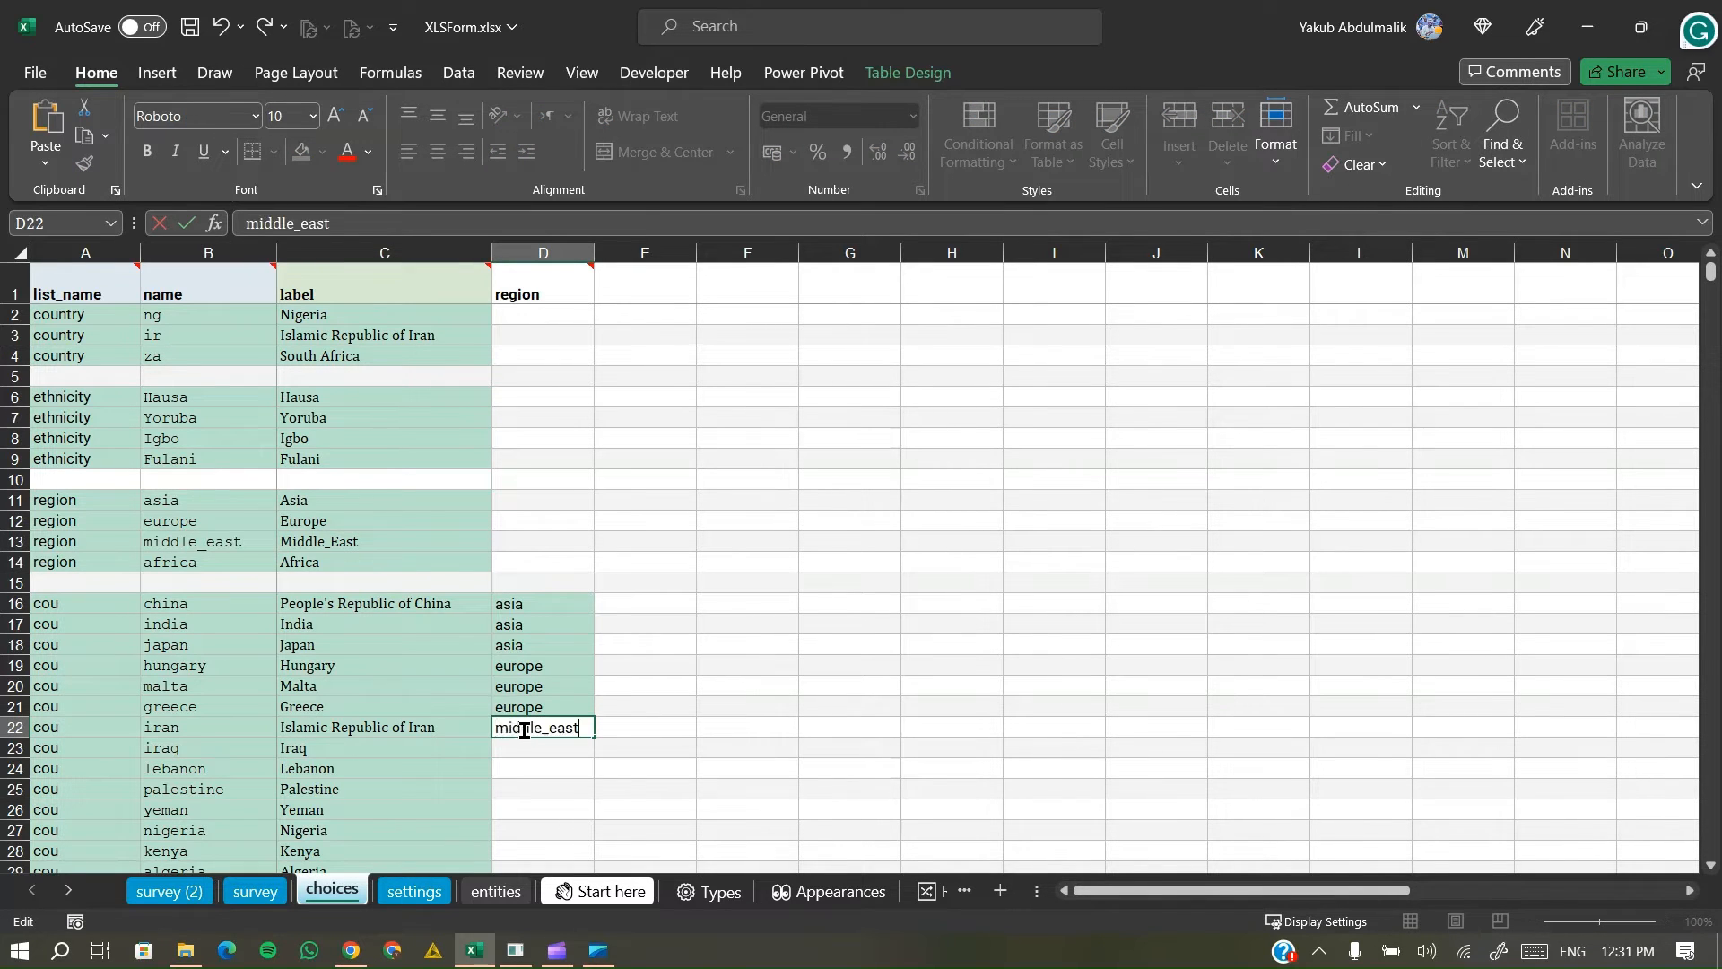
{"action": "left_click_drag", "start_coordinate": [594, 736], "coordinate": [587, 818]}
- Enter africa in D27 and copy it down to D30 for the African countries
{"action": "scroll", "coordinate": [574, 780], "scroll_direction": "down", "scroll_amount": 4}
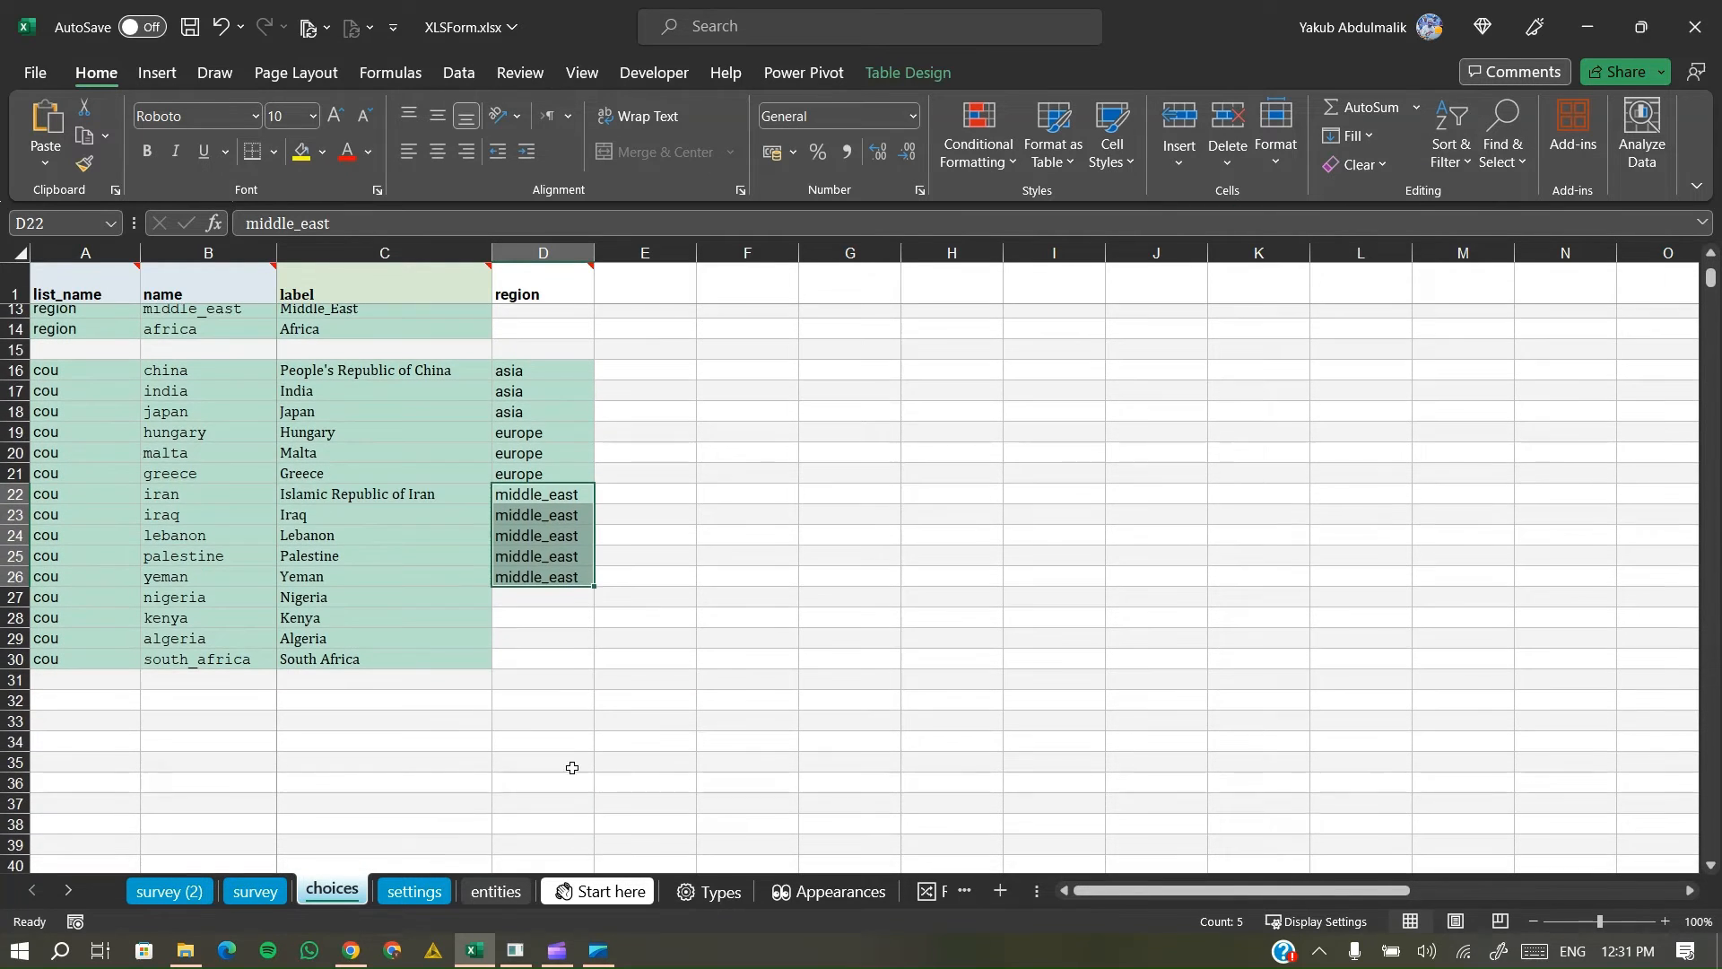
{"action": "left_click", "coordinate": [523, 599]}
{"action": "type", "text": "africa"}
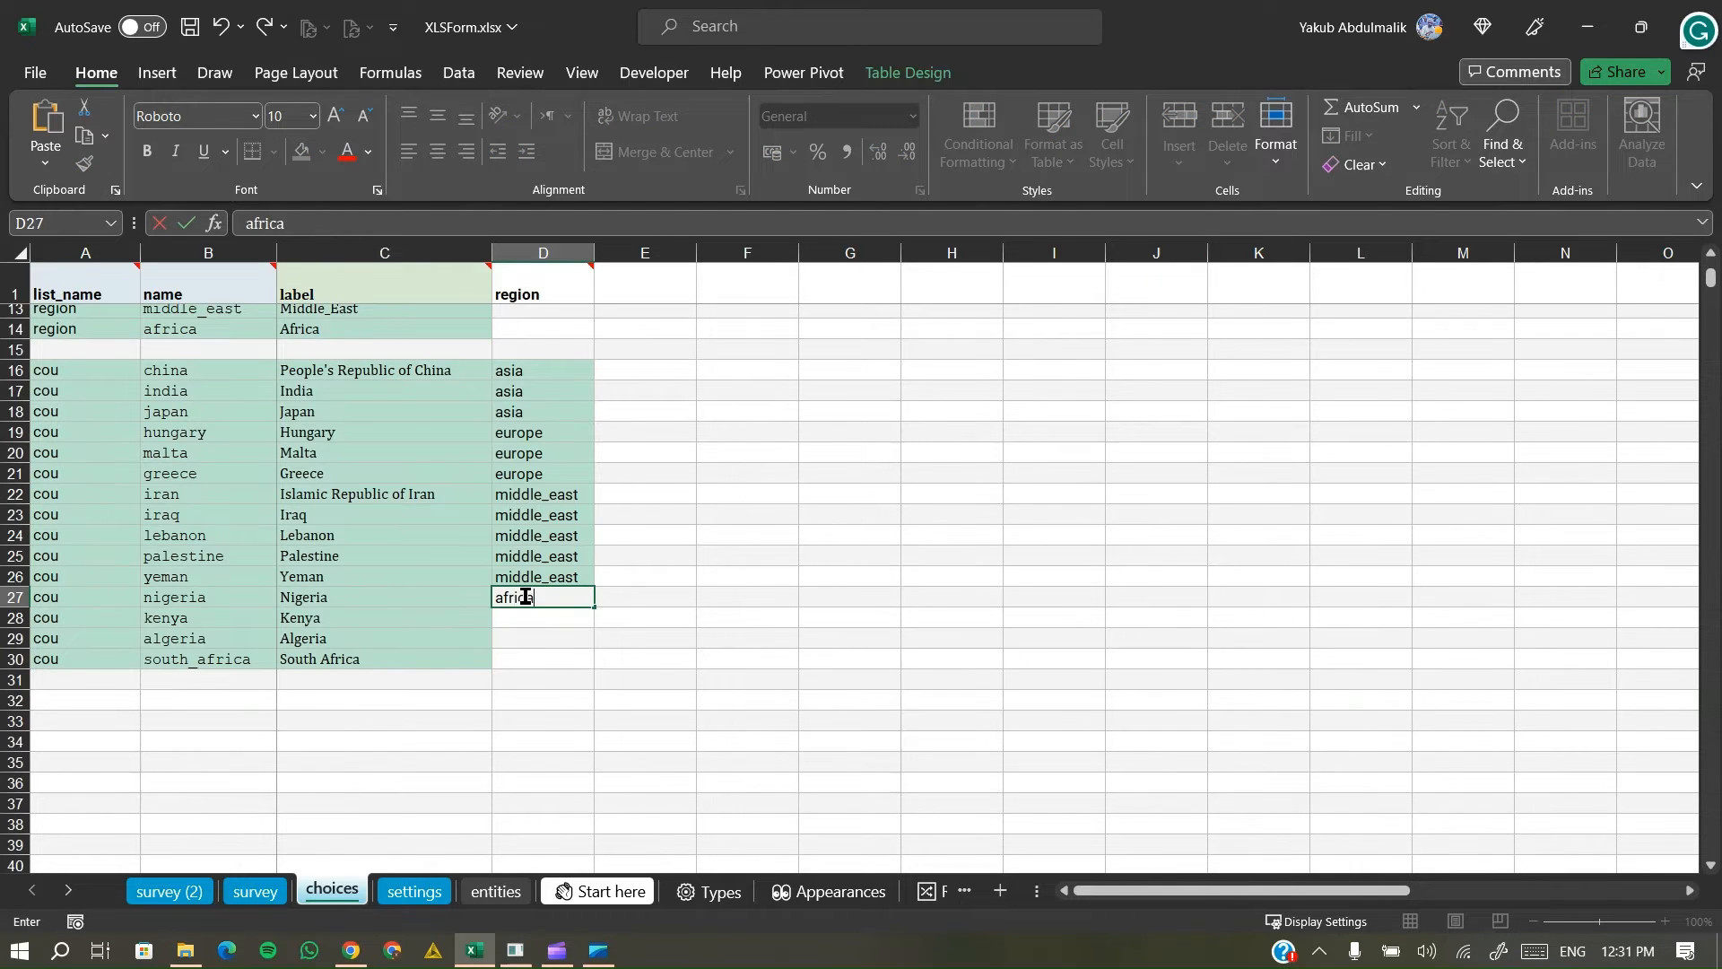
{"action": "key", "text": "Return"}
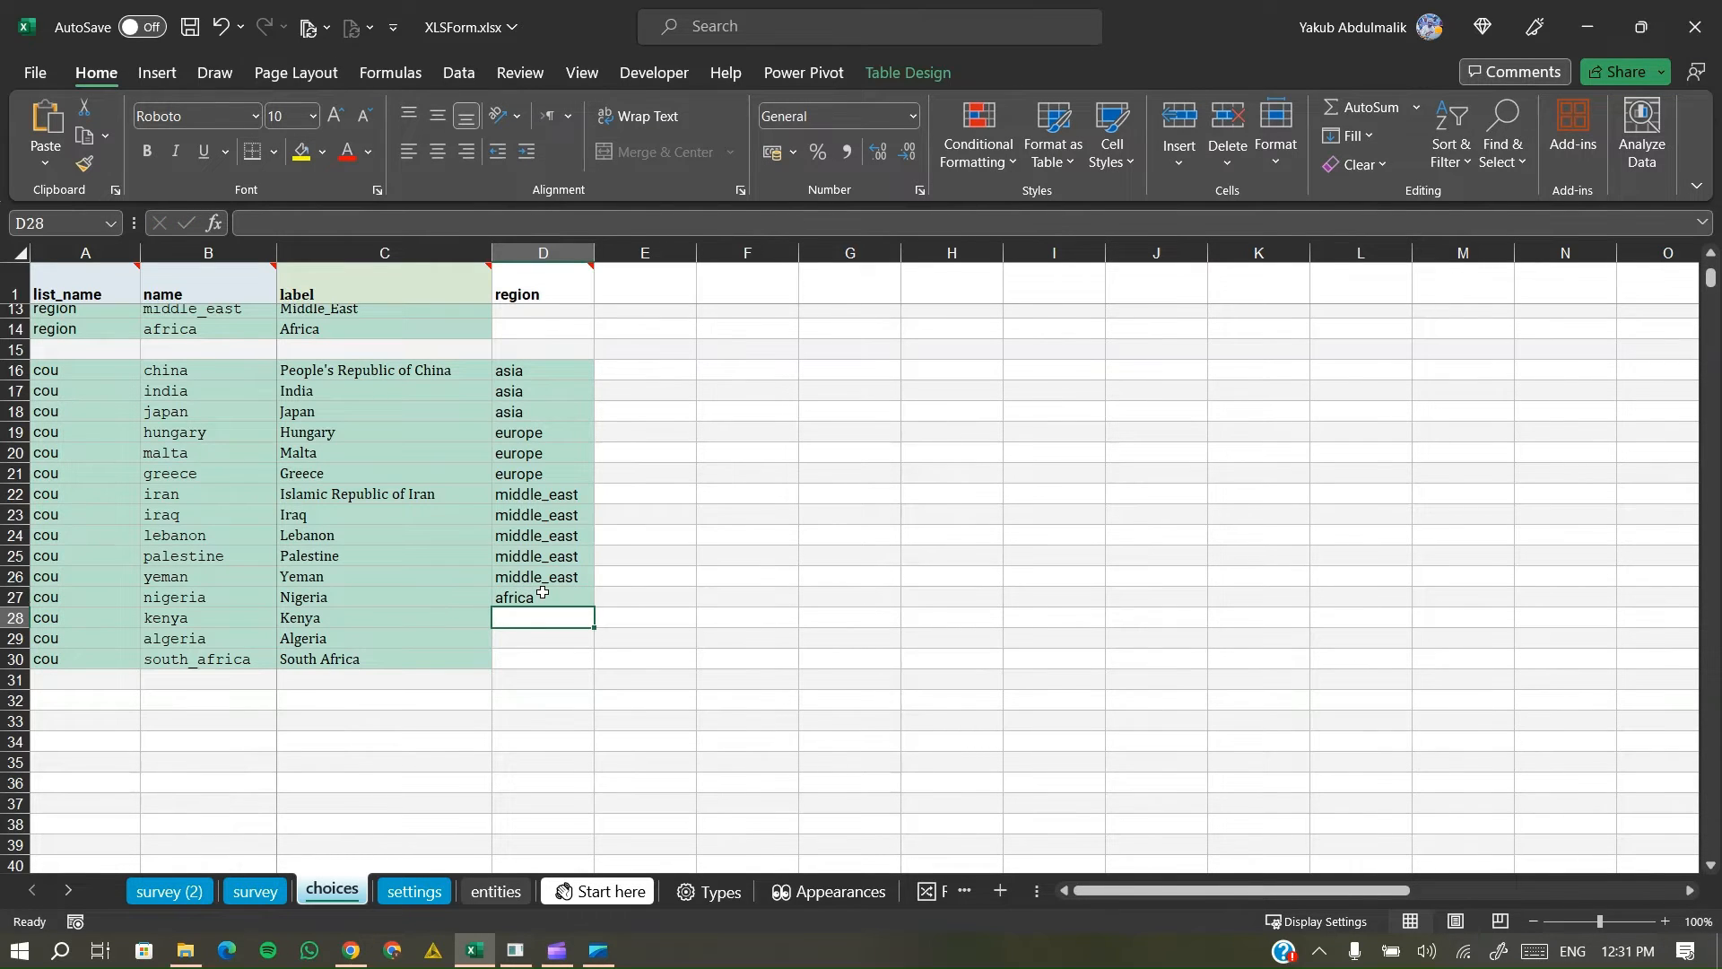
{"action": "left_click", "coordinate": [538, 598]}
{"action": "left_click_drag", "start_coordinate": [591, 613], "coordinate": [587, 665]}
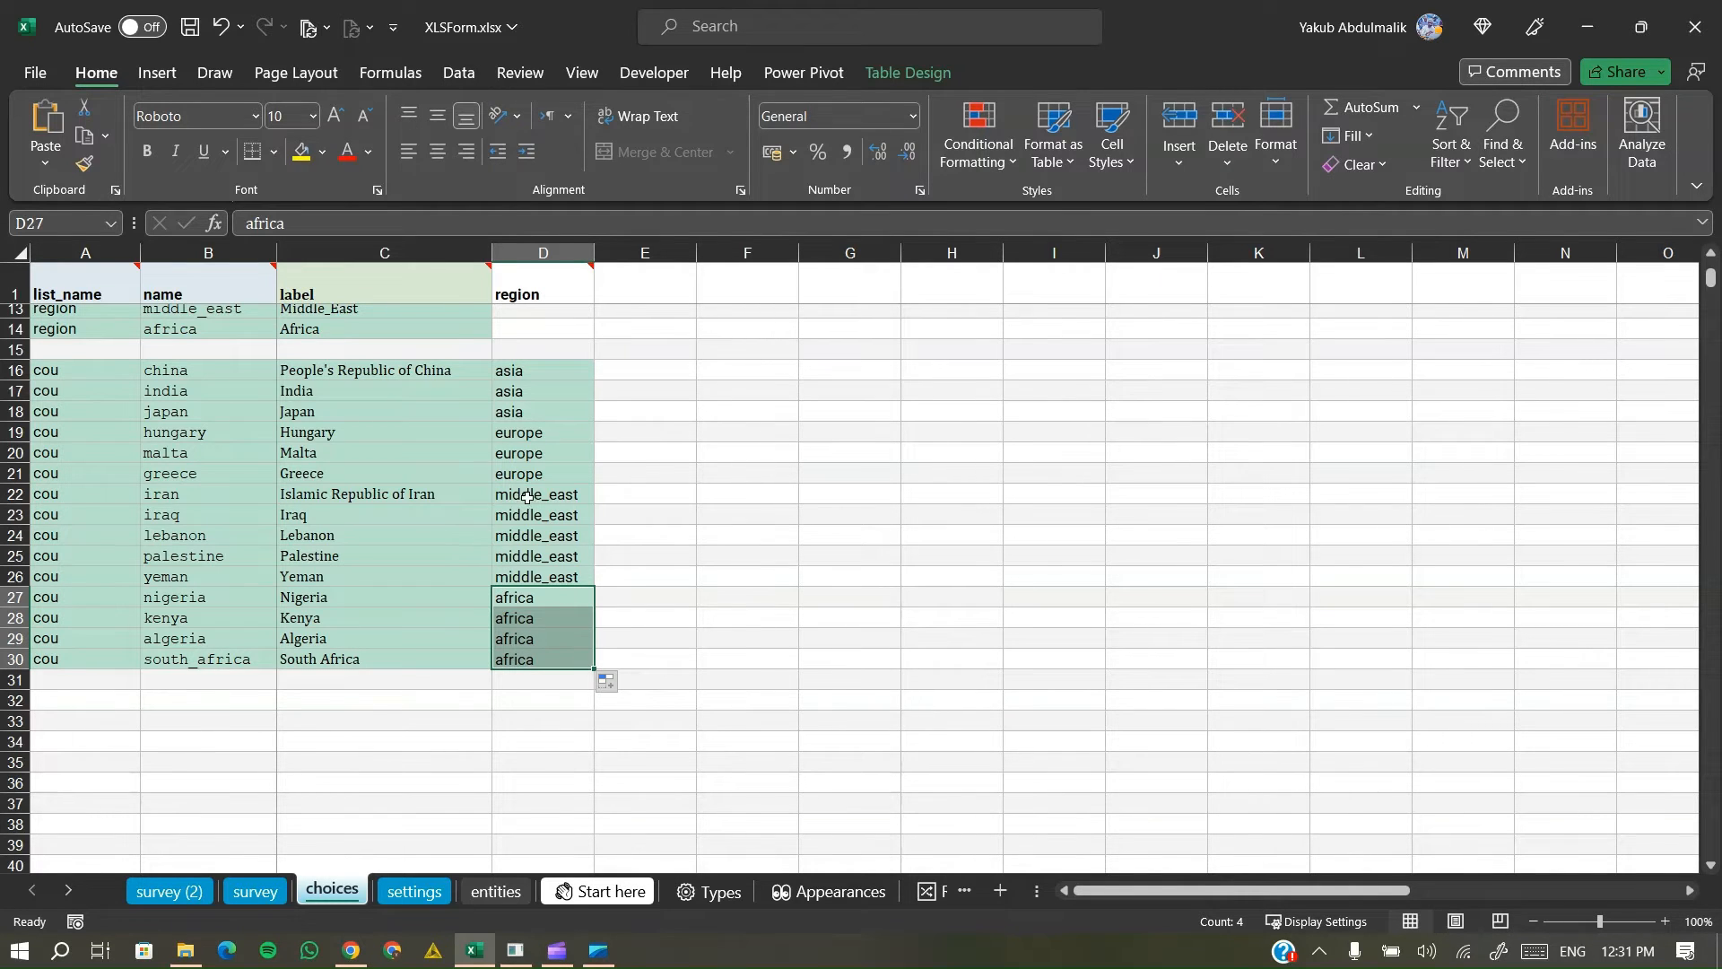
- On the survey sheet, start the country question's choice_filter in M3 with region = ${
{"action": "scroll", "coordinate": [509, 495], "scroll_direction": "up", "scroll_amount": 2}
{"action": "scroll", "coordinate": [509, 495], "scroll_direction": "up", "scroll_amount": 2}
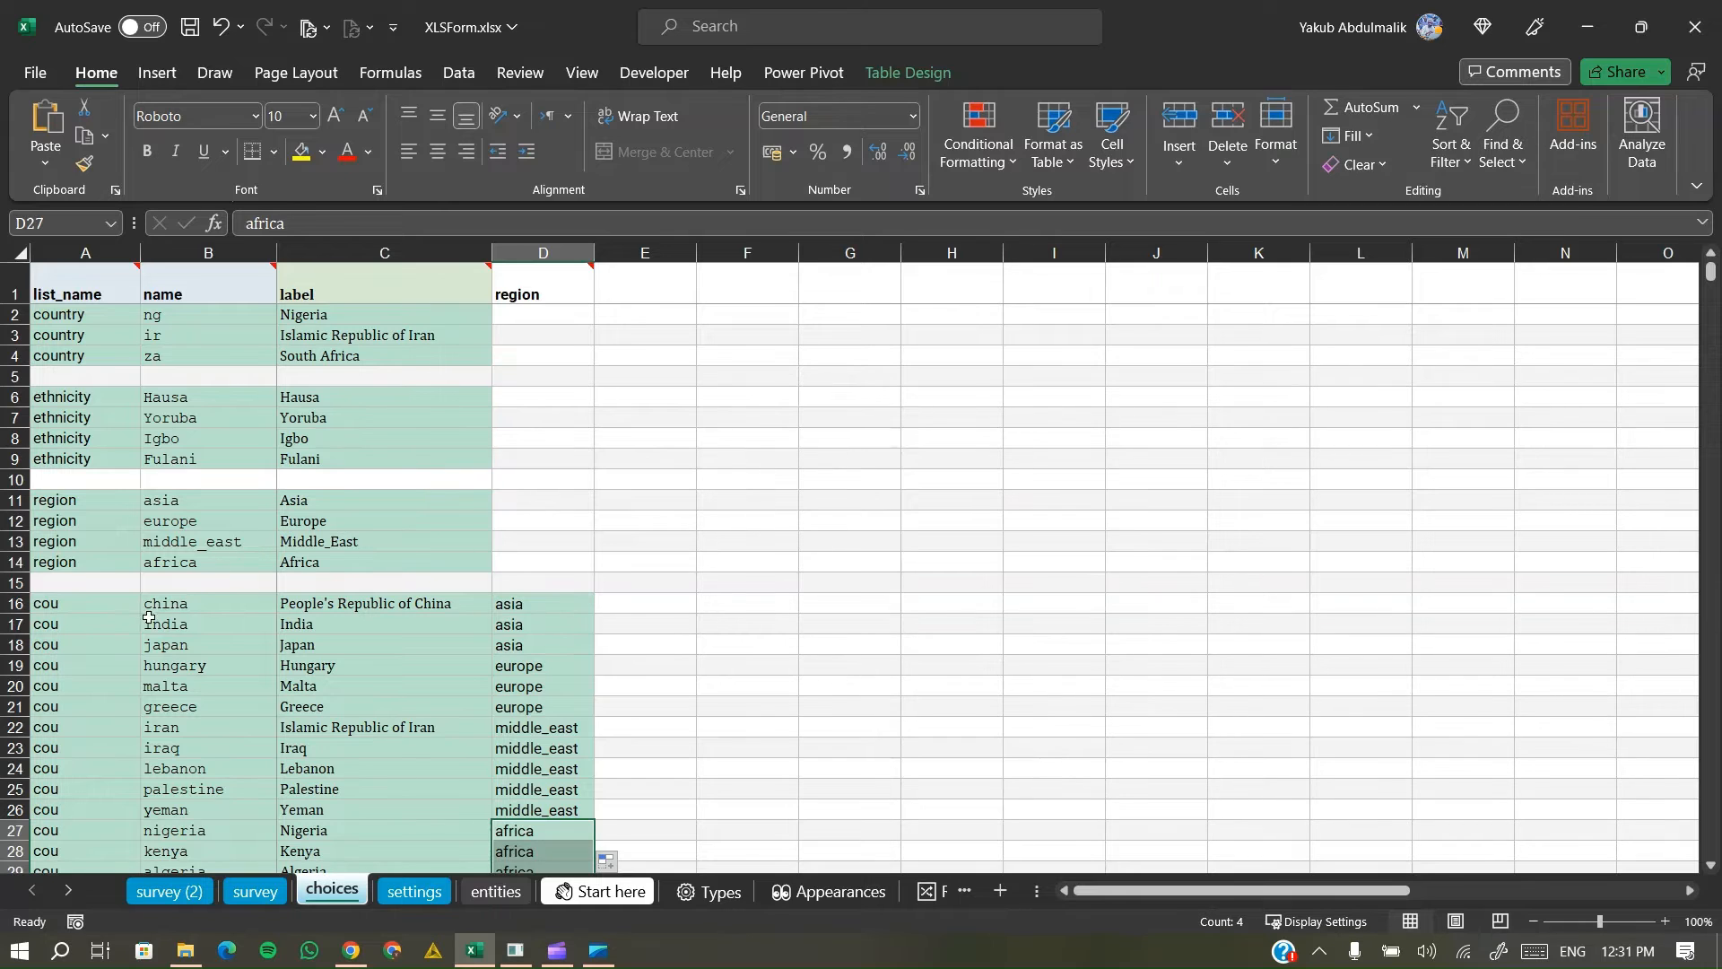
{"action": "scroll", "coordinate": [122, 622], "scroll_direction": "down", "scroll_amount": 4}
{"action": "scroll", "coordinate": [269, 551], "scroll_direction": "up", "scroll_amount": 4}
{"action": "left_click", "coordinate": [258, 891]}
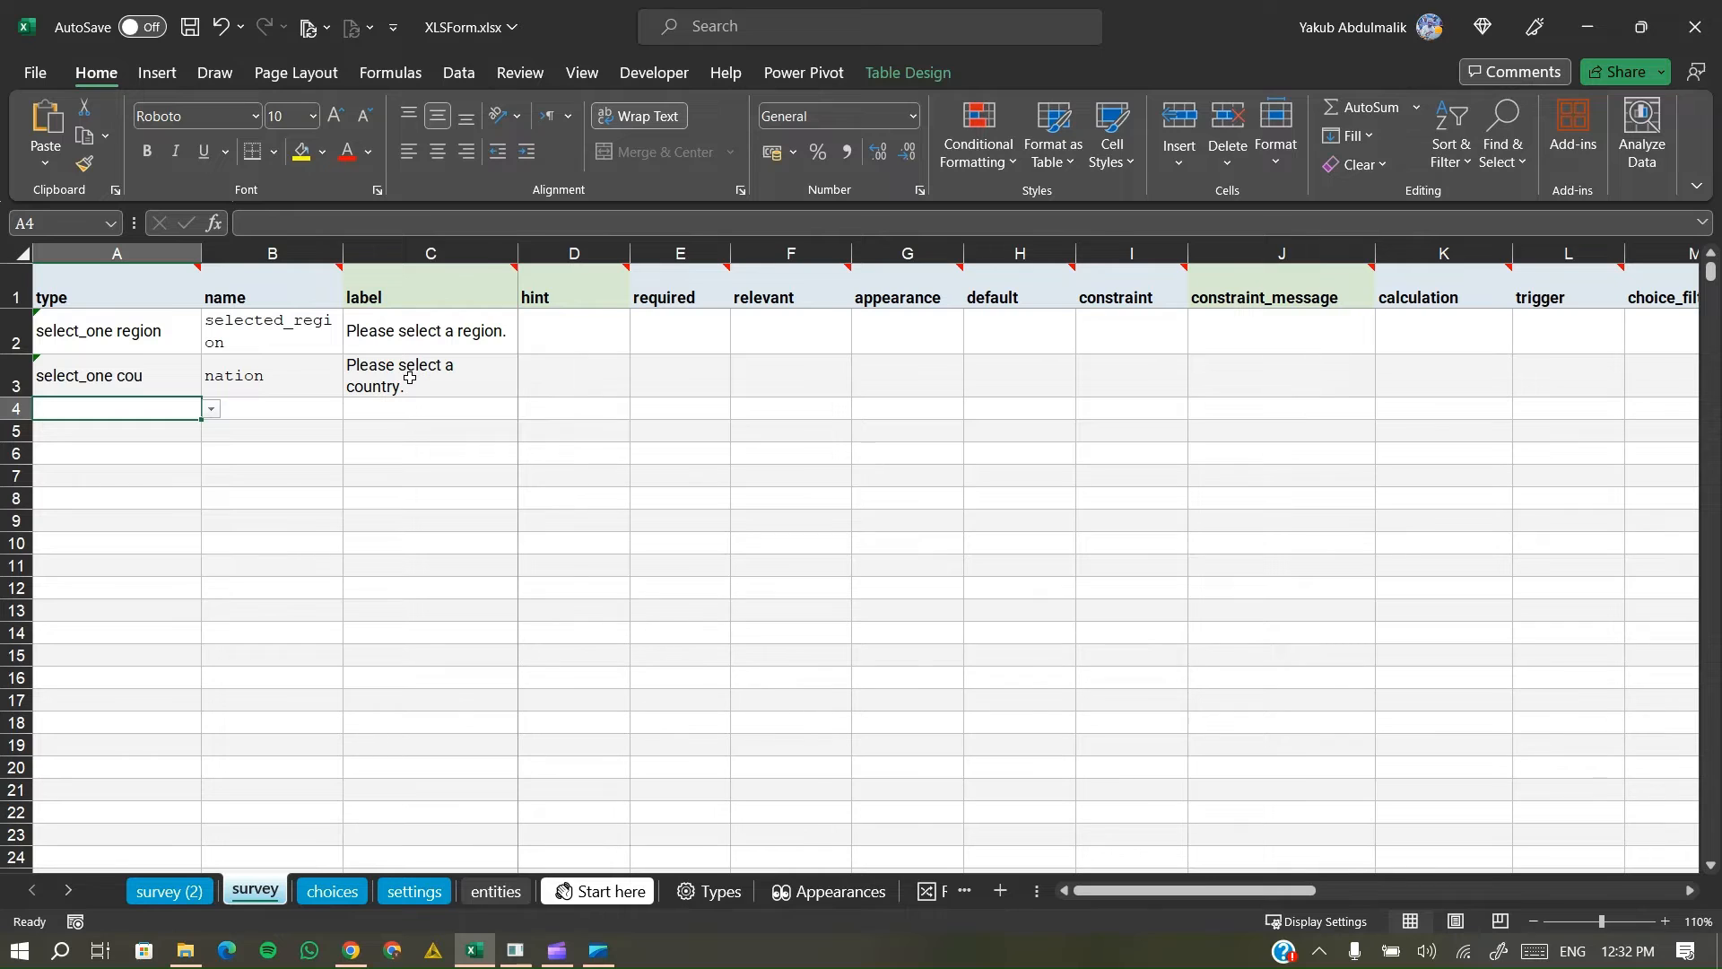
{"action": "left_click", "coordinate": [318, 385]}
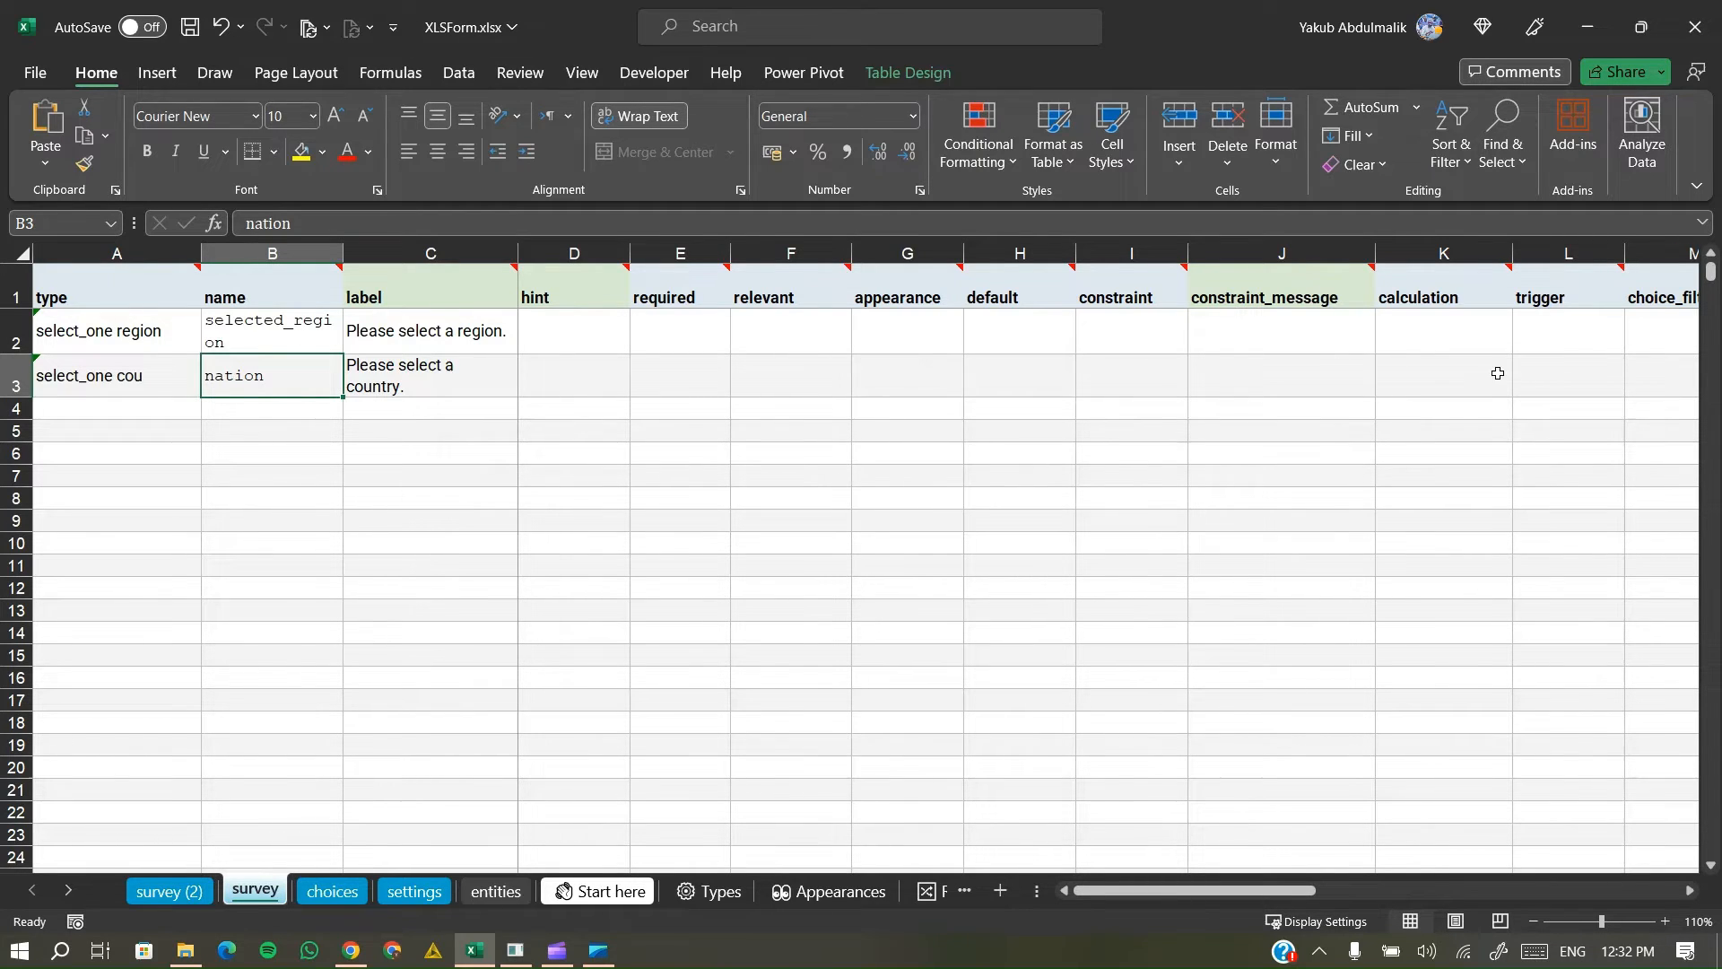
{"action": "scroll", "coordinate": [1497, 368], "scroll_direction": "right", "scroll_amount": 6}
{"action": "scroll", "coordinate": [1213, 374], "scroll_direction": "left", "scroll_amount": 6}
{"action": "left_click", "coordinate": [1690, 892]}
{"action": "left_click", "coordinate": [1689, 891]}
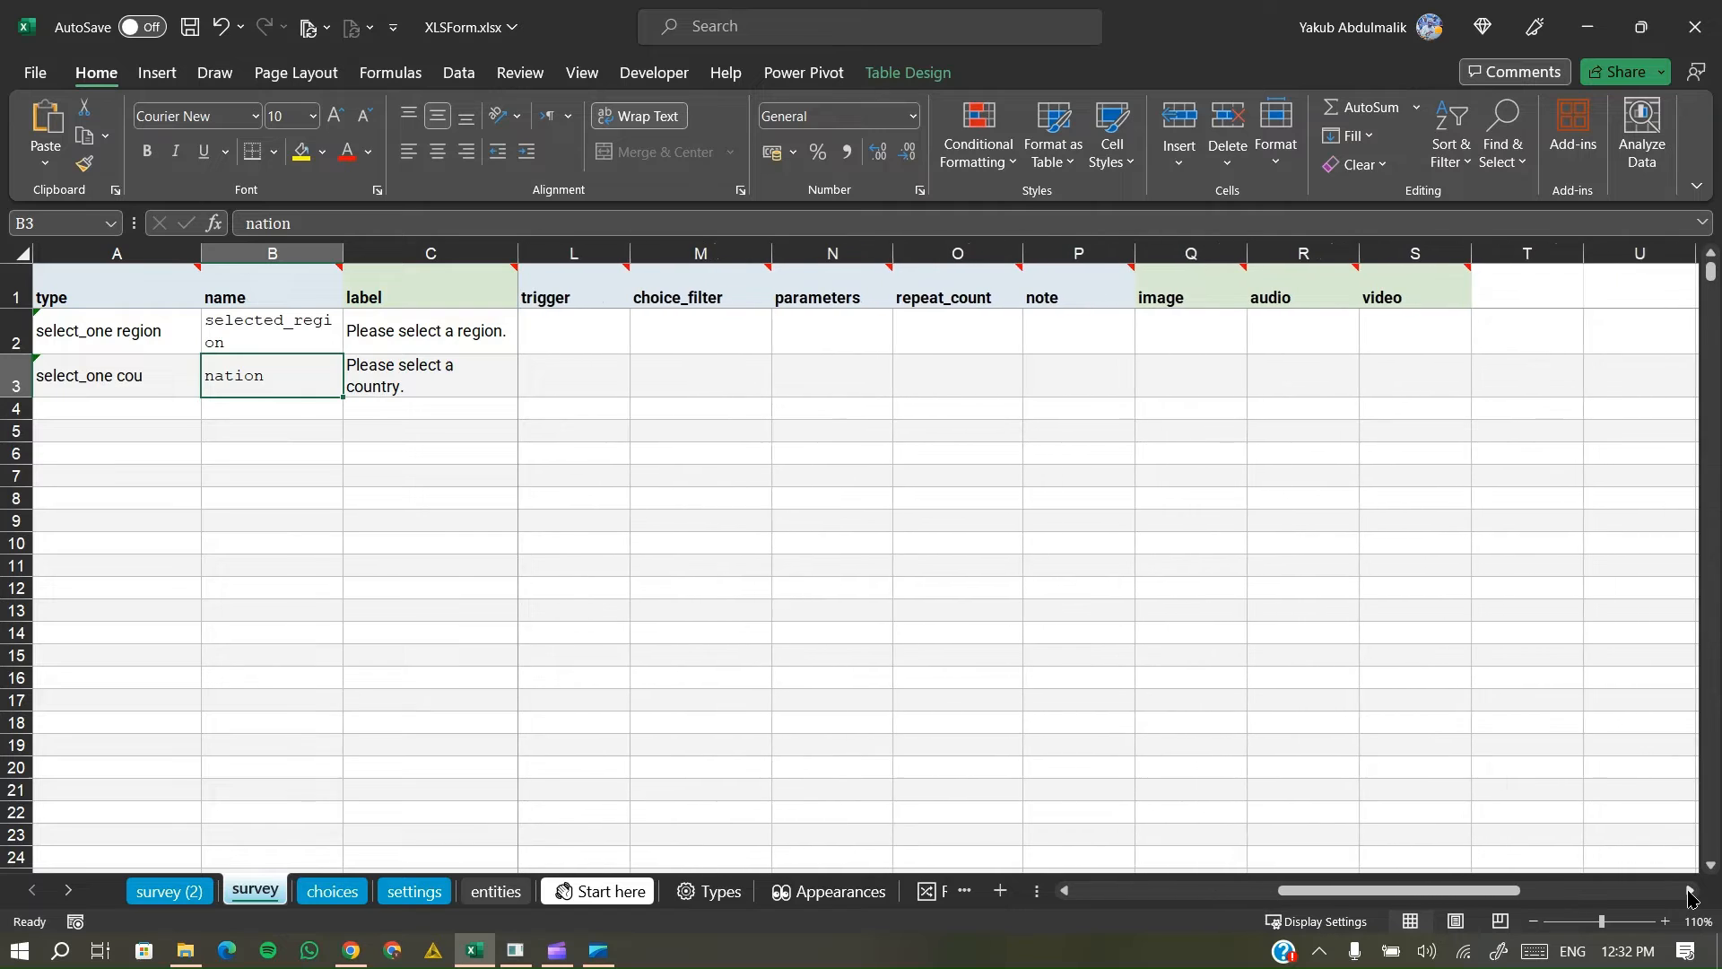
{"action": "left_click", "coordinate": [1689, 891]}
{"action": "left_click", "coordinate": [585, 375]}
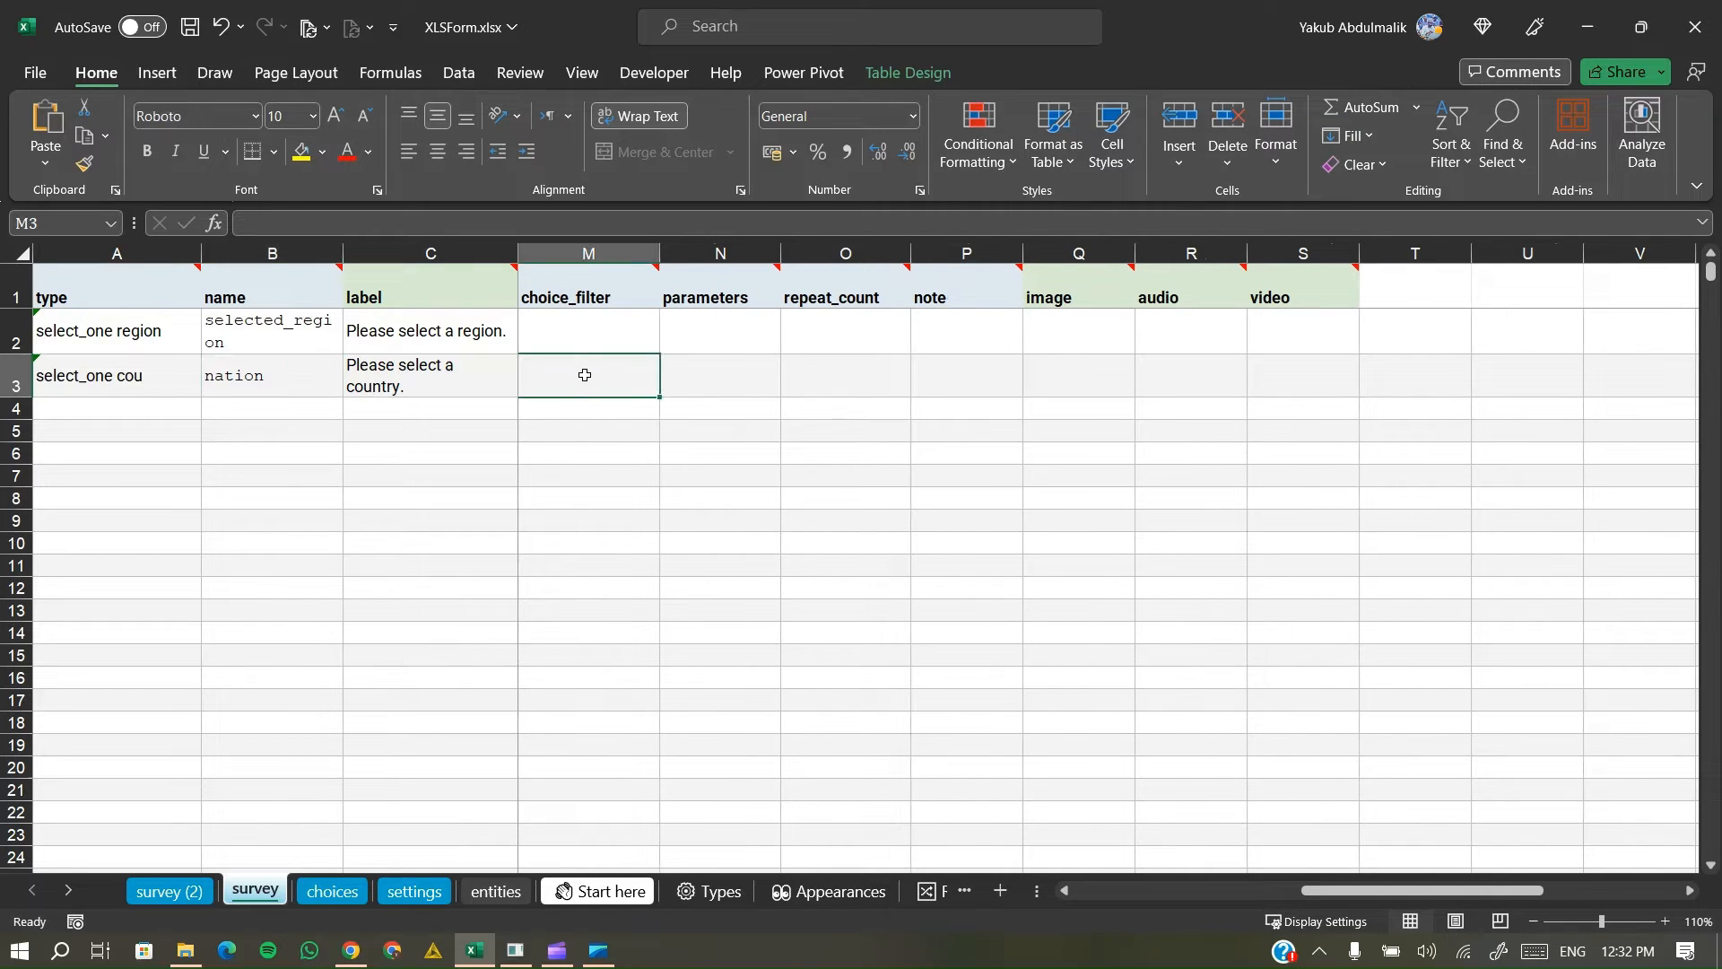
{"action": "left_click", "coordinate": [332, 891]}
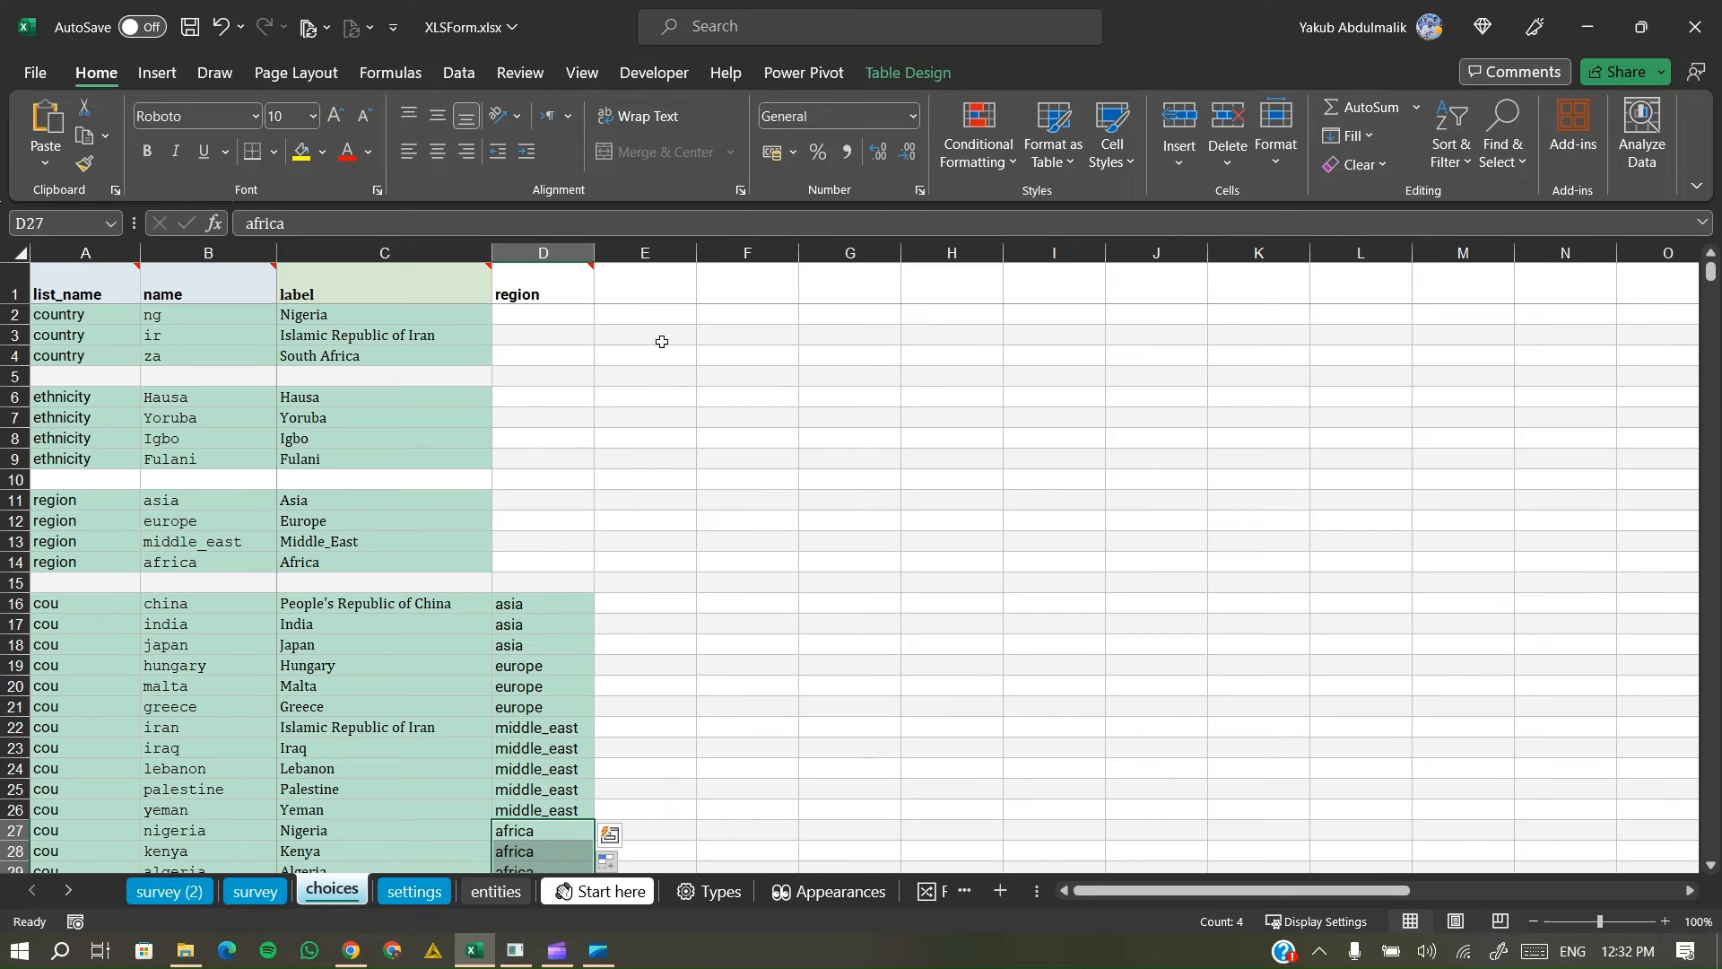
{"action": "left_click", "coordinate": [258, 890]}
{"action": "type", "text": "region"}
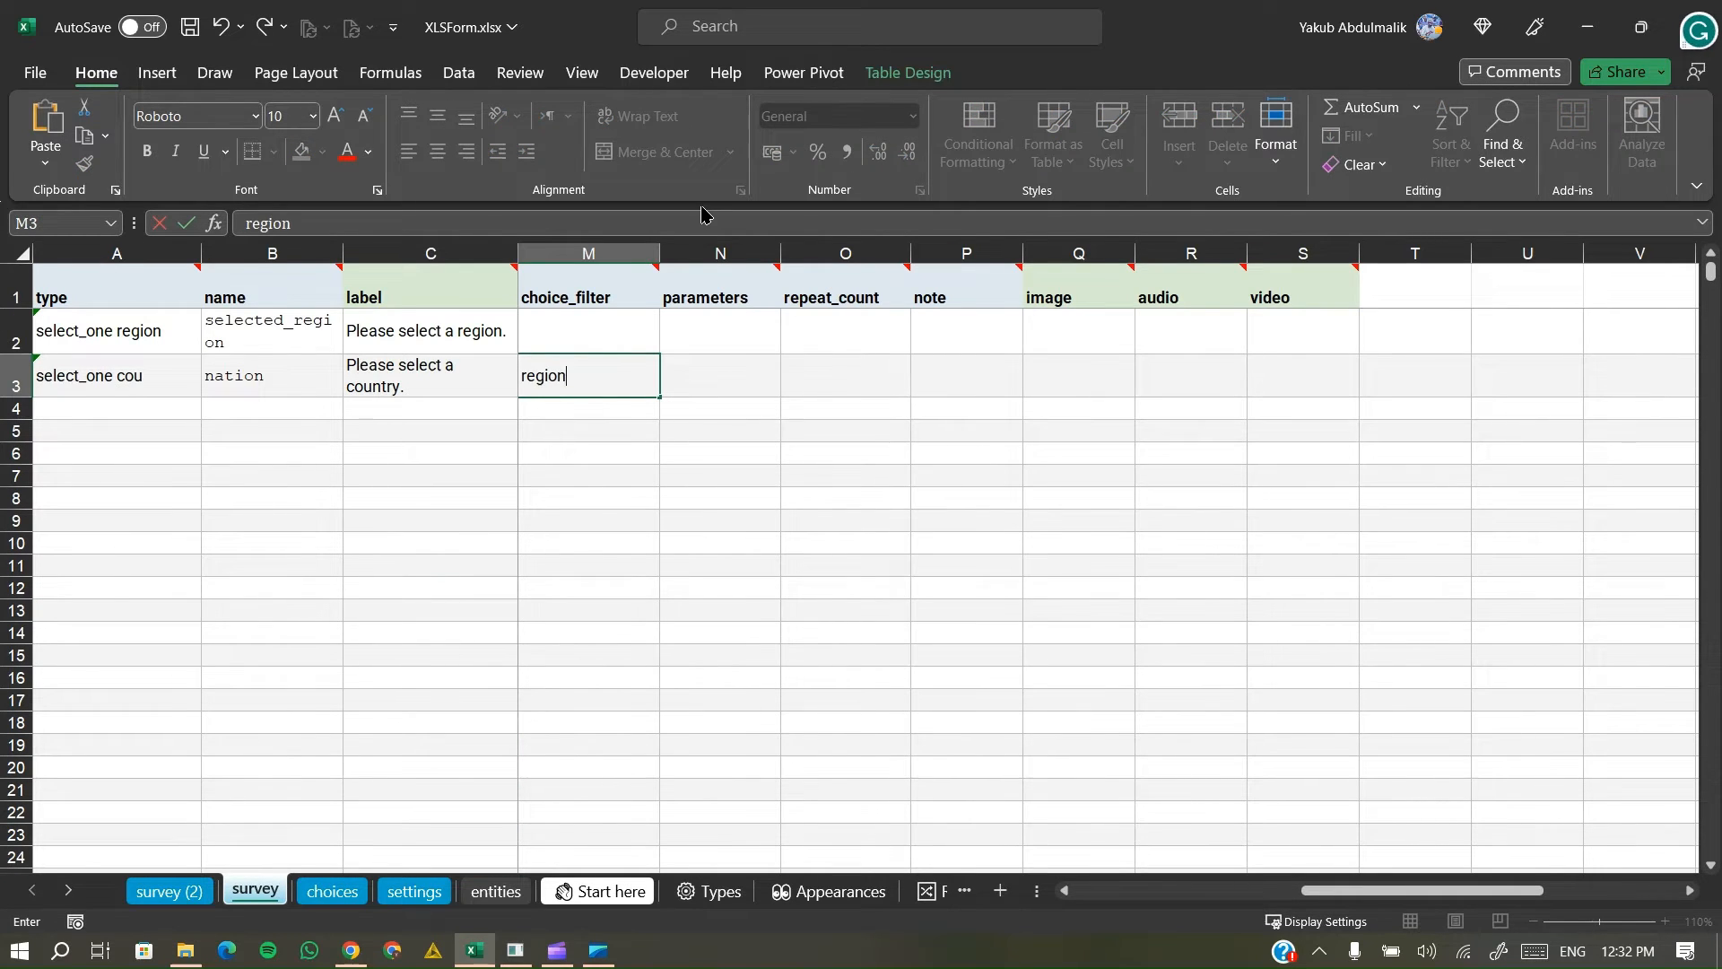
{"action": "type", "text": " ="}
{"action": "type", "text": "${"}
- Complete the choice_filter in M3 as region = ${selected_region}, copying the region question's name from B2
{"action": "left_click", "coordinate": [256, 336]}
{"action": "left_click", "coordinate": [360, 226]}
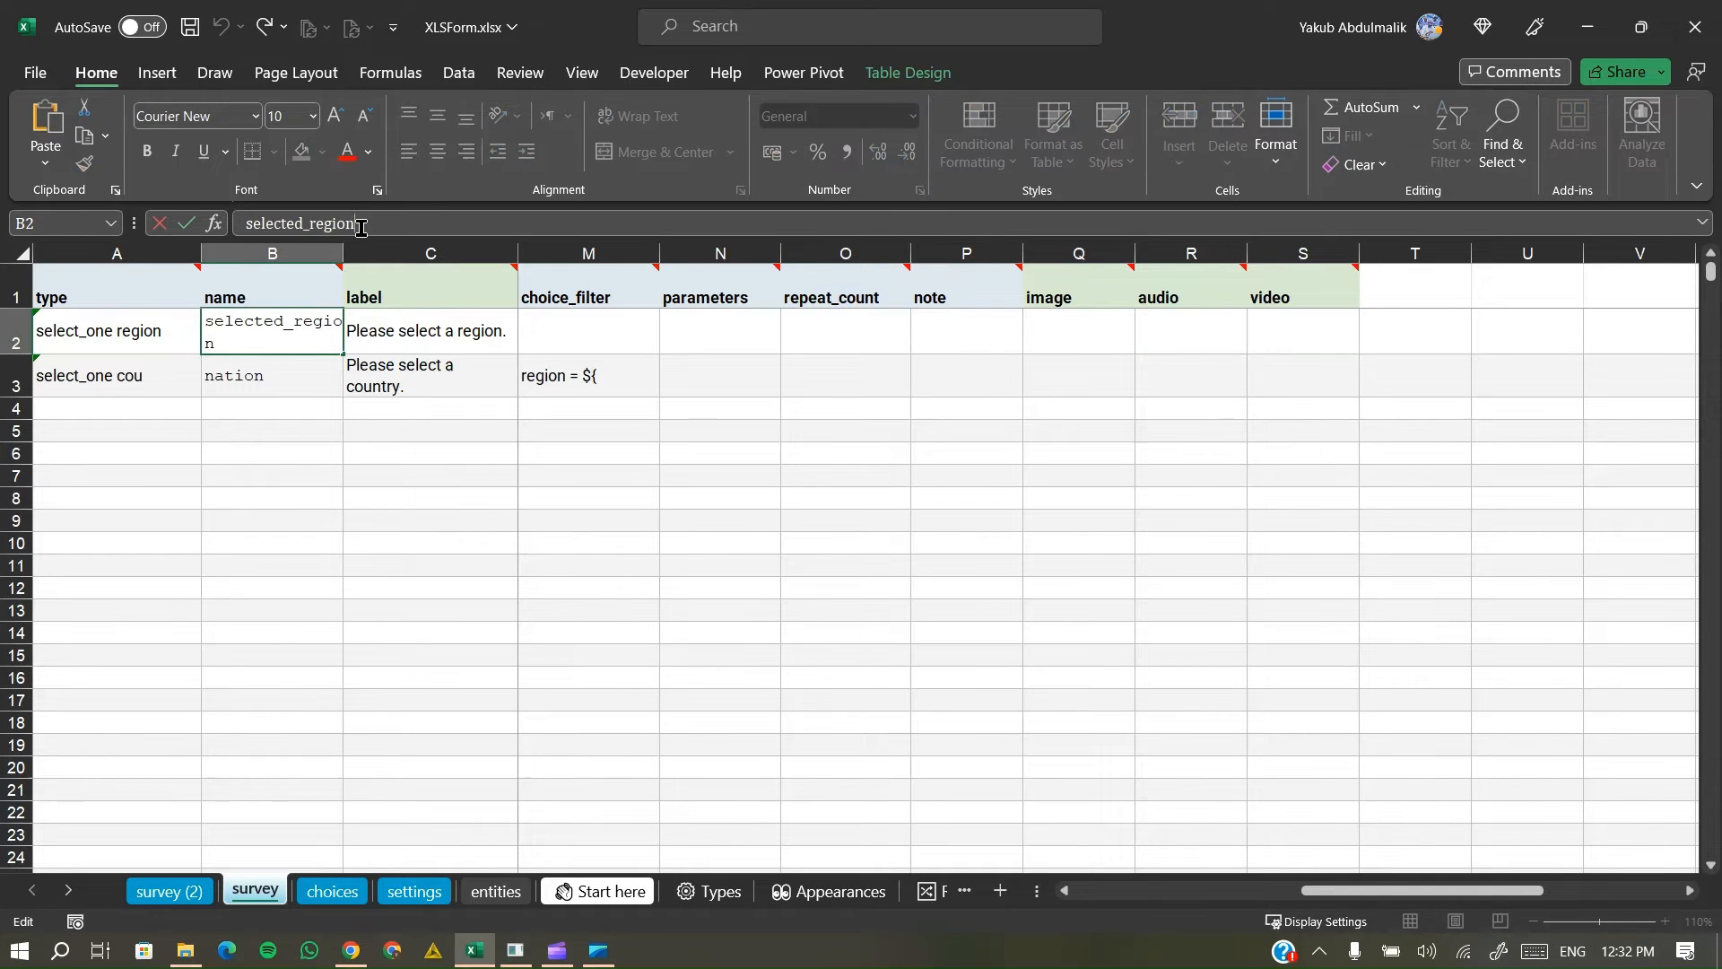
{"action": "double_click", "coordinate": [360, 226]}
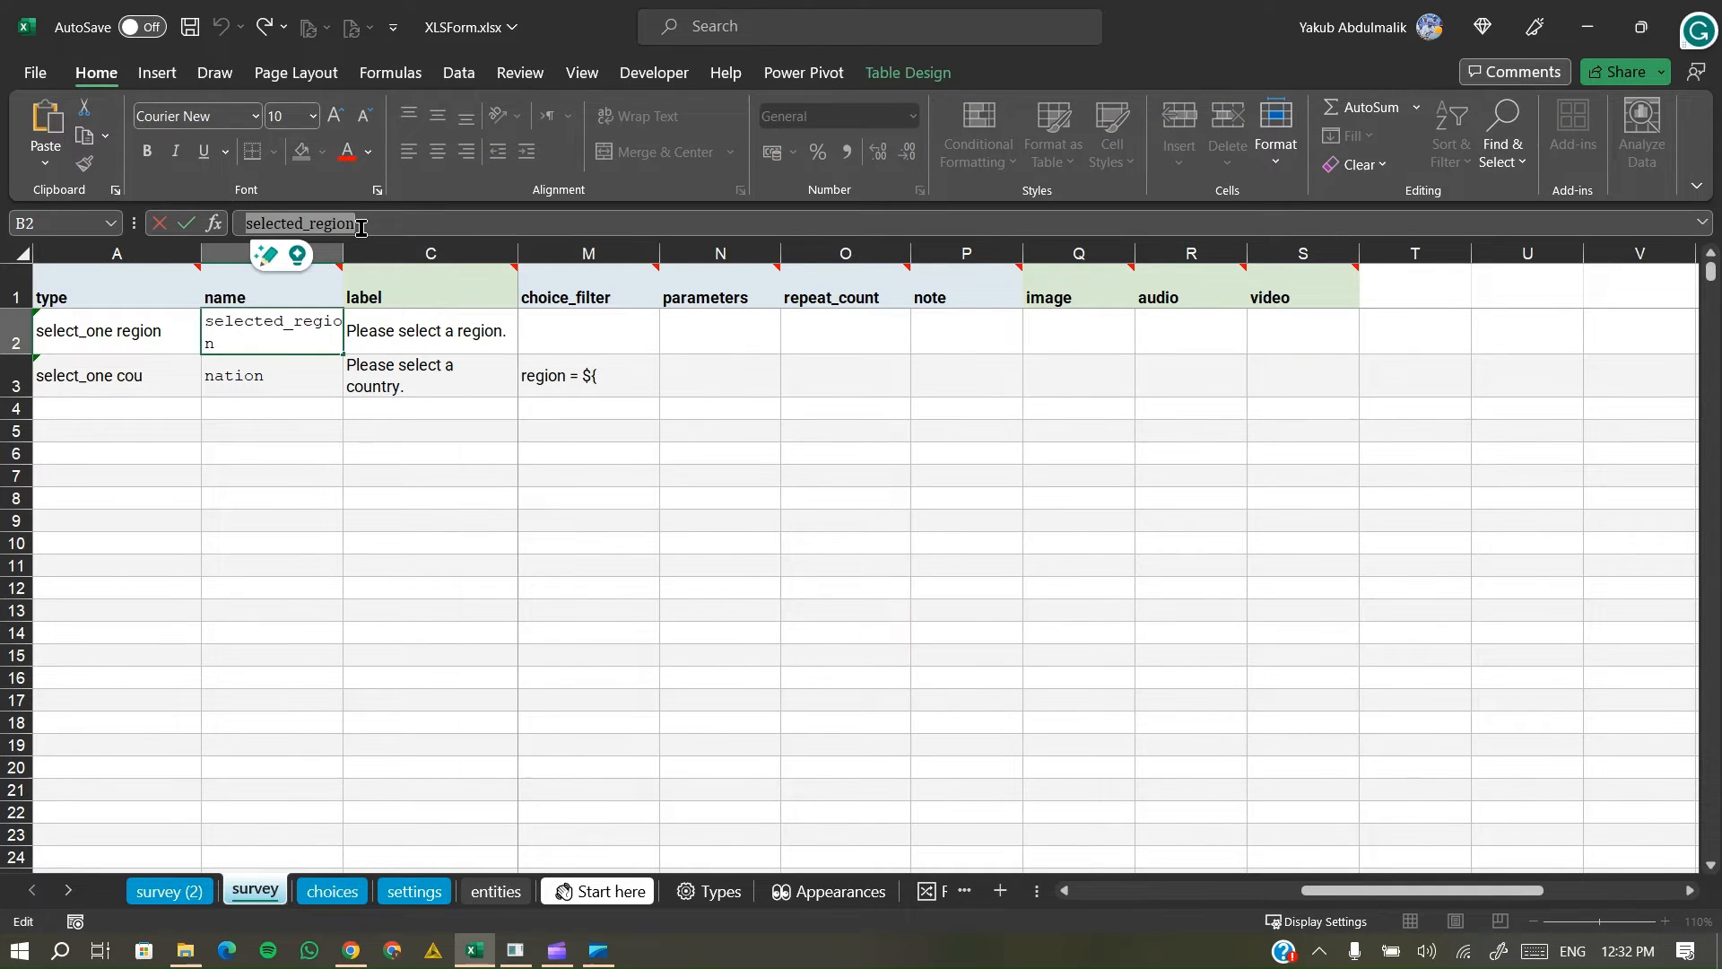
{"action": "left_click", "coordinate": [565, 390]}
{"action": "left_click", "coordinate": [350, 226]}
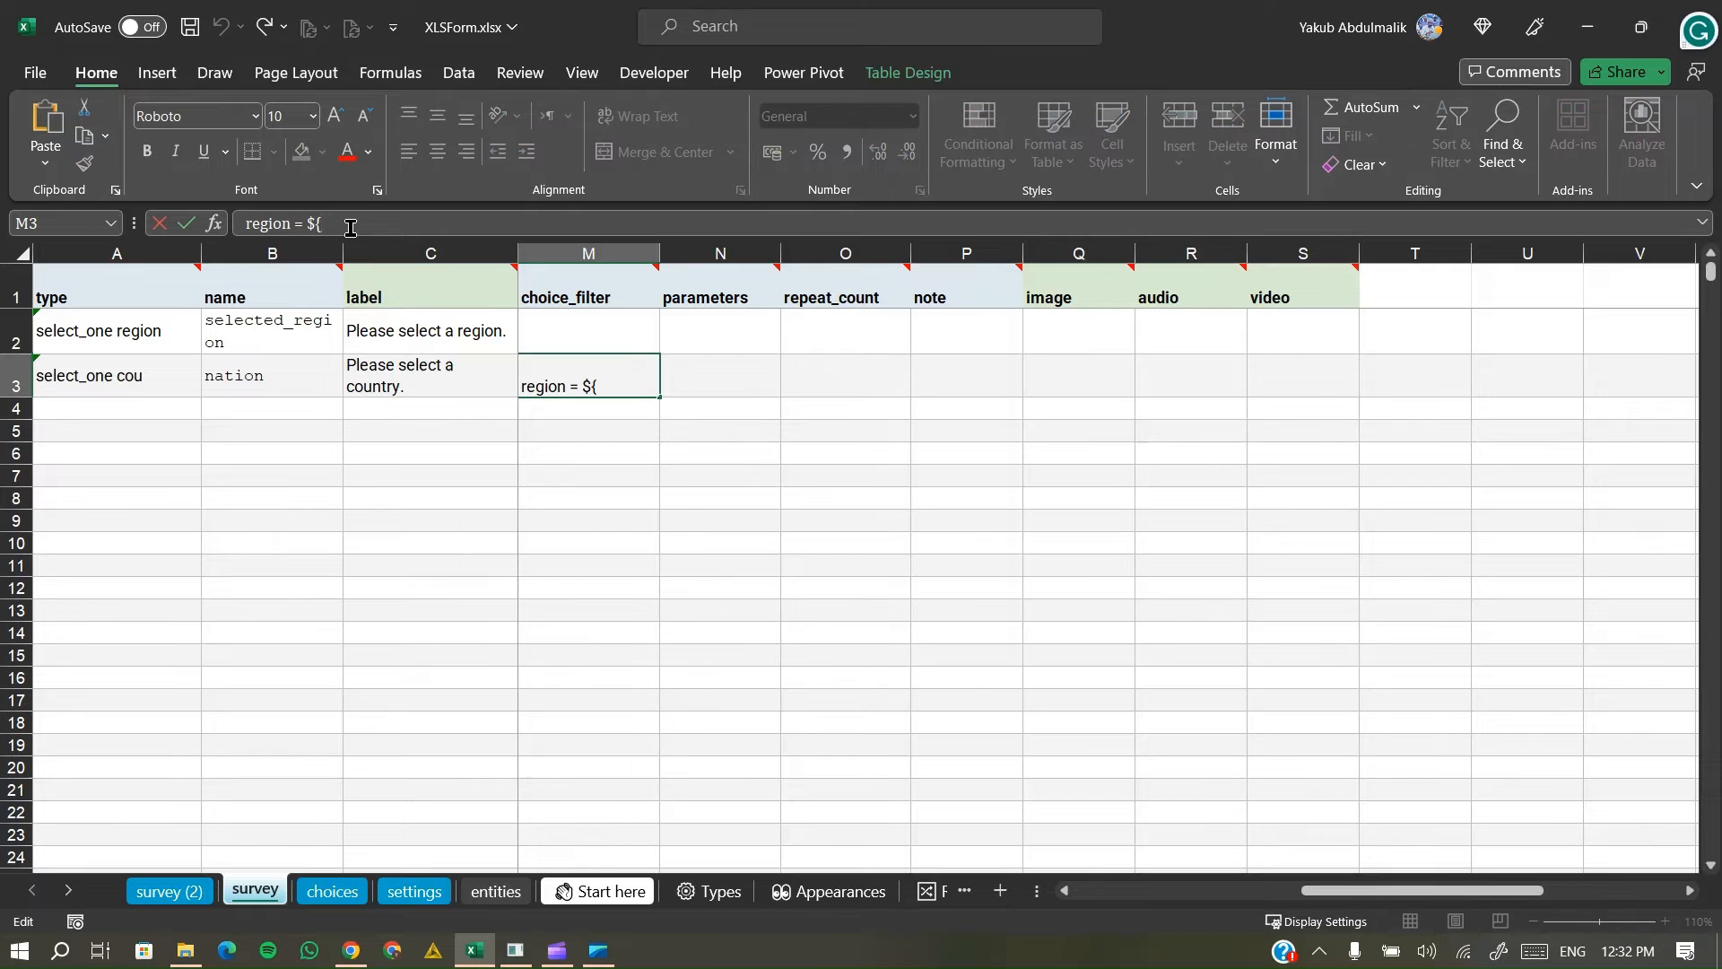
{"action": "key", "text": "ctrl+v"}
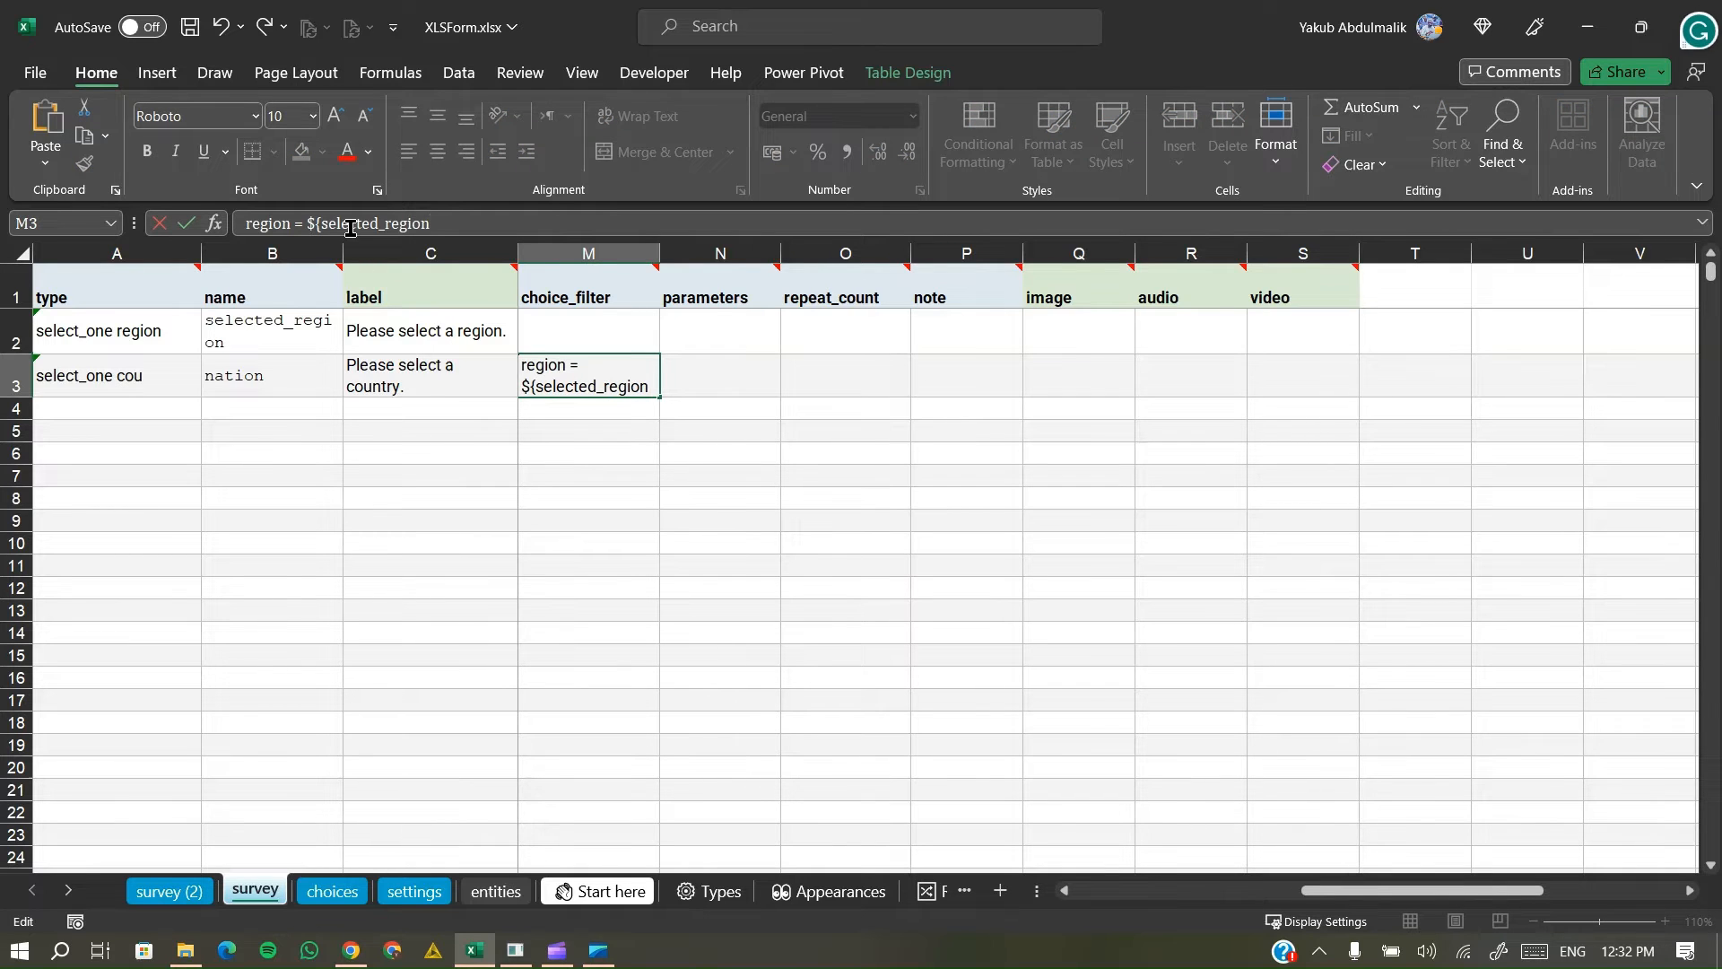
{"action": "type", "text": "}"}
{"action": "key", "text": "Return"}
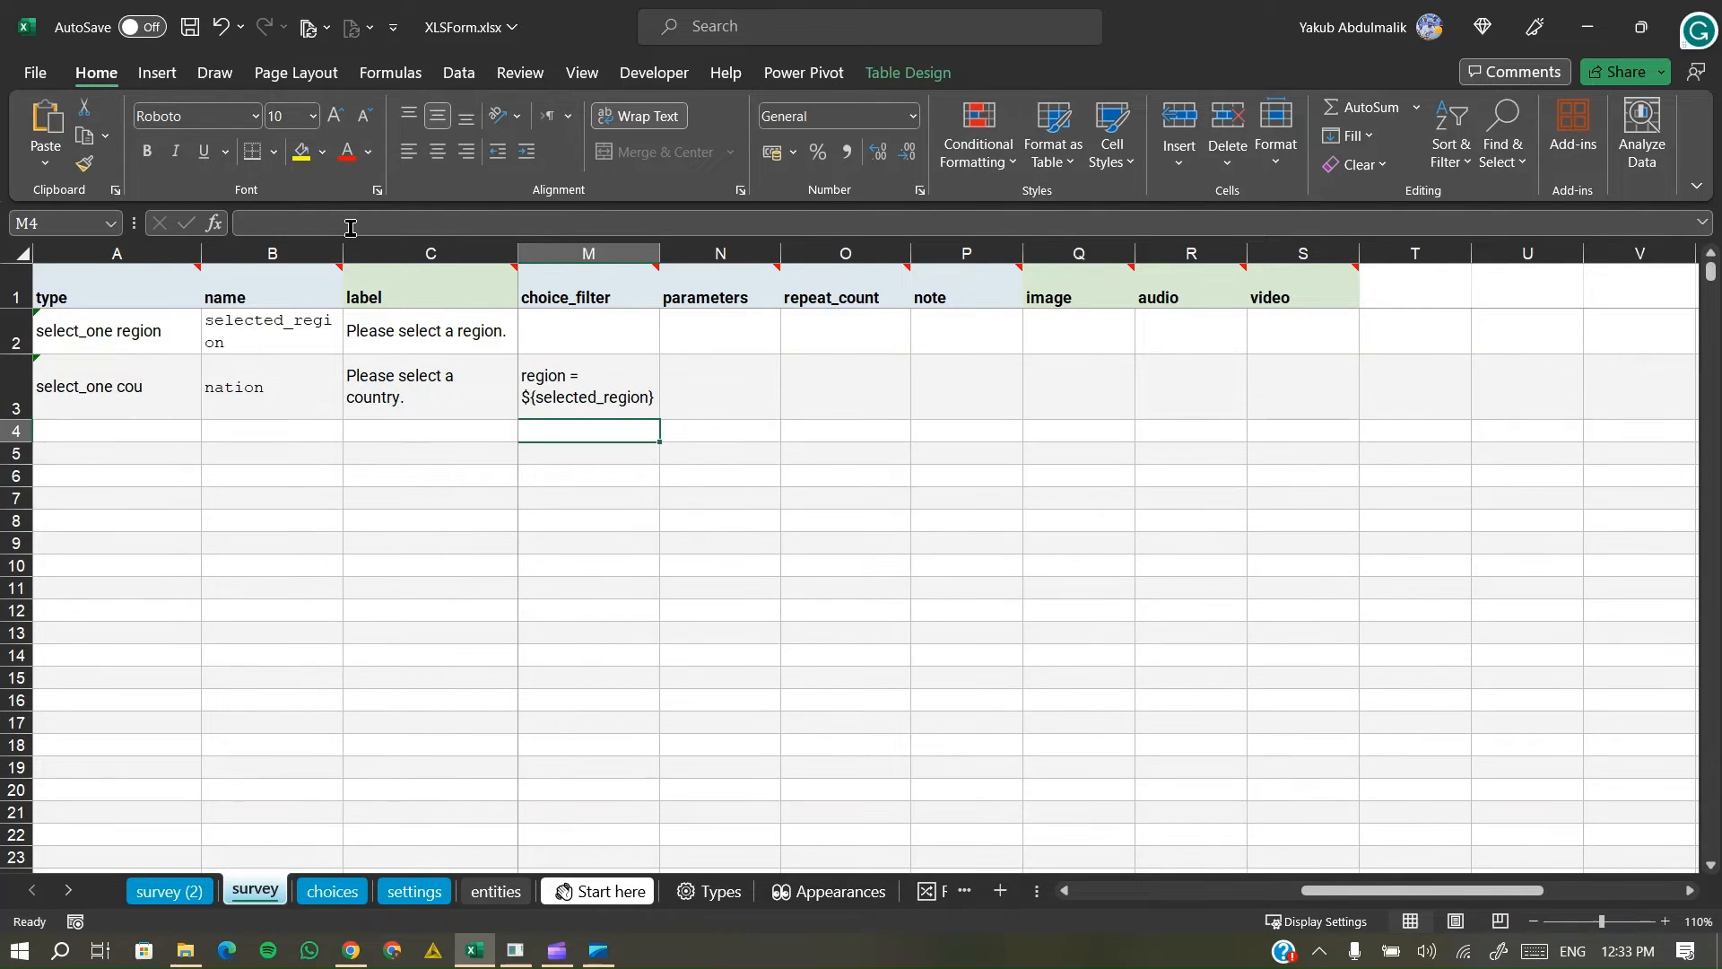
{"action": "left_click", "coordinate": [315, 891]}
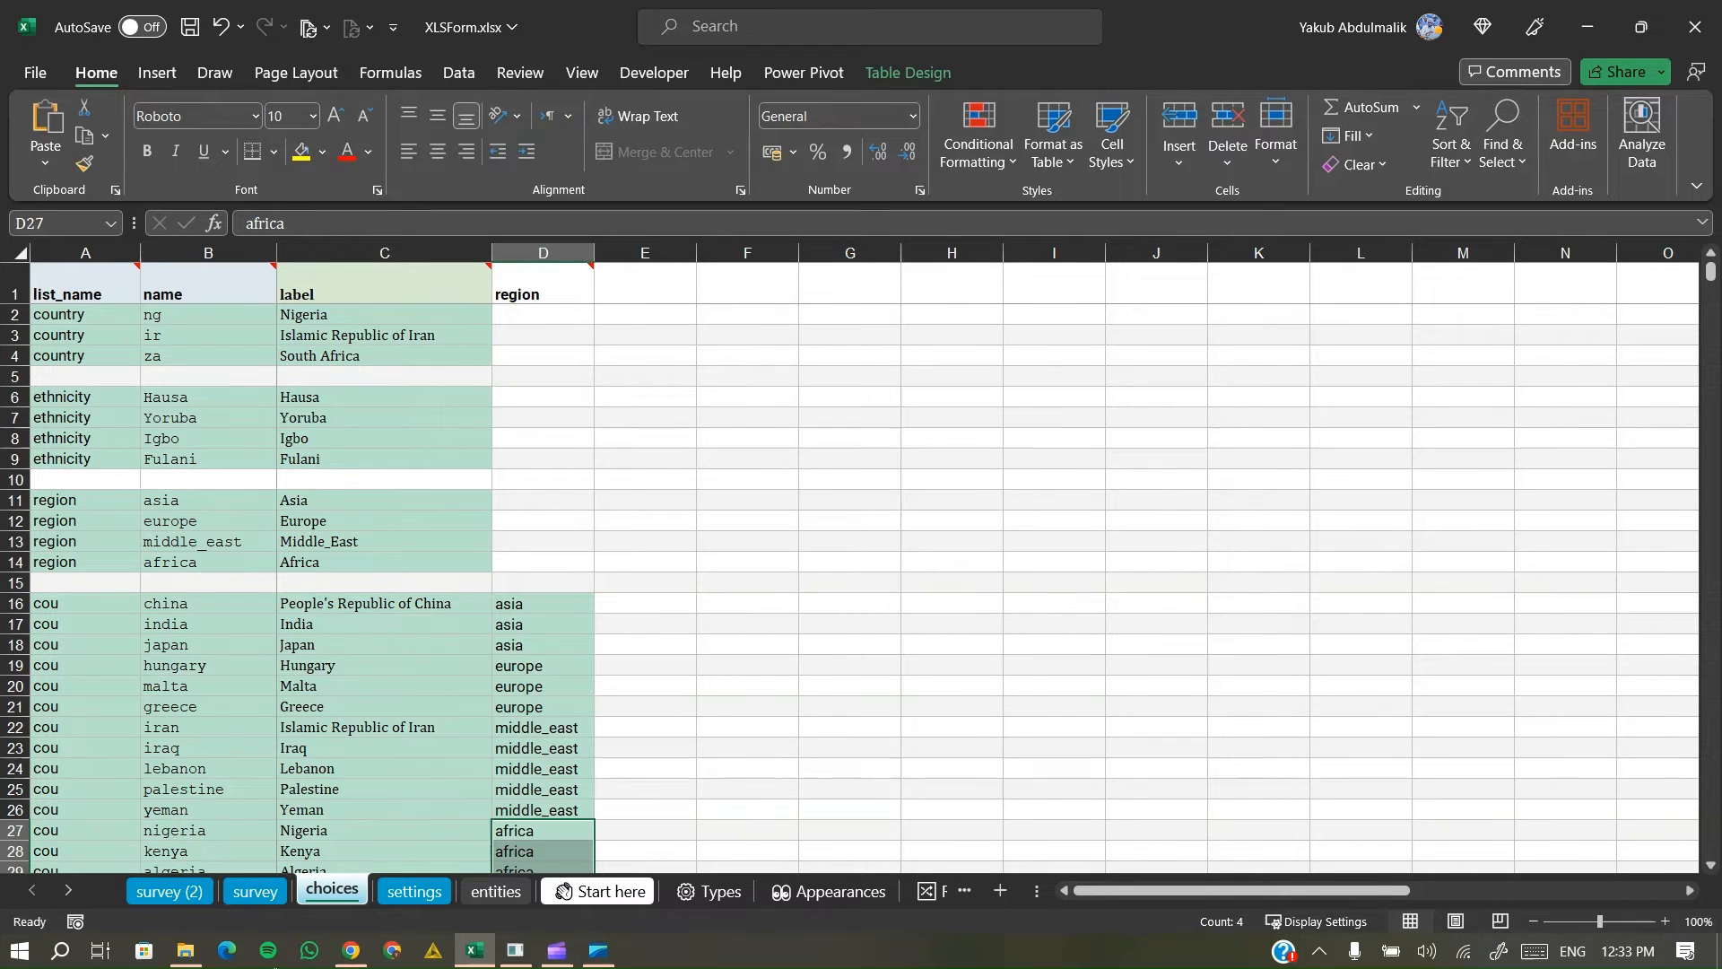
{"action": "left_click", "coordinate": [256, 891]}
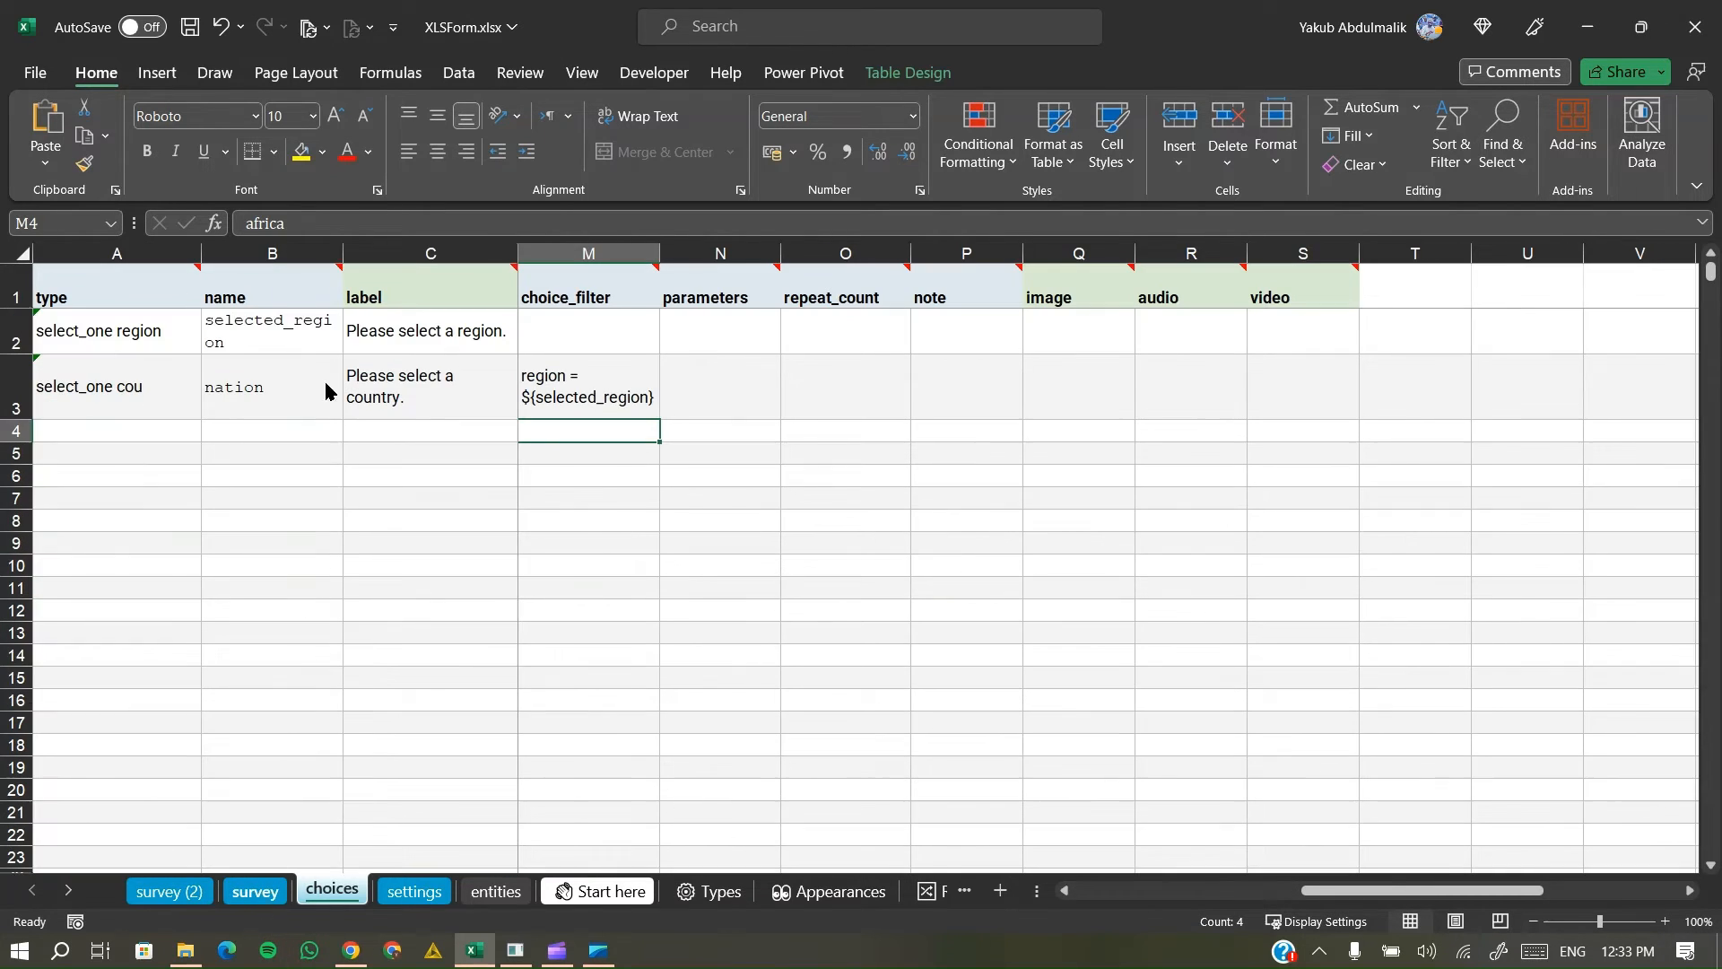
- Compare the region names in B11:B14 on the choices sheet with the region value assigned to the first country in D16
{"action": "left_click", "coordinate": [241, 350]}
{"action": "left_click", "coordinate": [165, 337]}
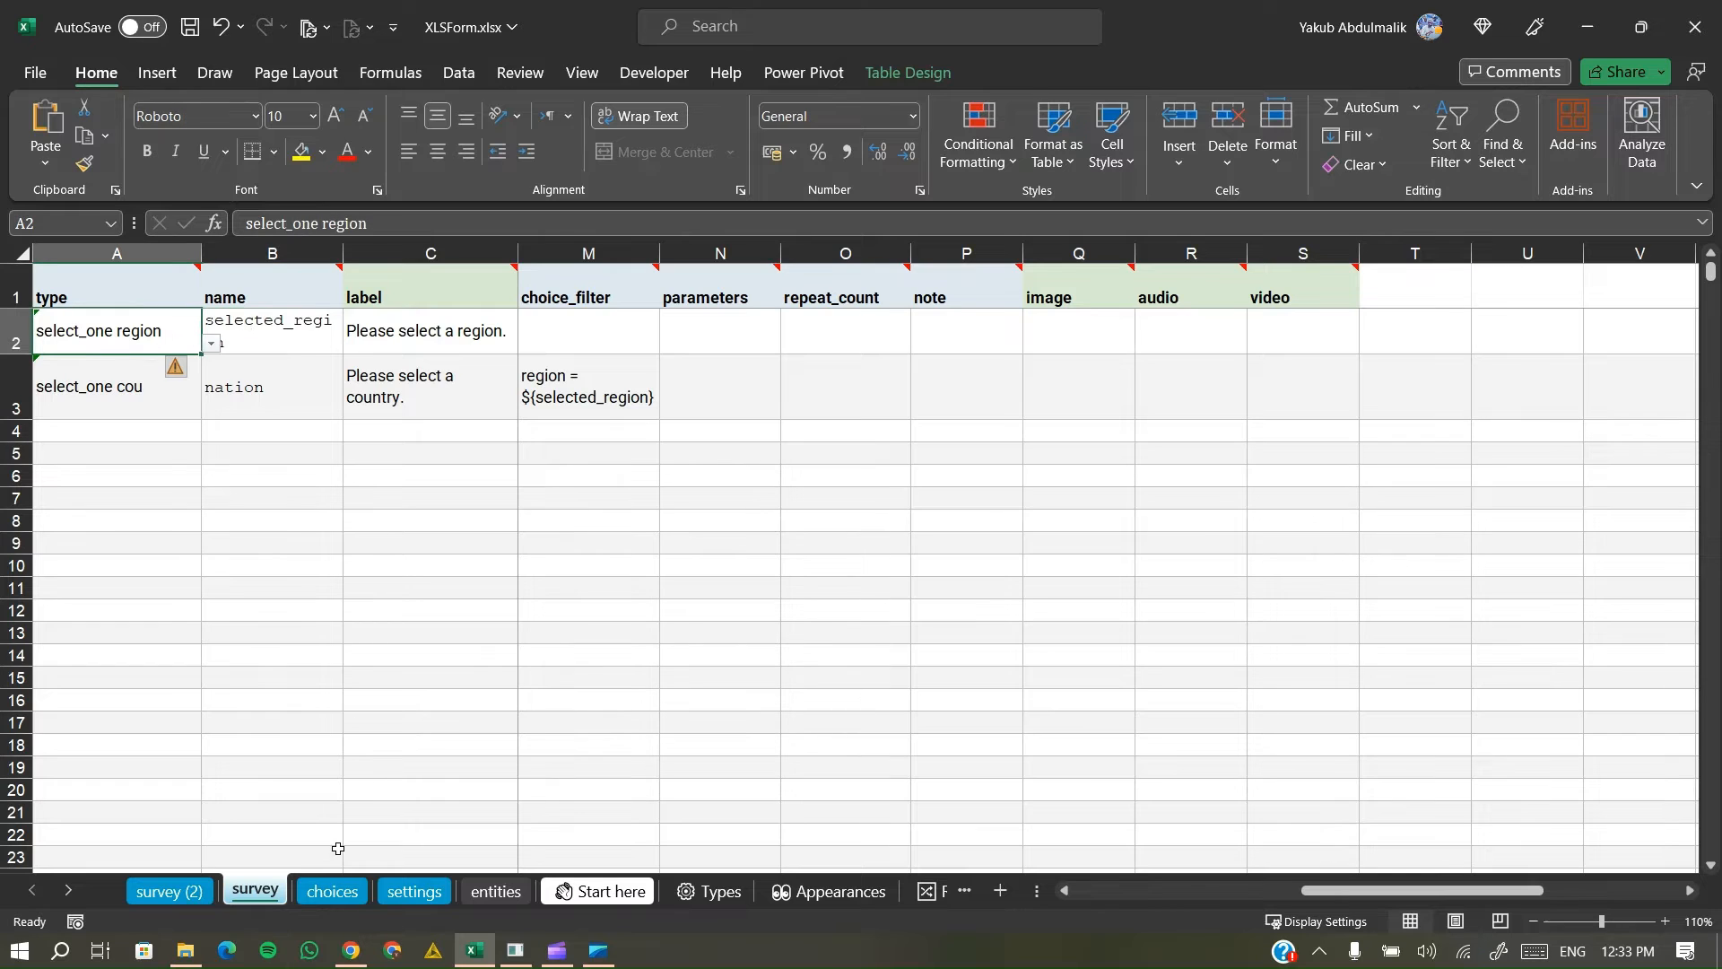
{"action": "left_click", "coordinate": [332, 891]}
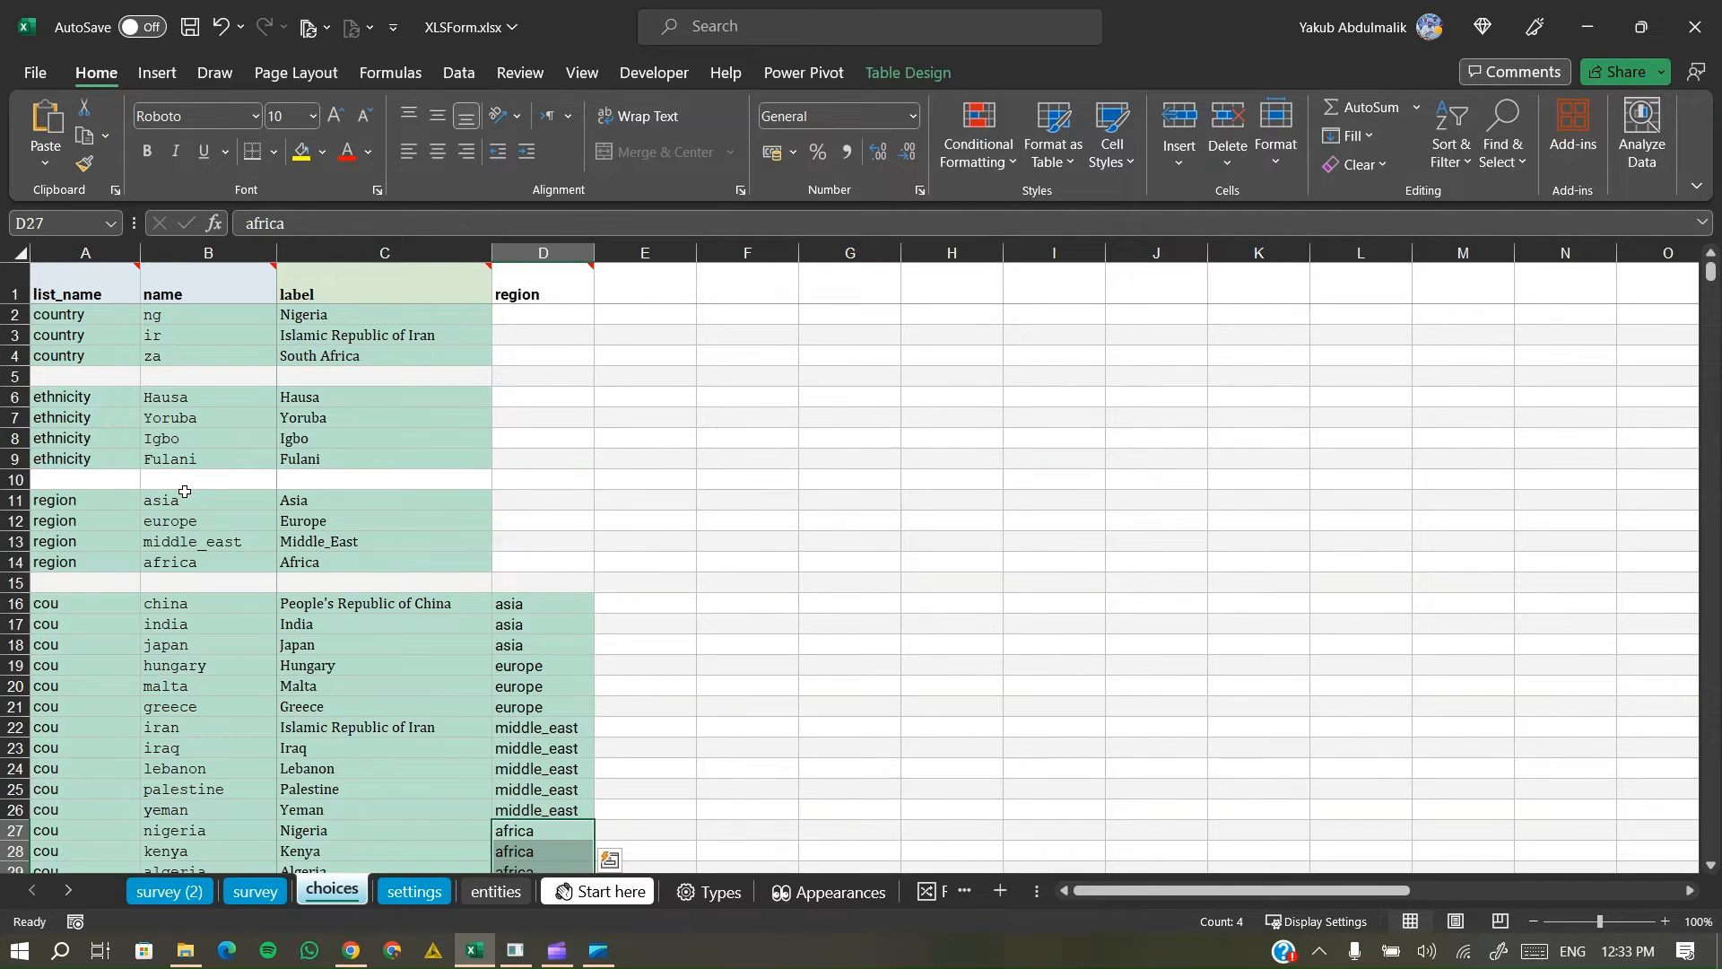
{"action": "left_click_drag", "start_coordinate": [184, 492], "coordinate": [180, 562]}
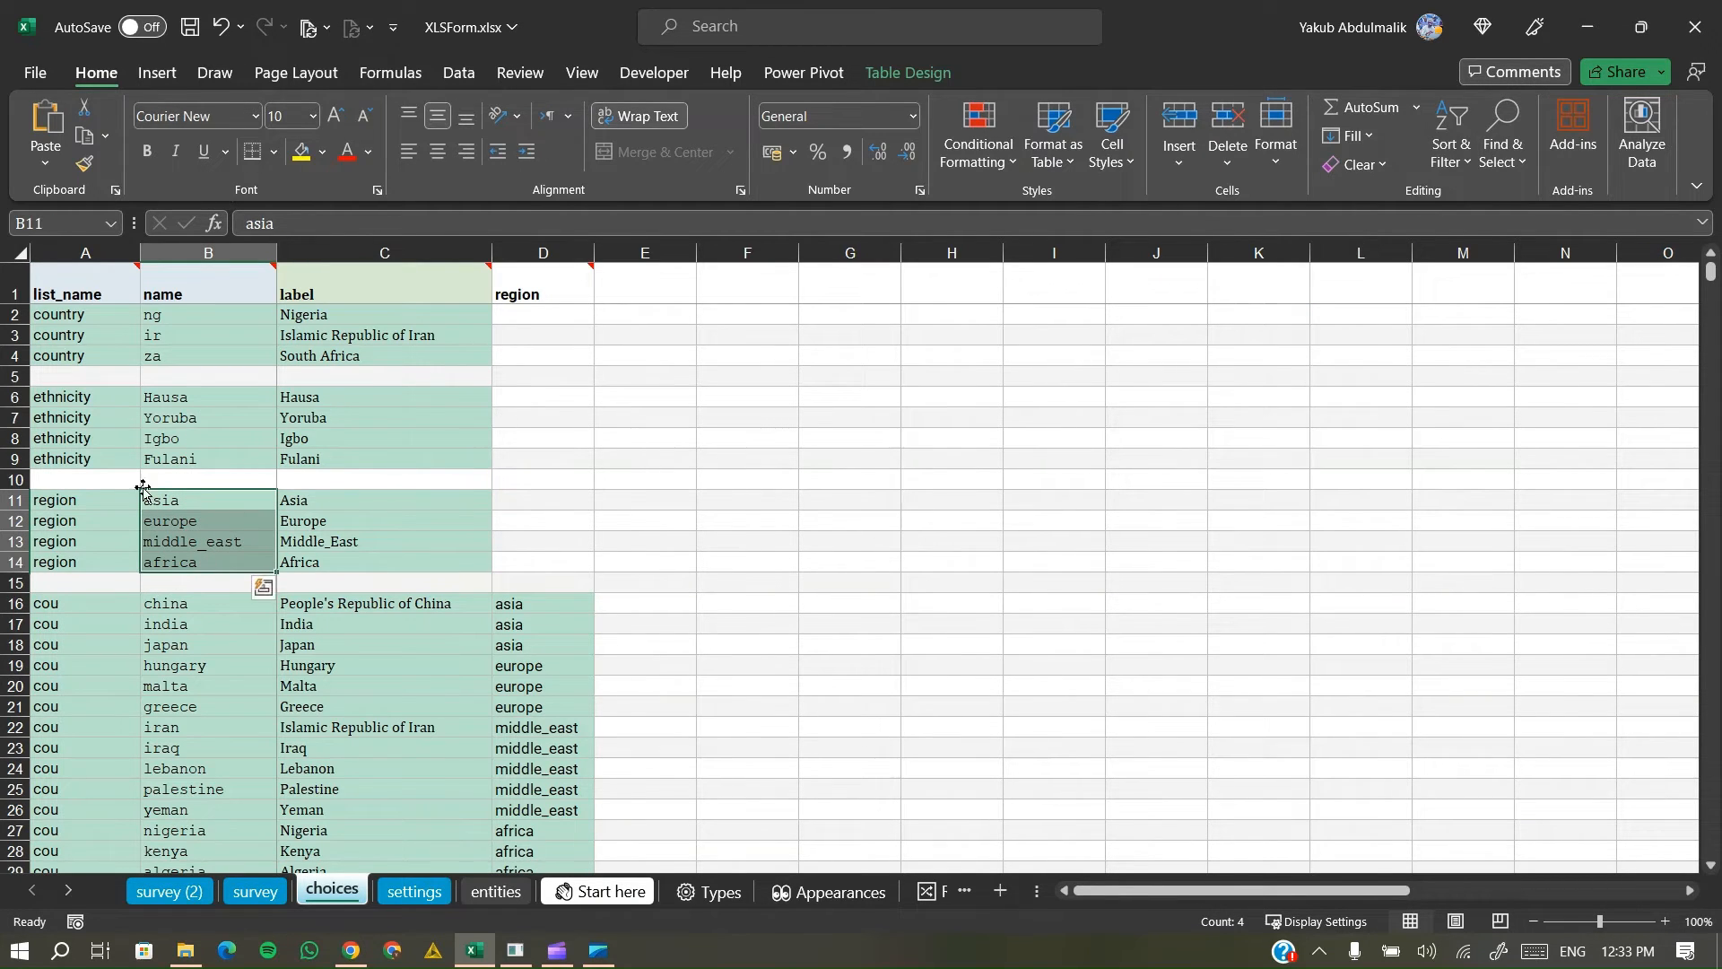
{"action": "left_click", "coordinate": [183, 501]}
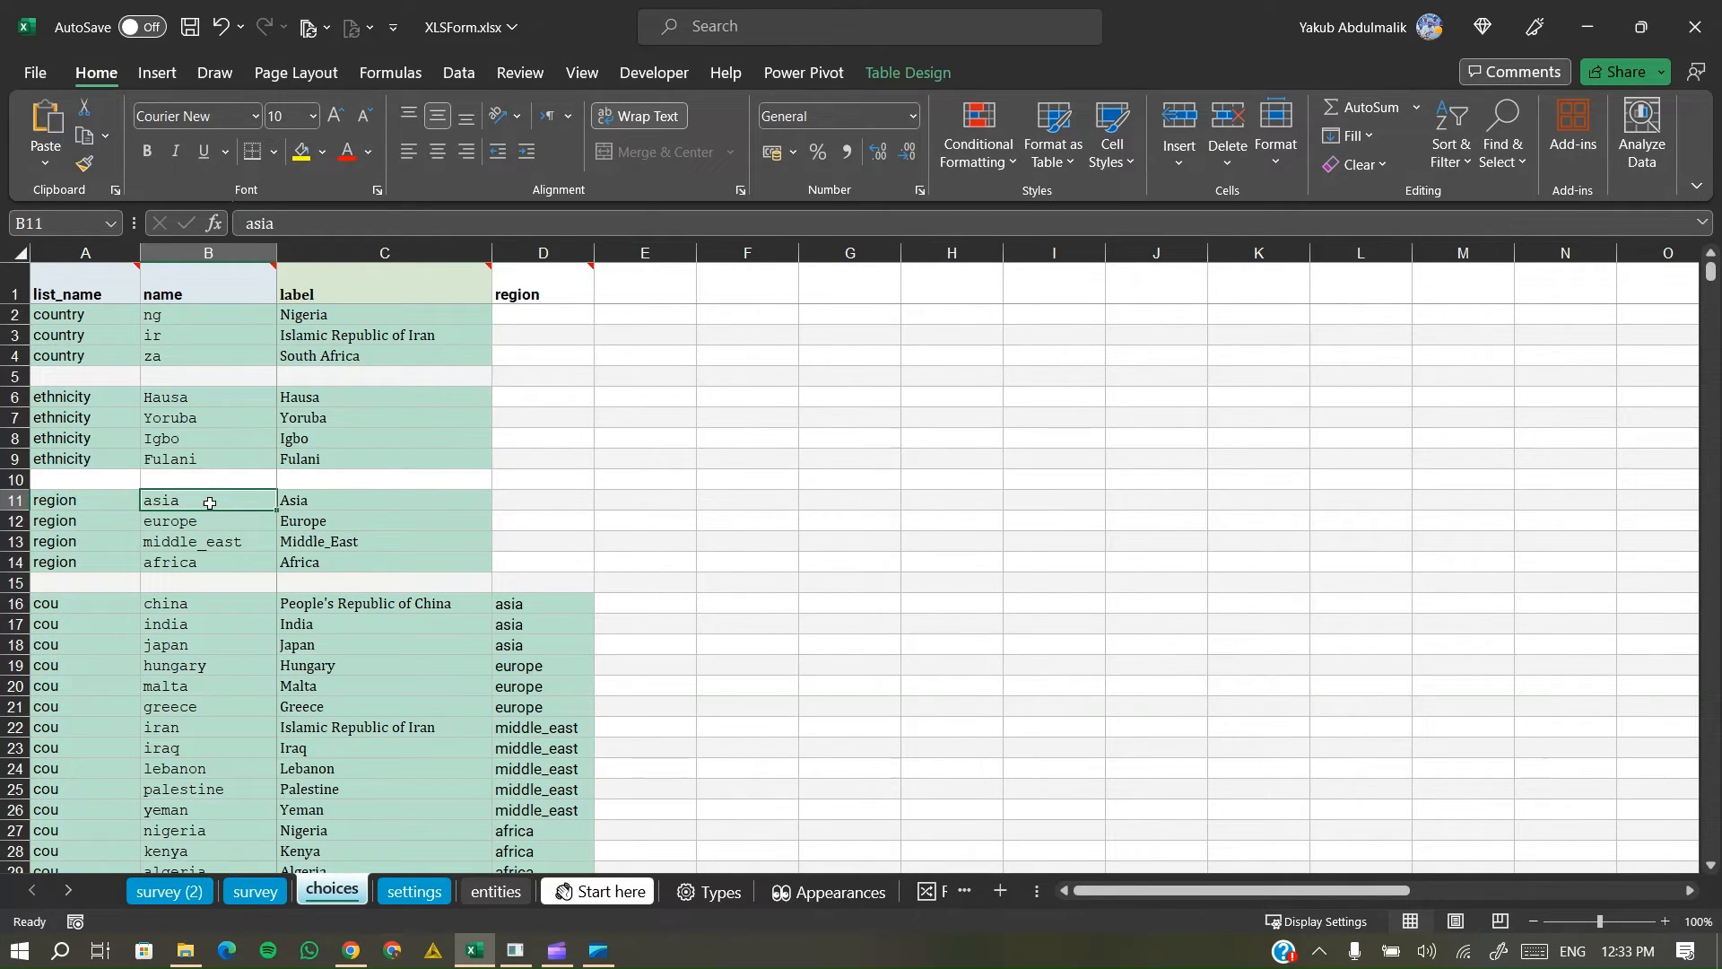
{"action": "left_click", "coordinate": [543, 606]}
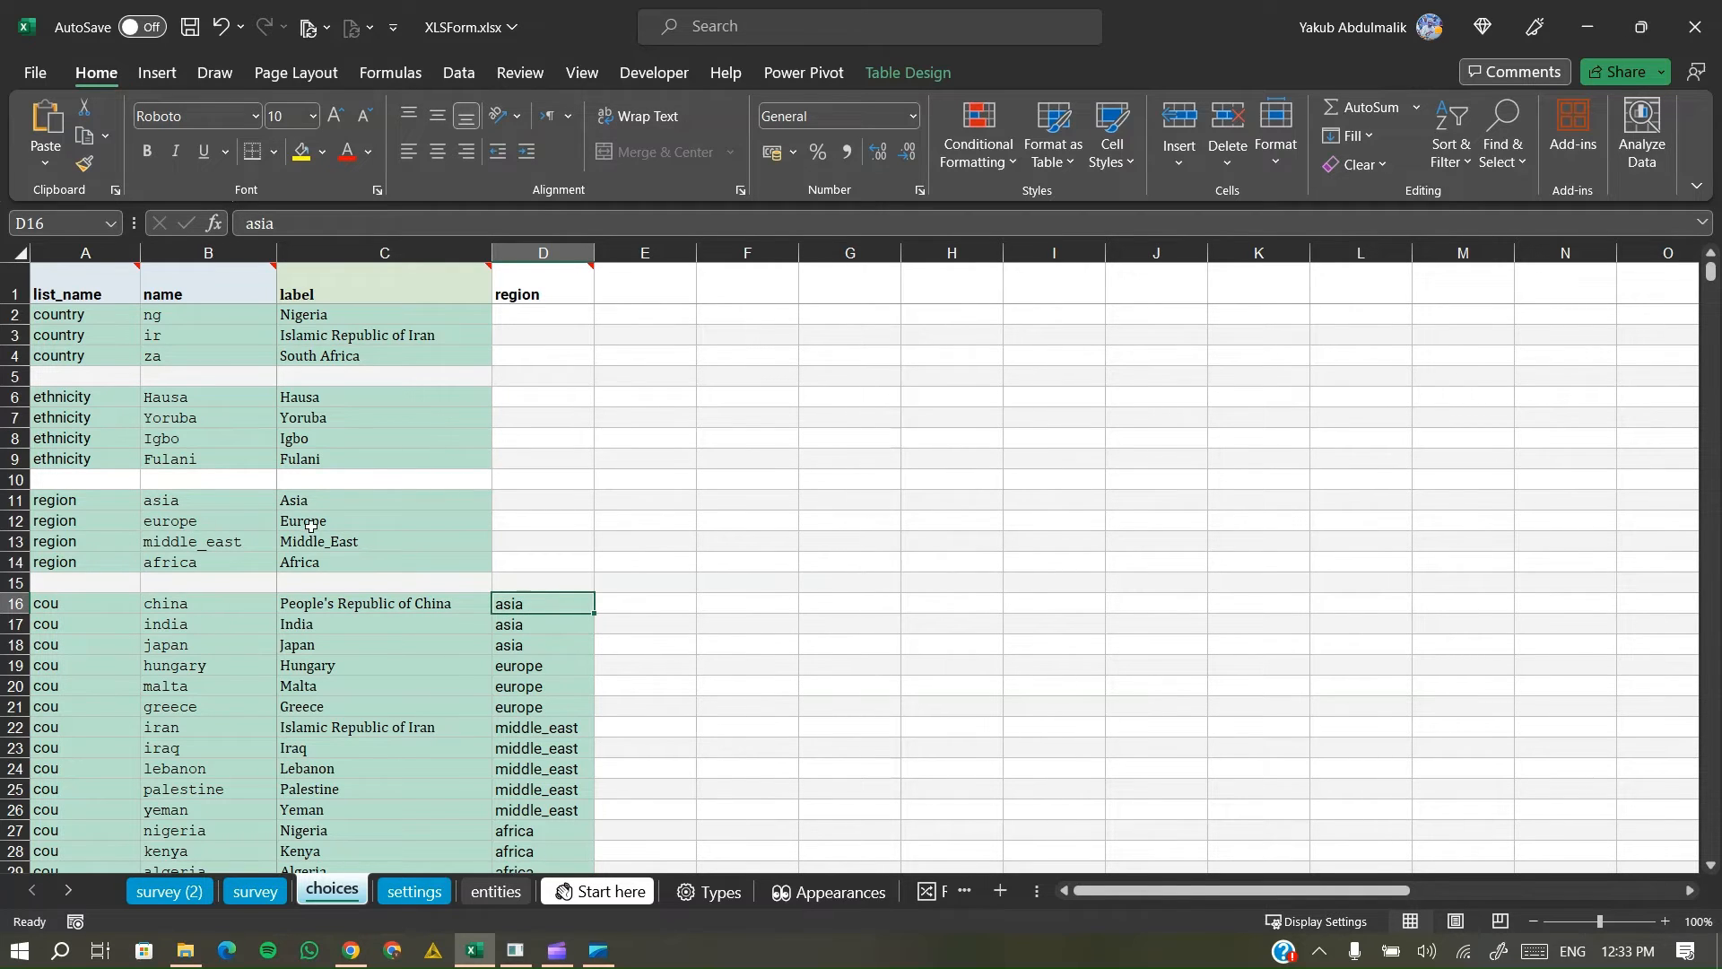
- Return to the survey sheet and save the workbook
{"action": "left_click", "coordinate": [255, 891]}
{"action": "left_click", "coordinate": [302, 494]}
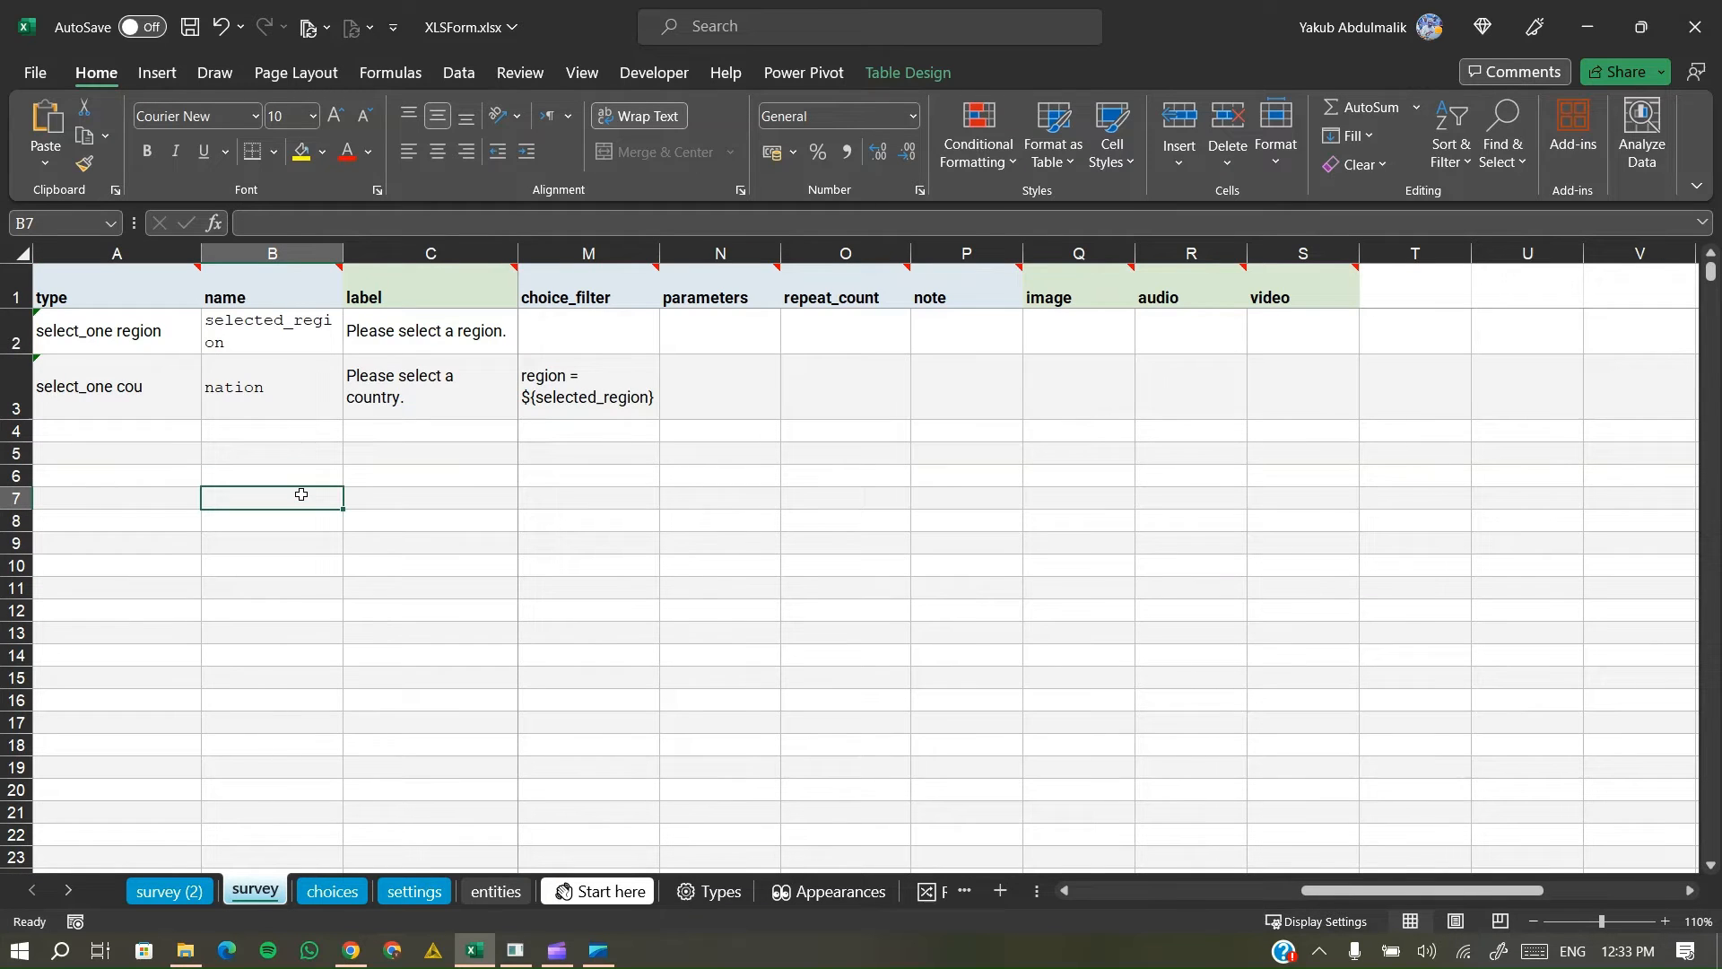
{"action": "key", "text": "ctrl+s"}
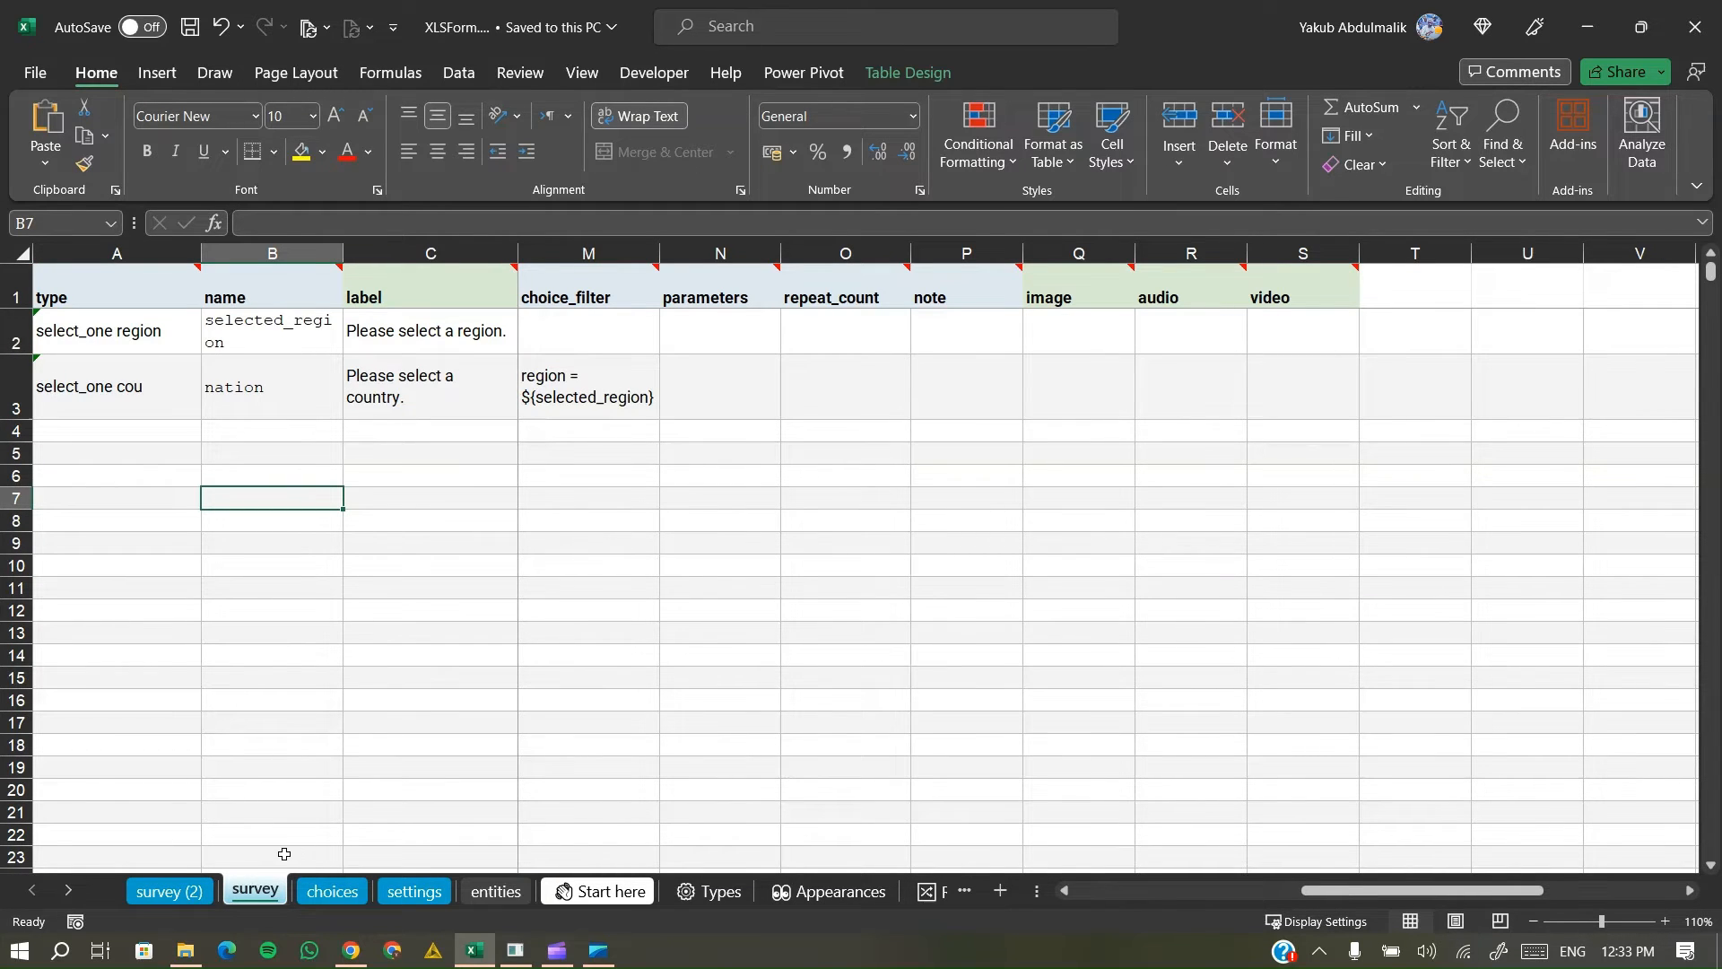
- Switch to Chrome, submit XLSForm.xlsx to XLSForm Online for conversion, and open the converted form's browser preview
{"action": "left_click", "coordinate": [352, 950]}
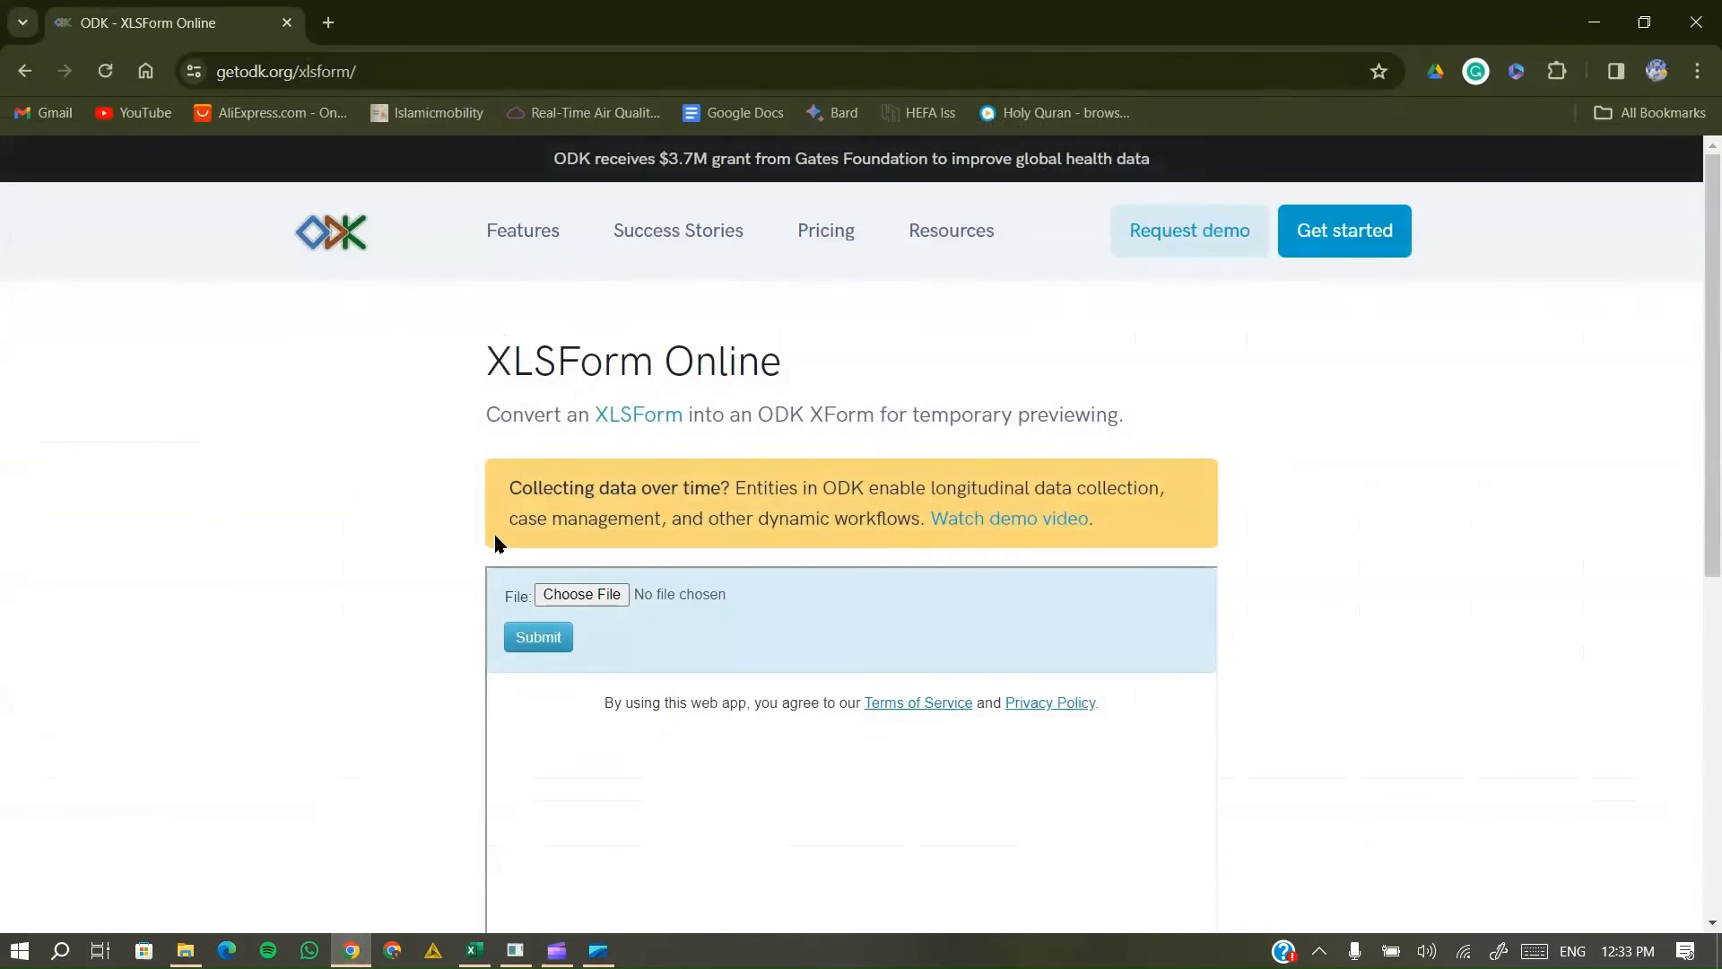
{"action": "left_click", "coordinate": [548, 597]}
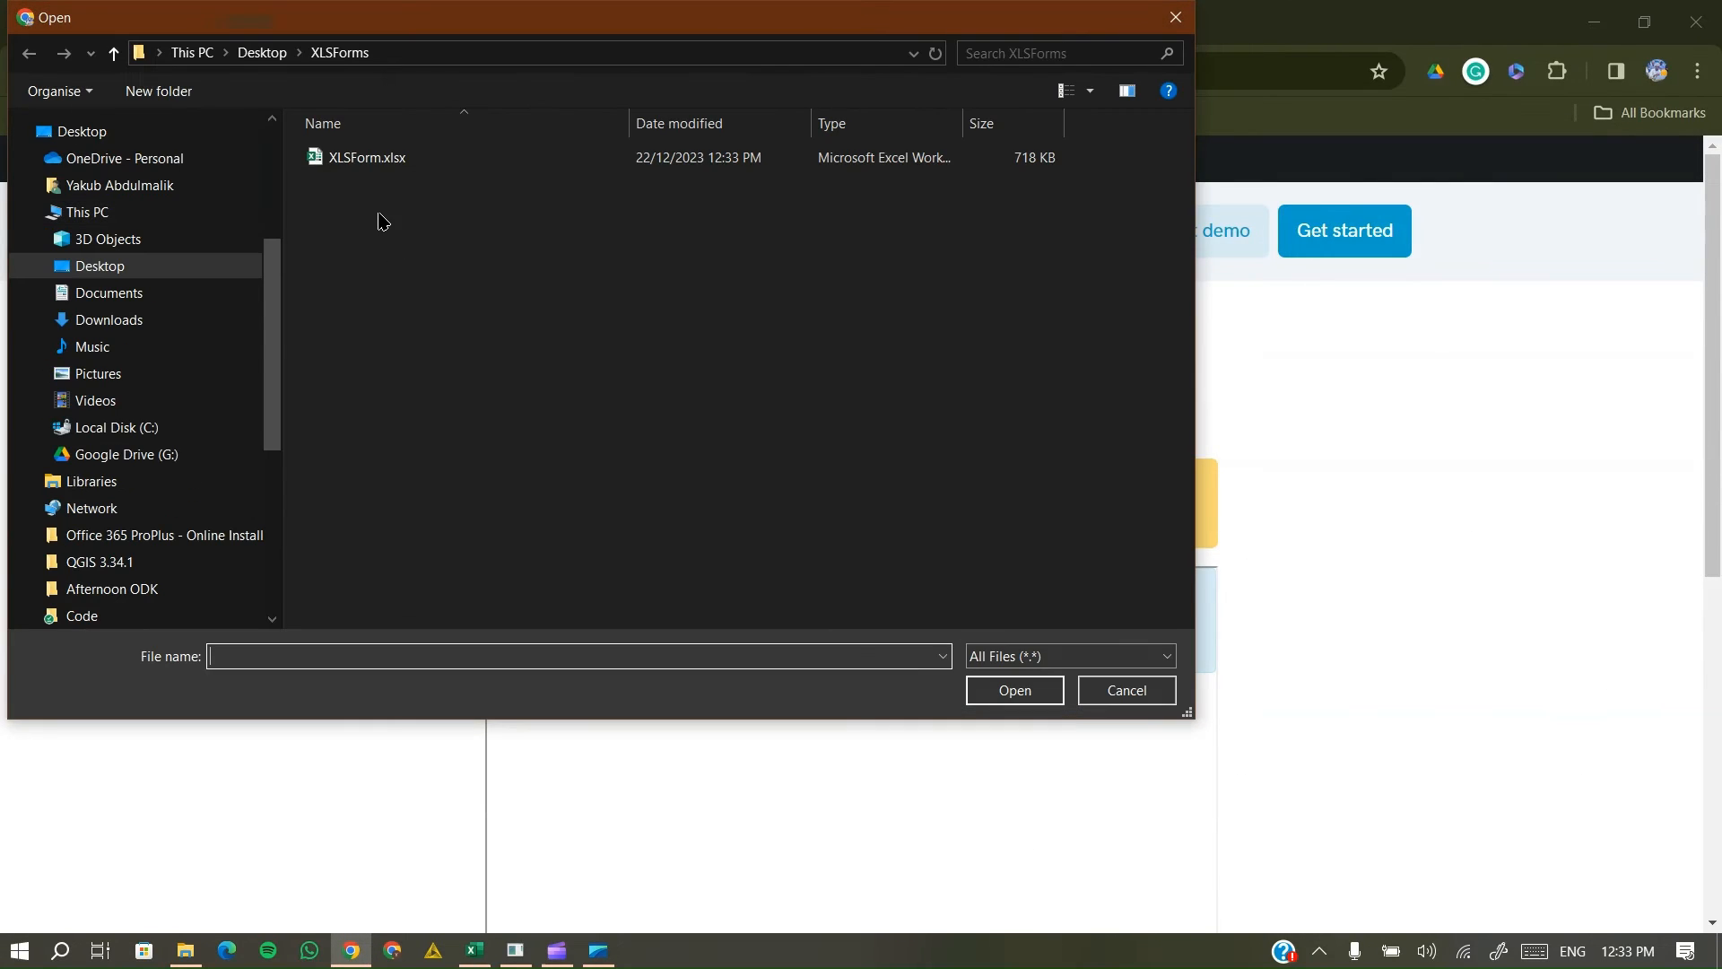
{"action": "double_click", "coordinate": [392, 161]}
{"action": "left_click", "coordinate": [557, 646]}
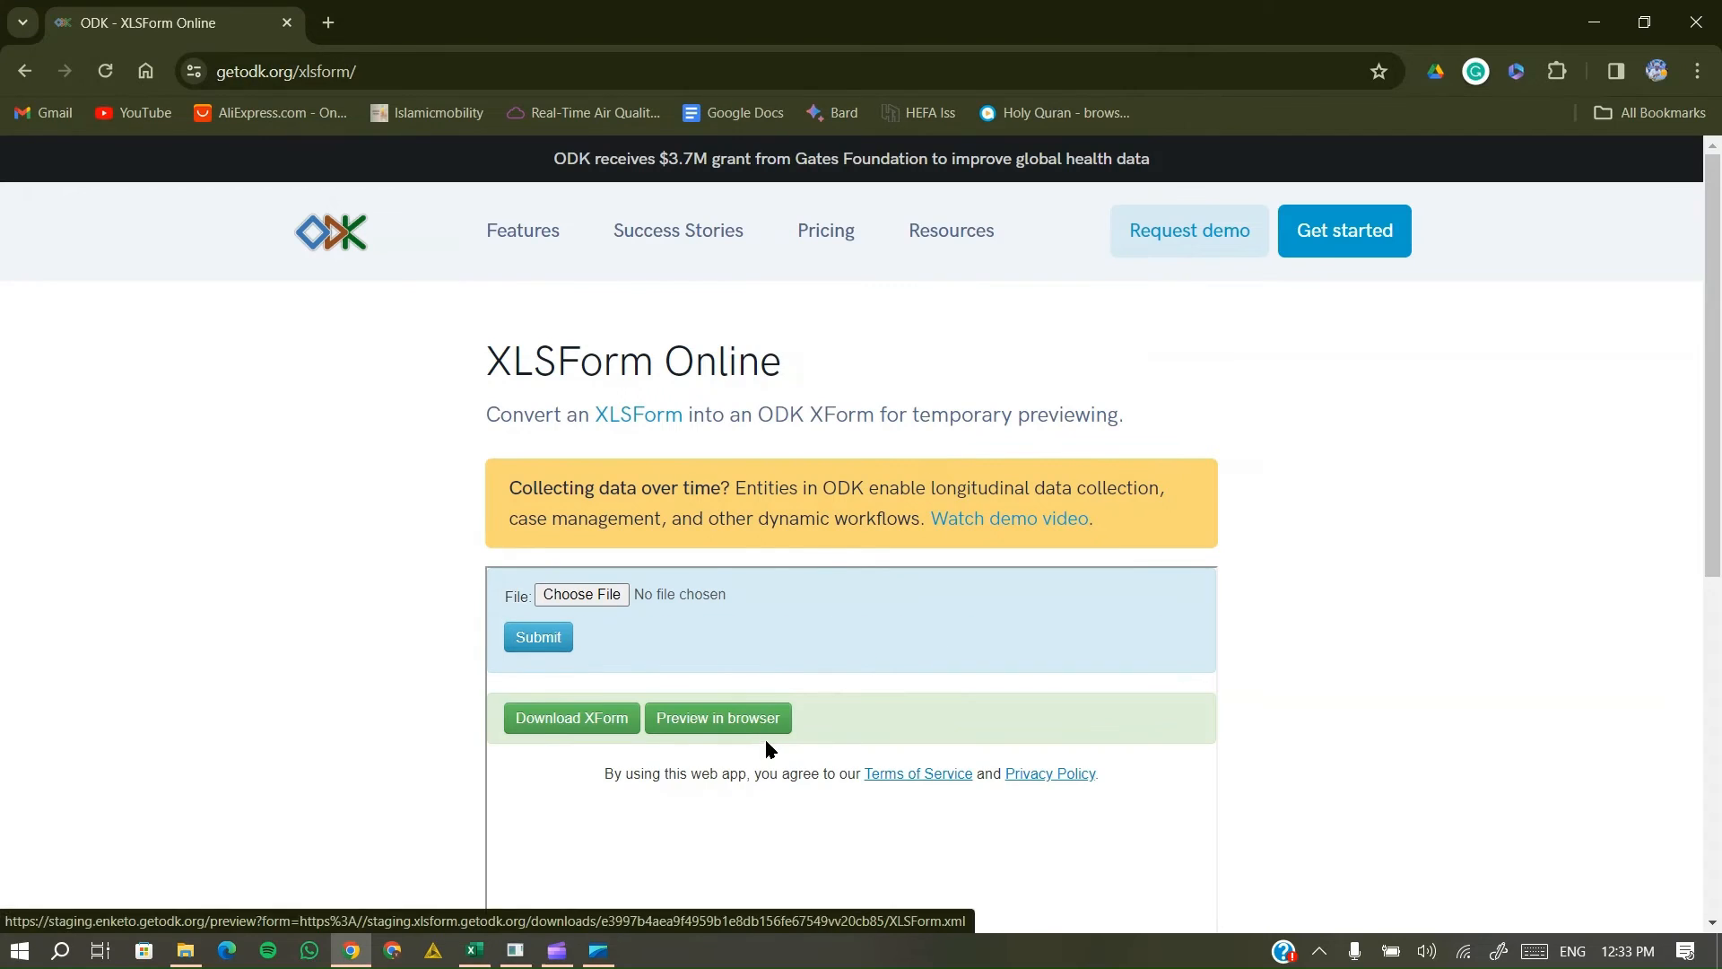
{"action": "left_click", "coordinate": [764, 732]}
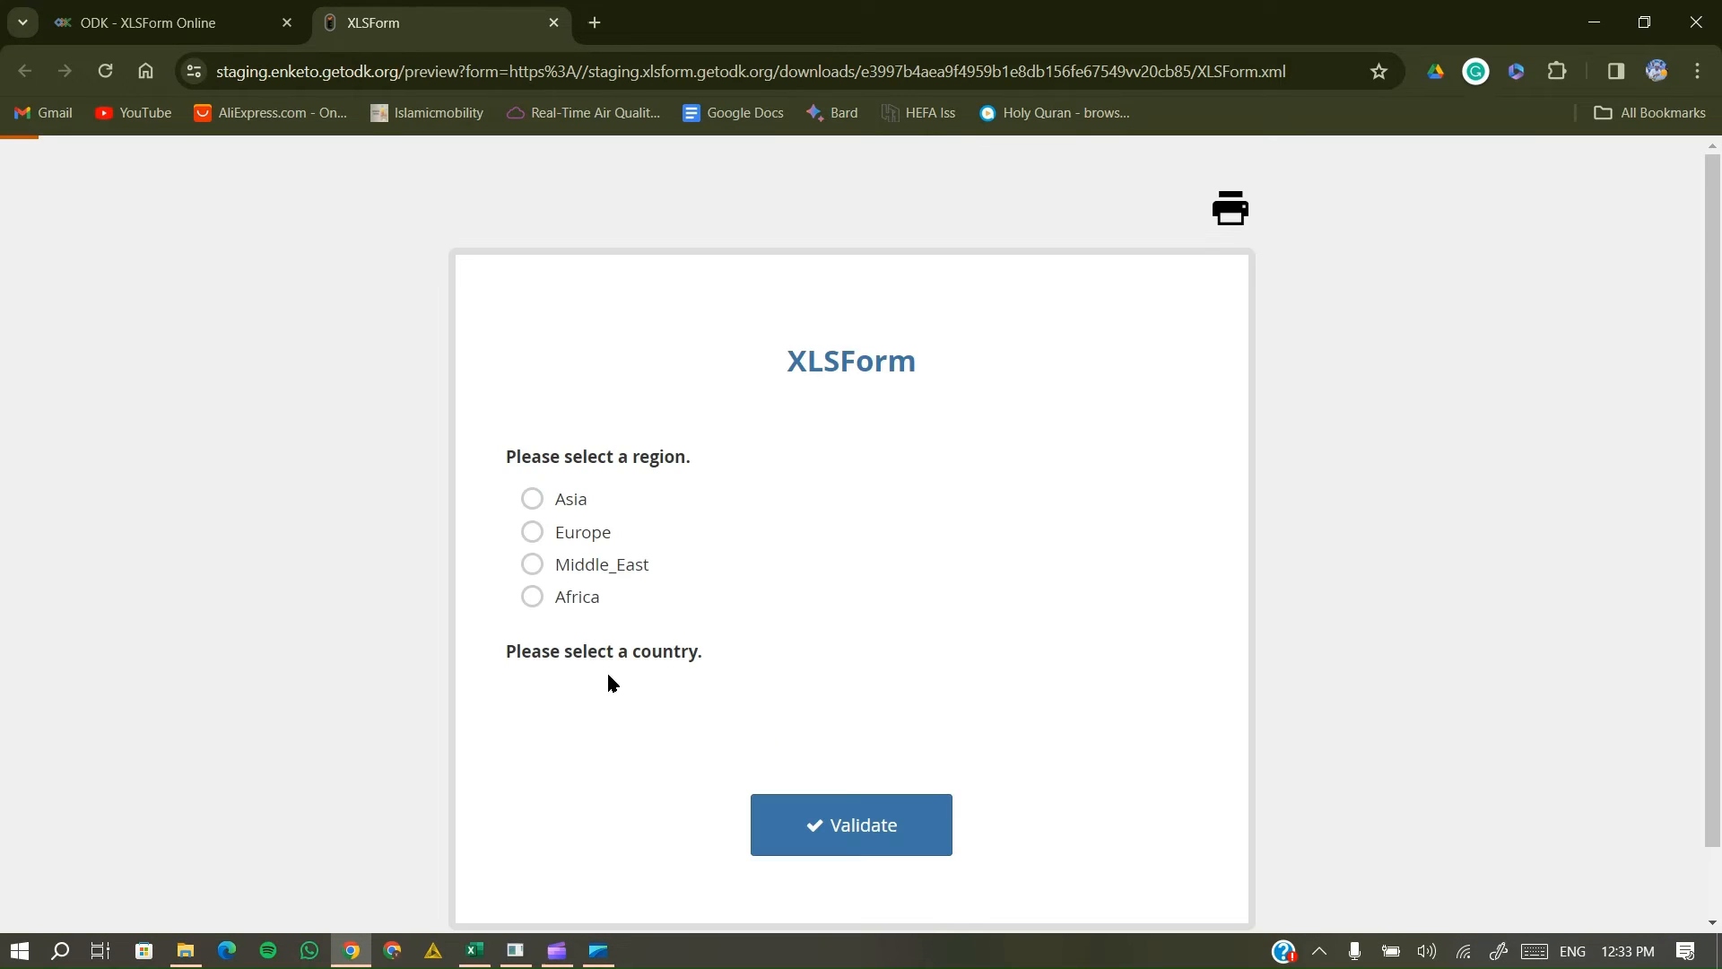
- Test the country filter in the preview by selecting Asia and trying People's Republic of China, India and Japan
{"action": "left_click", "coordinate": [558, 502]}
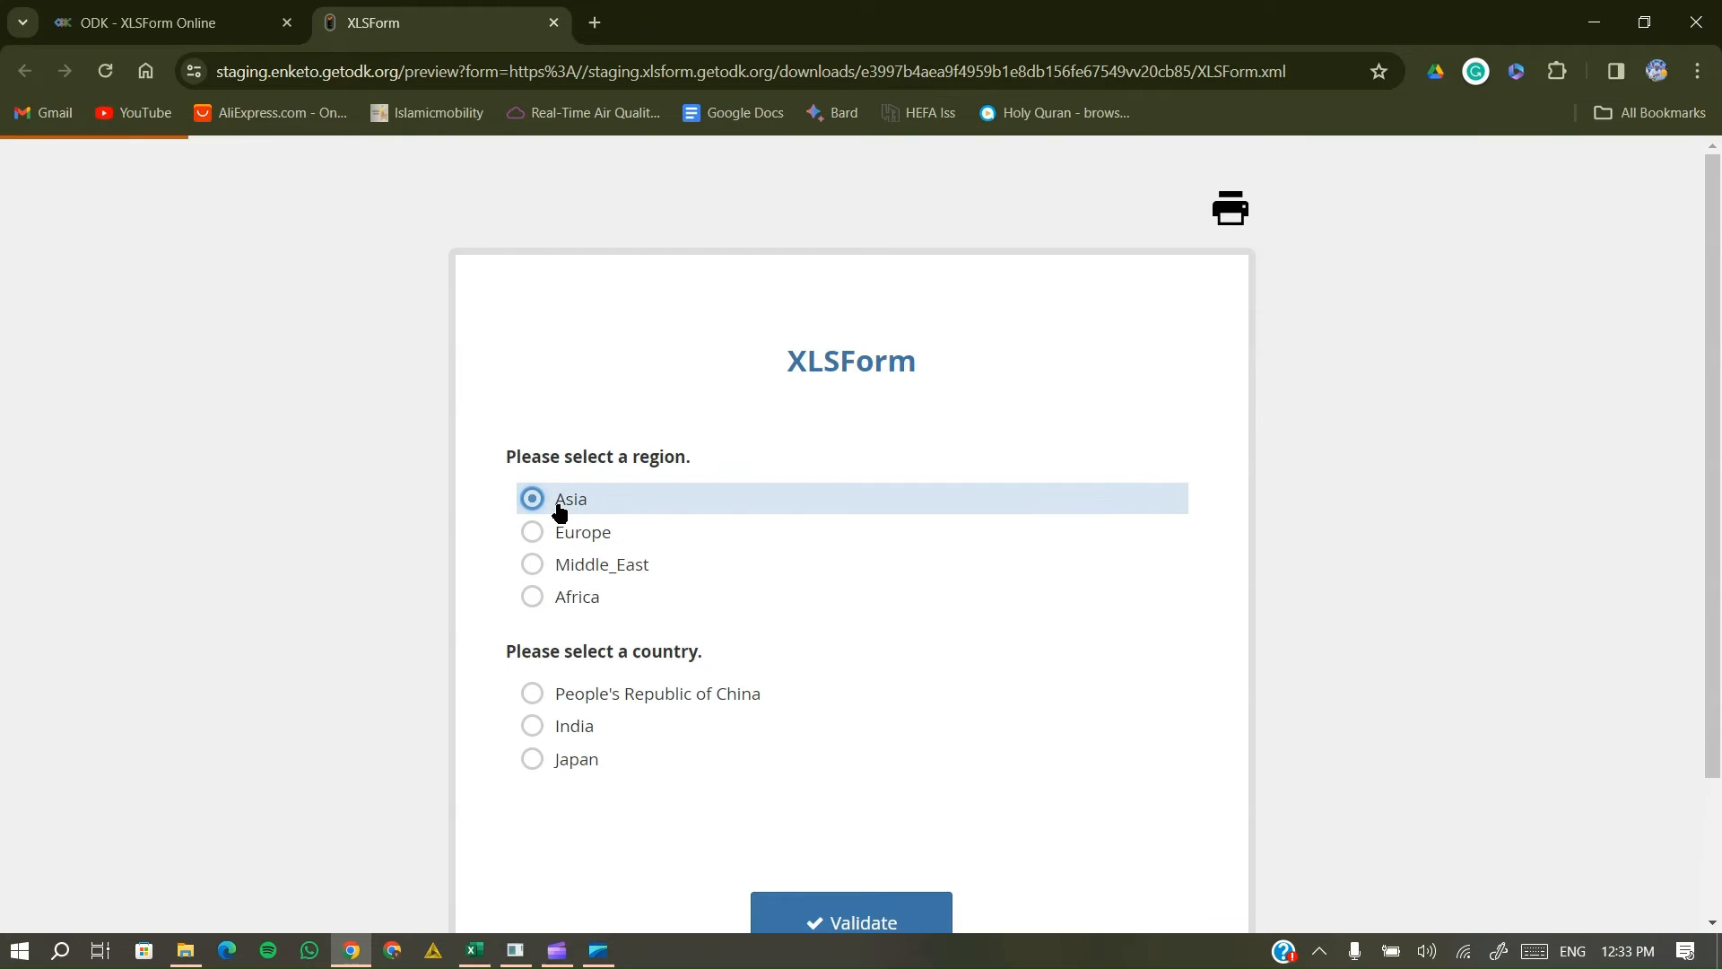
{"action": "left_click", "coordinate": [561, 698]}
{"action": "left_click", "coordinate": [560, 730]}
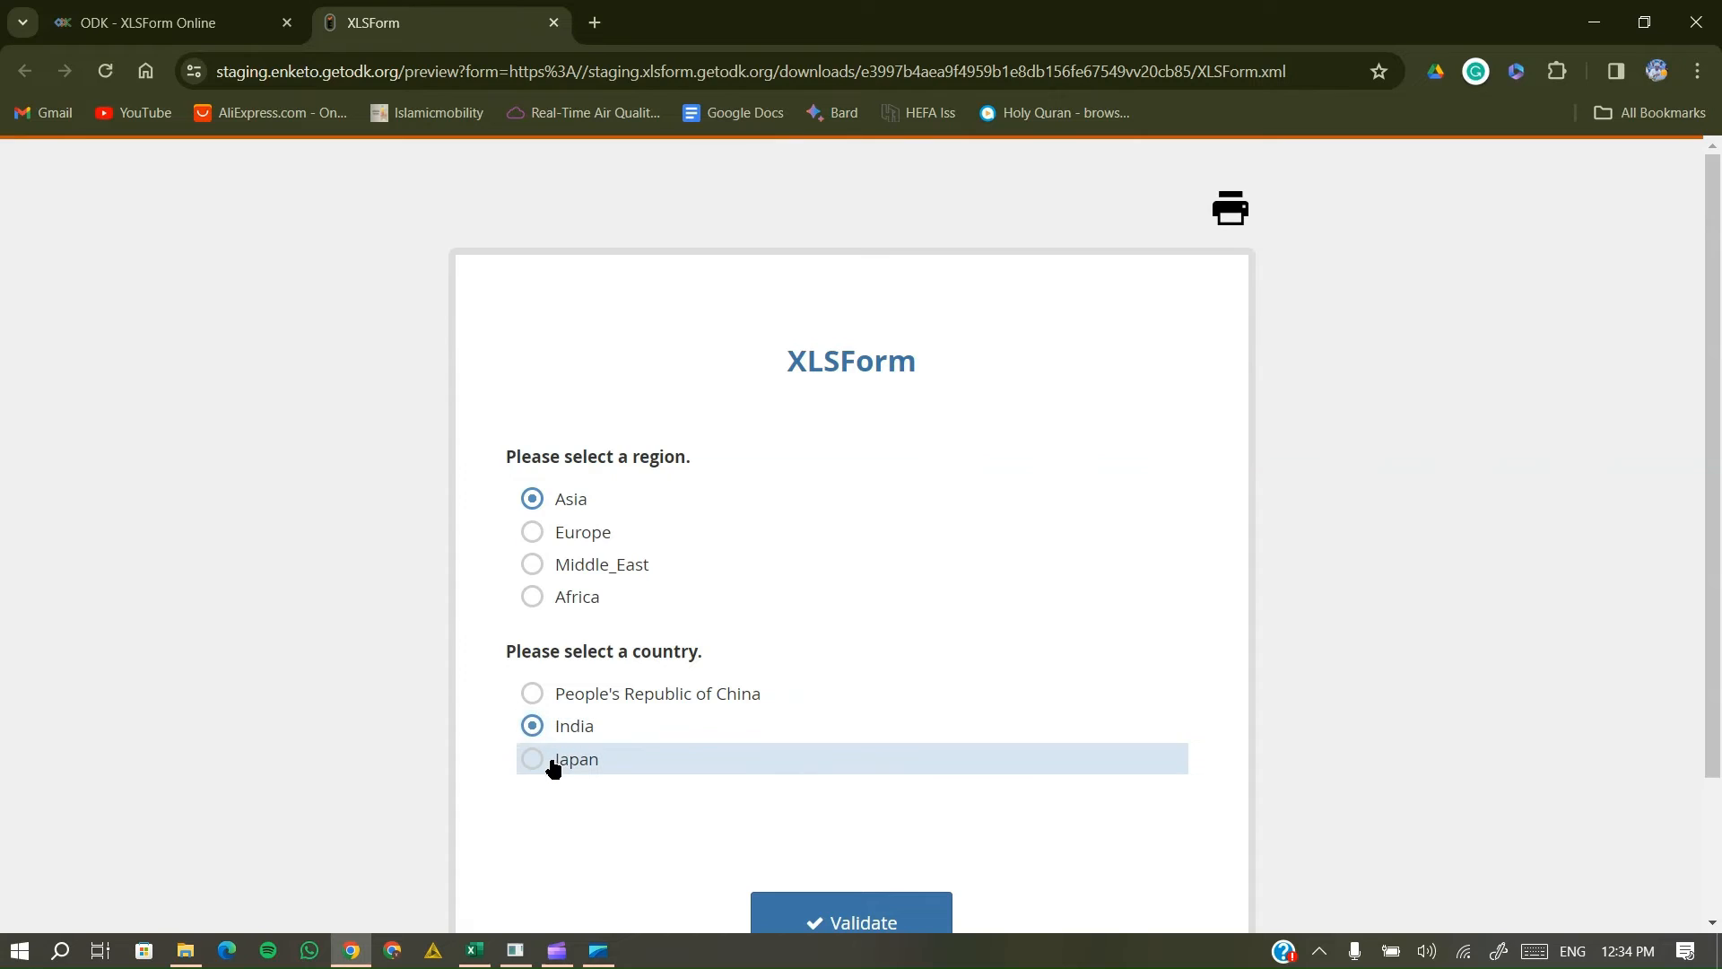
{"action": "left_click", "coordinate": [551, 763]}
- Test the filter with Europe, Middle_East and Africa, trying Nigeria, Algeria and South Africa, and select Asia again
{"action": "left_click", "coordinate": [549, 534]}
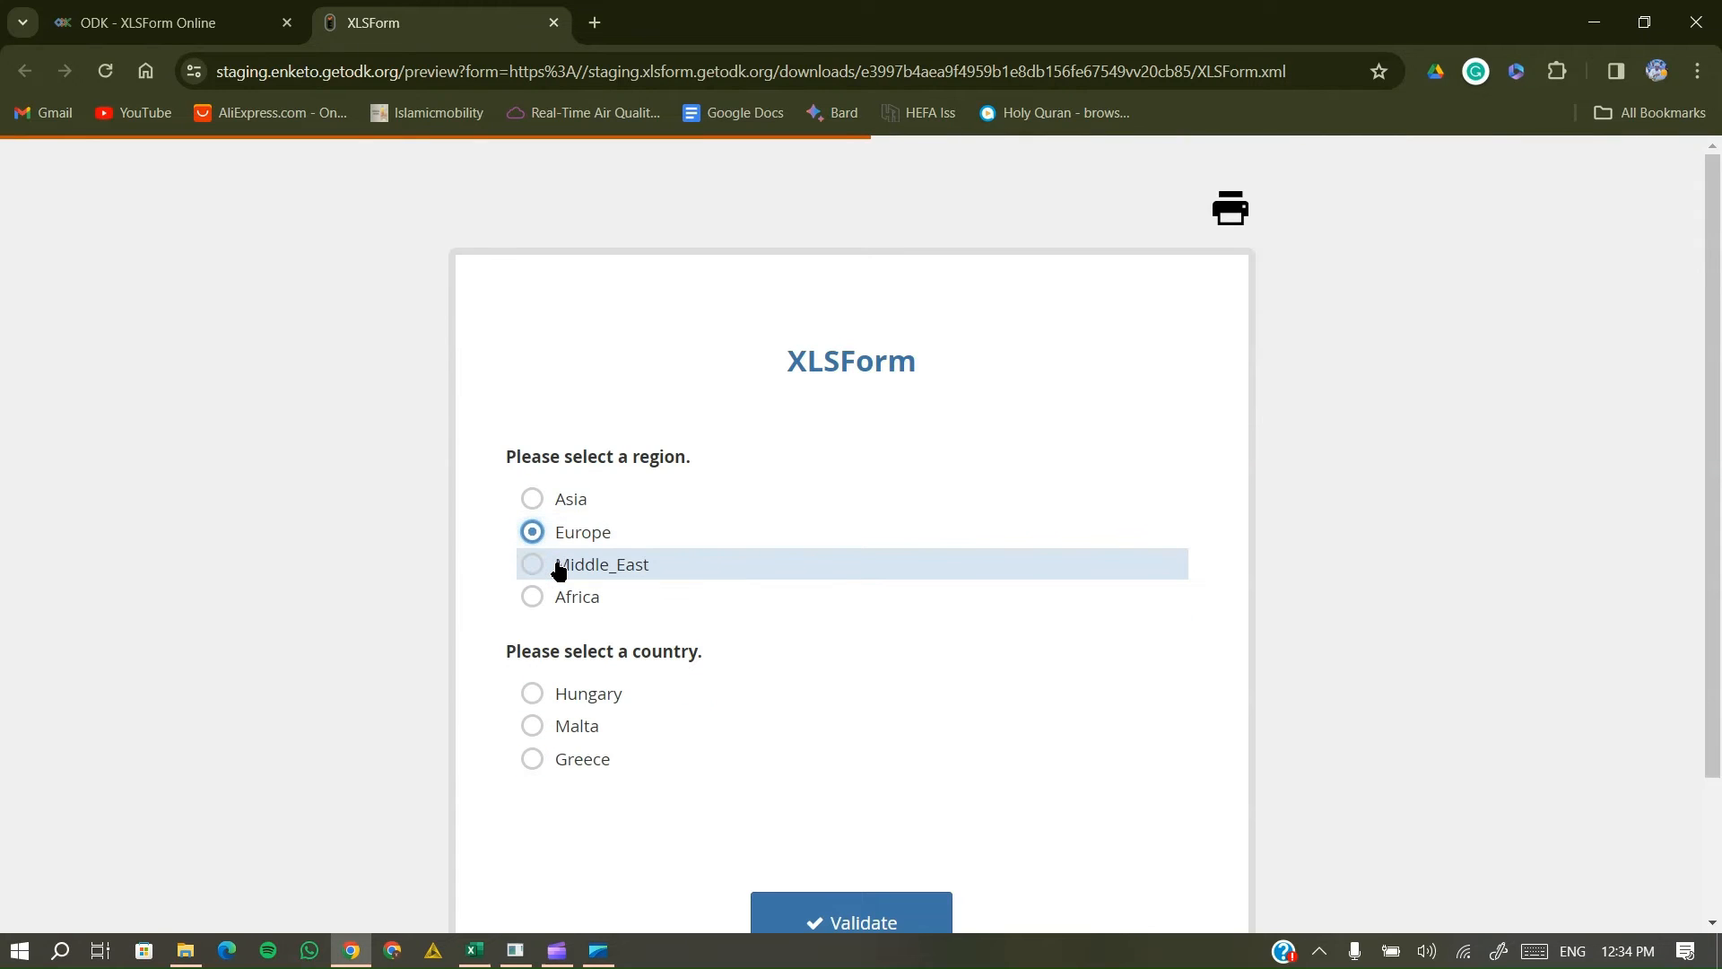
{"action": "left_click", "coordinate": [556, 566]}
{"action": "left_click", "coordinate": [562, 593]}
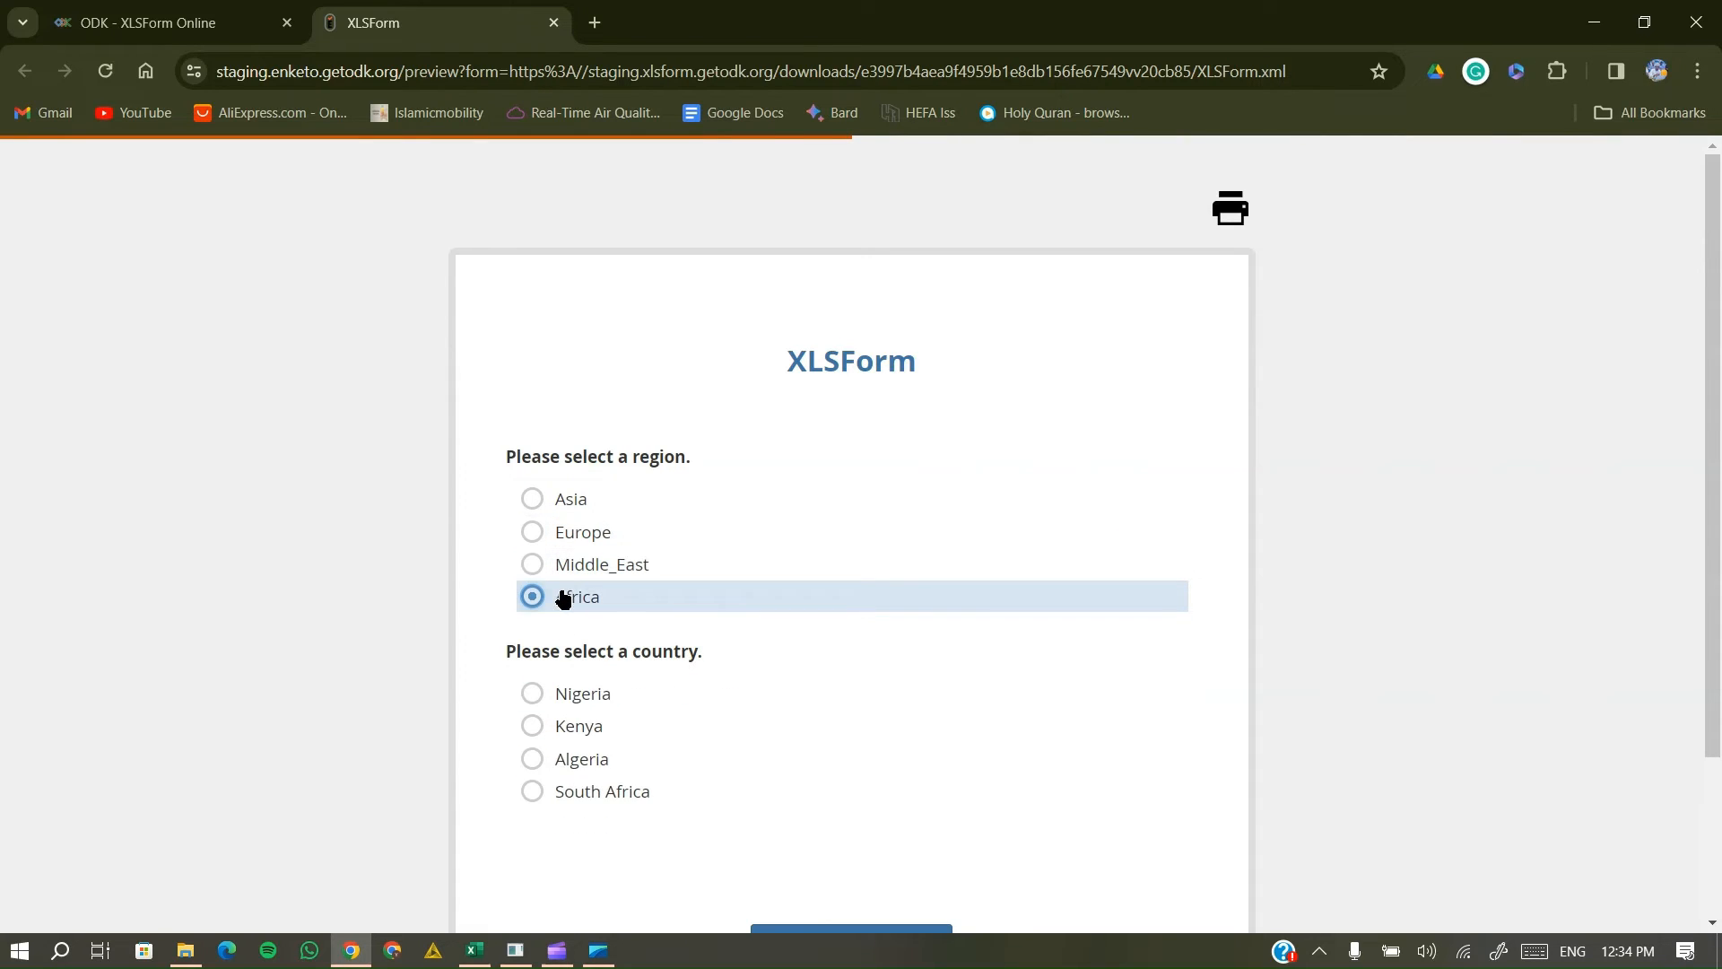
{"action": "left_click", "coordinate": [579, 701]}
{"action": "left_click", "coordinate": [590, 757]}
{"action": "left_click", "coordinate": [592, 792]}
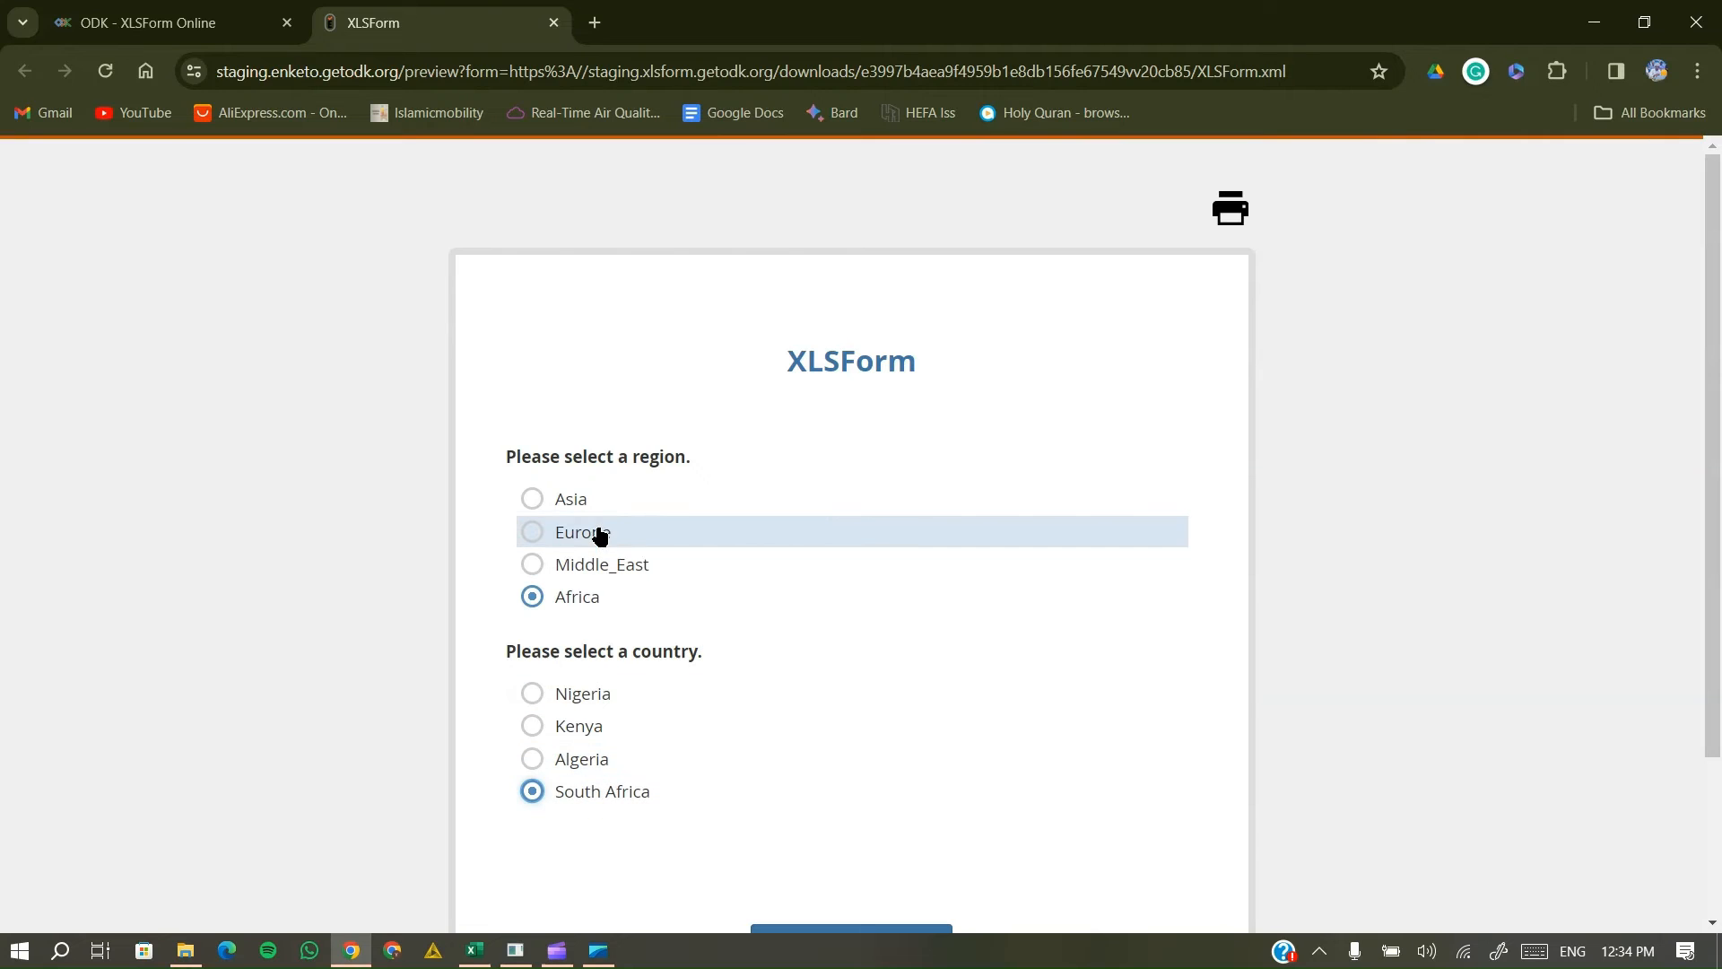
{"action": "left_click", "coordinate": [582, 498]}
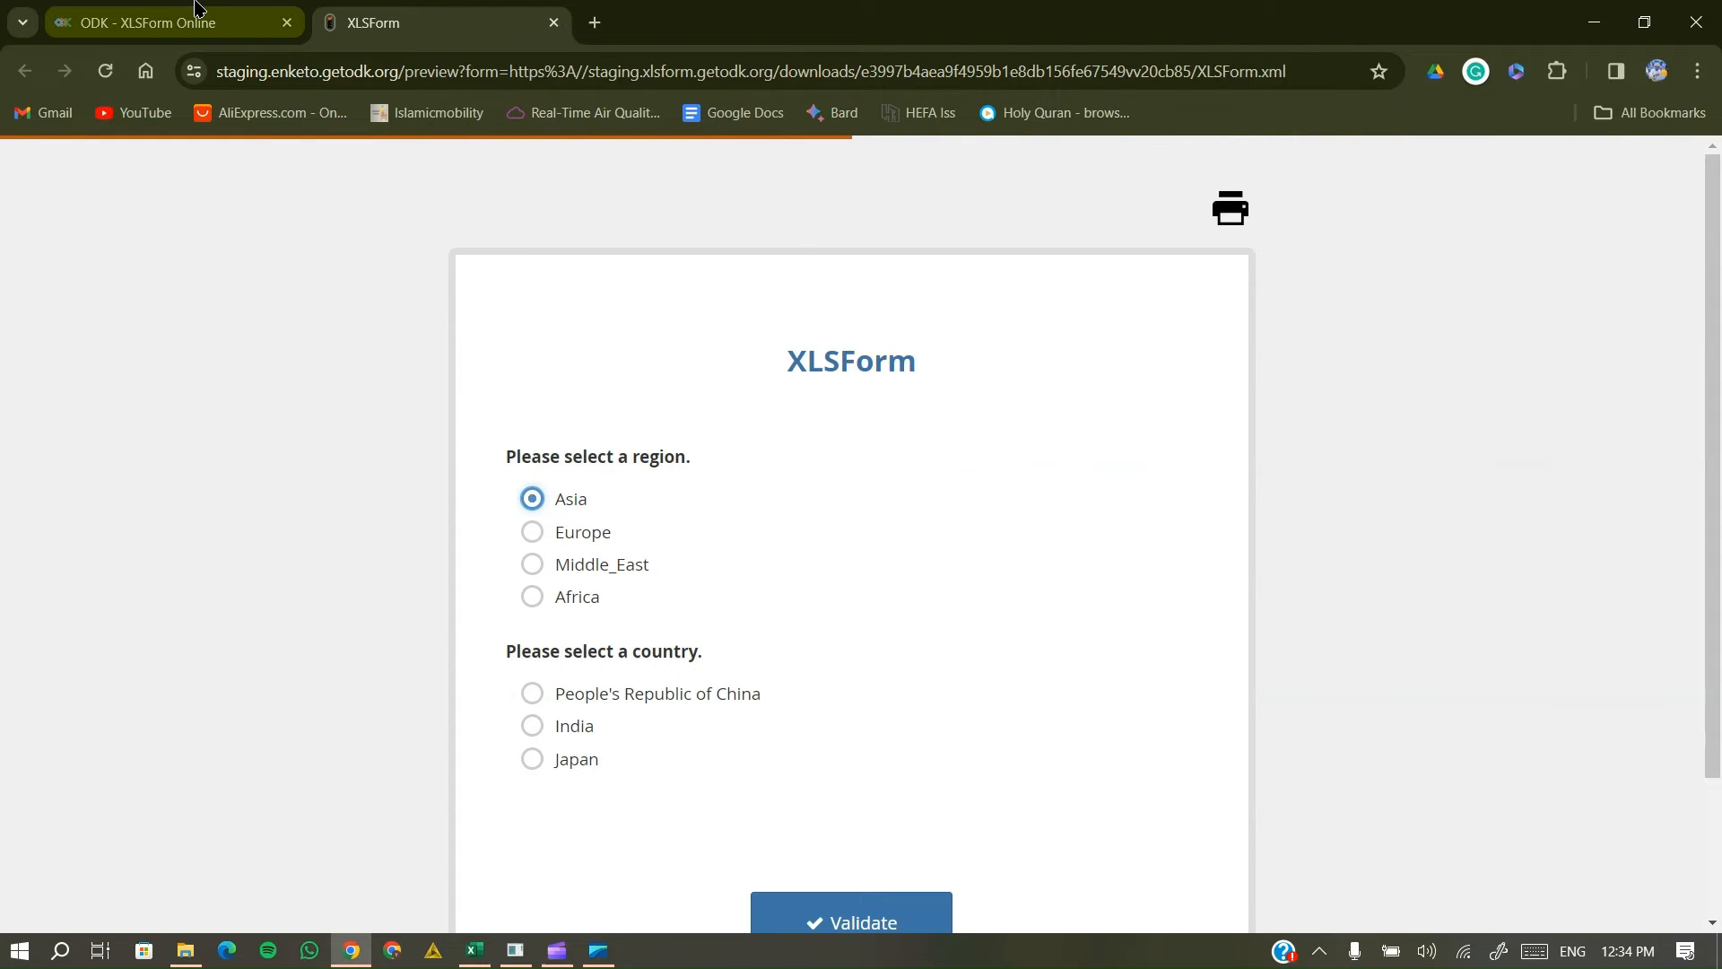
- Switch to Excel and, on the choices sheet, start a new list name in A32 below the country list with s
{"action": "left_click", "coordinate": [475, 950]}
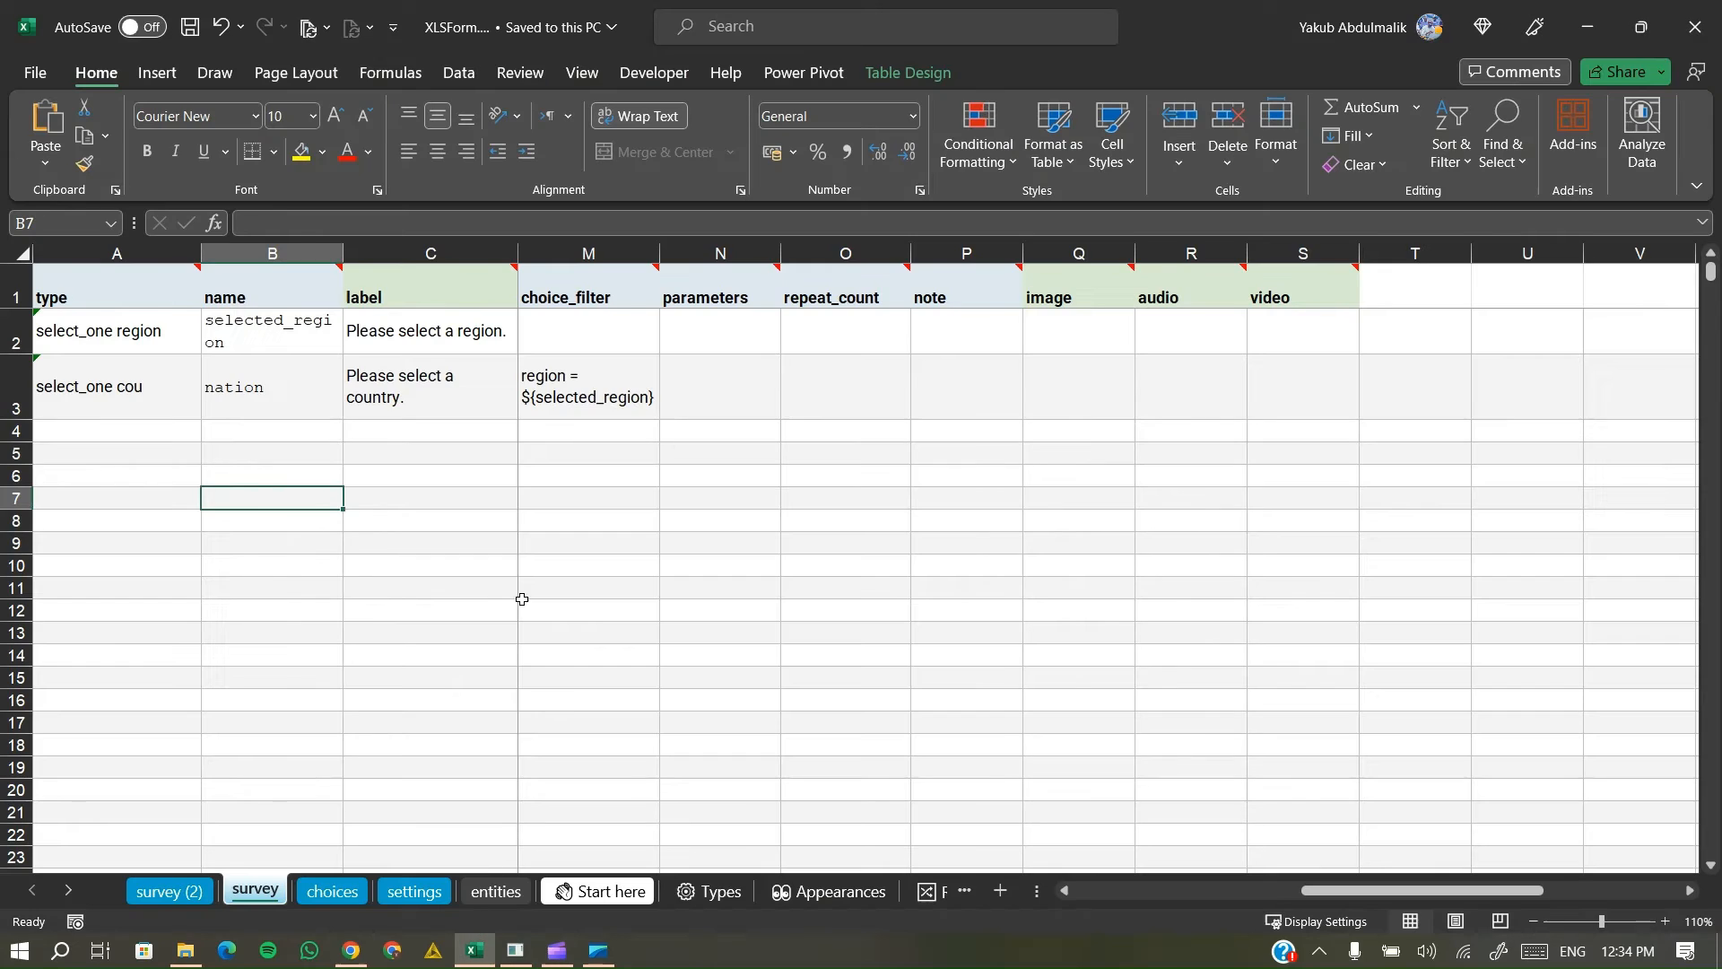
{"action": "left_click", "coordinate": [354, 901]}
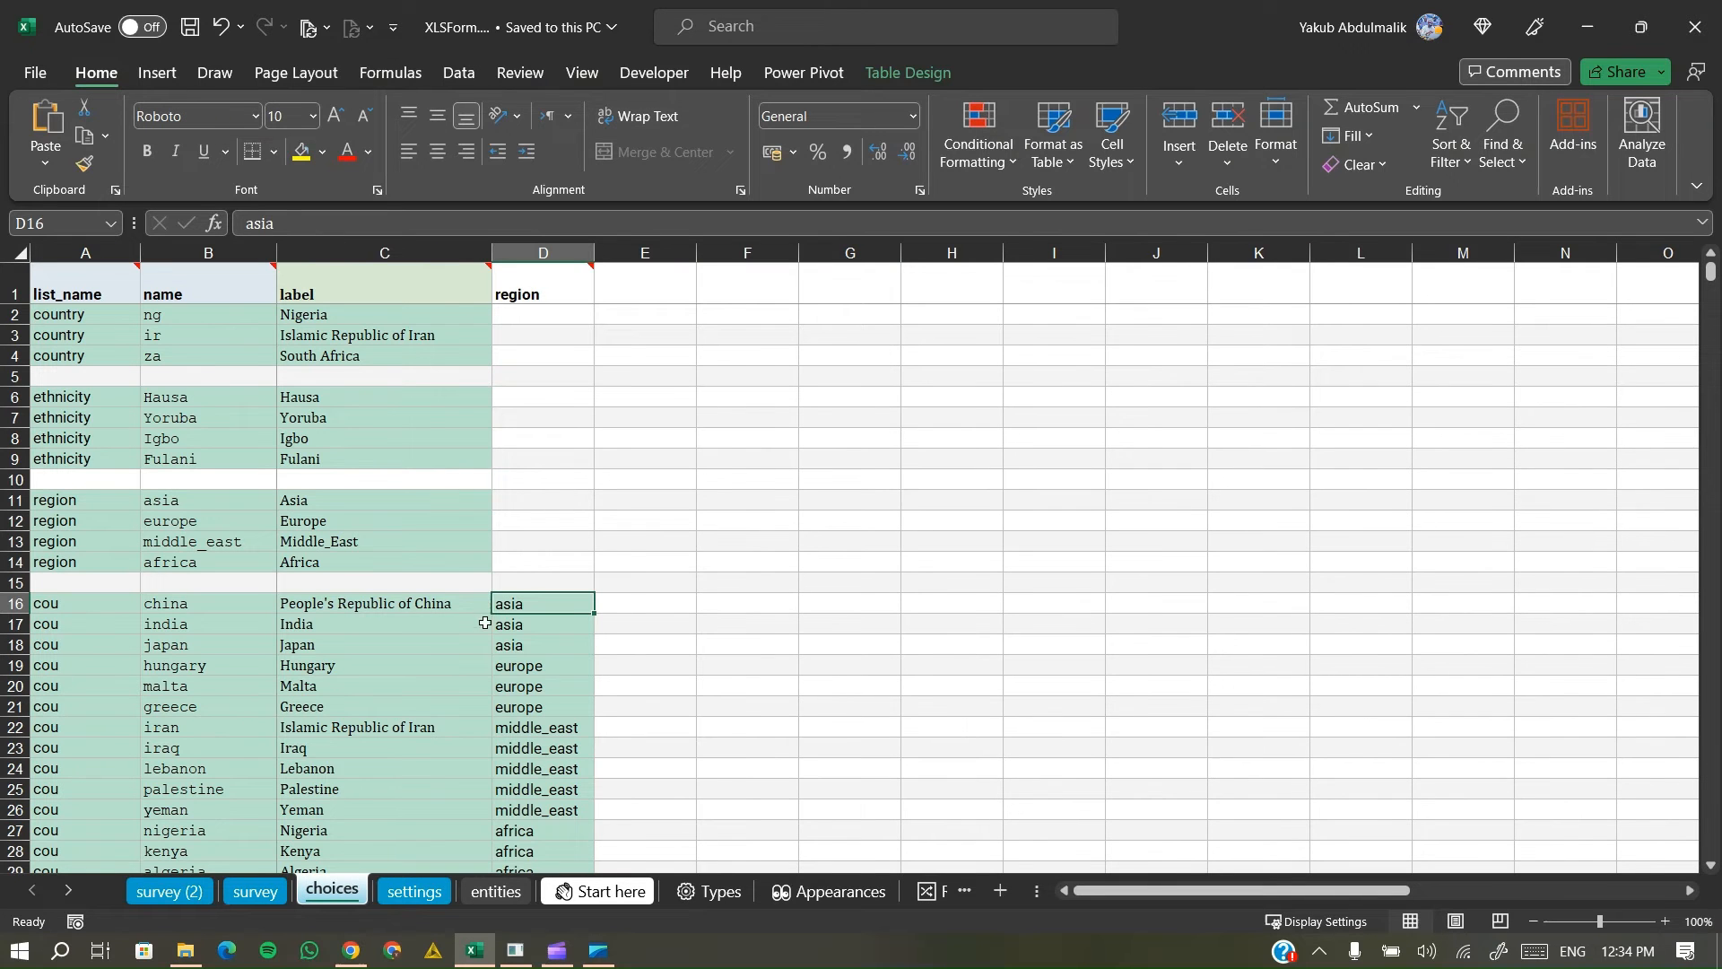
{"action": "scroll", "coordinate": [485, 628], "scroll_direction": "down", "scroll_amount": 4}
{"action": "left_click_drag", "start_coordinate": [406, 372], "coordinate": [337, 671]}
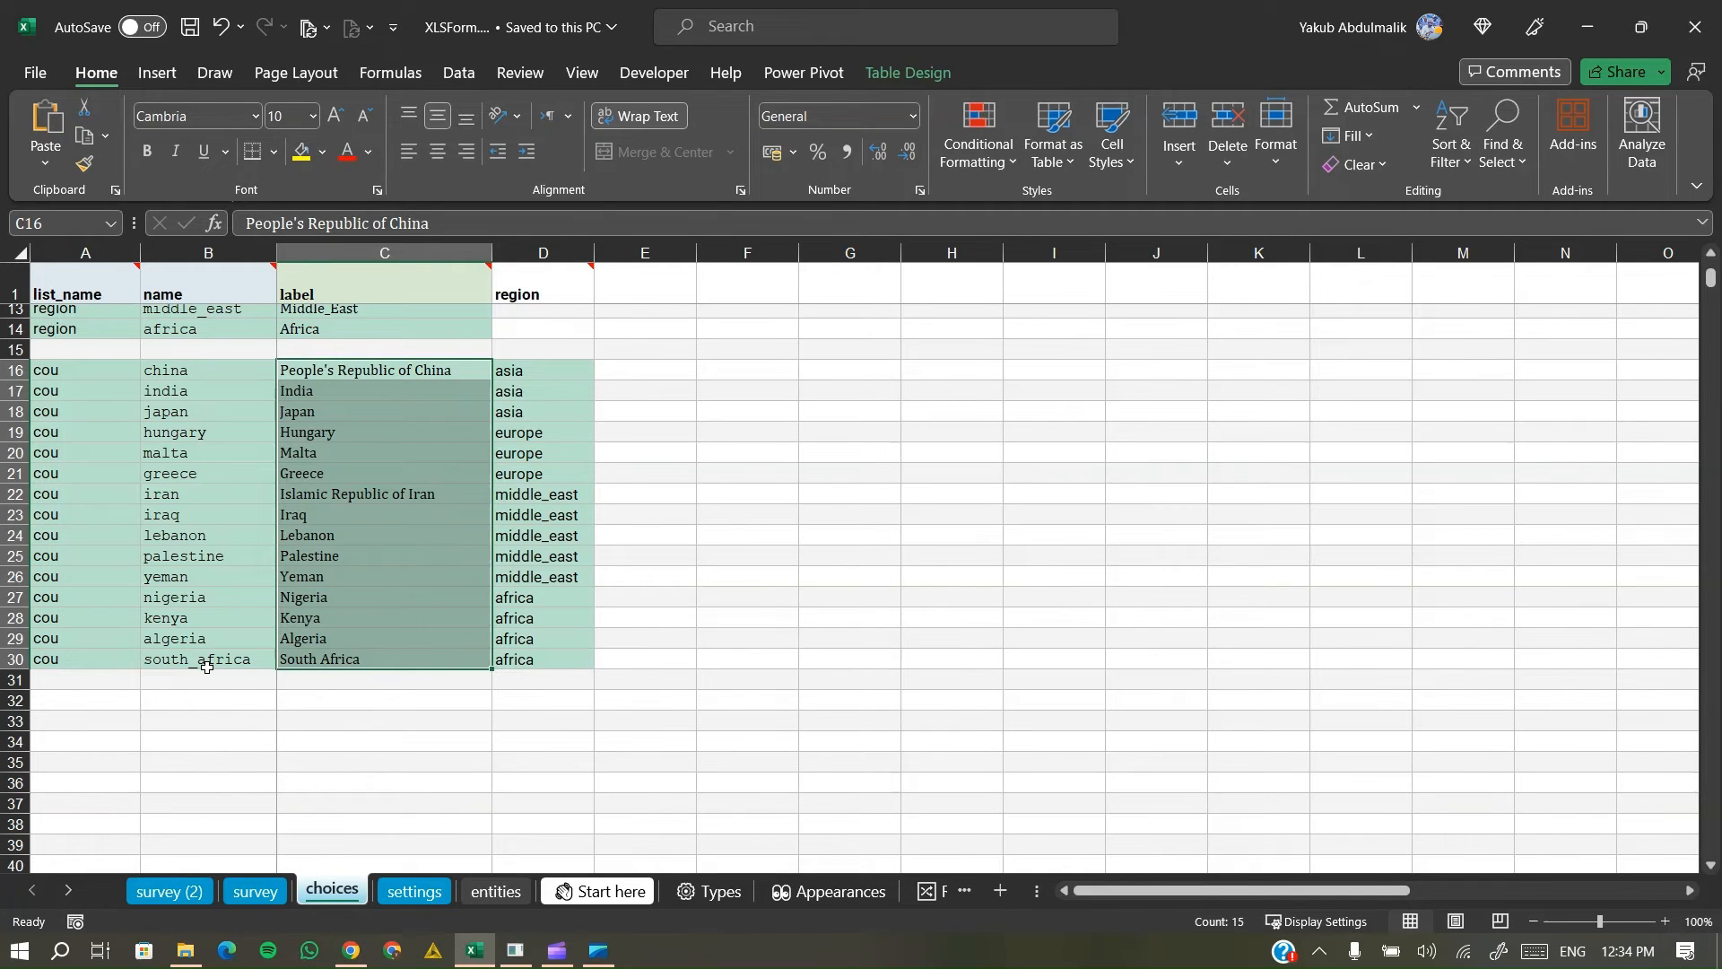
{"action": "left_click", "coordinate": [374, 601]}
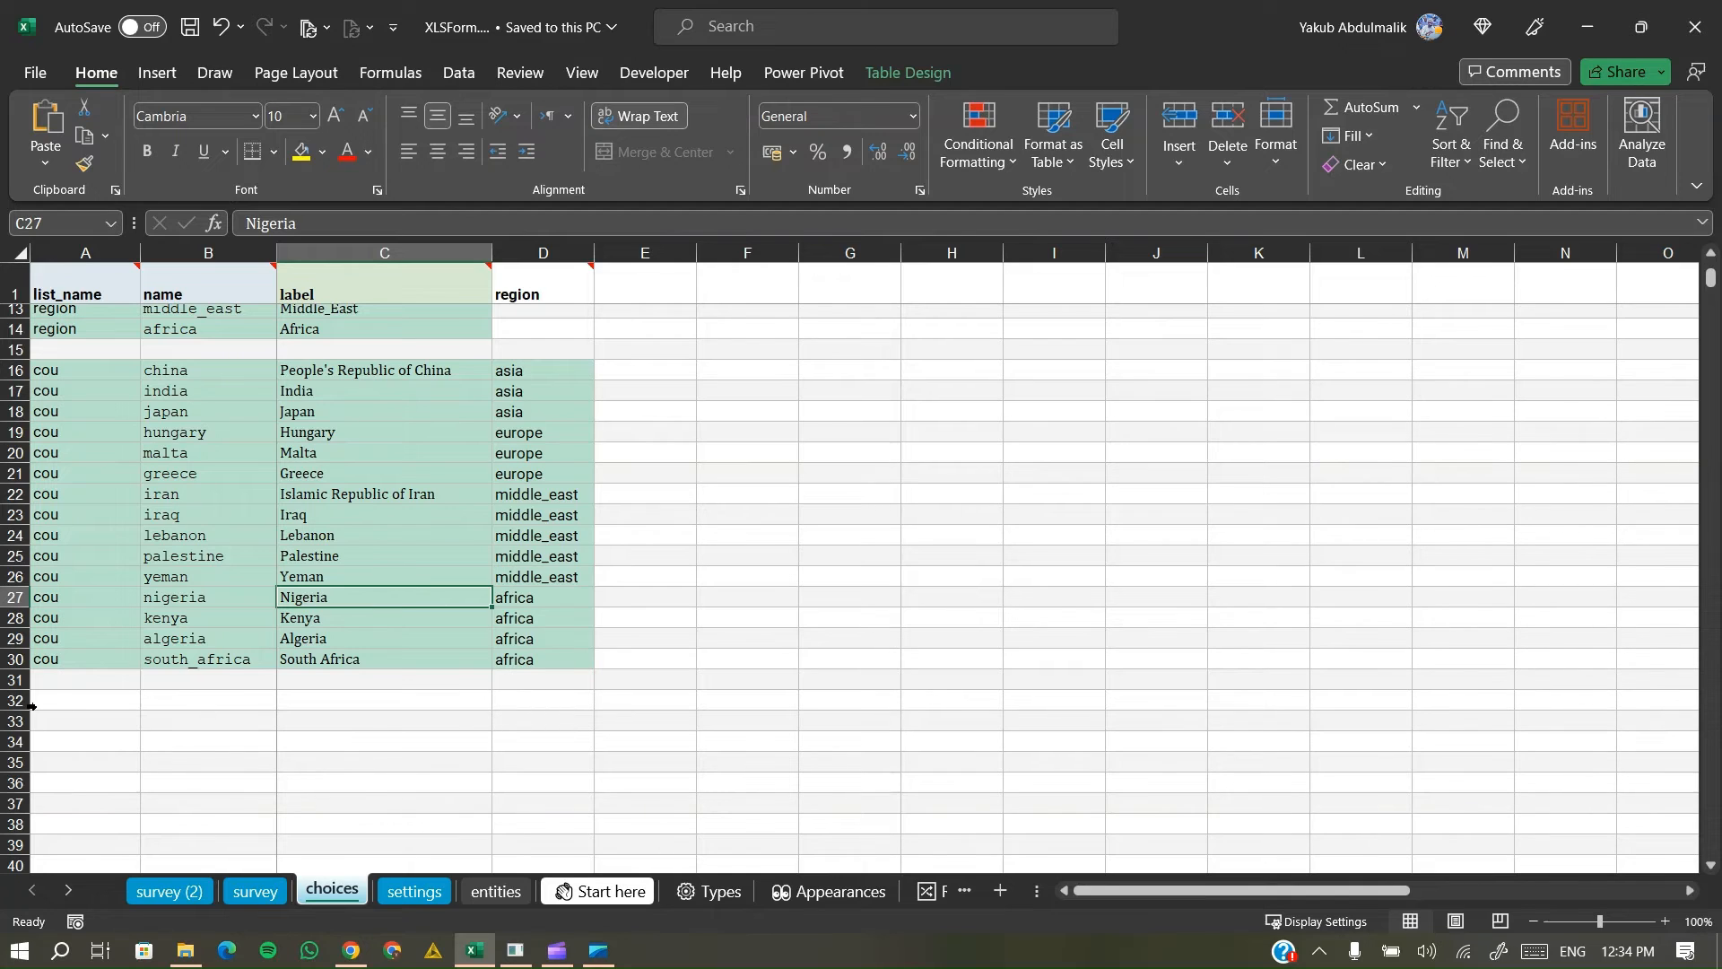
{"action": "left_click", "coordinate": [103, 697]}
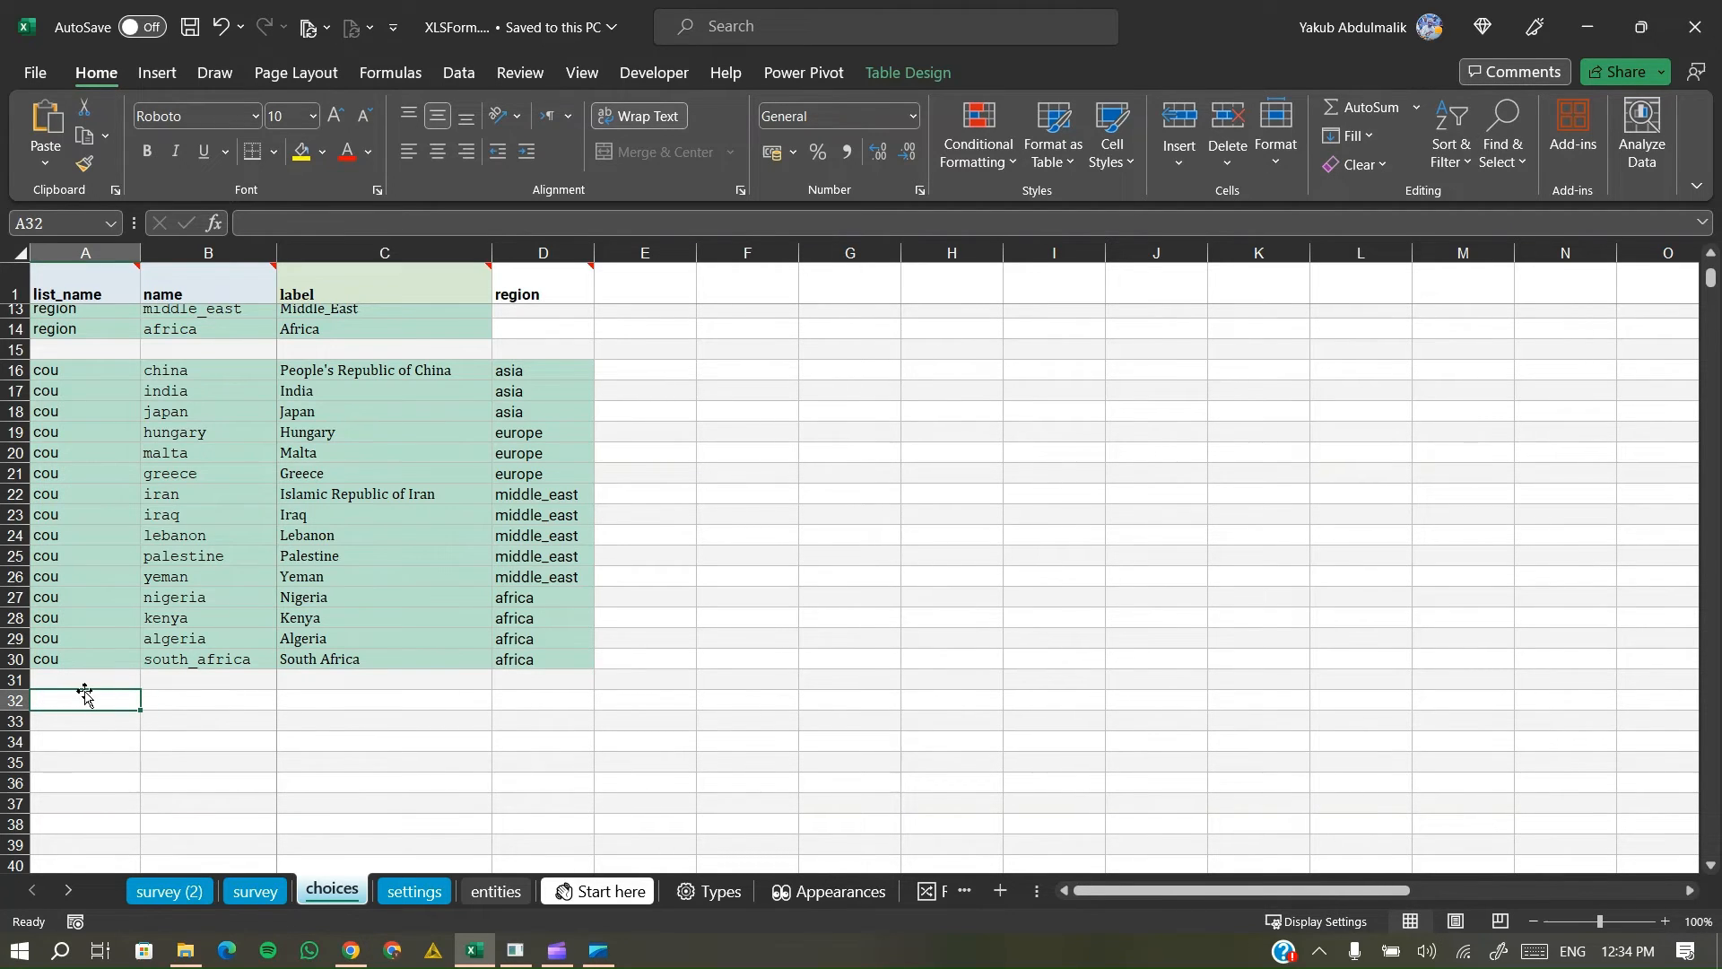
{"action": "type", "text": "s"}
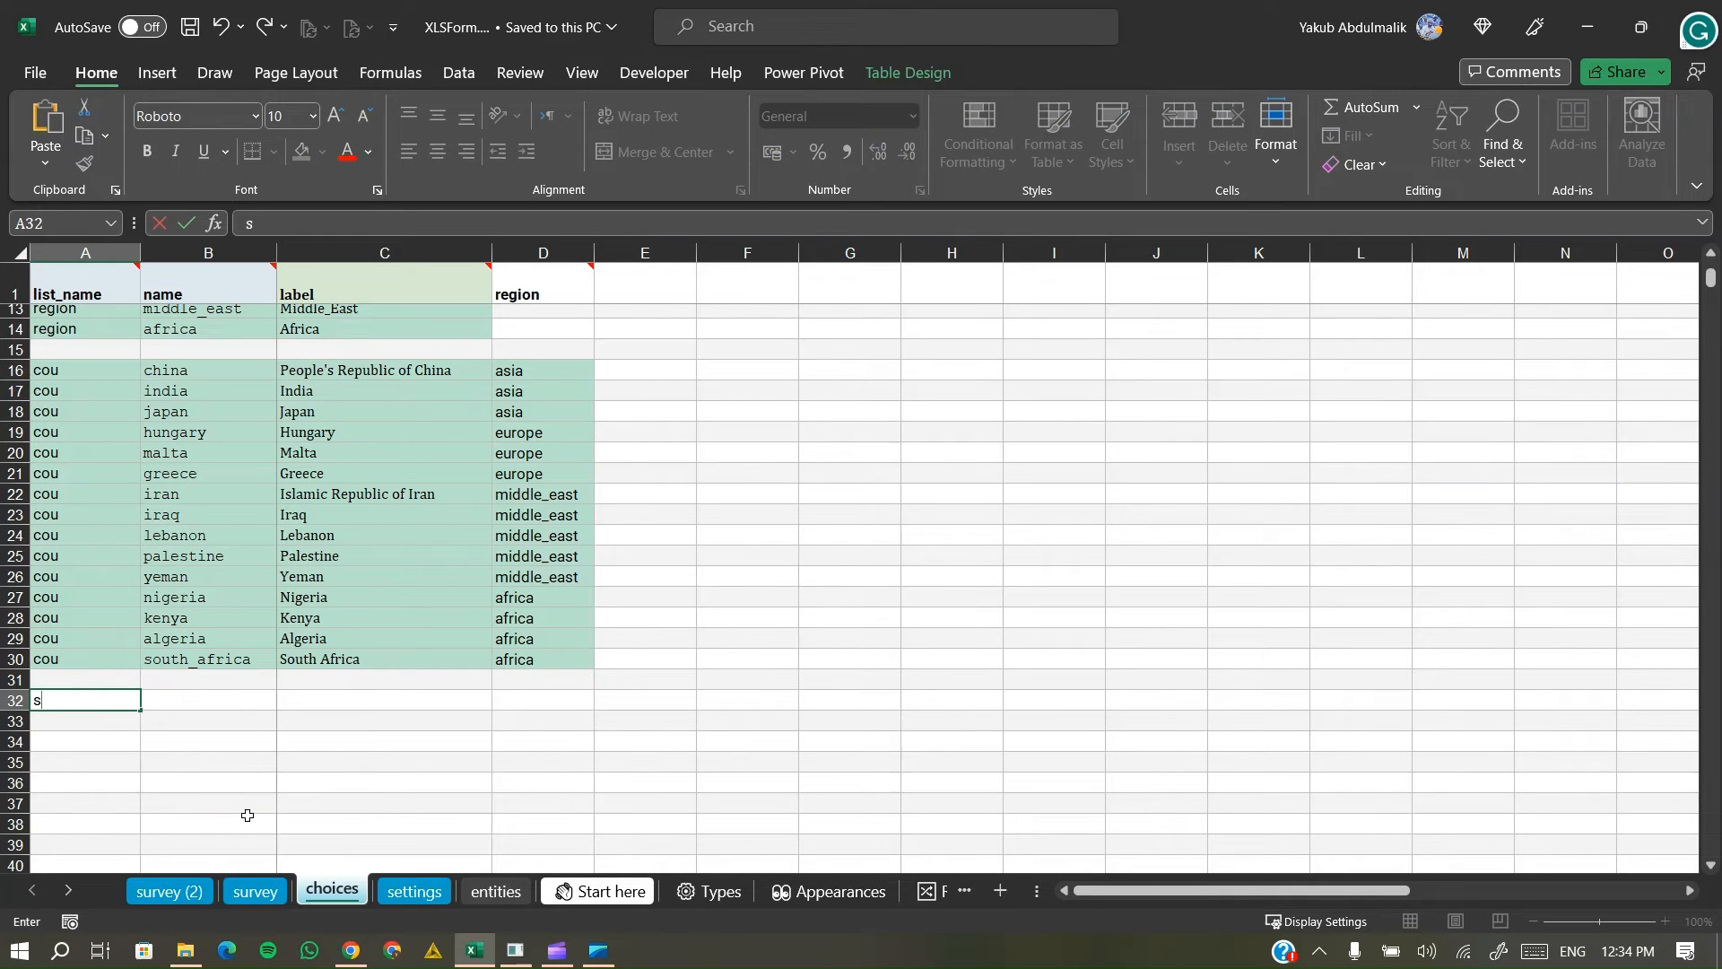
- On the survey sheet, set the third question's type in A4 to select_one state
{"action": "left_click", "coordinate": [254, 890]}
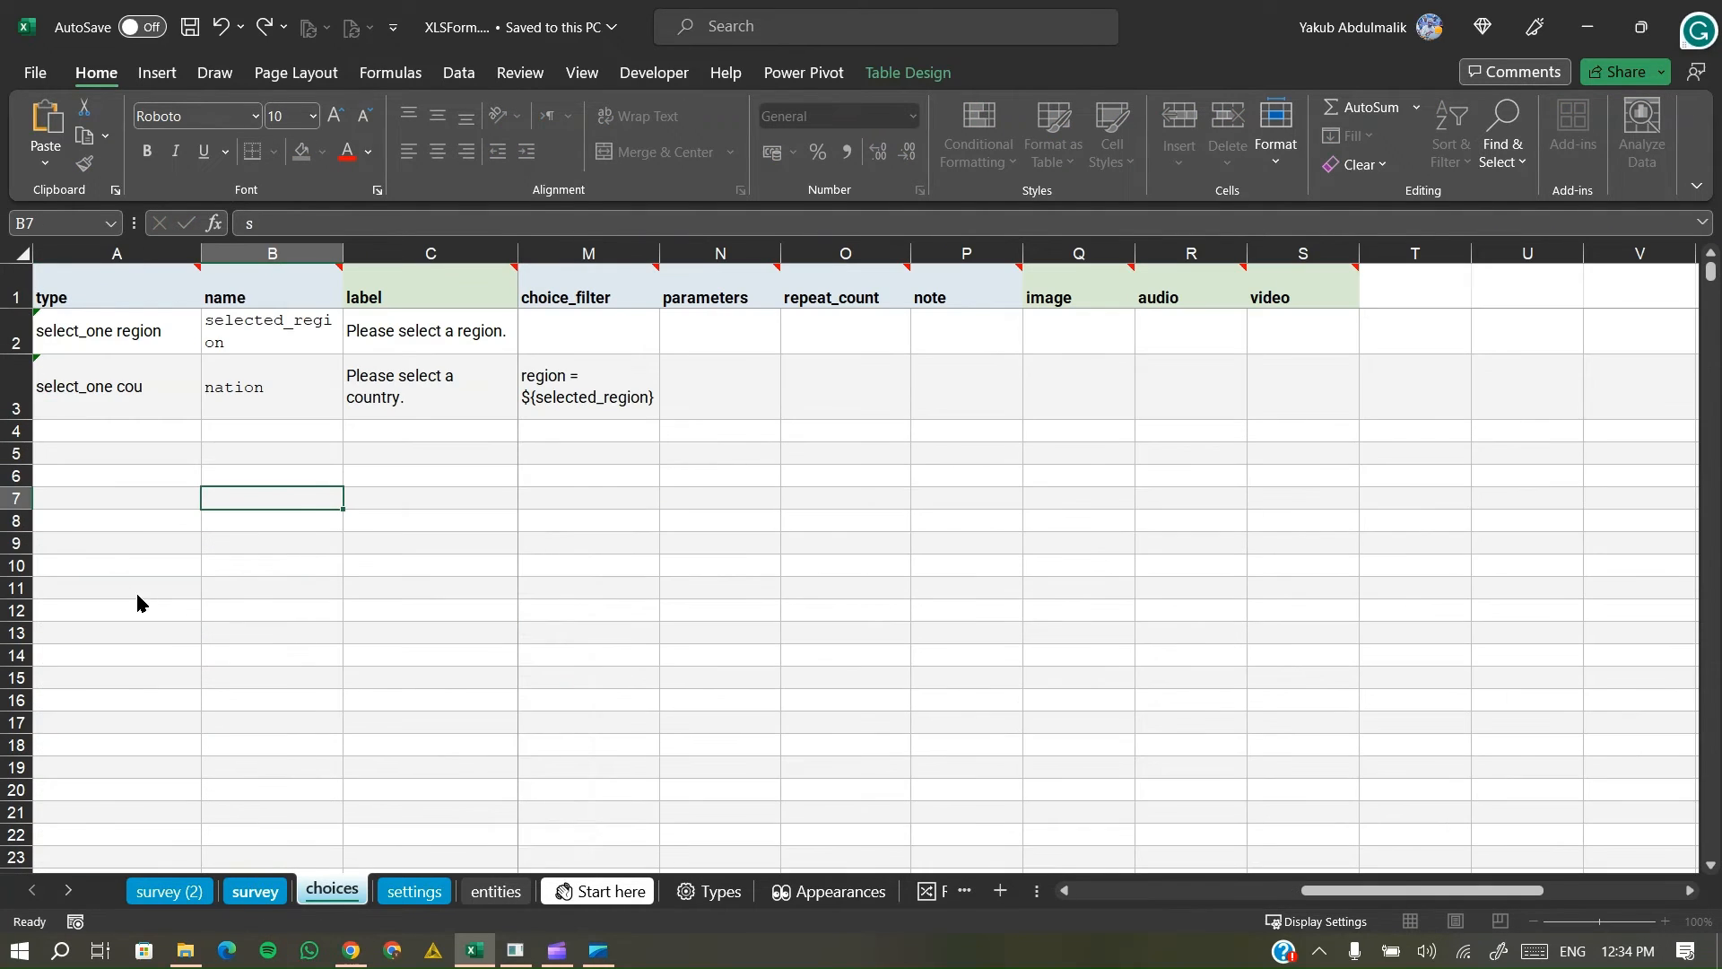
{"action": "left_click", "coordinate": [108, 434]}
{"action": "type", "text": "select"}
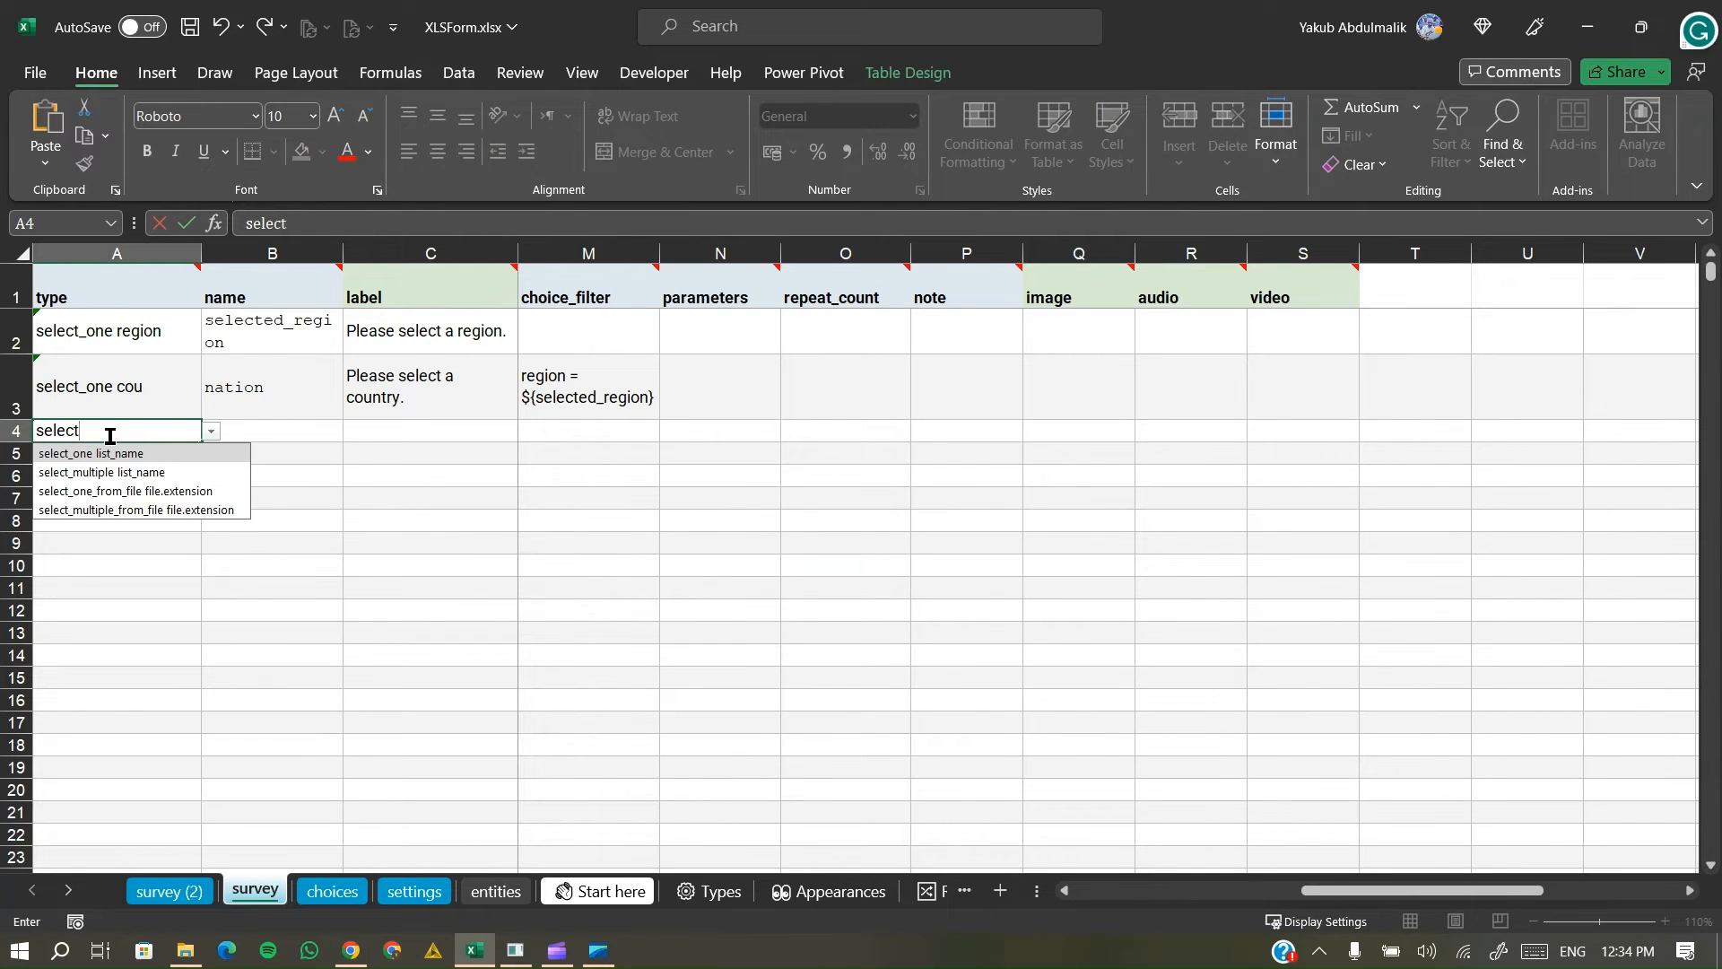
{"action": "type", "text": "_one"}
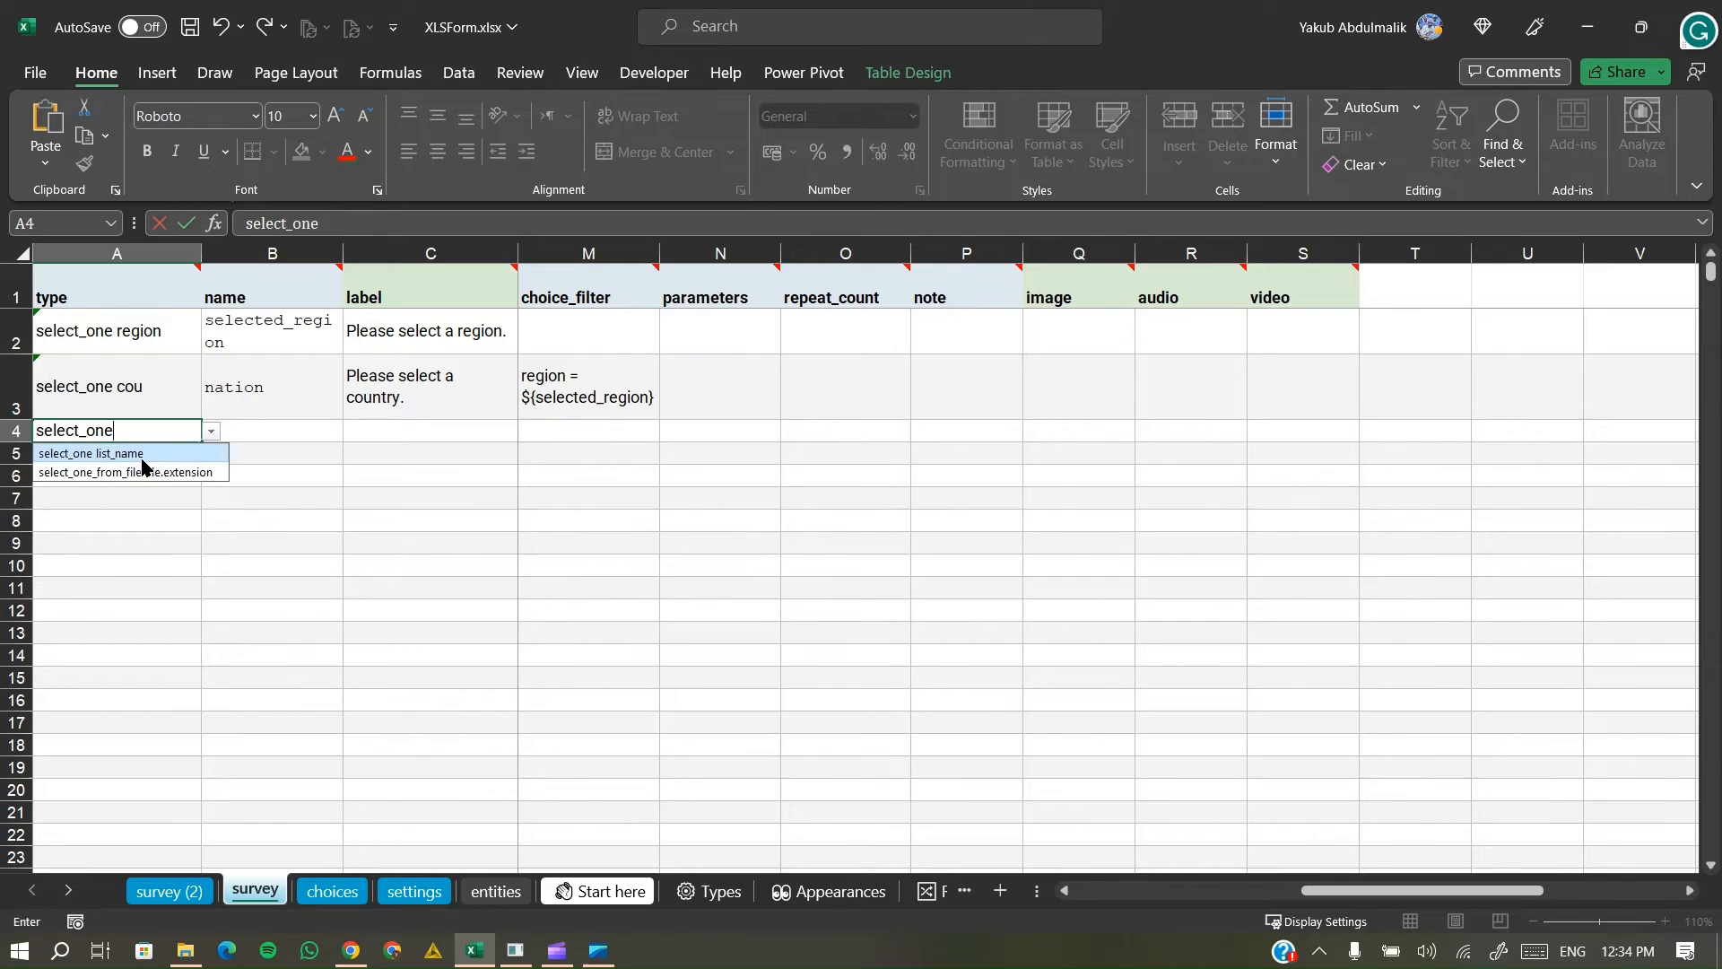
{"action": "left_click", "coordinate": [143, 455]}
{"action": "mouse_move", "coordinate": [324, 224]}
{"action": "left_mouse_down"}
{"action": "mouse_move", "coordinate": [395, 234]}
{"action": "mouse_move", "coordinate": [322, 242]}
{"action": "left_mouse_up"}
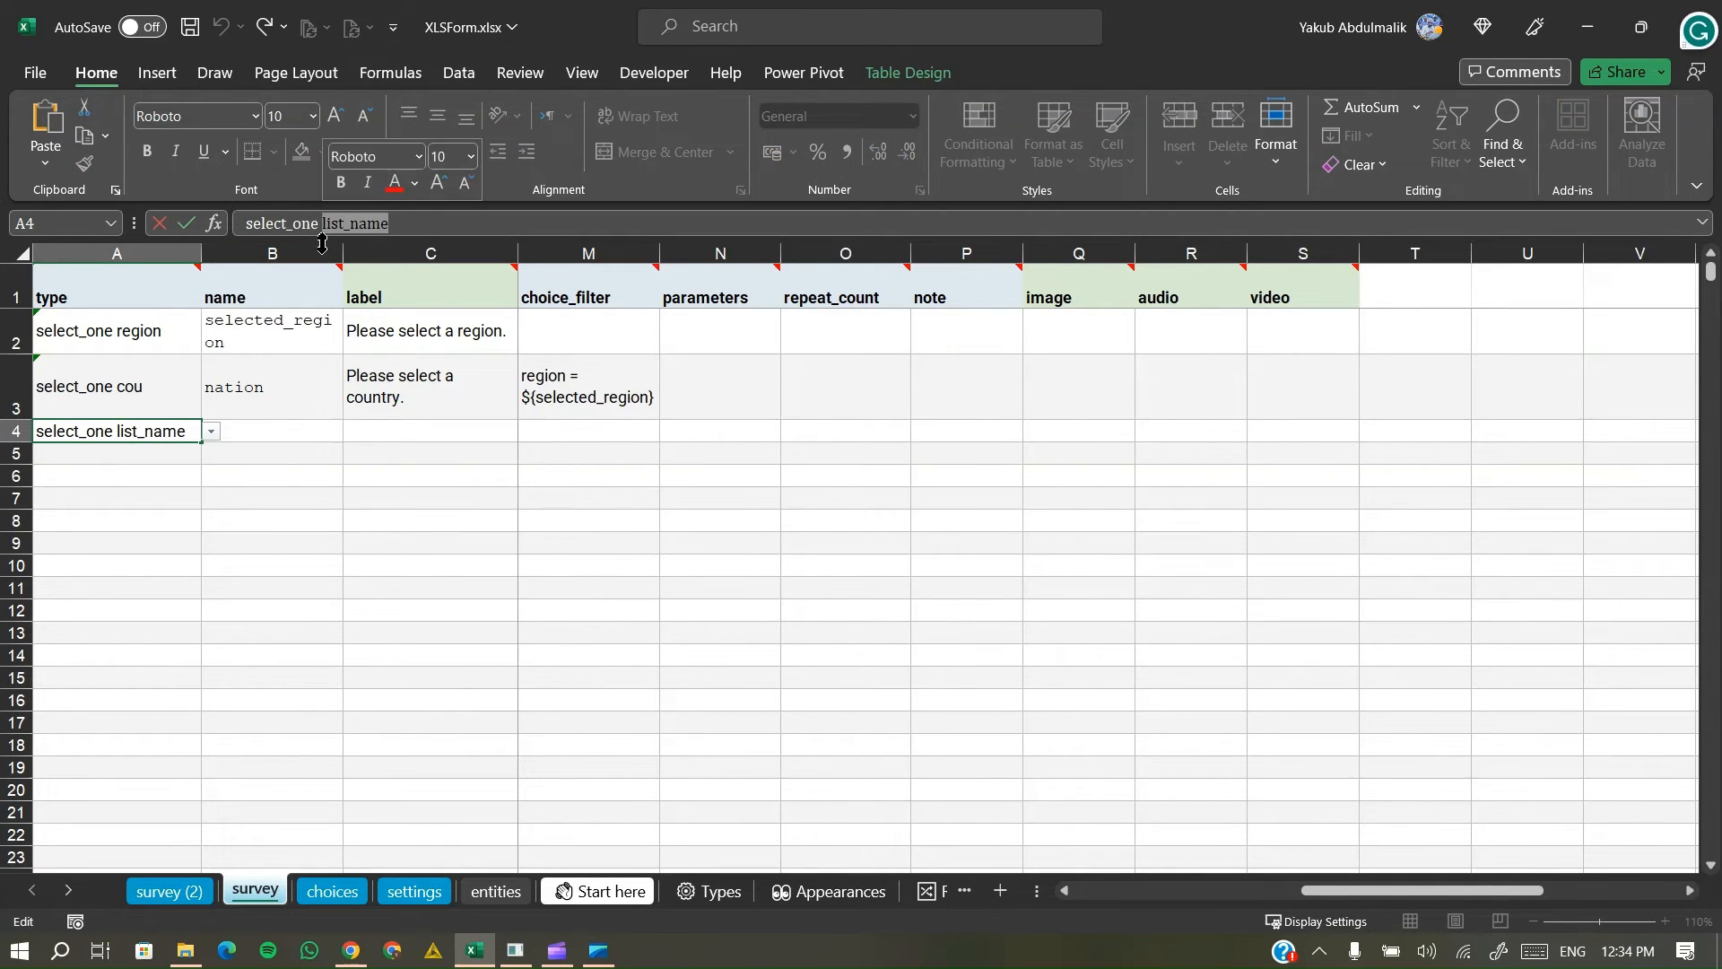
{"action": "type", "text": "stat"}
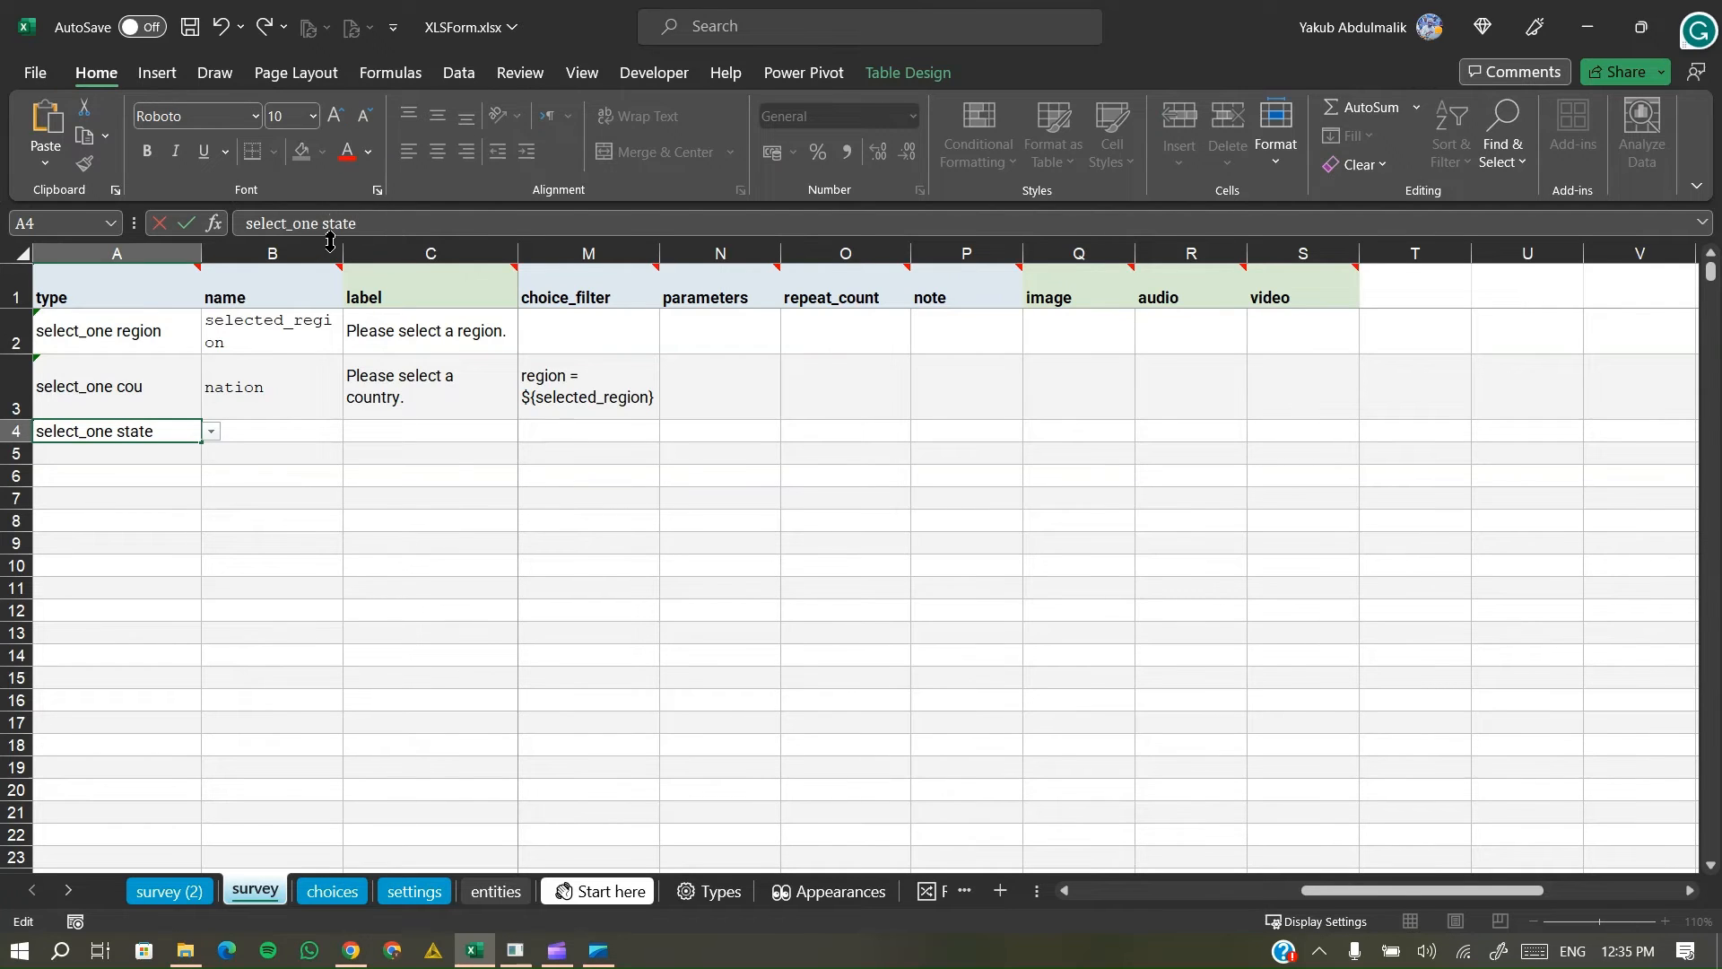
- Enter state as the new question's name in B4 and Select a state. as its label in C4
{"action": "left_click", "coordinate": [283, 433]}
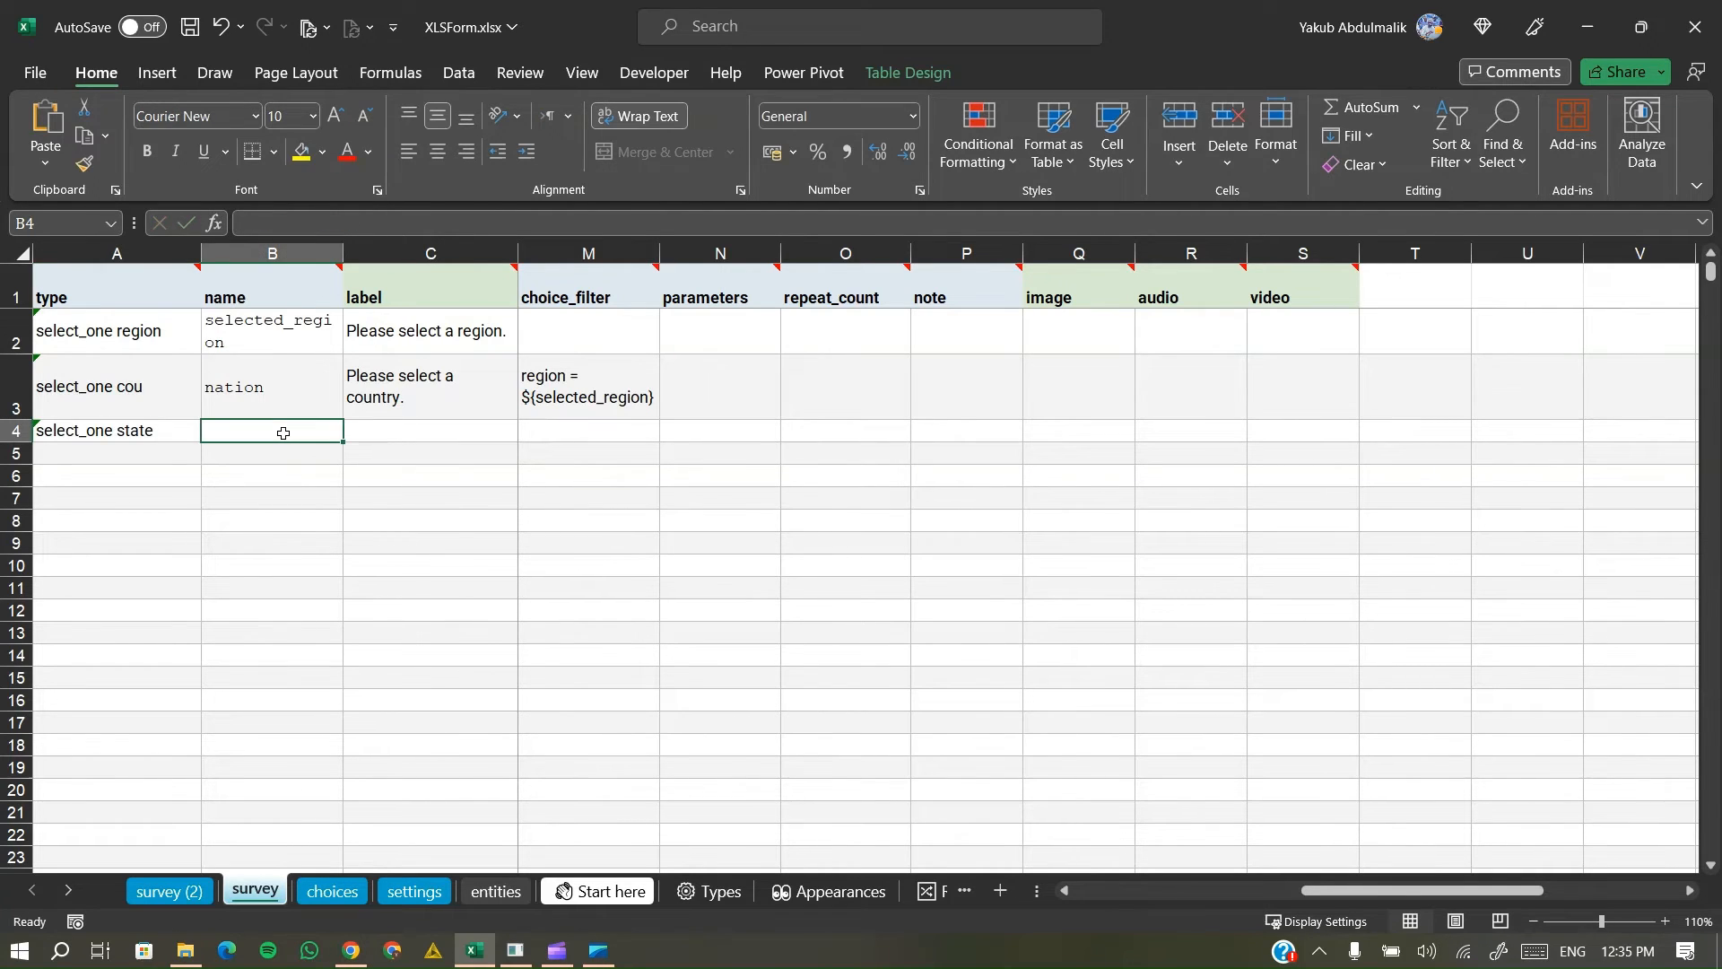
{"action": "type", "text": "state"}
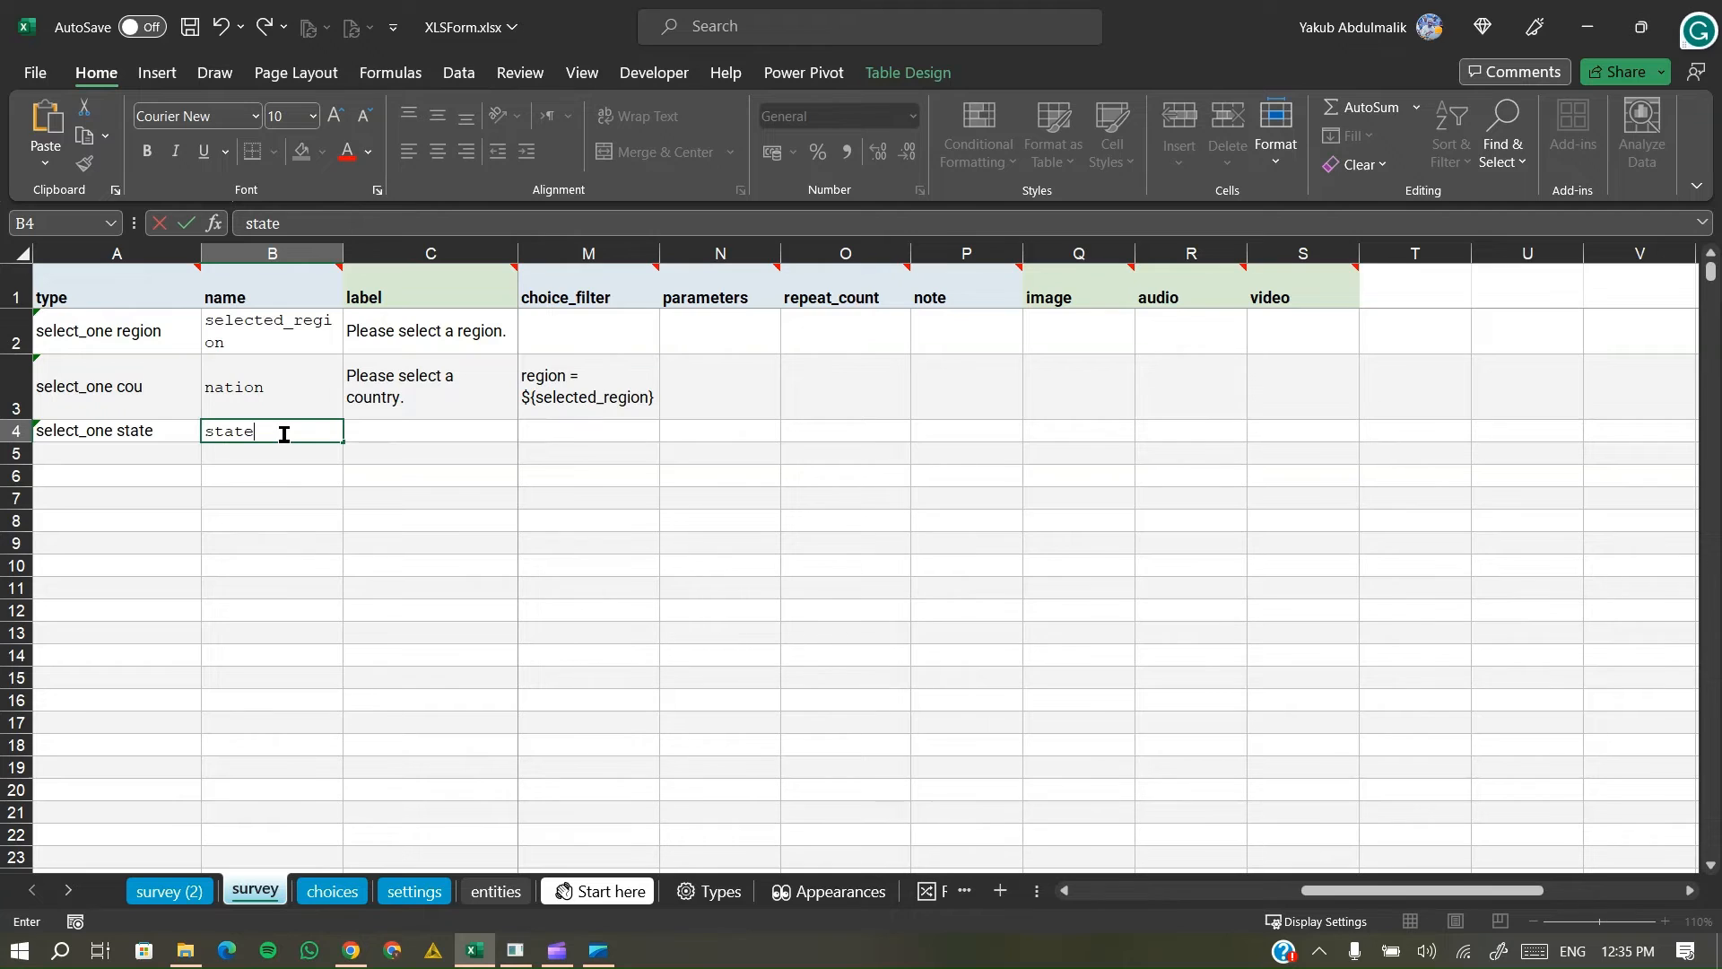
{"action": "key", "text": "Tab"}
{"action": "type", "text": "Se"}
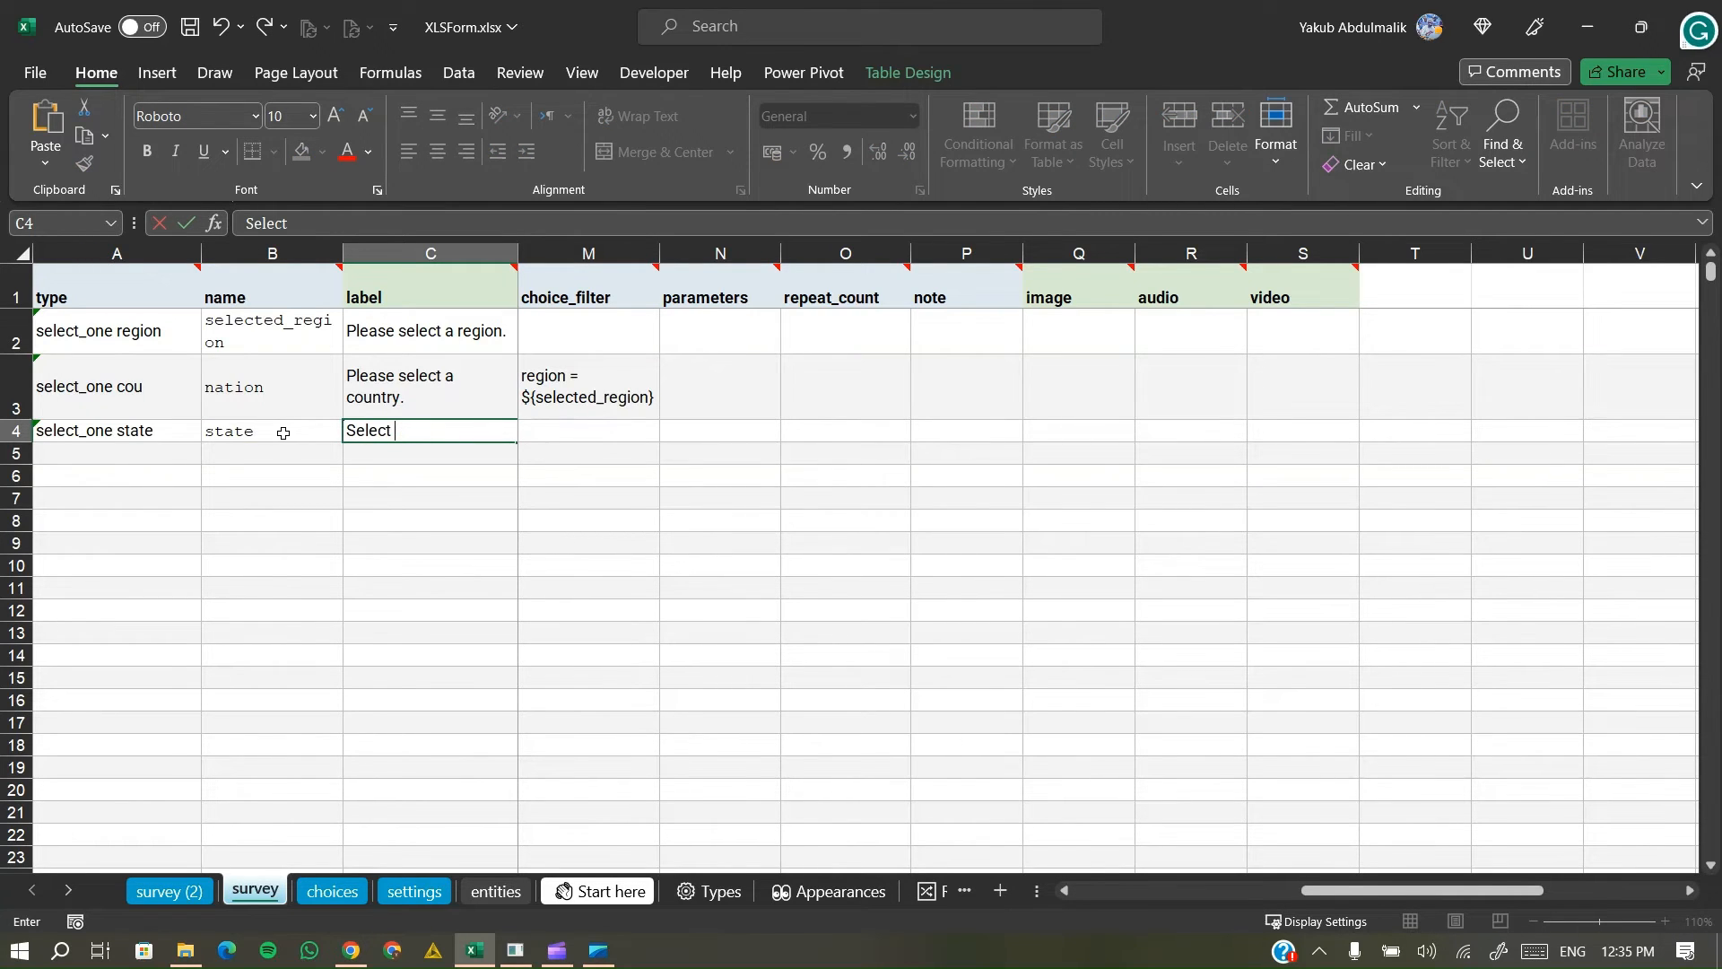
{"action": "type", "text": "lect a state."}
{"action": "key", "text": "Return"}
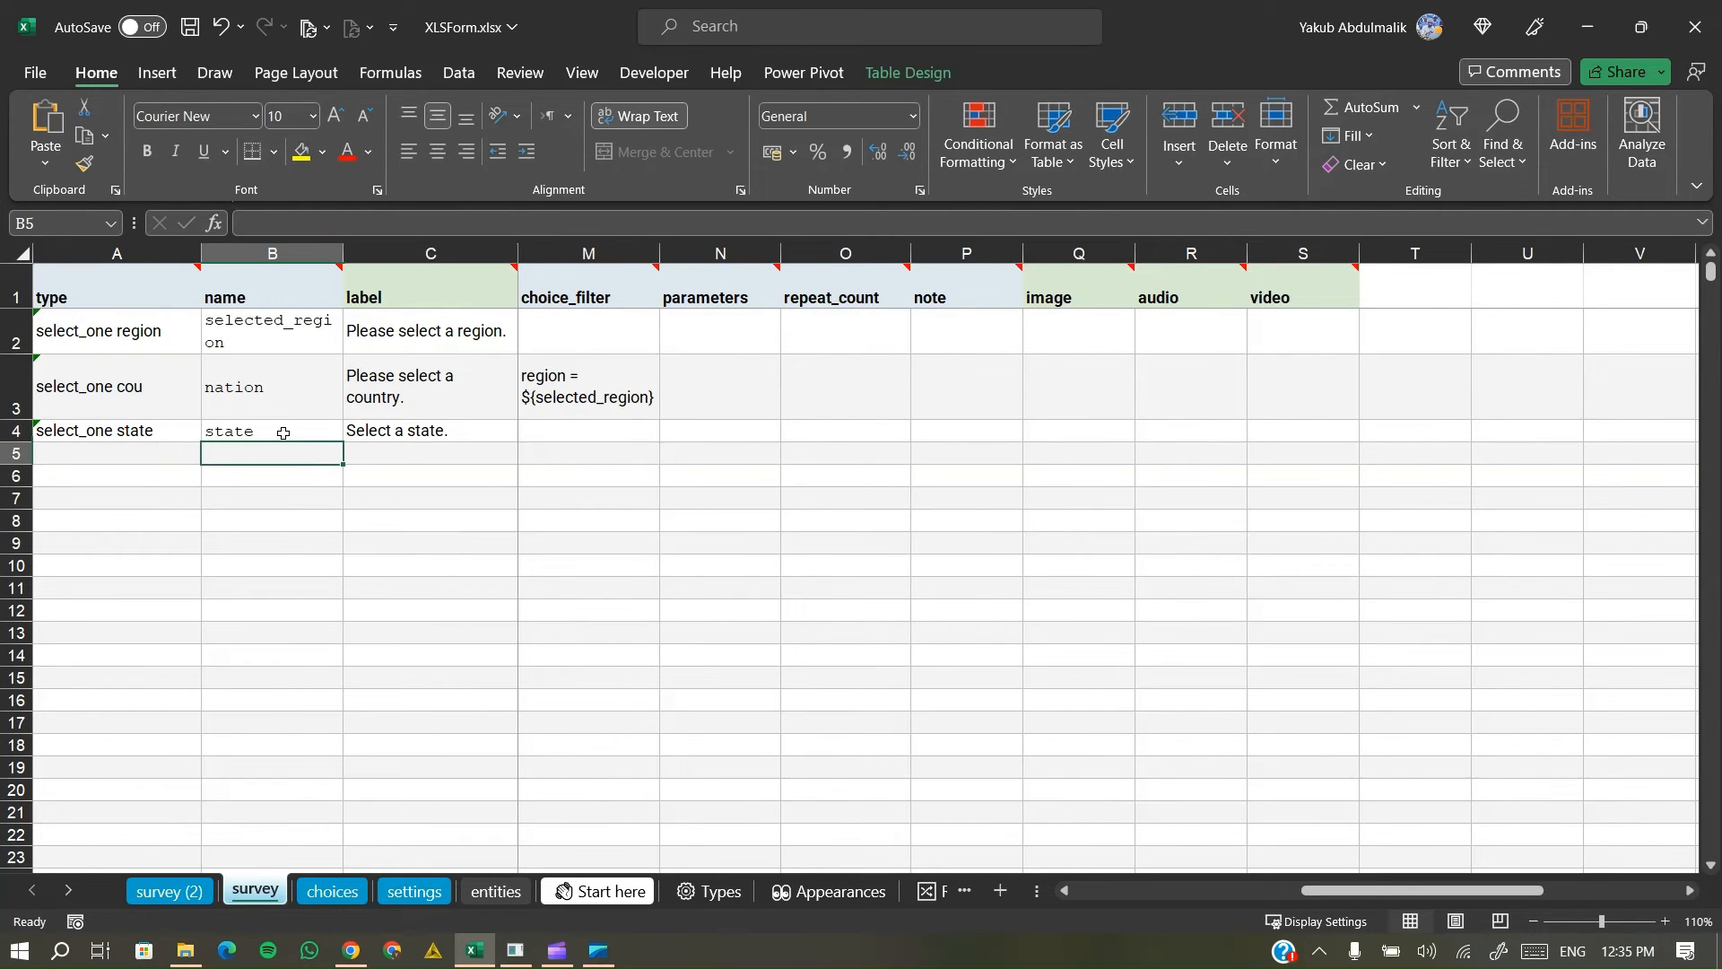
- On the choices sheet, complete the list name in A32 as state
{"action": "left_click", "coordinate": [334, 891]}
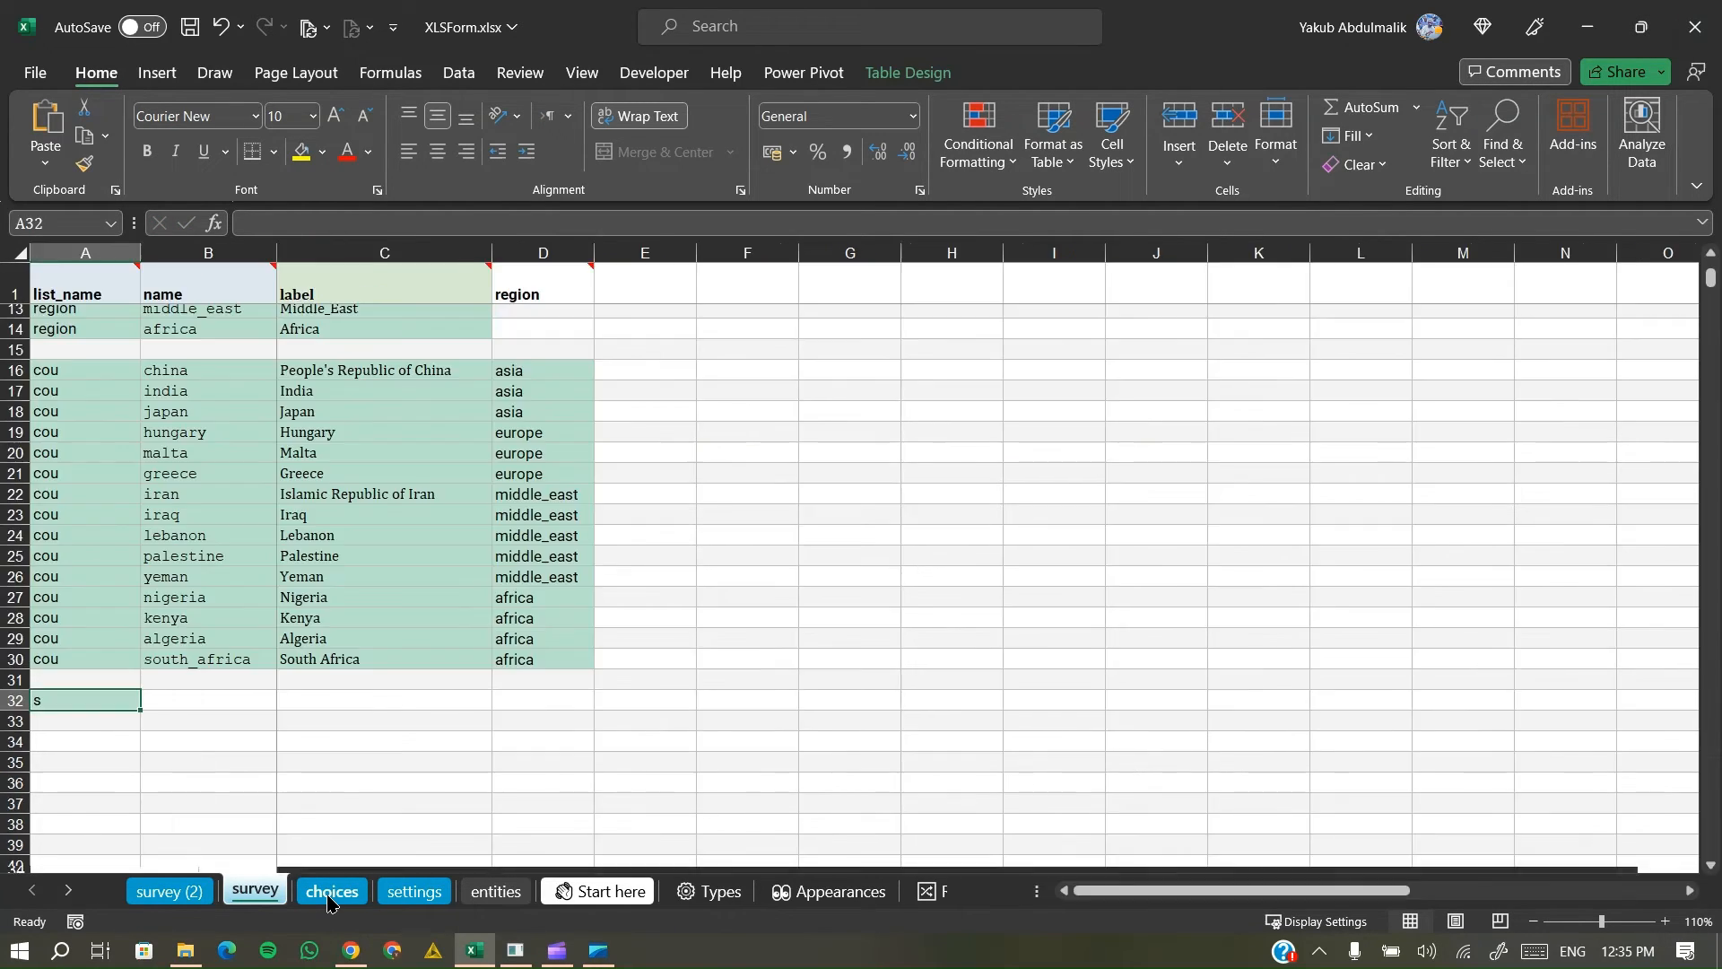
{"action": "left_click", "coordinate": [62, 701]}
{"action": "double_click", "coordinate": [61, 702]}
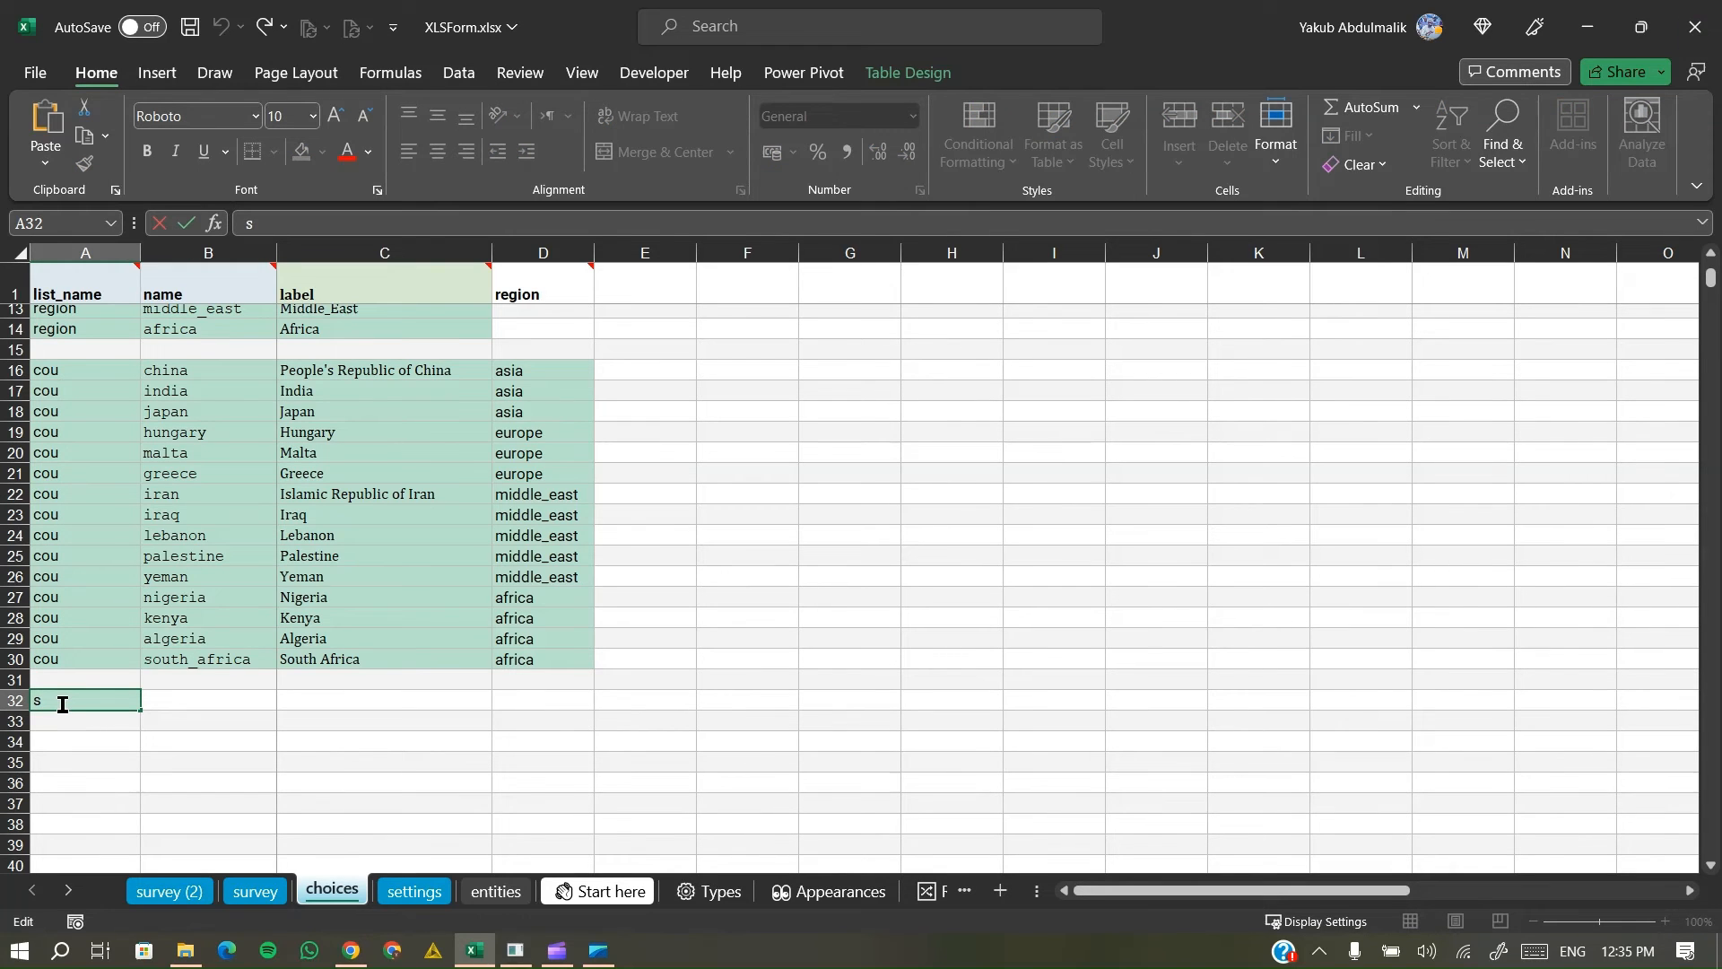
{"action": "type", "text": "ta"}
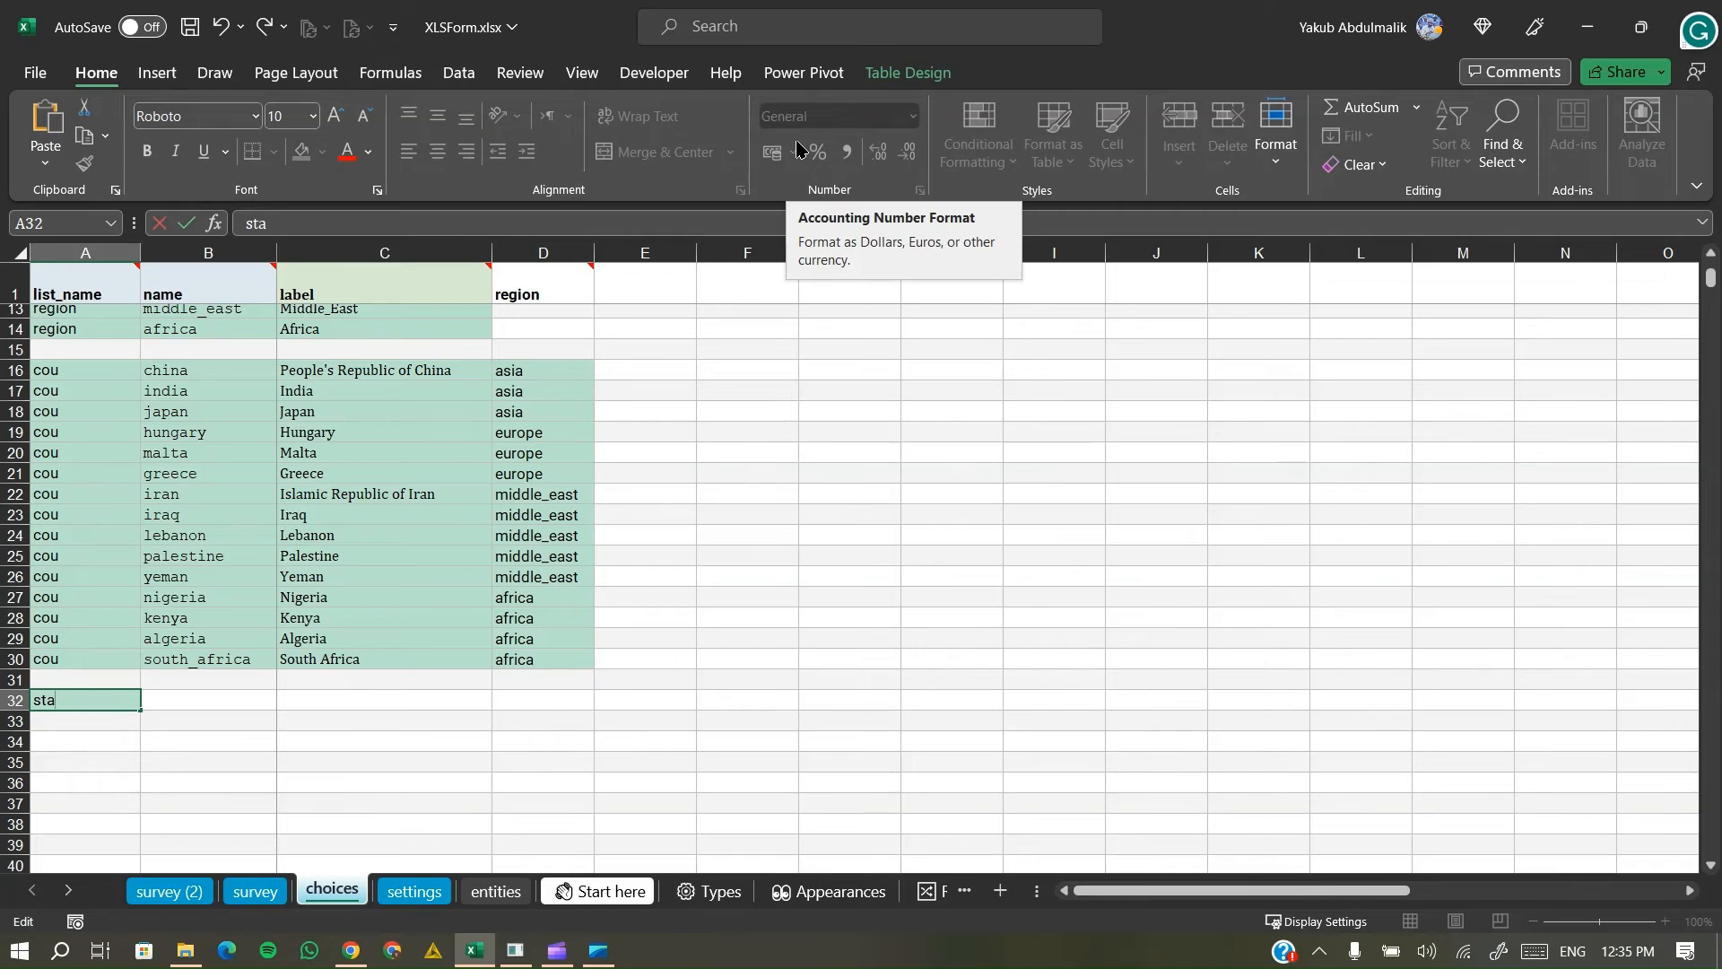
{"action": "type", "text": "te"}
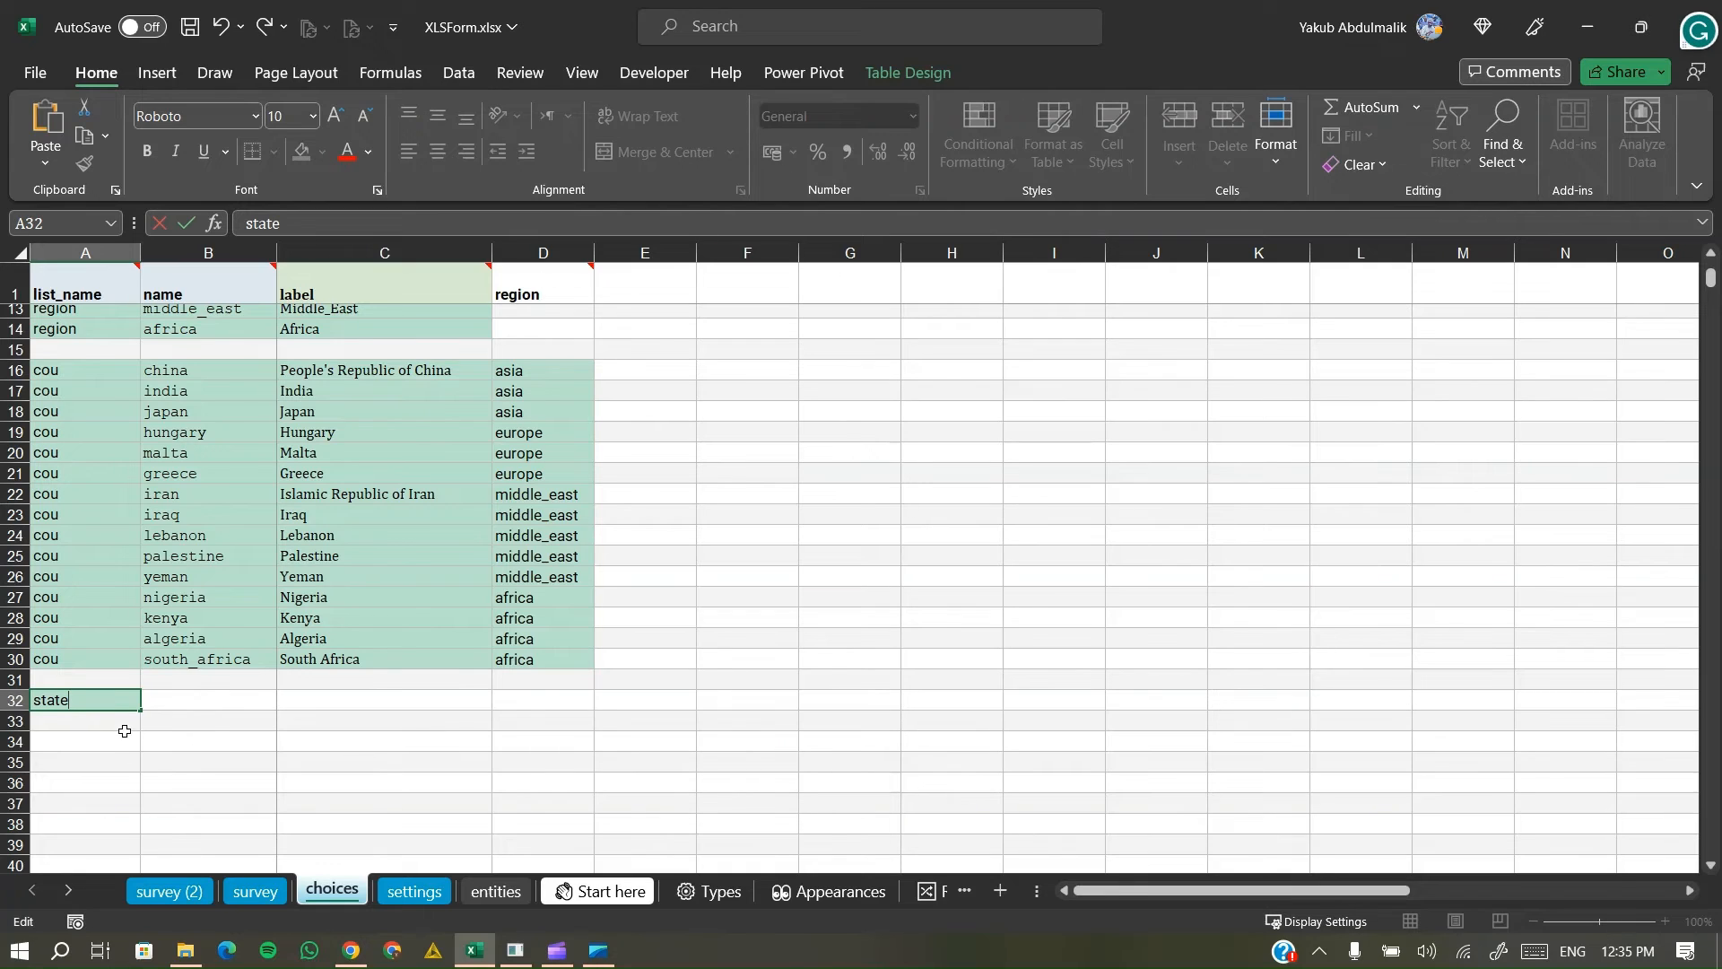
- Enter bh, kn and kd as choice names in B32:B34 and fill the list name state down to A34
{"action": "left_click", "coordinate": [185, 695]}
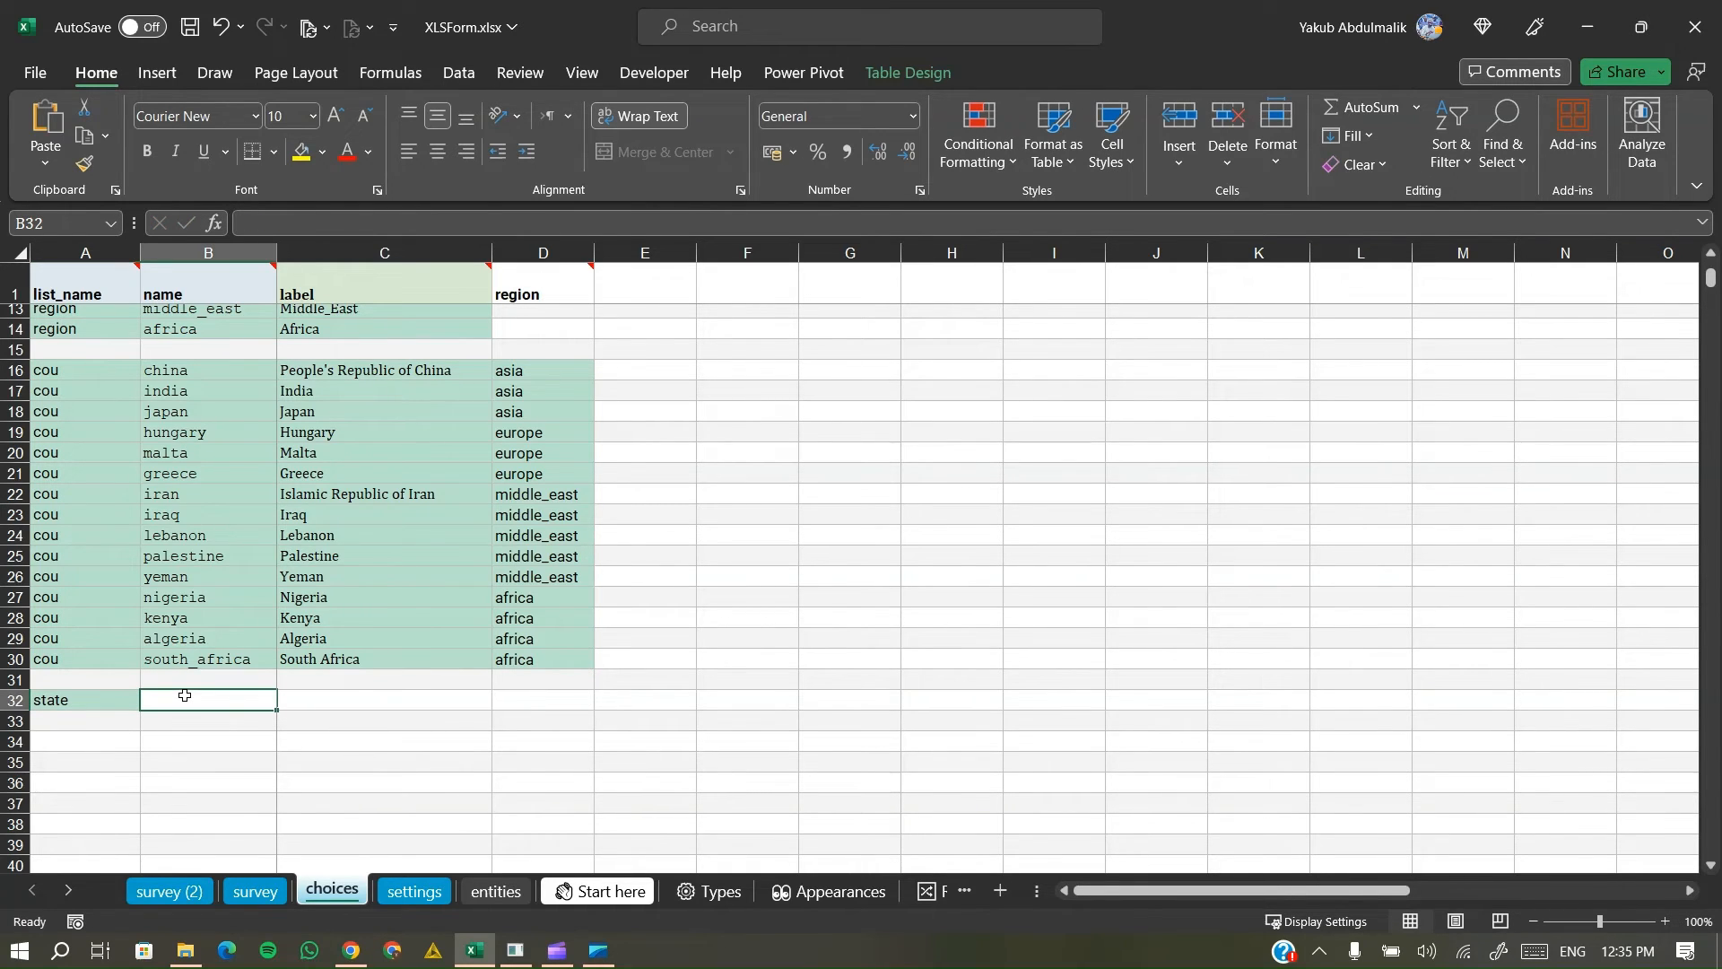
{"action": "type", "text": "bh"}
{"action": "key", "text": "Return"}
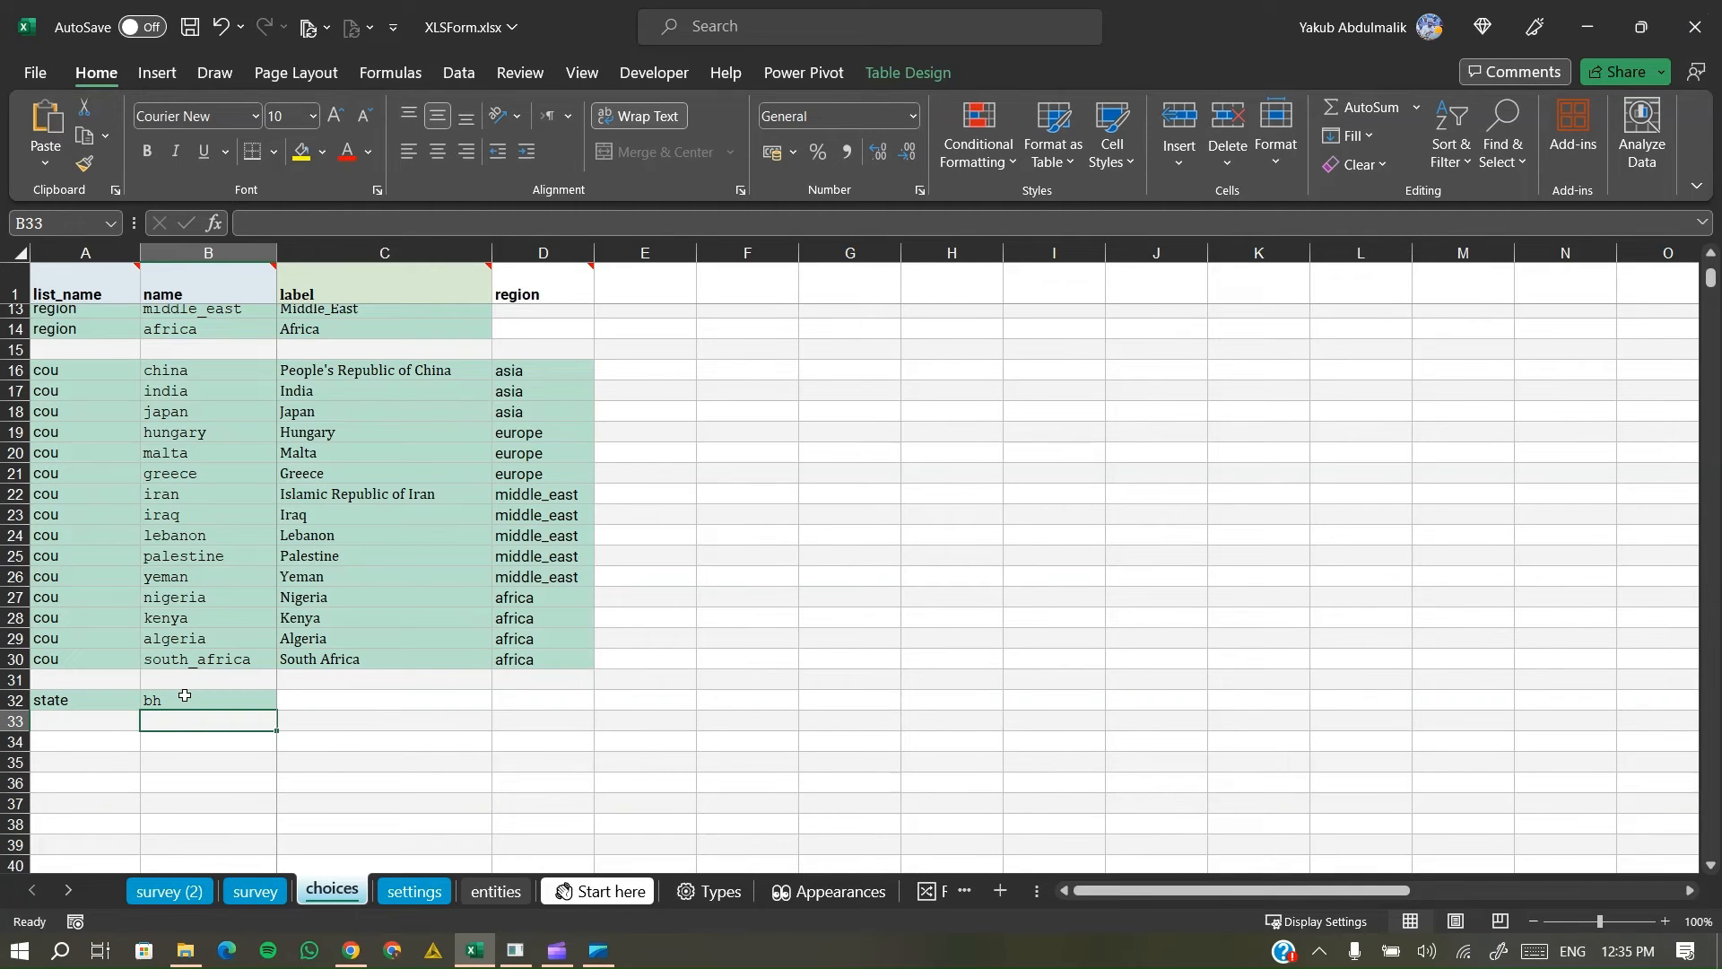
{"action": "type", "text": "kn"}
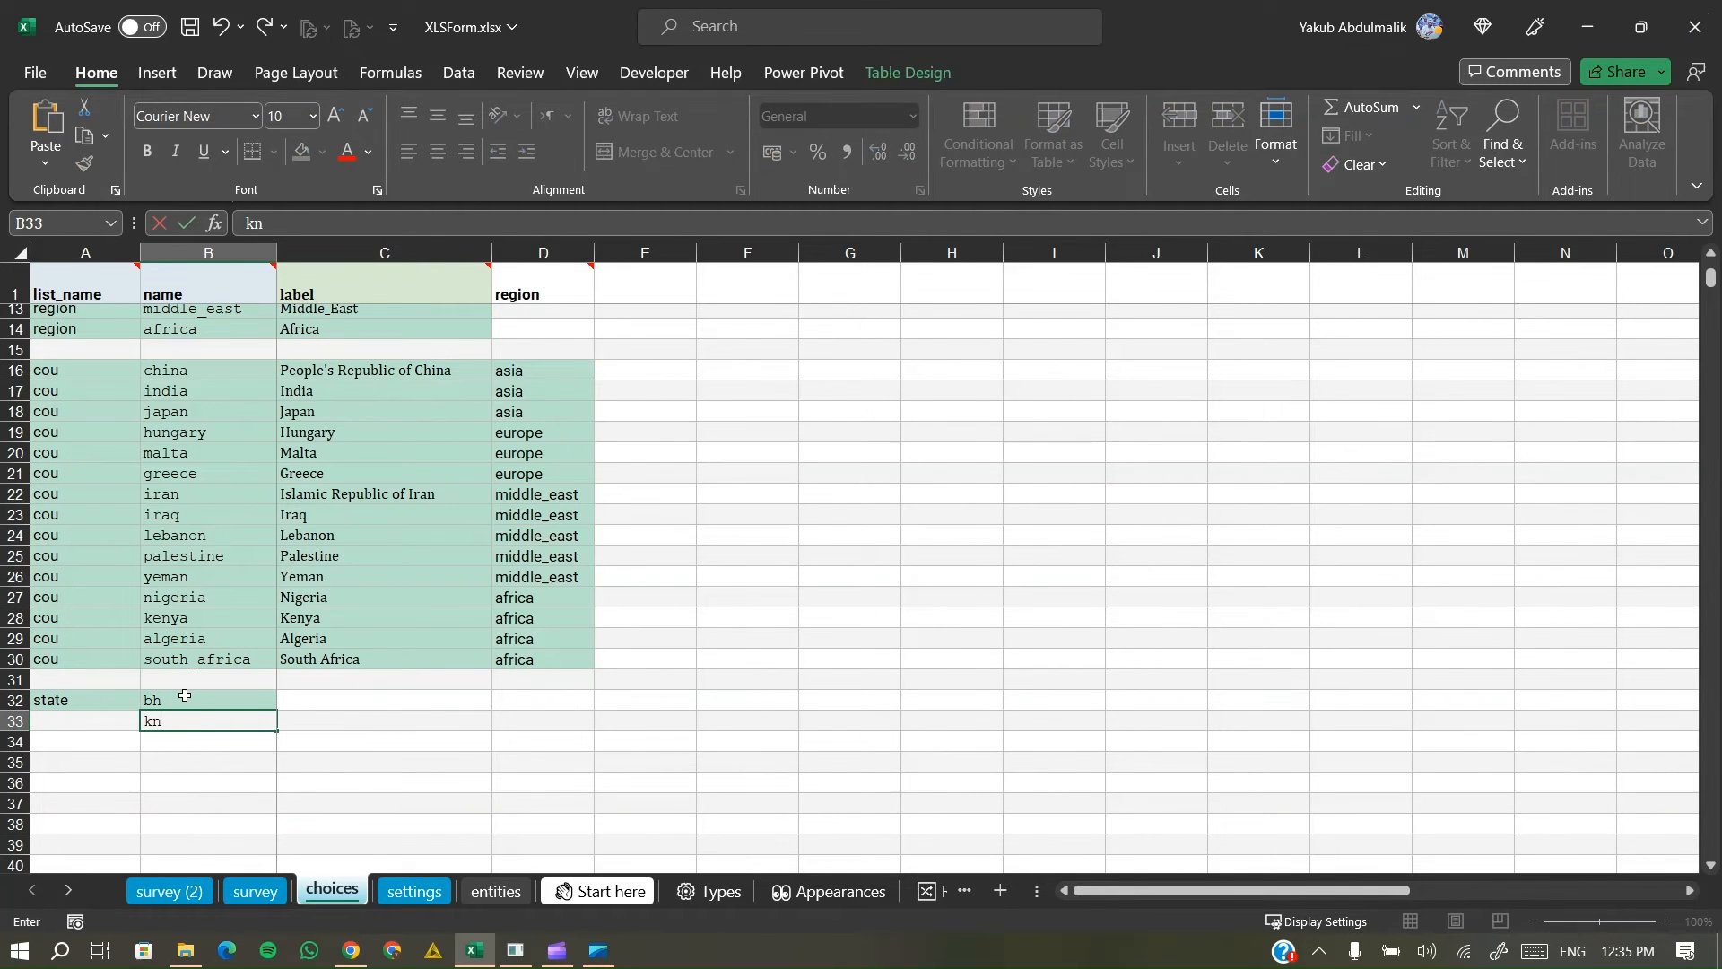
{"action": "key", "text": "Return"}
{"action": "type", "text": "kd"}
{"action": "key", "text": "Return"}
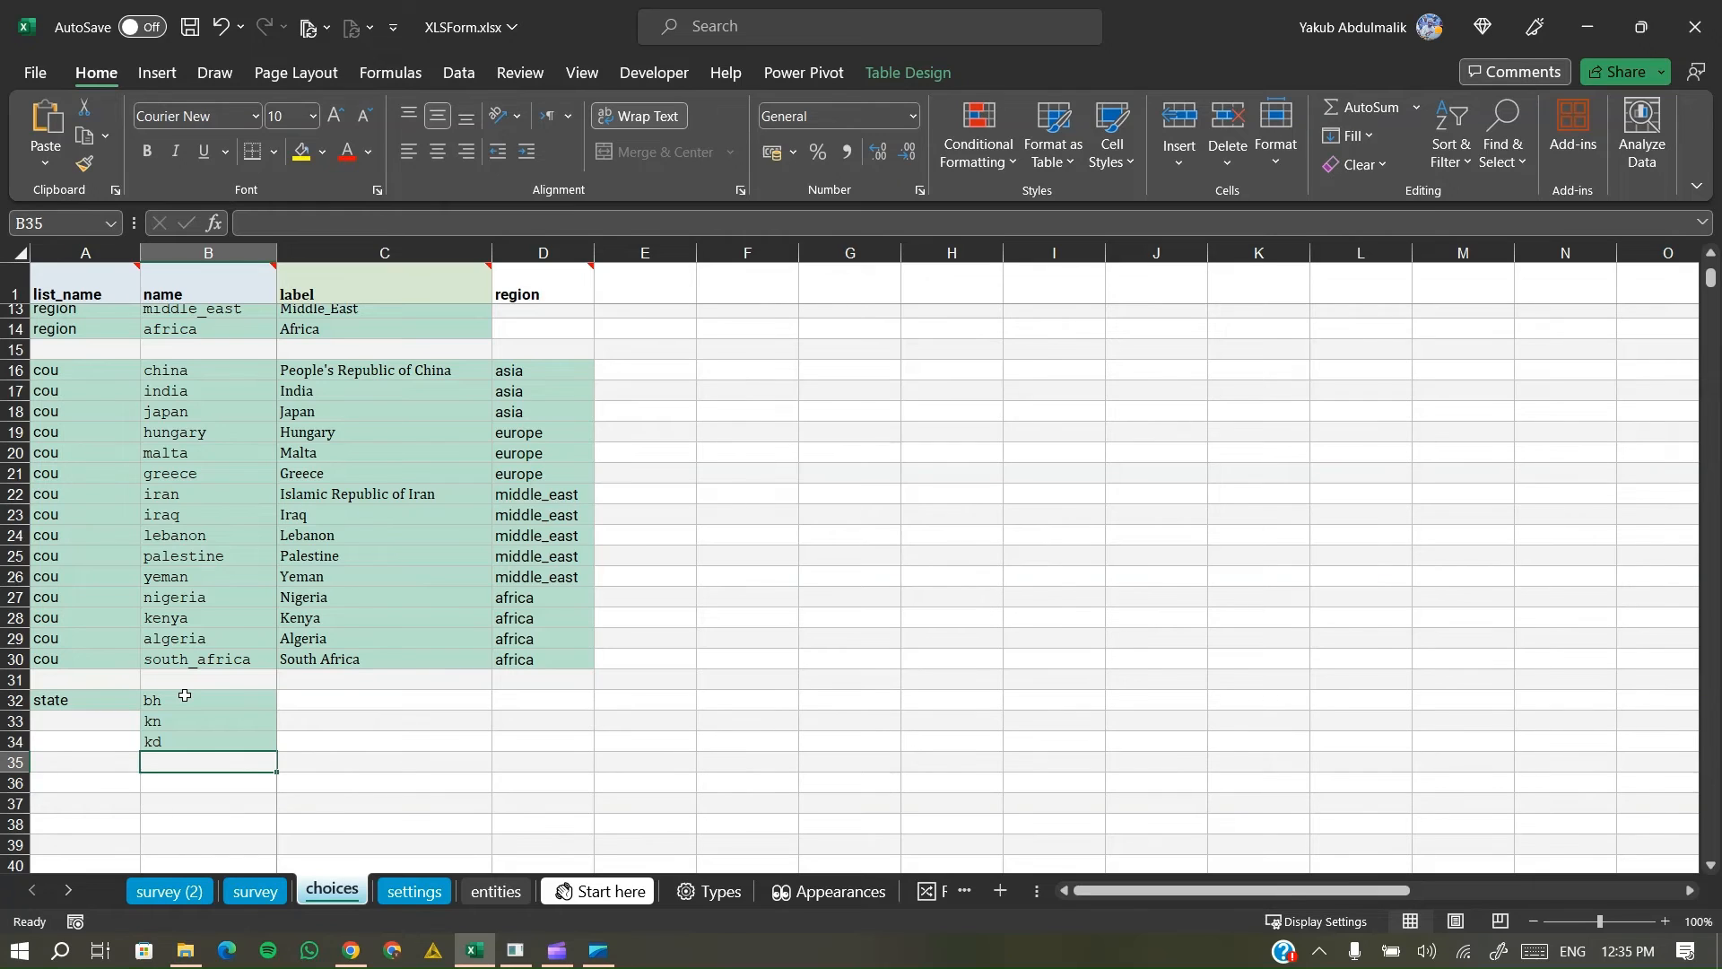
{"action": "left_click", "coordinate": [68, 701]}
{"action": "left_click_drag", "start_coordinate": [144, 713], "coordinate": [142, 752]}
- Label the three state choices in C32:C34 as Bauchi state, Kano state and Kaduna state
{"action": "left_click", "coordinate": [346, 696]}
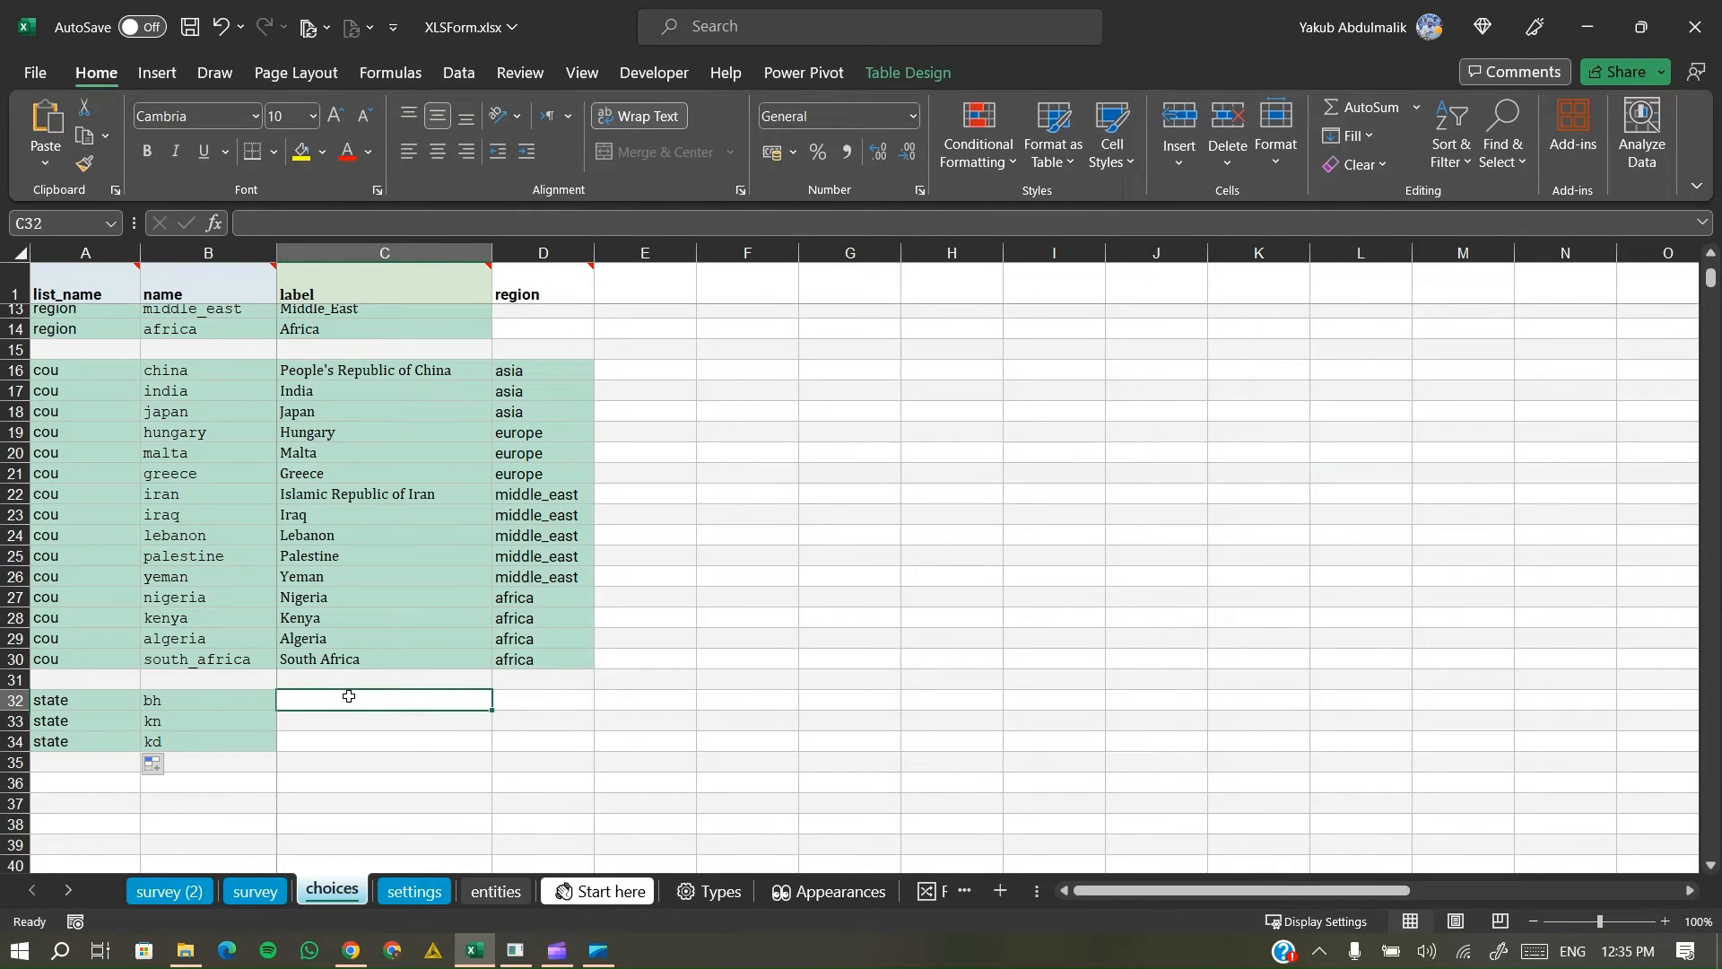
{"action": "type", "text": "Bauchi st"}
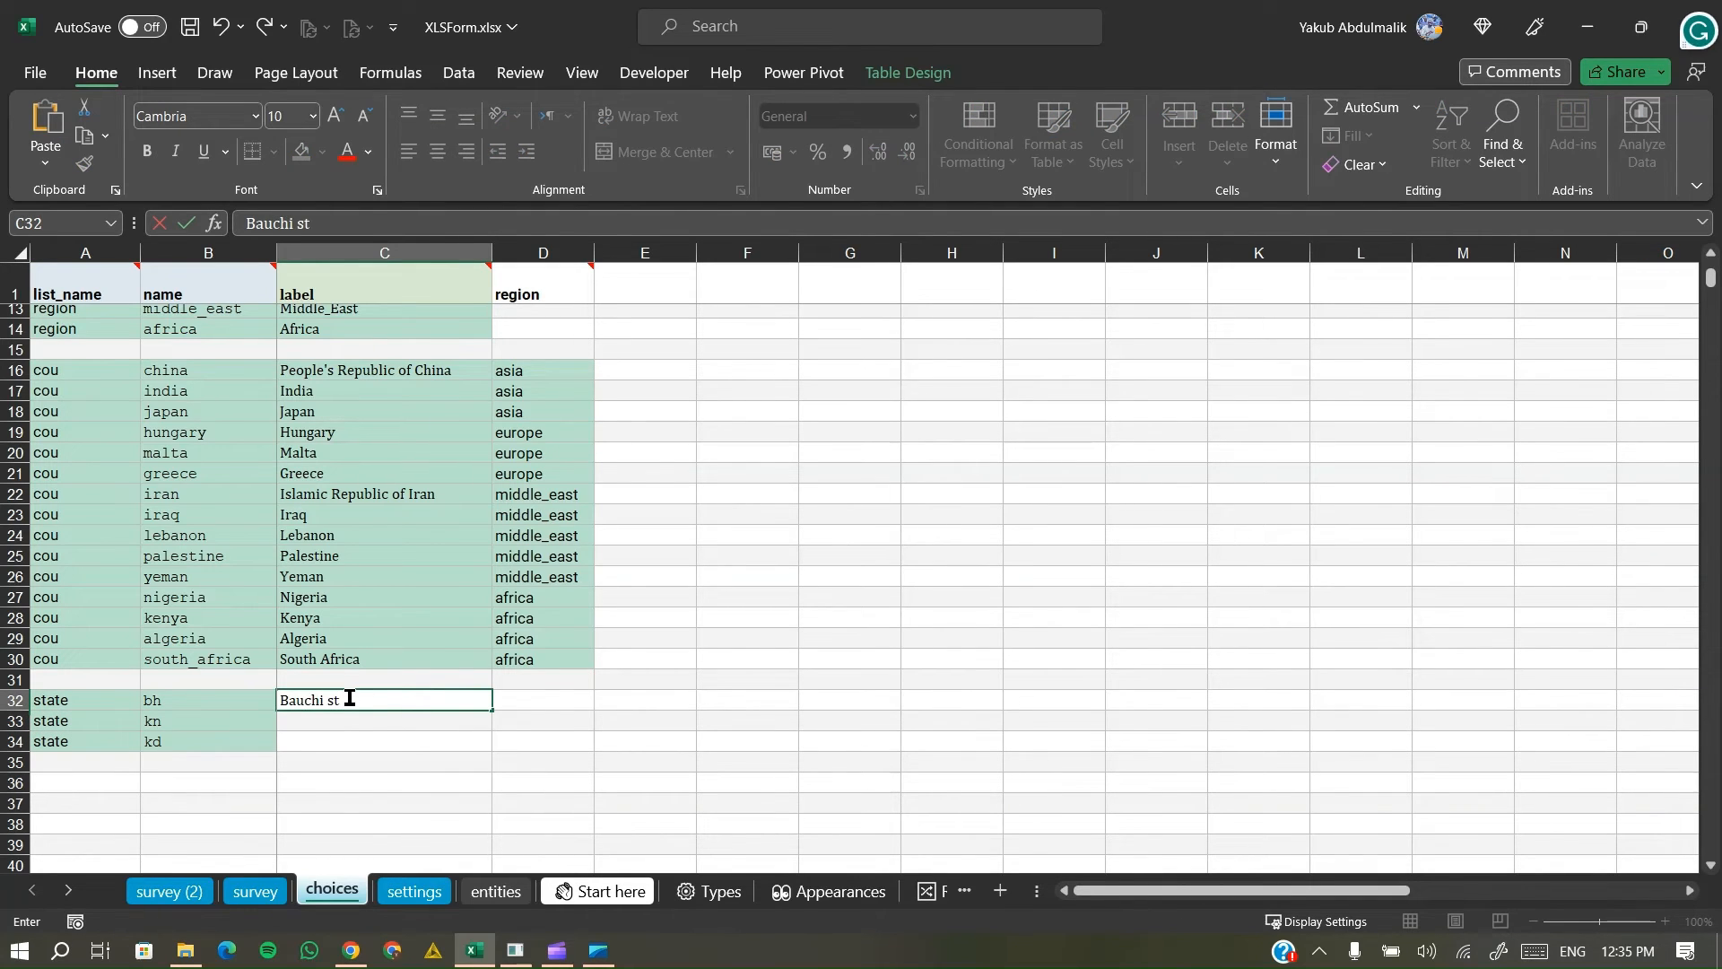
{"action": "type", "text": "ate"}
{"action": "key", "text": "Return"}
{"action": "type", "text": "Kano state"}
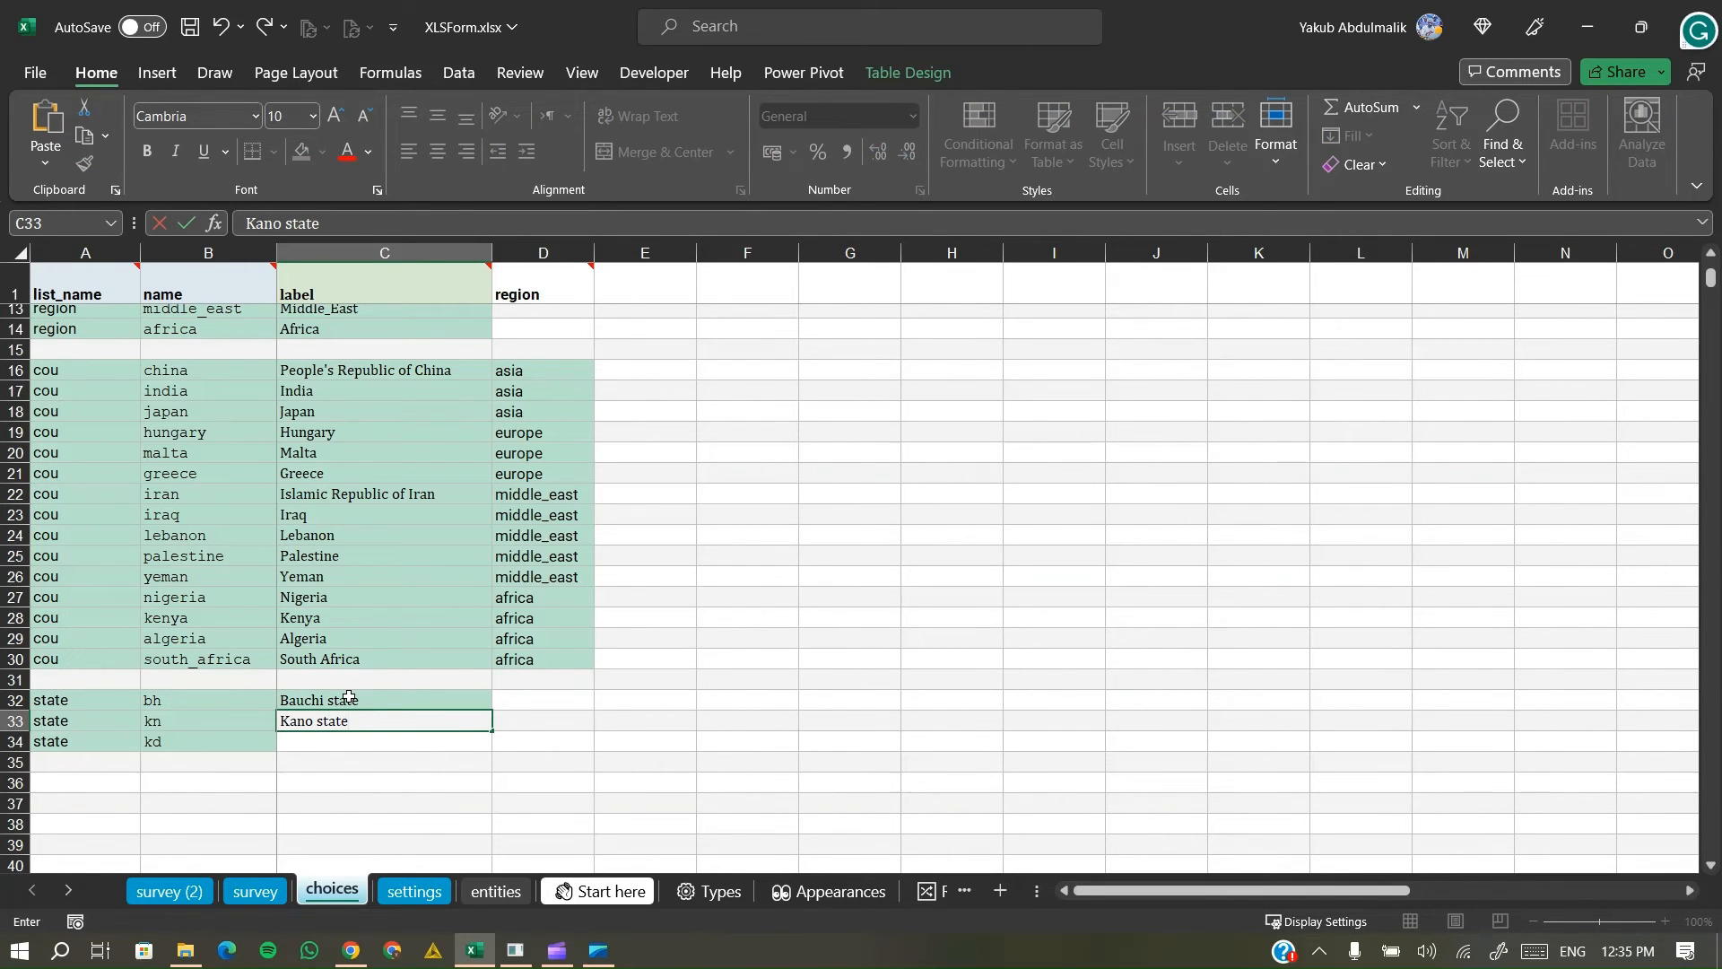
{"action": "key", "text": "Return"}
{"action": "type", "text": "JKa"}
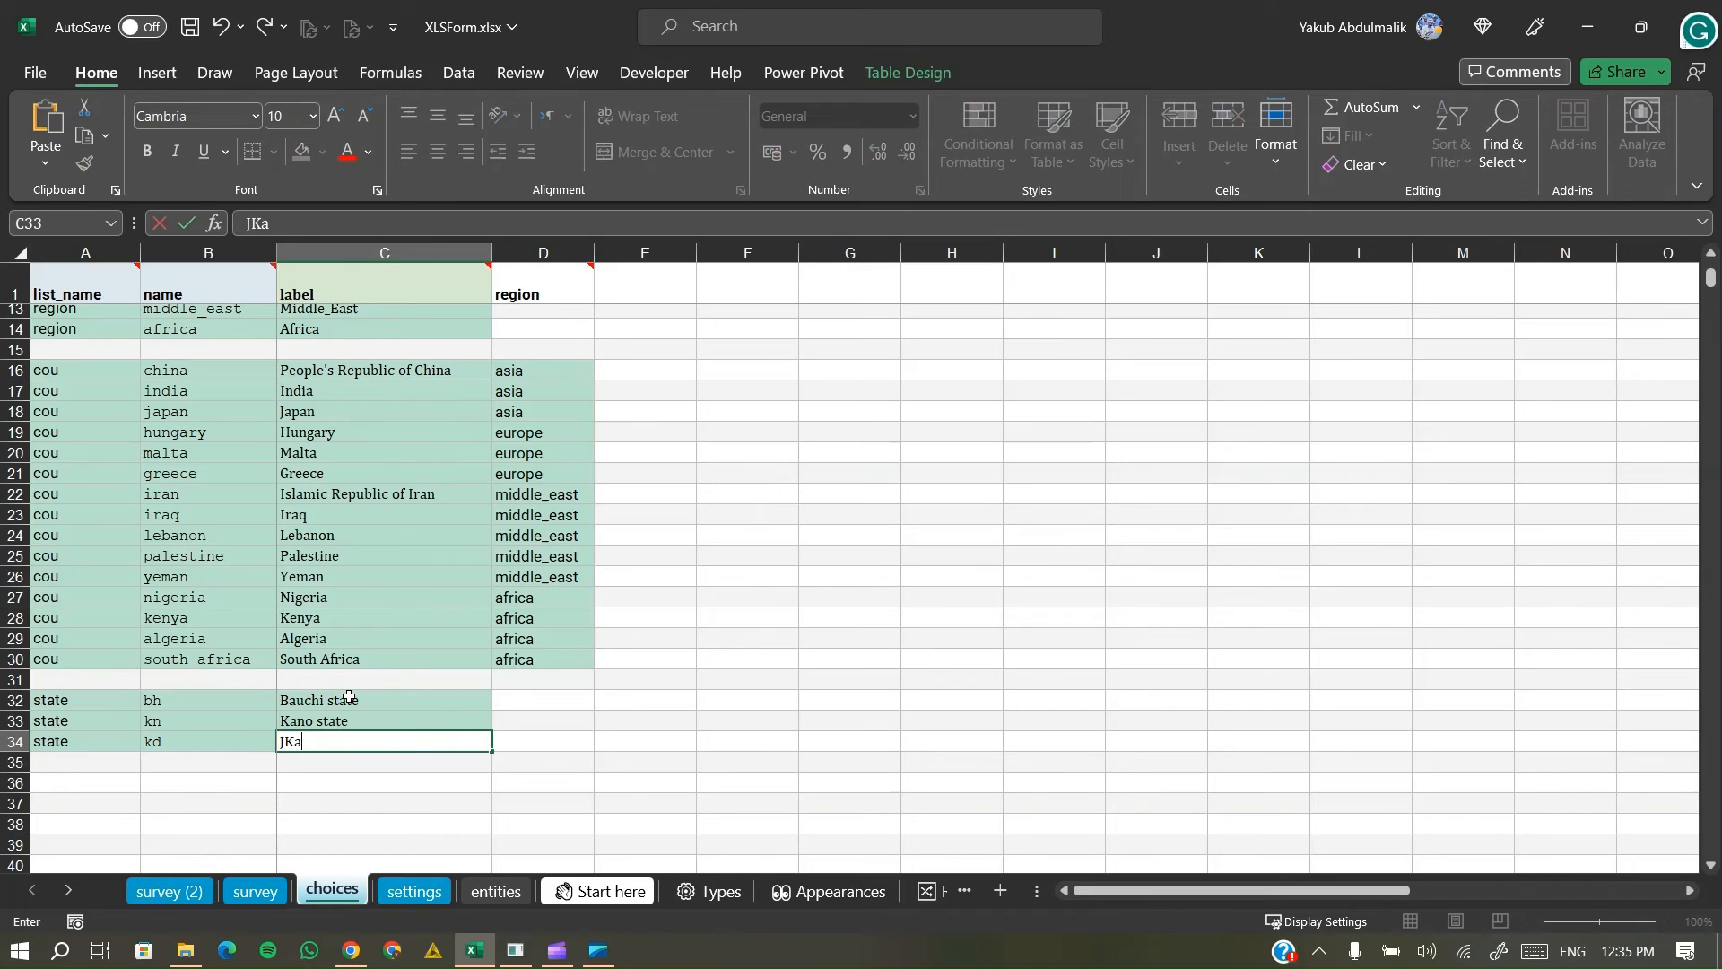
{"action": "type", "text": "dun"}
{"action": "key", "text": "BackSpace"}
{"action": "key", "text": "BackSpace"}
{"action": "key", "text": "BackSpace"}
{"action": "key", "text": "BackSpace"}
{"action": "key", "text": "BackSpace"}
{"action": "key", "text": "BackSpace"}
{"action": "type", "text": "Kaduna state"}
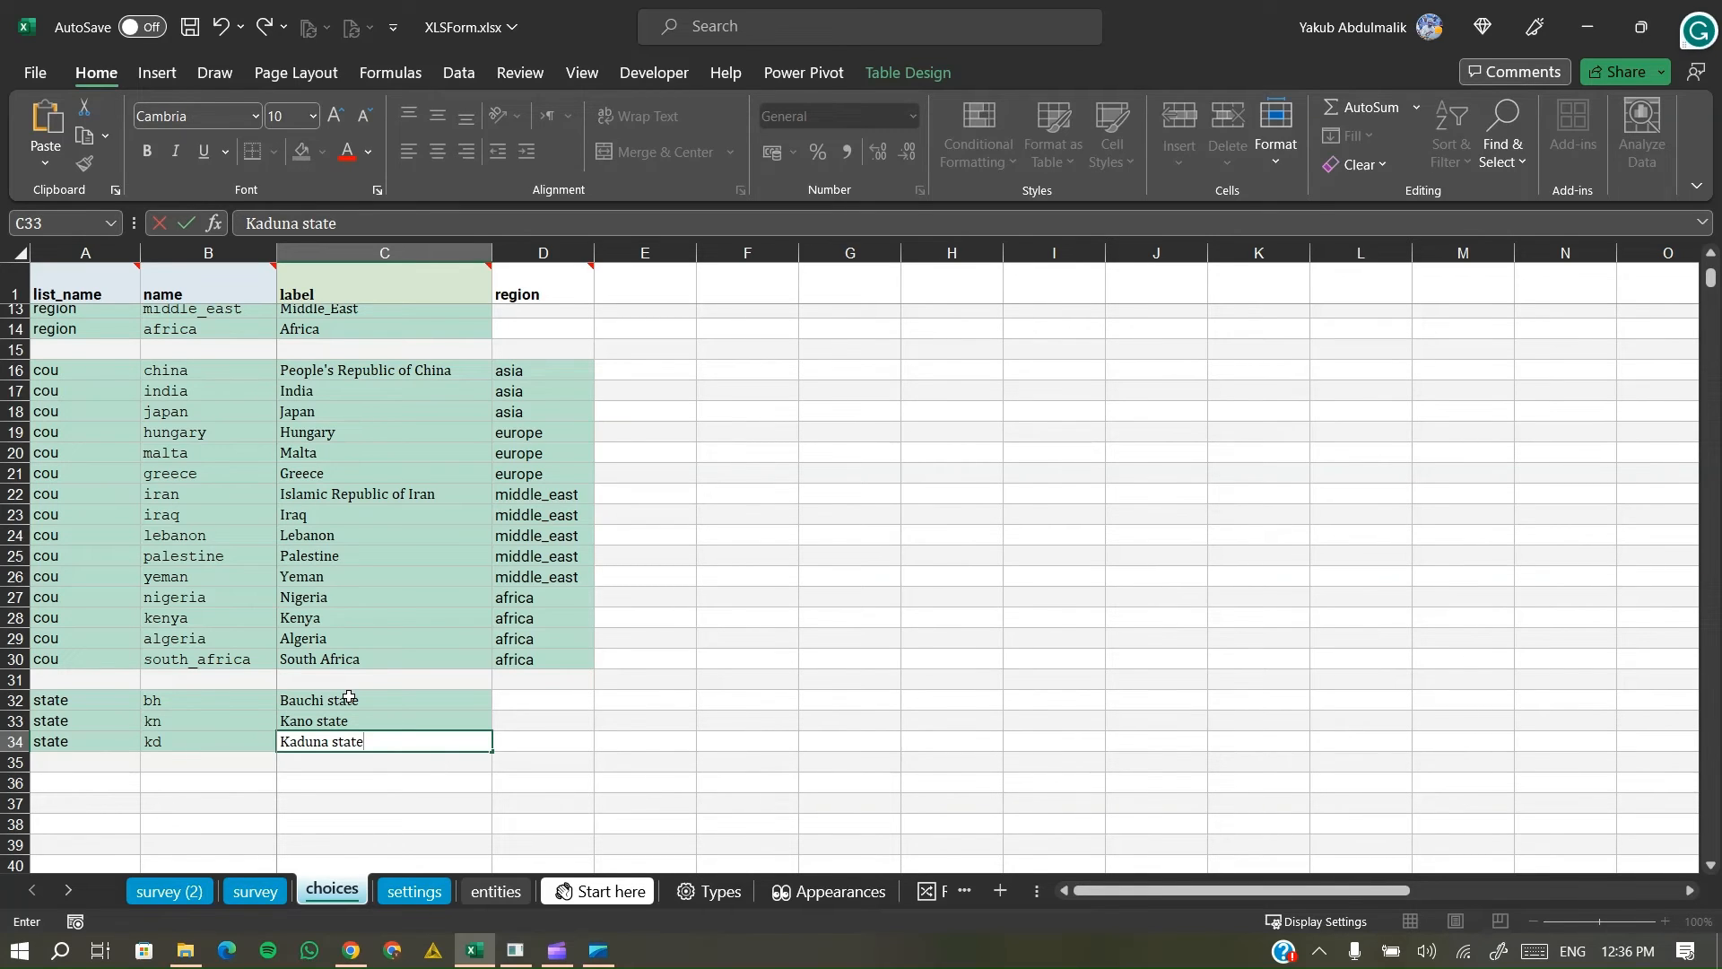
{"action": "key", "text": "Tab"}
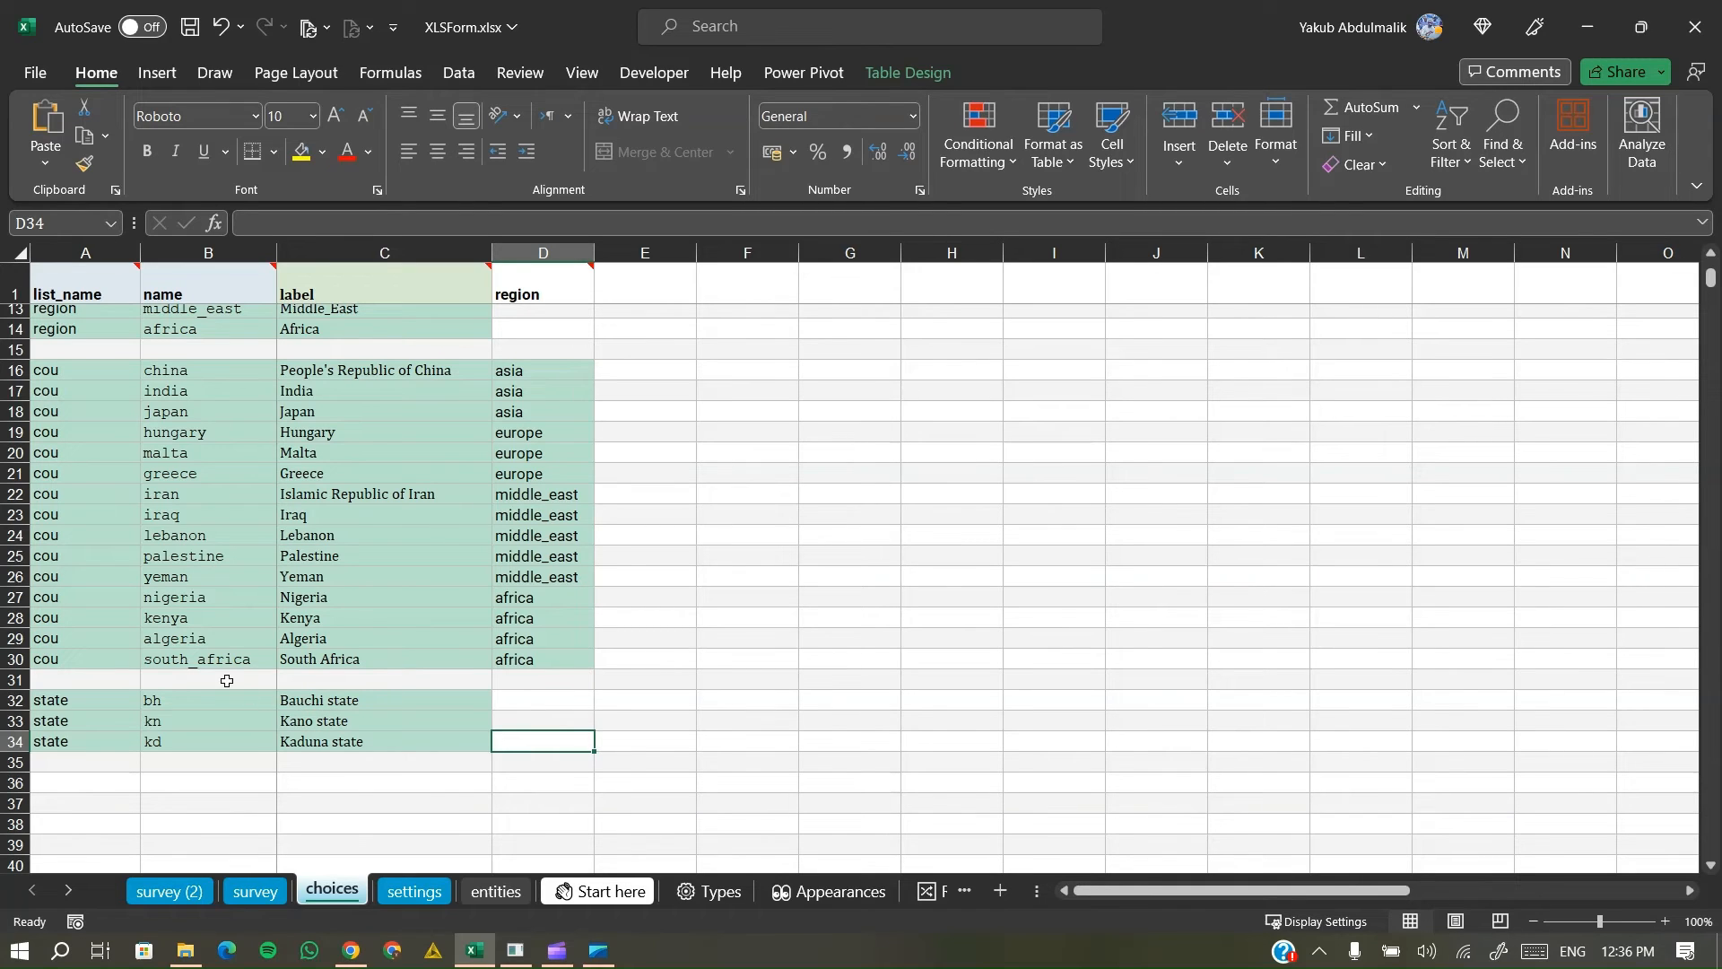
- Add a country column heading in E1, next to the region column
{"action": "left_click", "coordinate": [287, 598]}
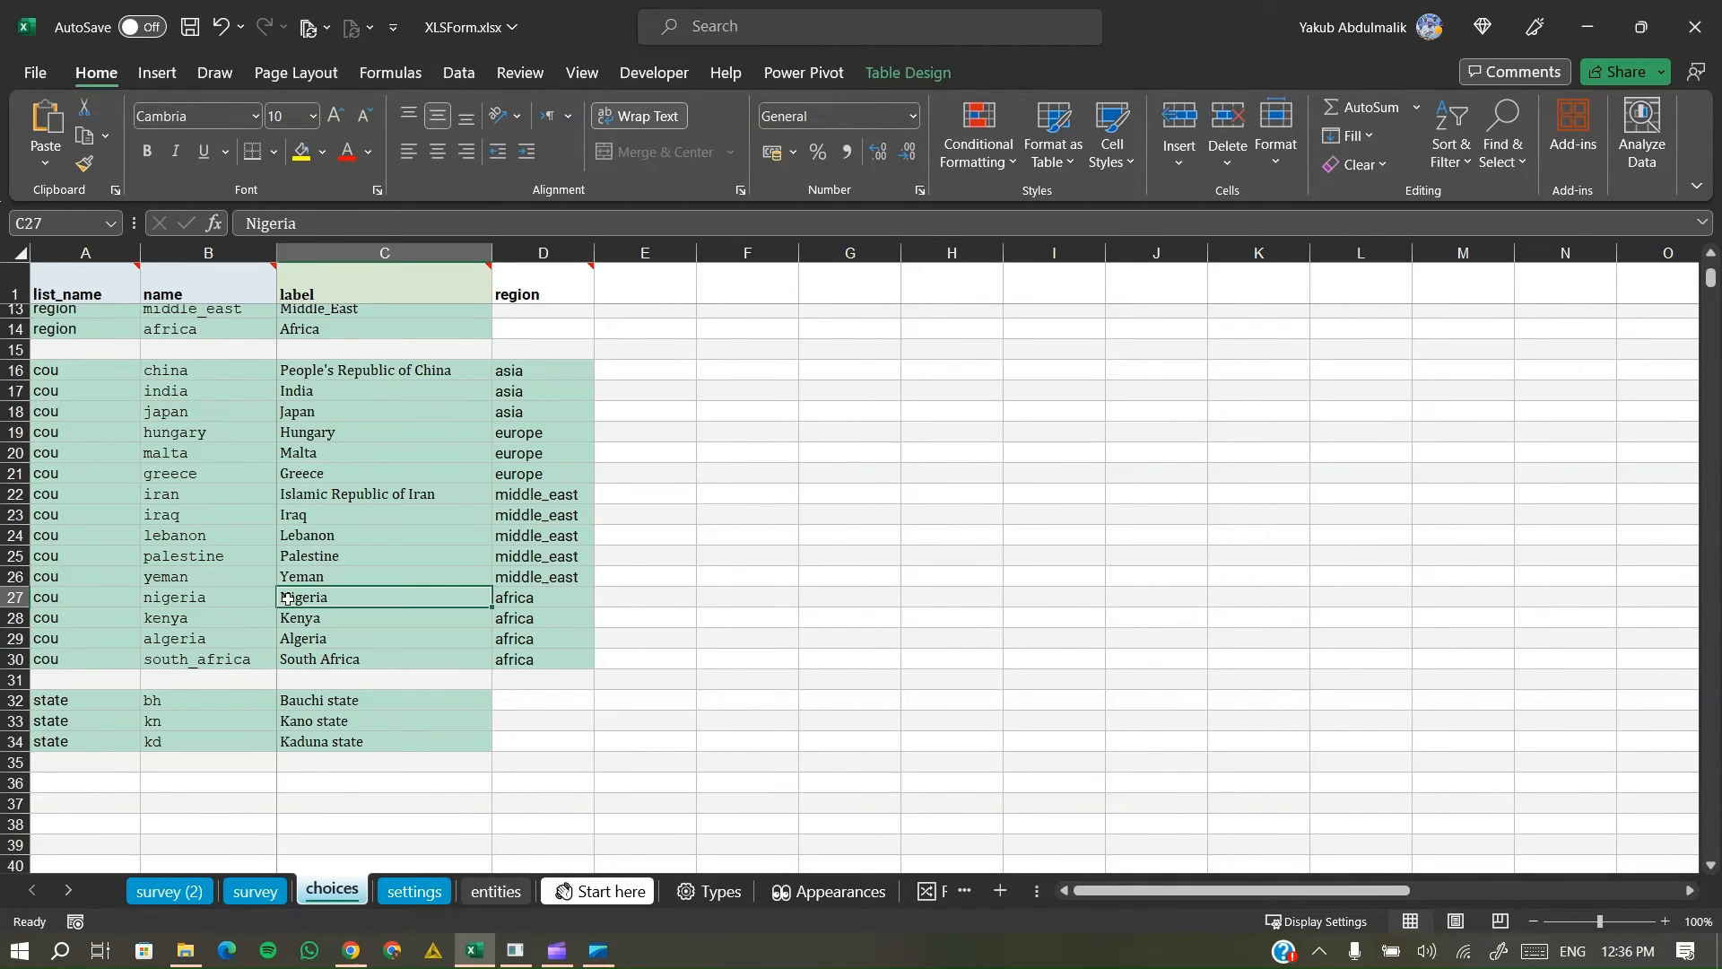
{"action": "left_click", "coordinate": [648, 283]}
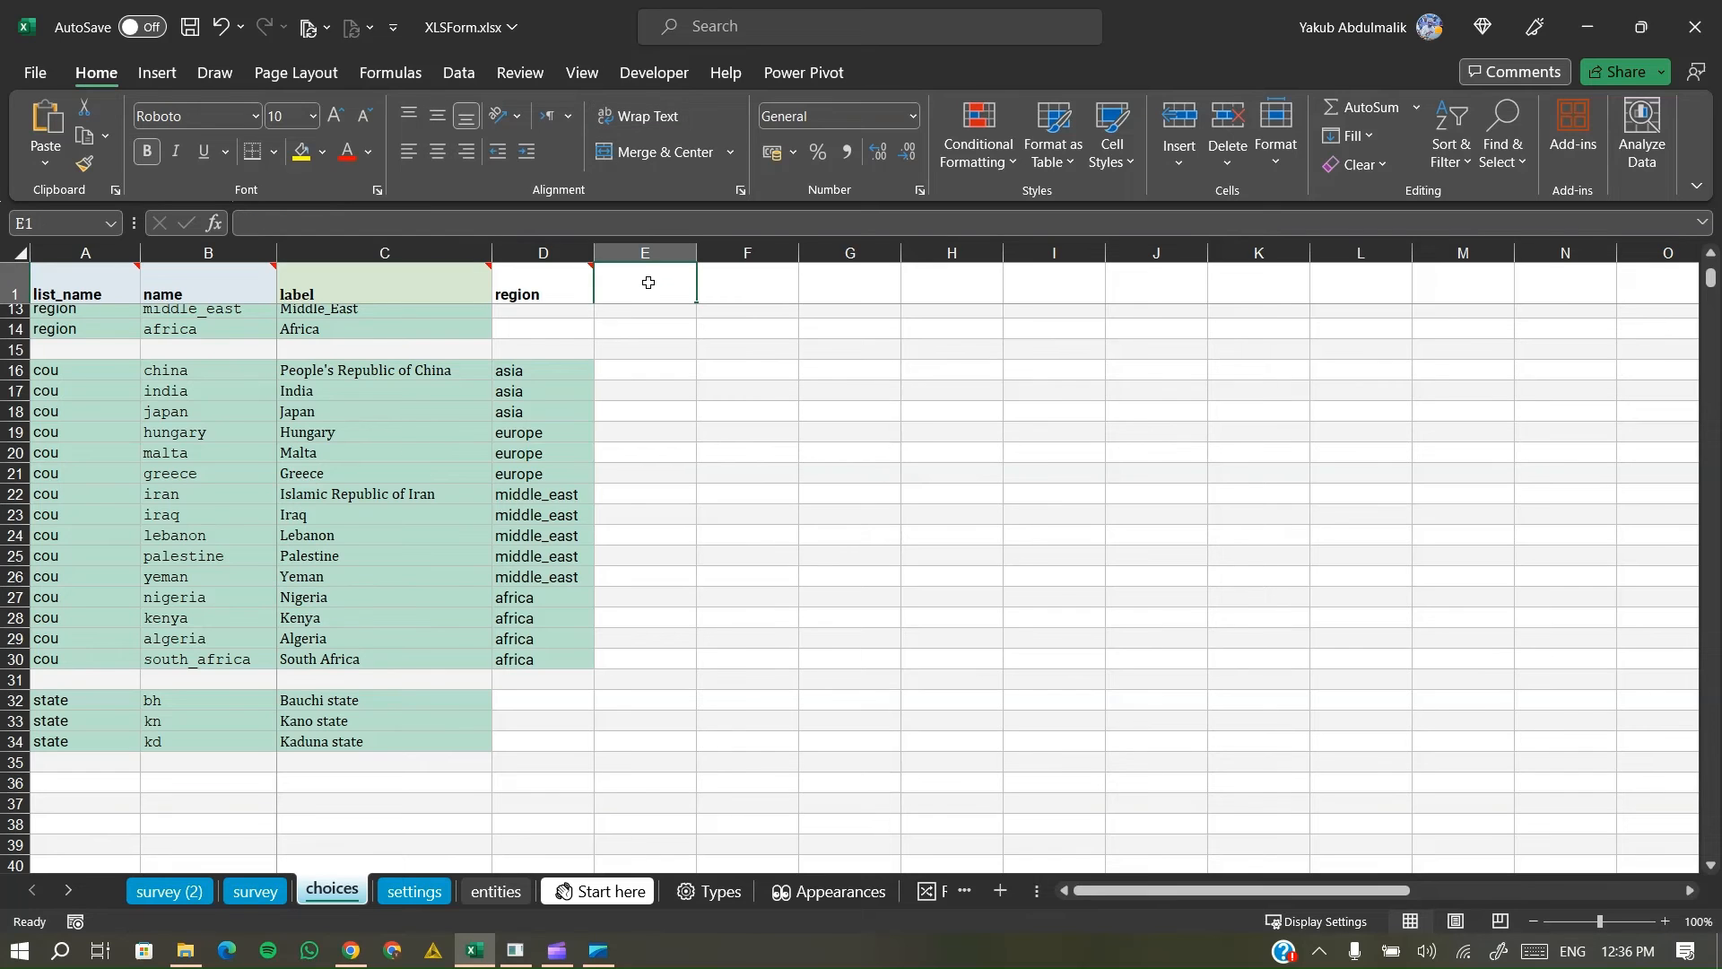
{"action": "type", "text": "country"}
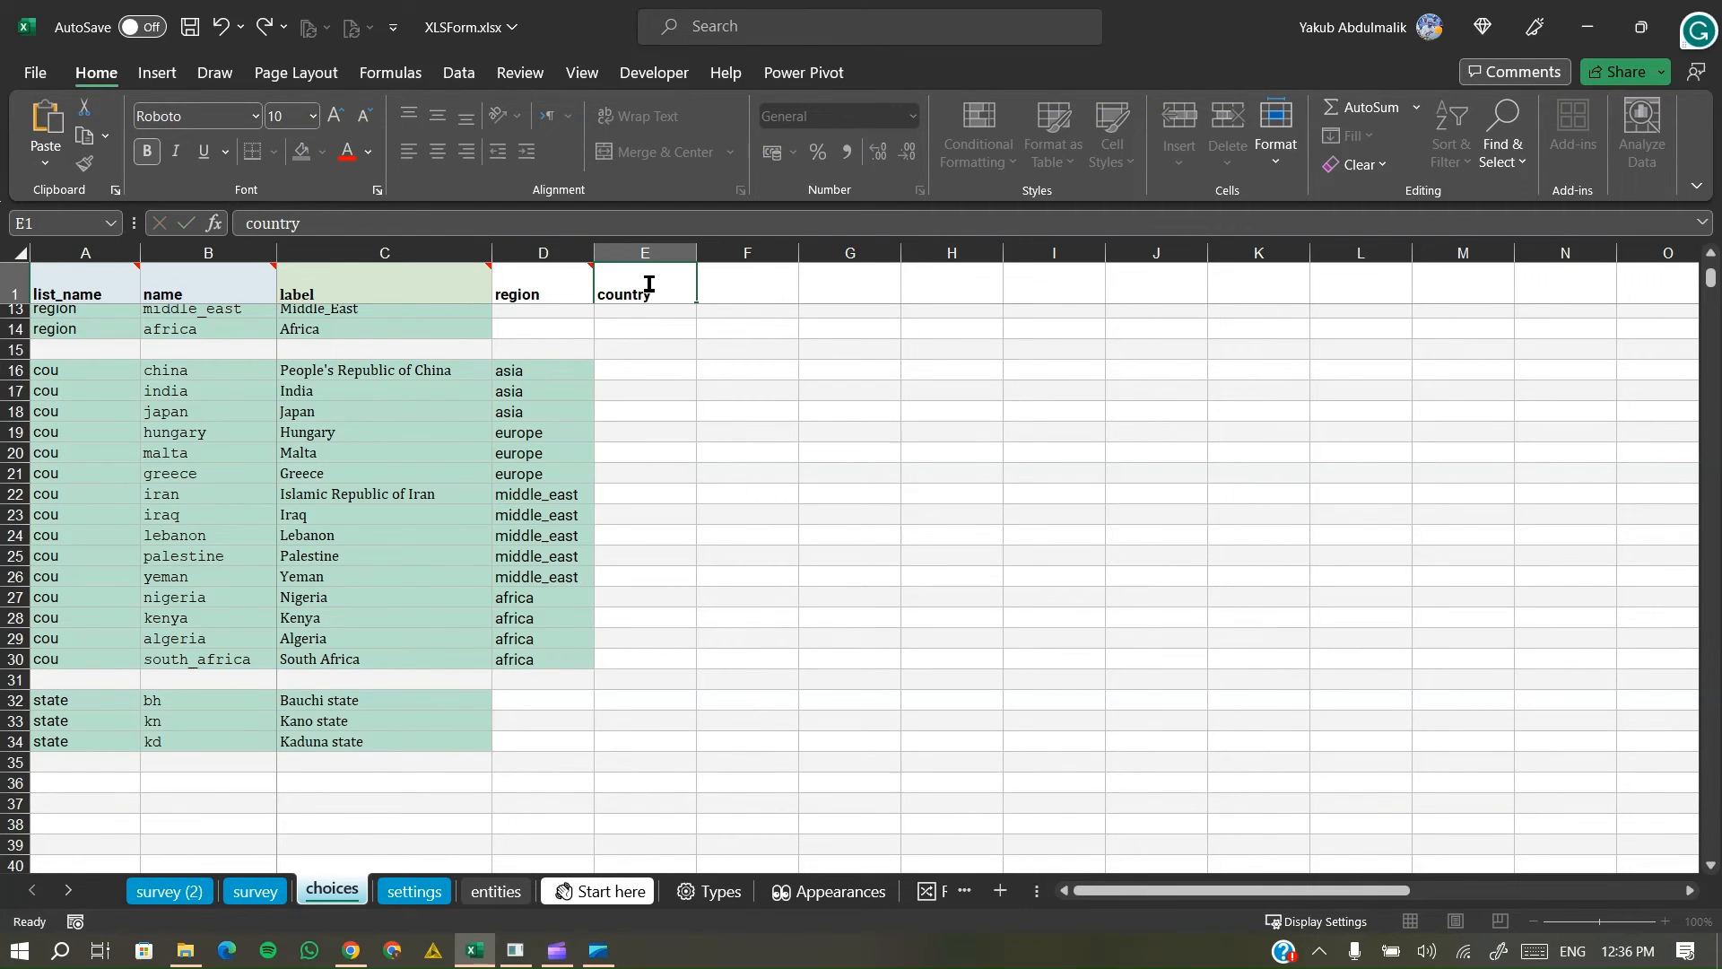
{"action": "key", "text": "Return"}
- Copy the choice name nigeria from B27 into E32 and fill it down to E34 for all three states
{"action": "scroll", "coordinate": [636, 314], "scroll_direction": "down", "scroll_amount": 8}
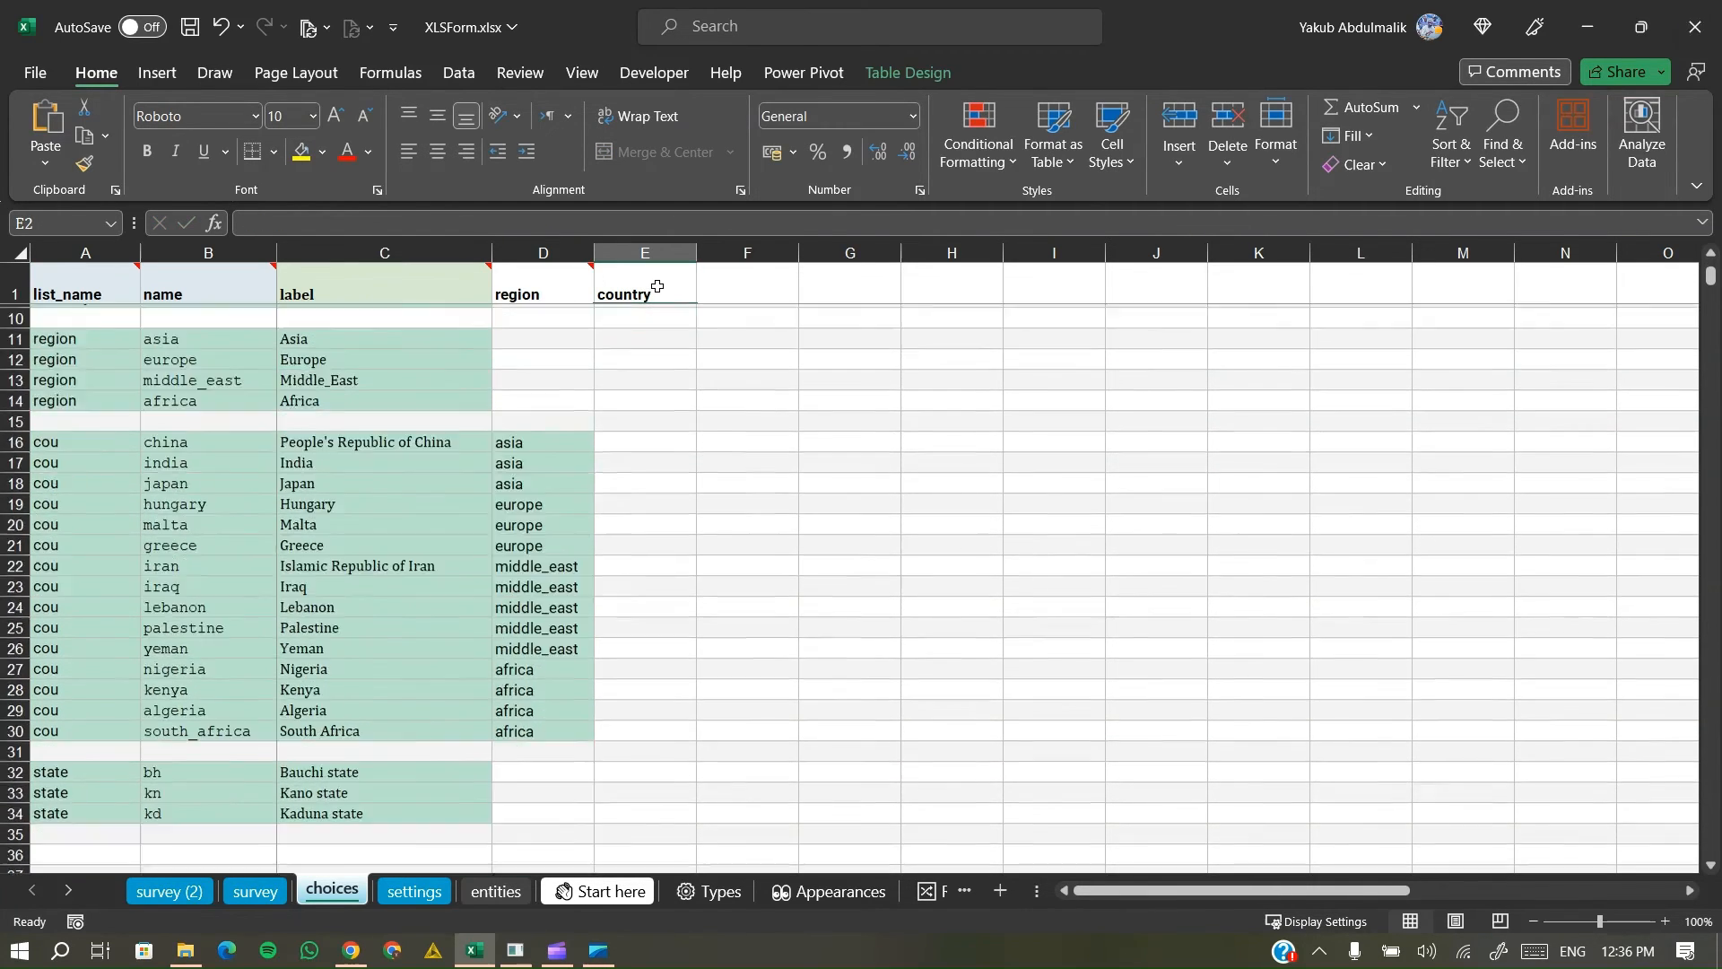
{"action": "left_click", "coordinate": [625, 470]}
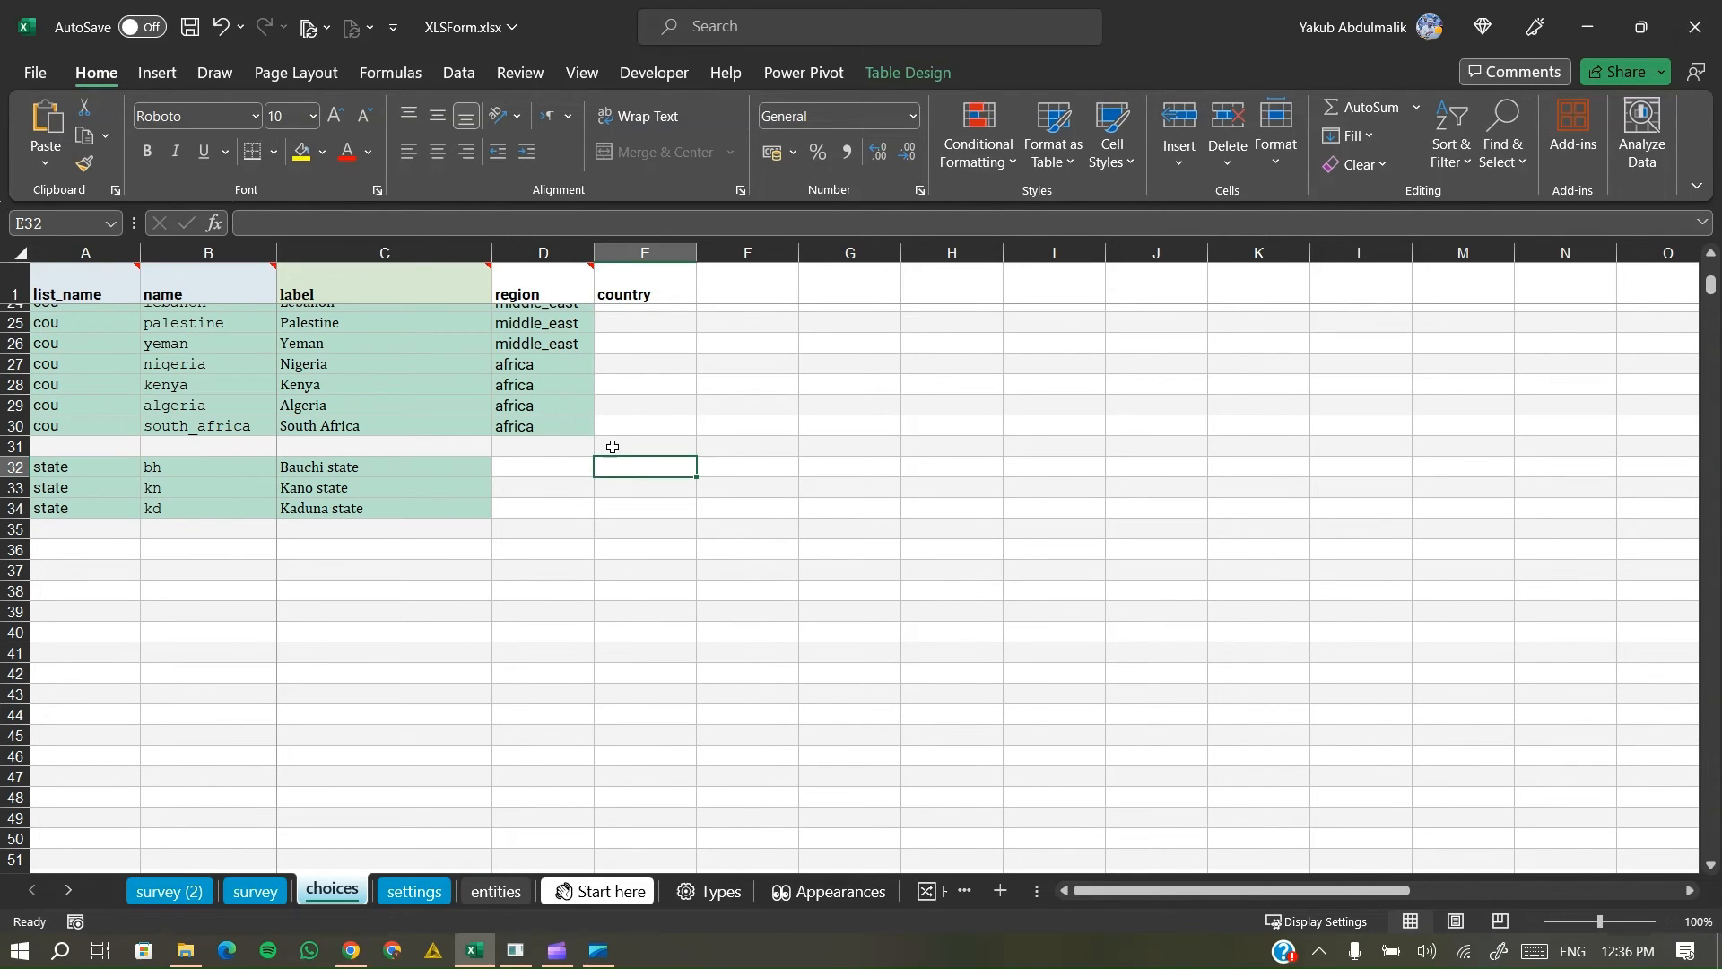
{"action": "left_click", "coordinate": [200, 364]}
{"action": "left_click", "coordinate": [372, 232]}
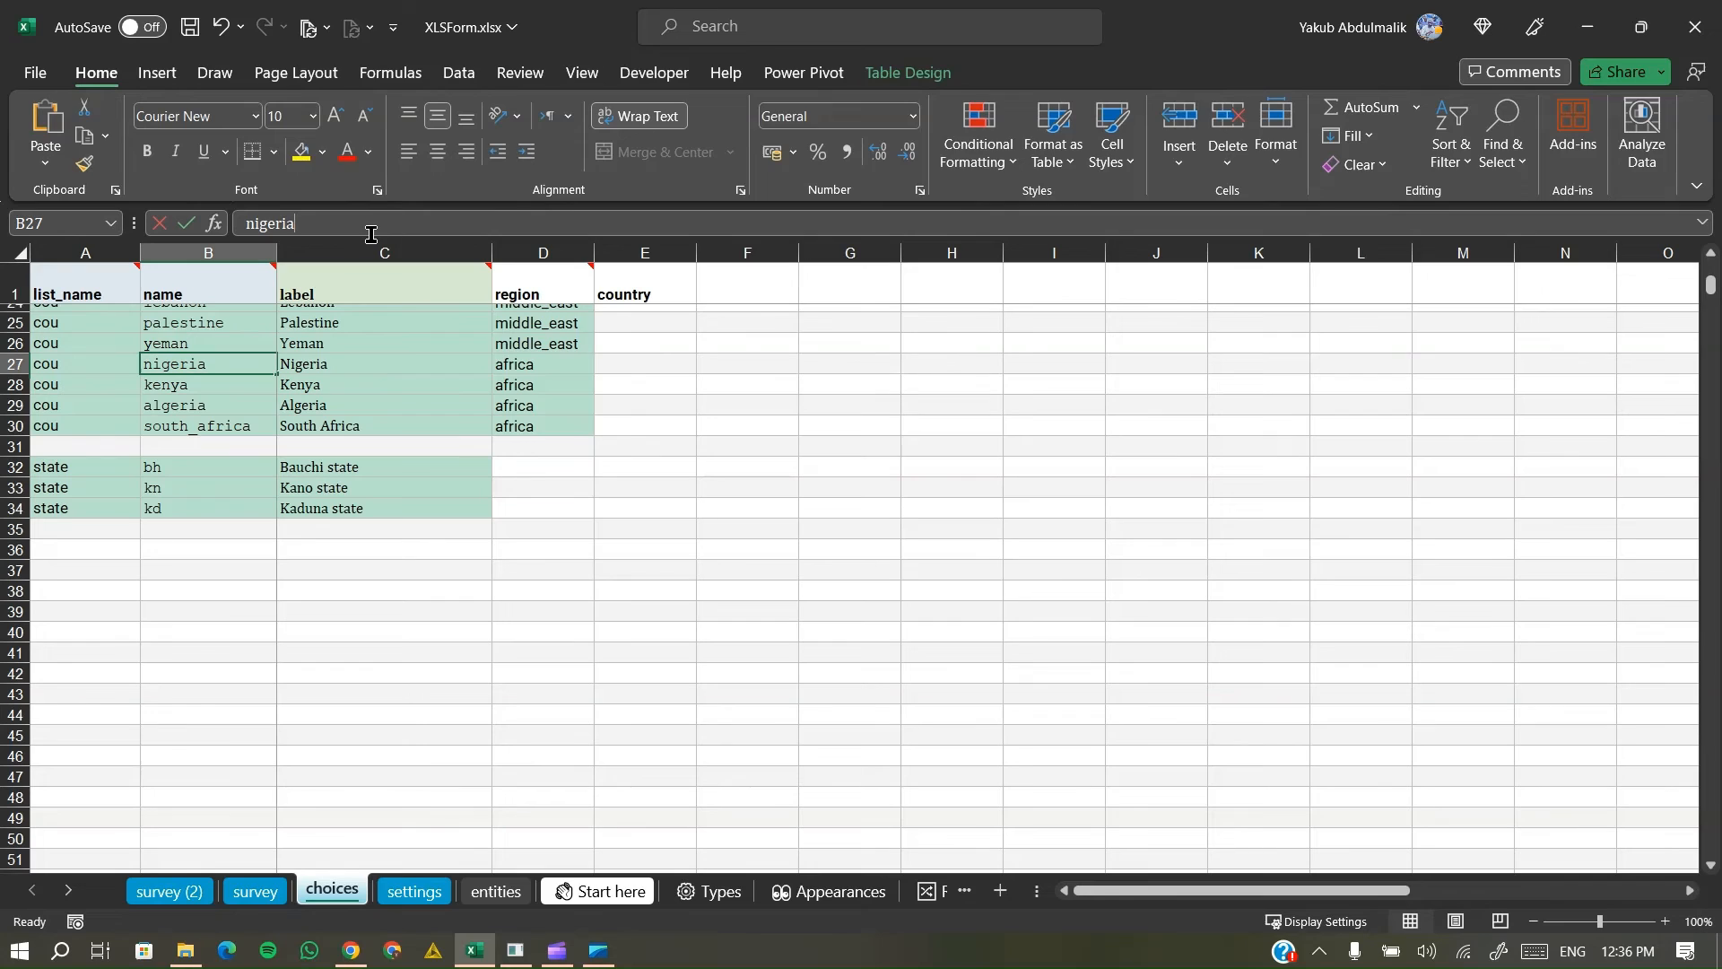
{"action": "key", "text": "ctrl+a"}
{"action": "key", "text": "ctrl+c"}
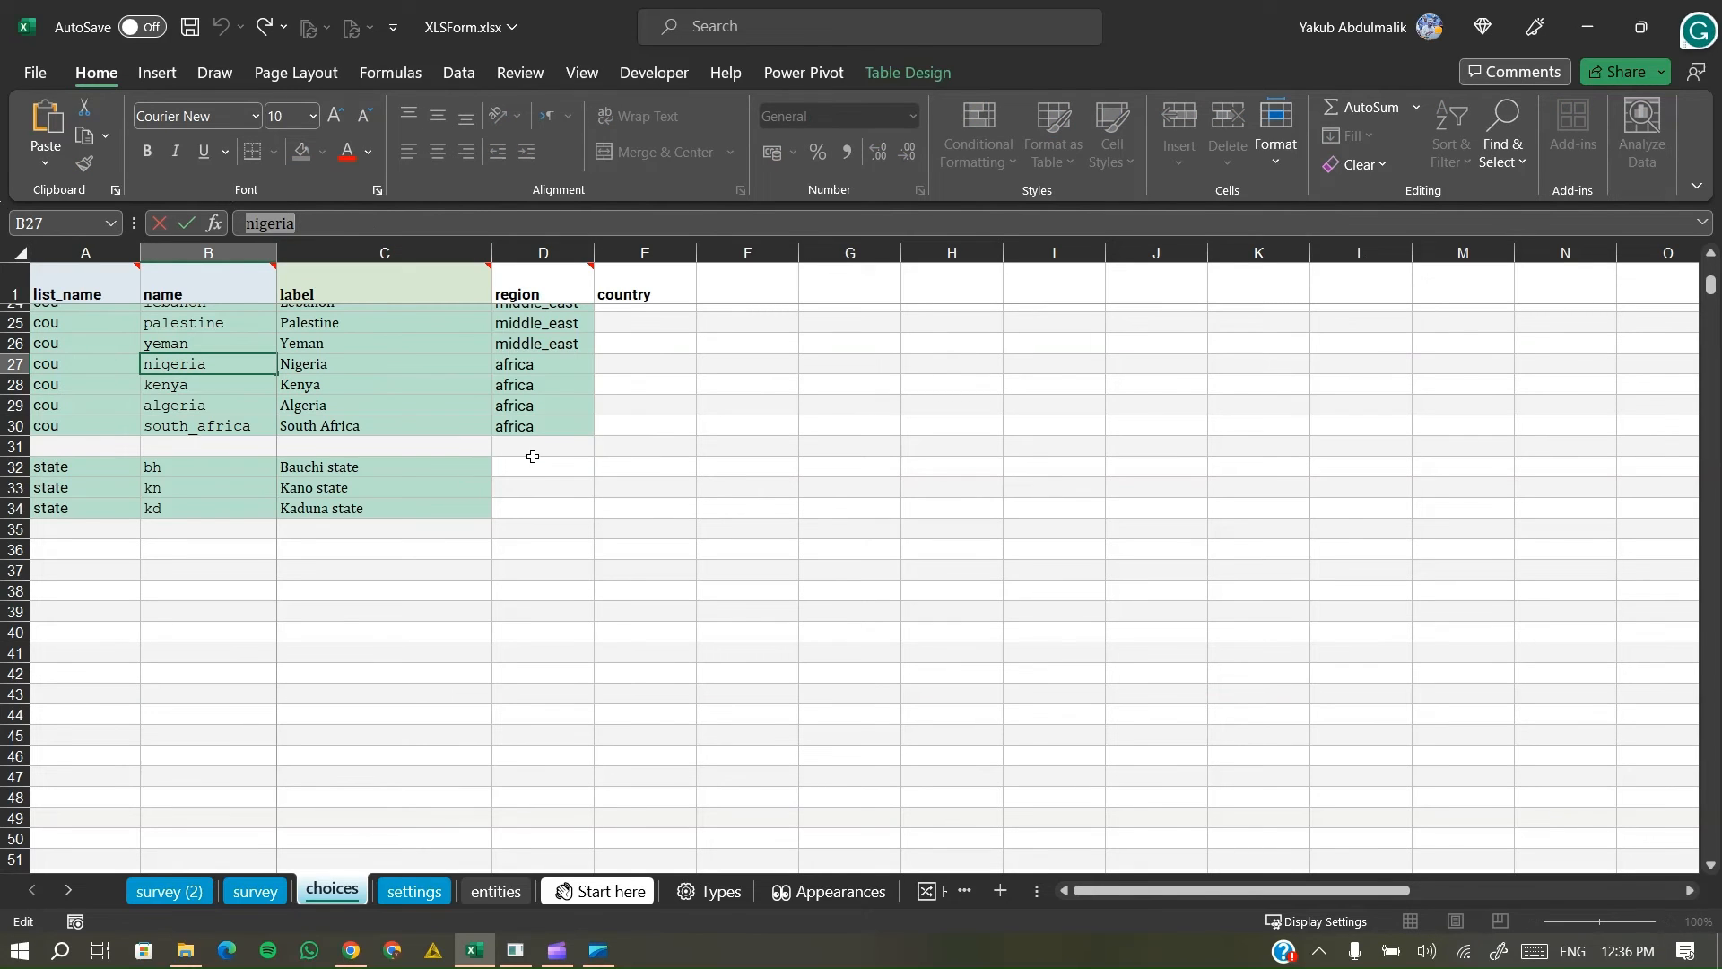
{"action": "left_click", "coordinate": [639, 470]}
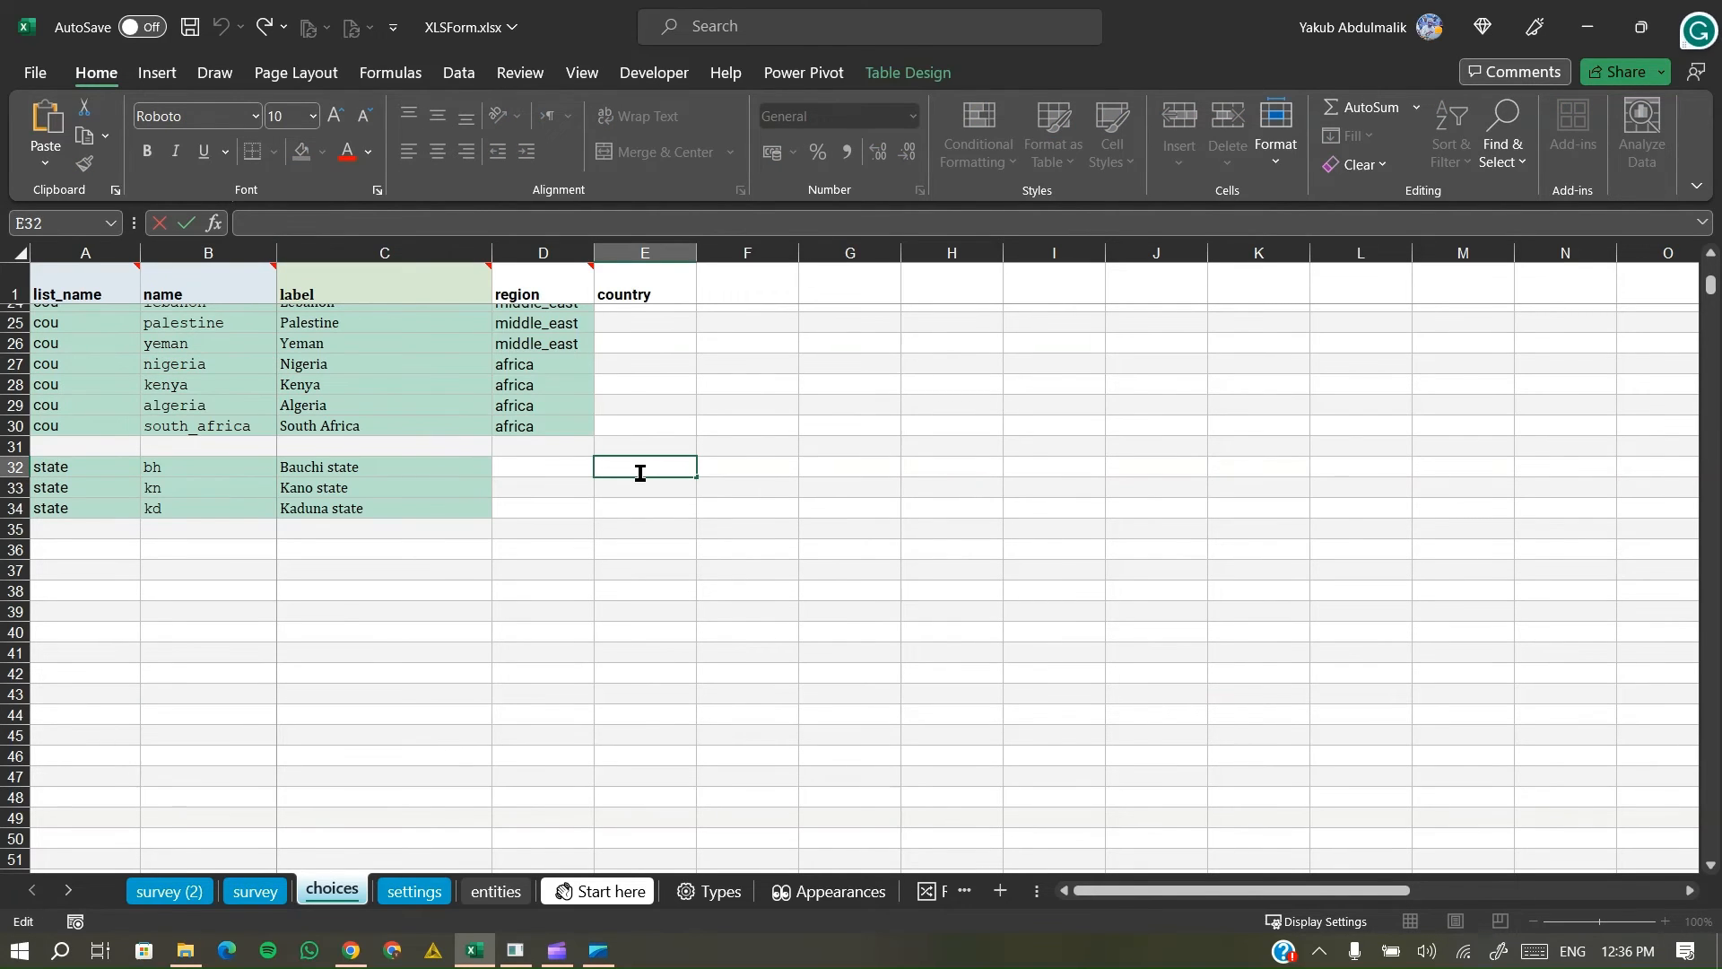
{"action": "key", "text": "ctrl+v"}
{"action": "left_click_drag", "start_coordinate": [696, 476], "coordinate": [694, 513]}
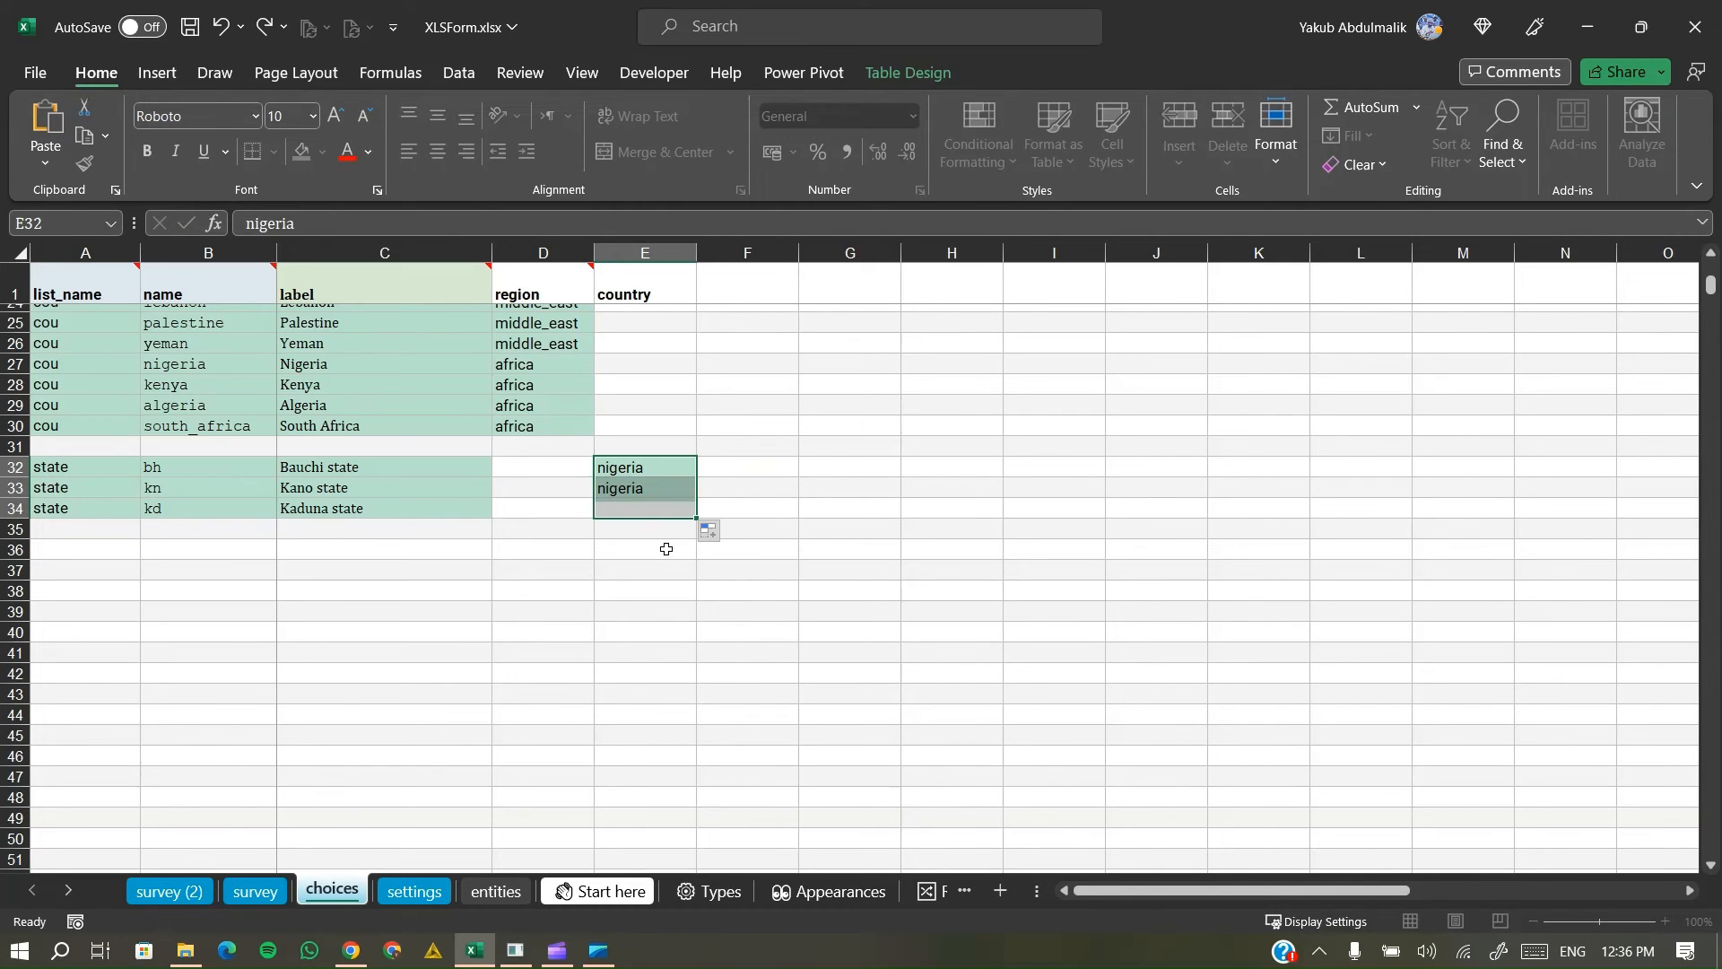
{"action": "left_click", "coordinate": [643, 569]}
{"action": "scroll", "coordinate": [597, 572], "scroll_direction": "up", "scroll_amount": 4}
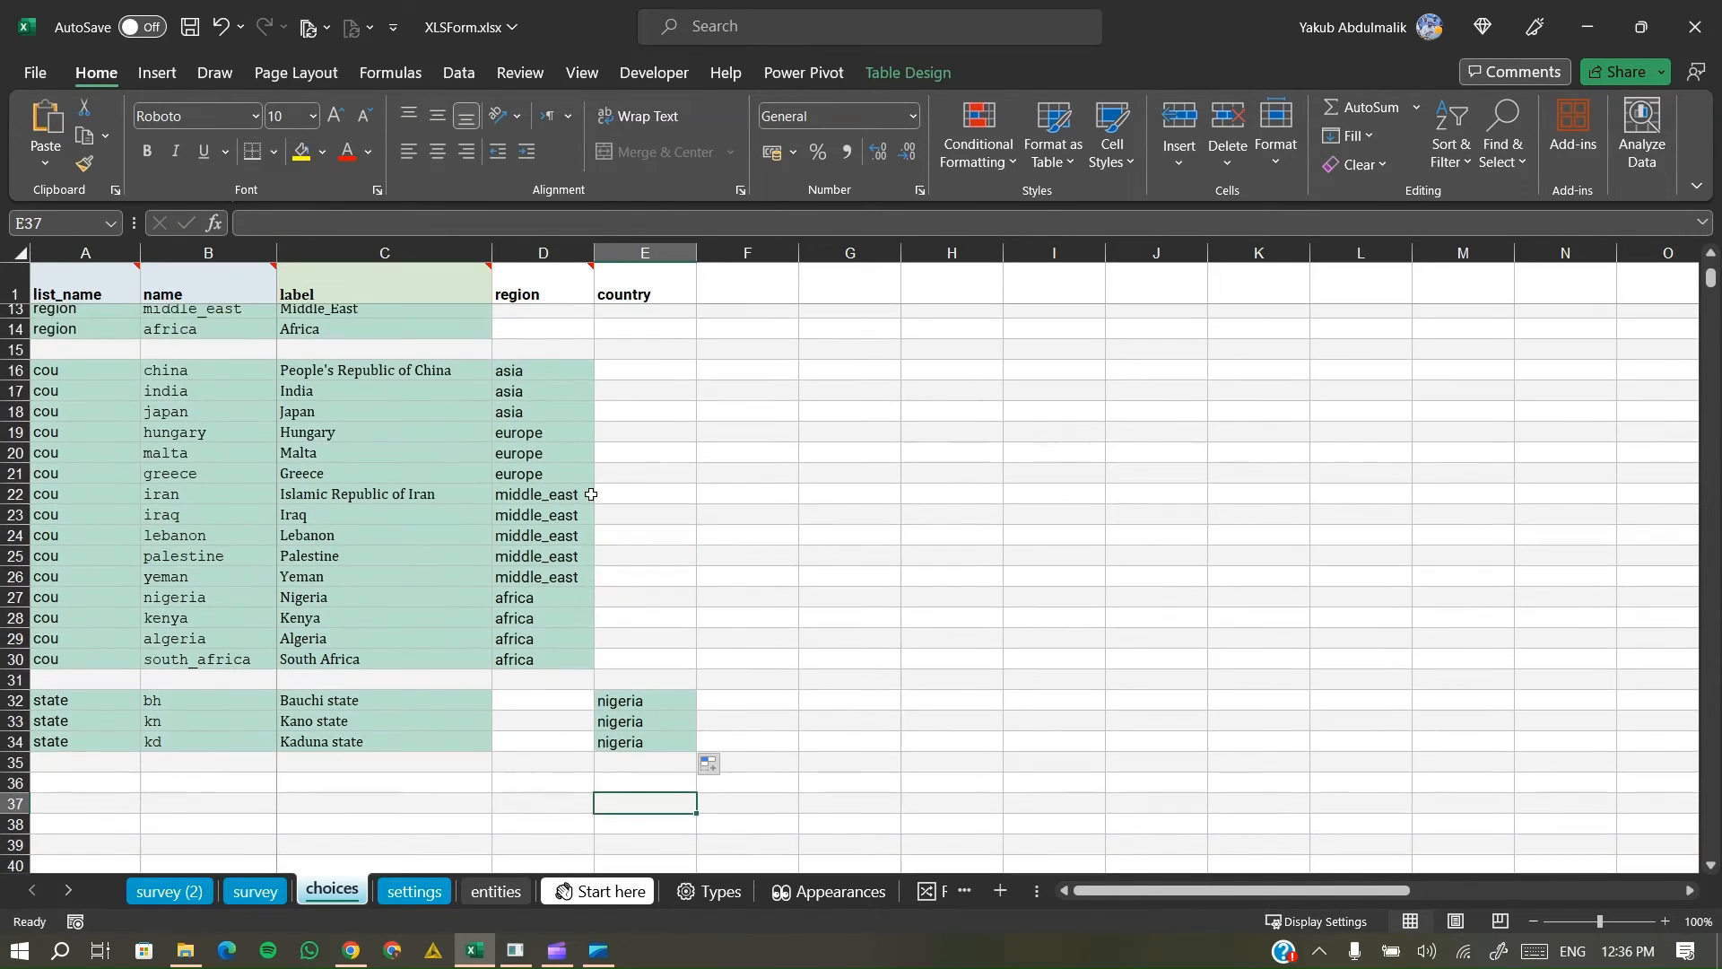
{"action": "left_click", "coordinate": [553, 244]}
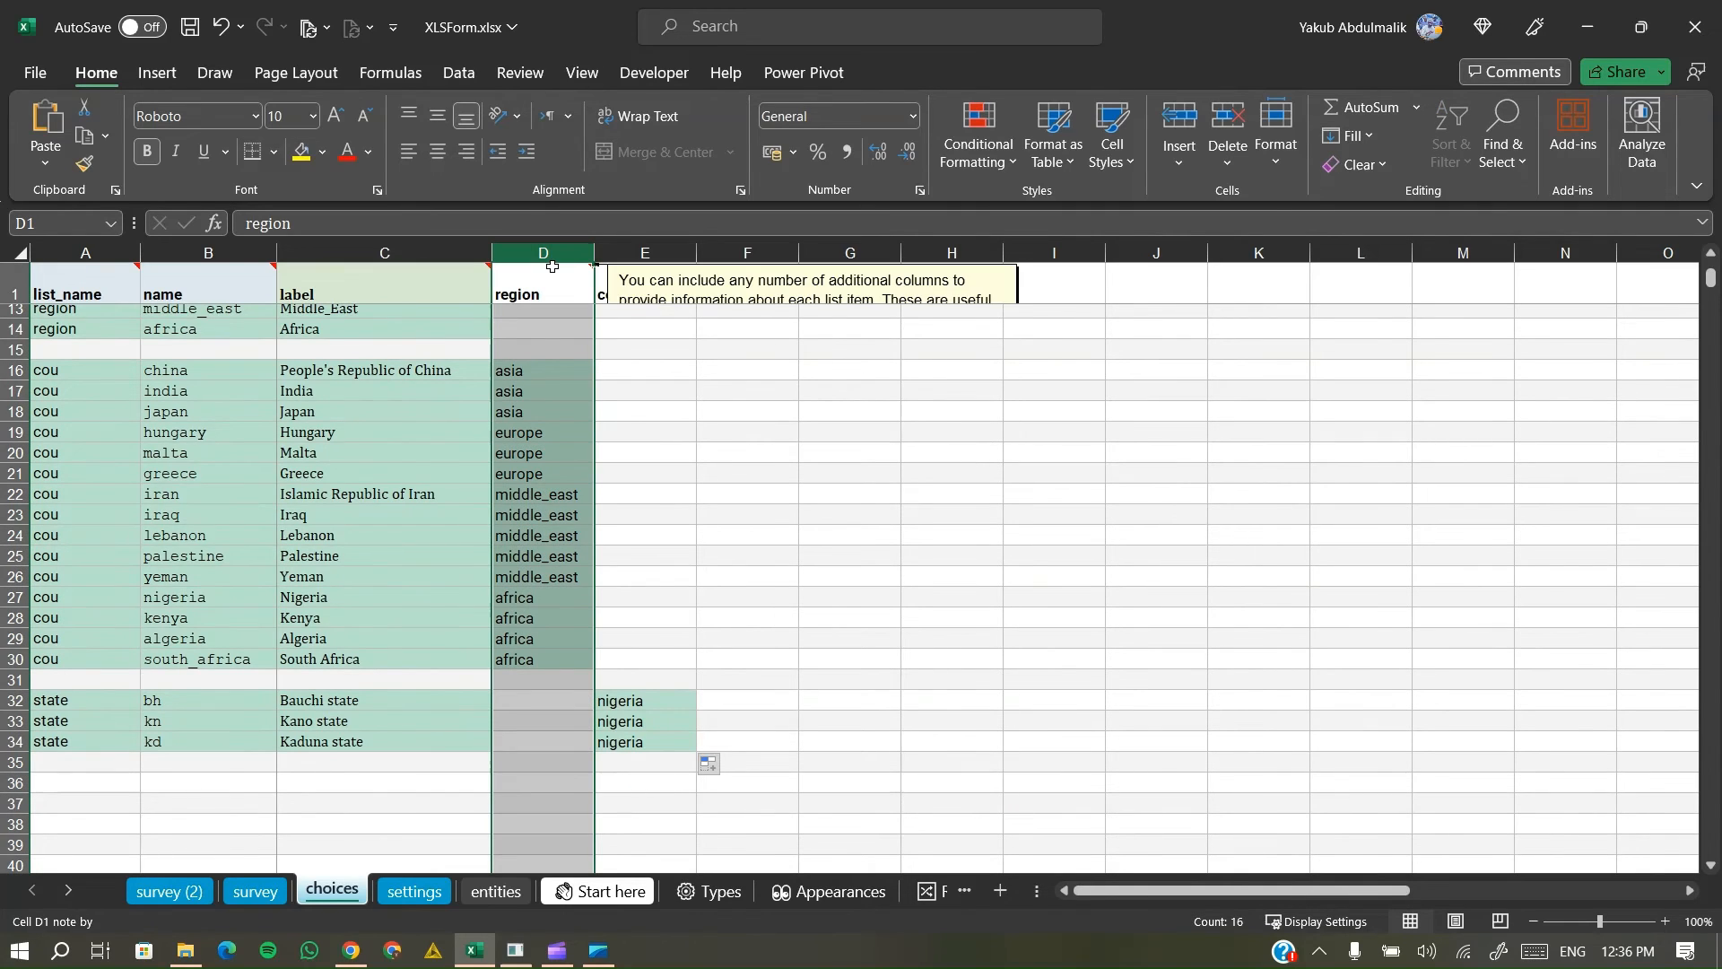
{"action": "left_click", "coordinate": [644, 366]}
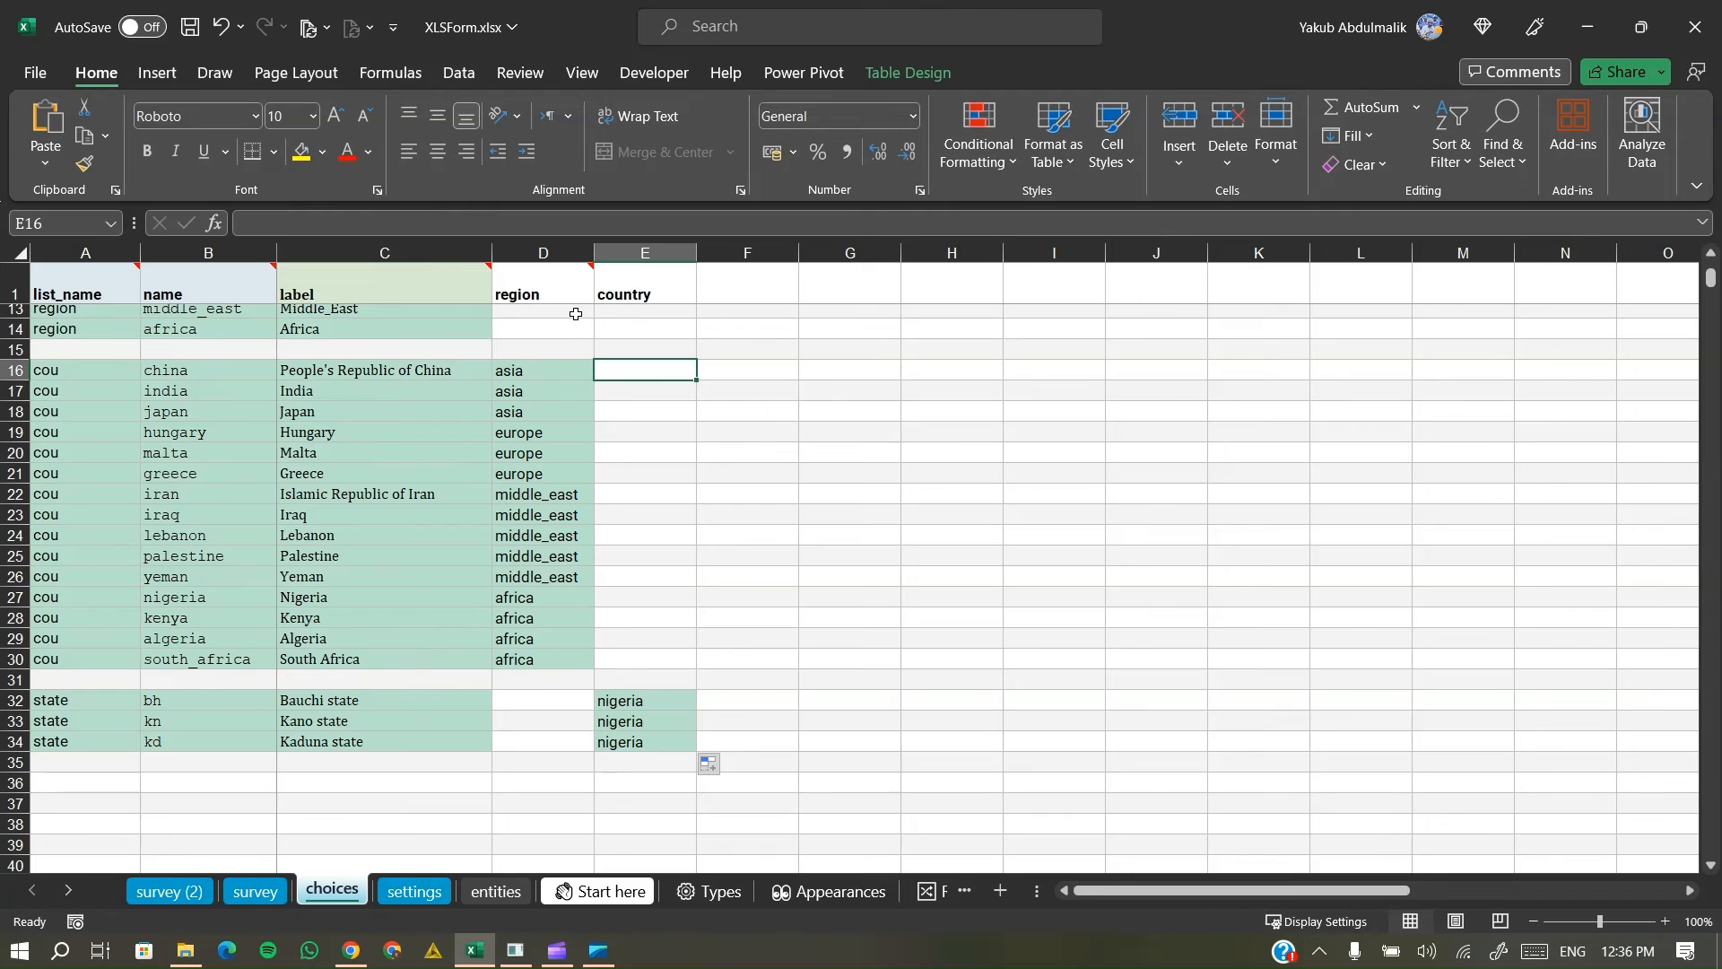
- On the survey sheet, set the state question's choice_filter in M4 to country = ${nation}
{"action": "mouse_move", "coordinate": [585, 294]}
{"action": "left_click", "coordinate": [244, 890]}
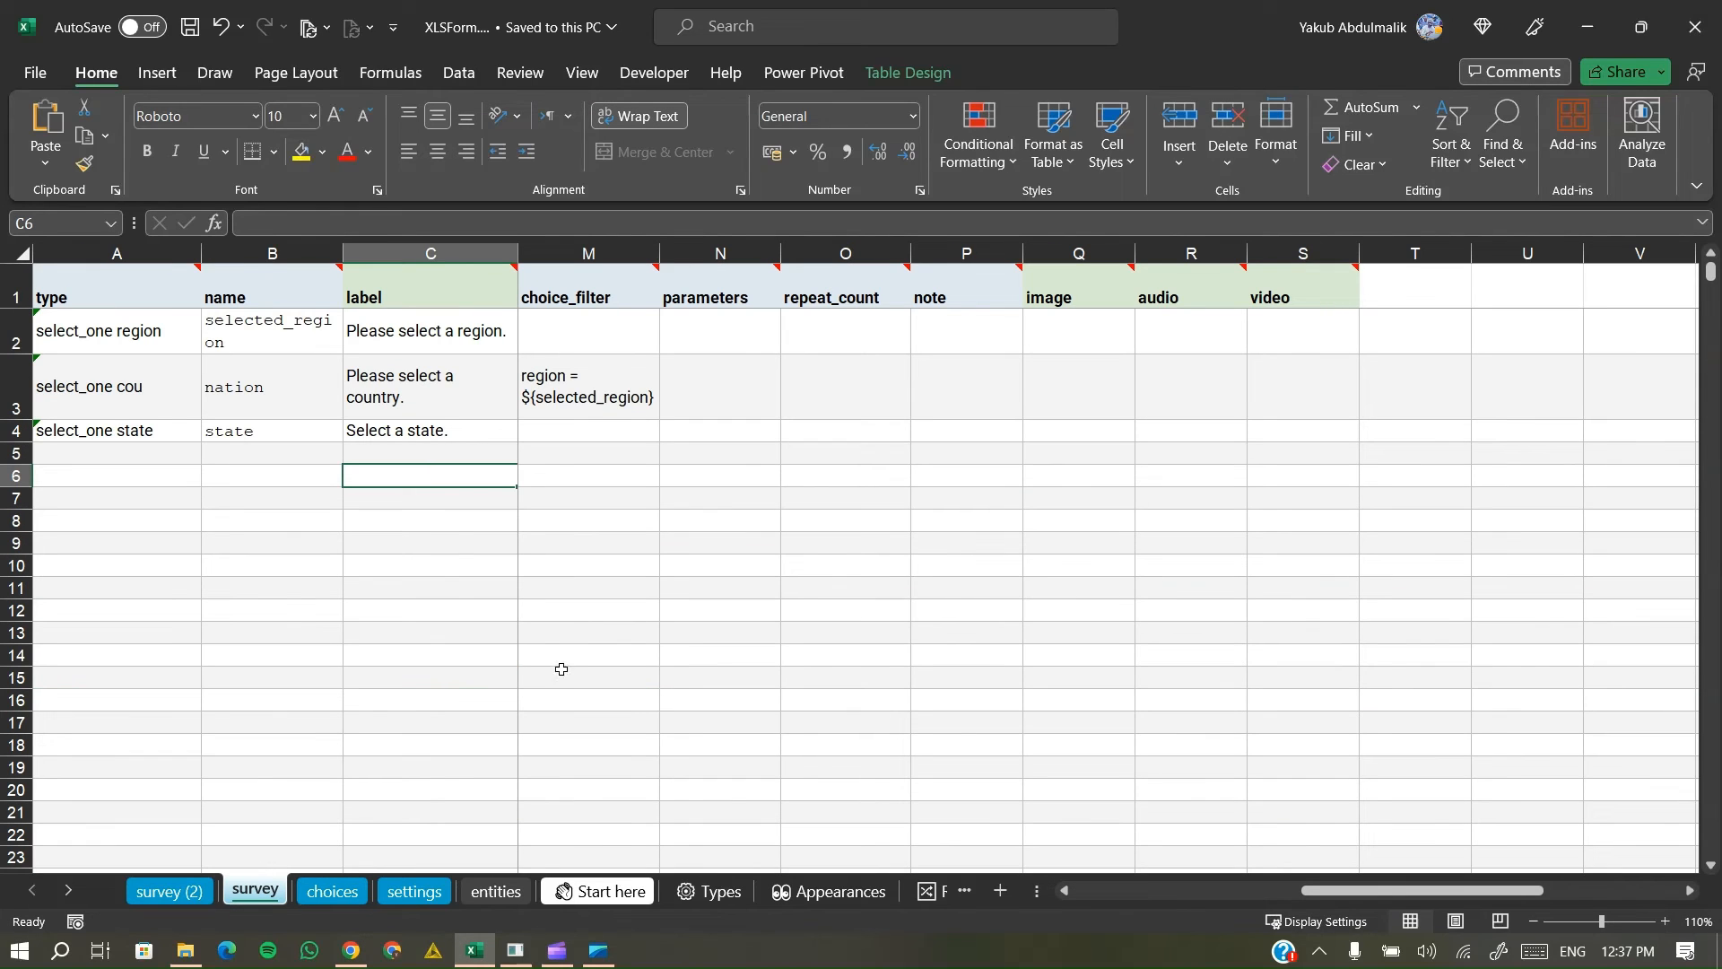
{"action": "left_click", "coordinate": [608, 428]}
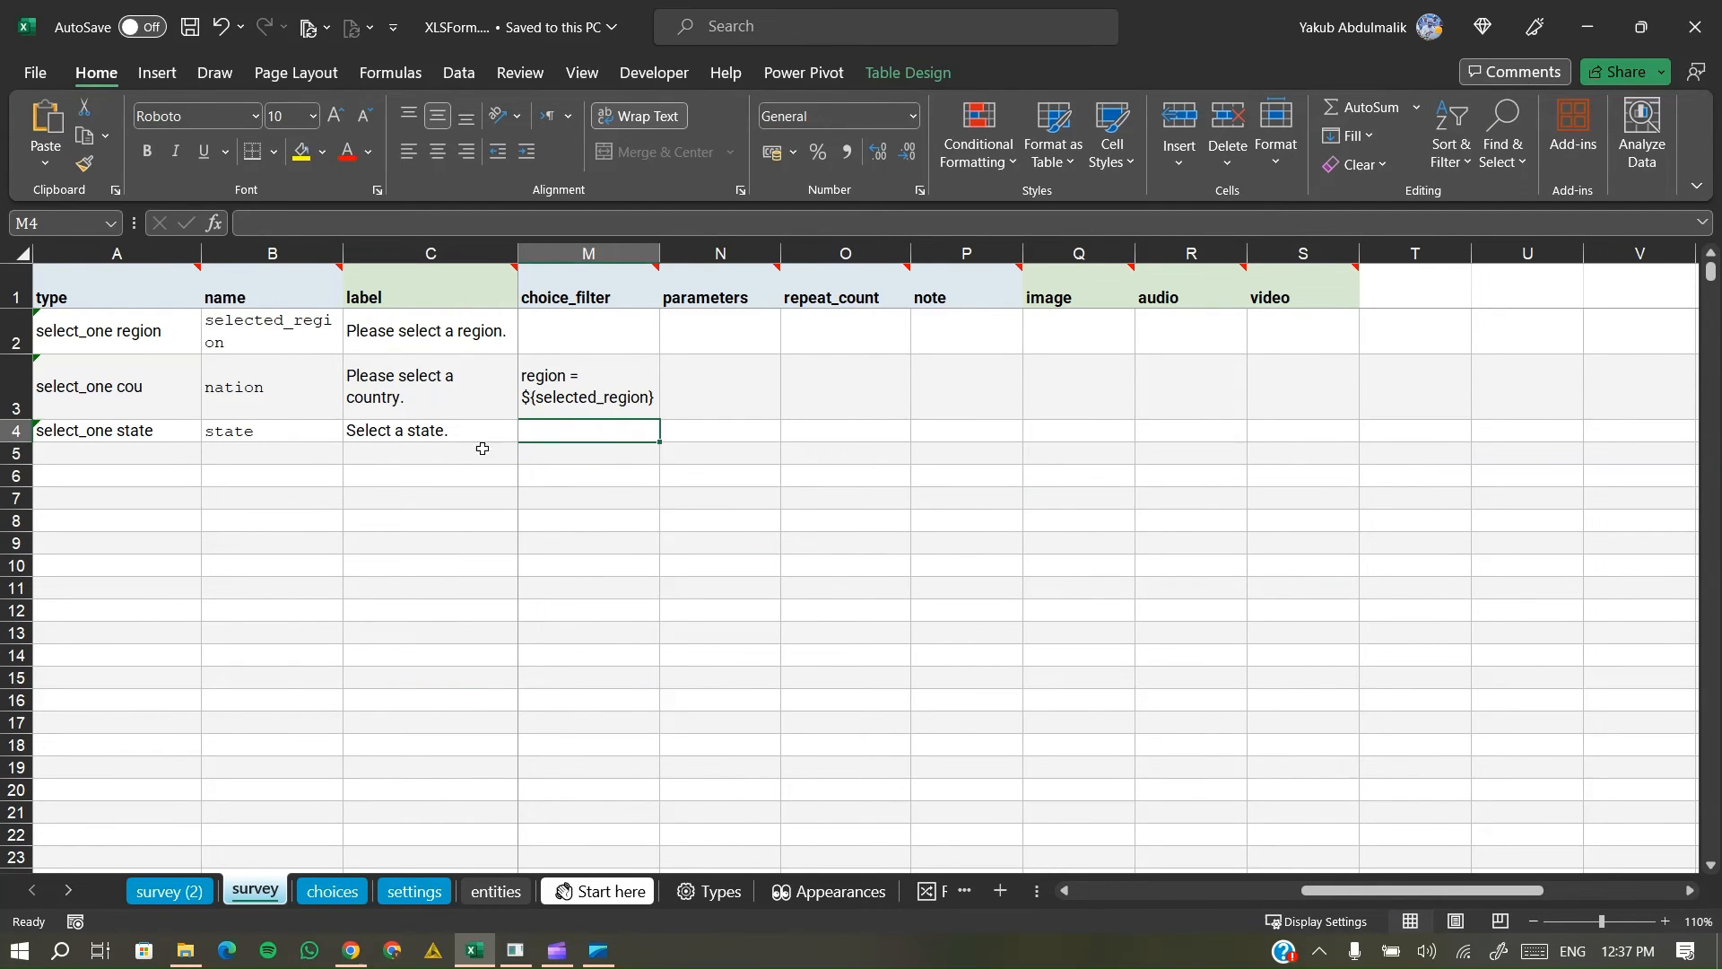
{"action": "left_click", "coordinate": [333, 891]}
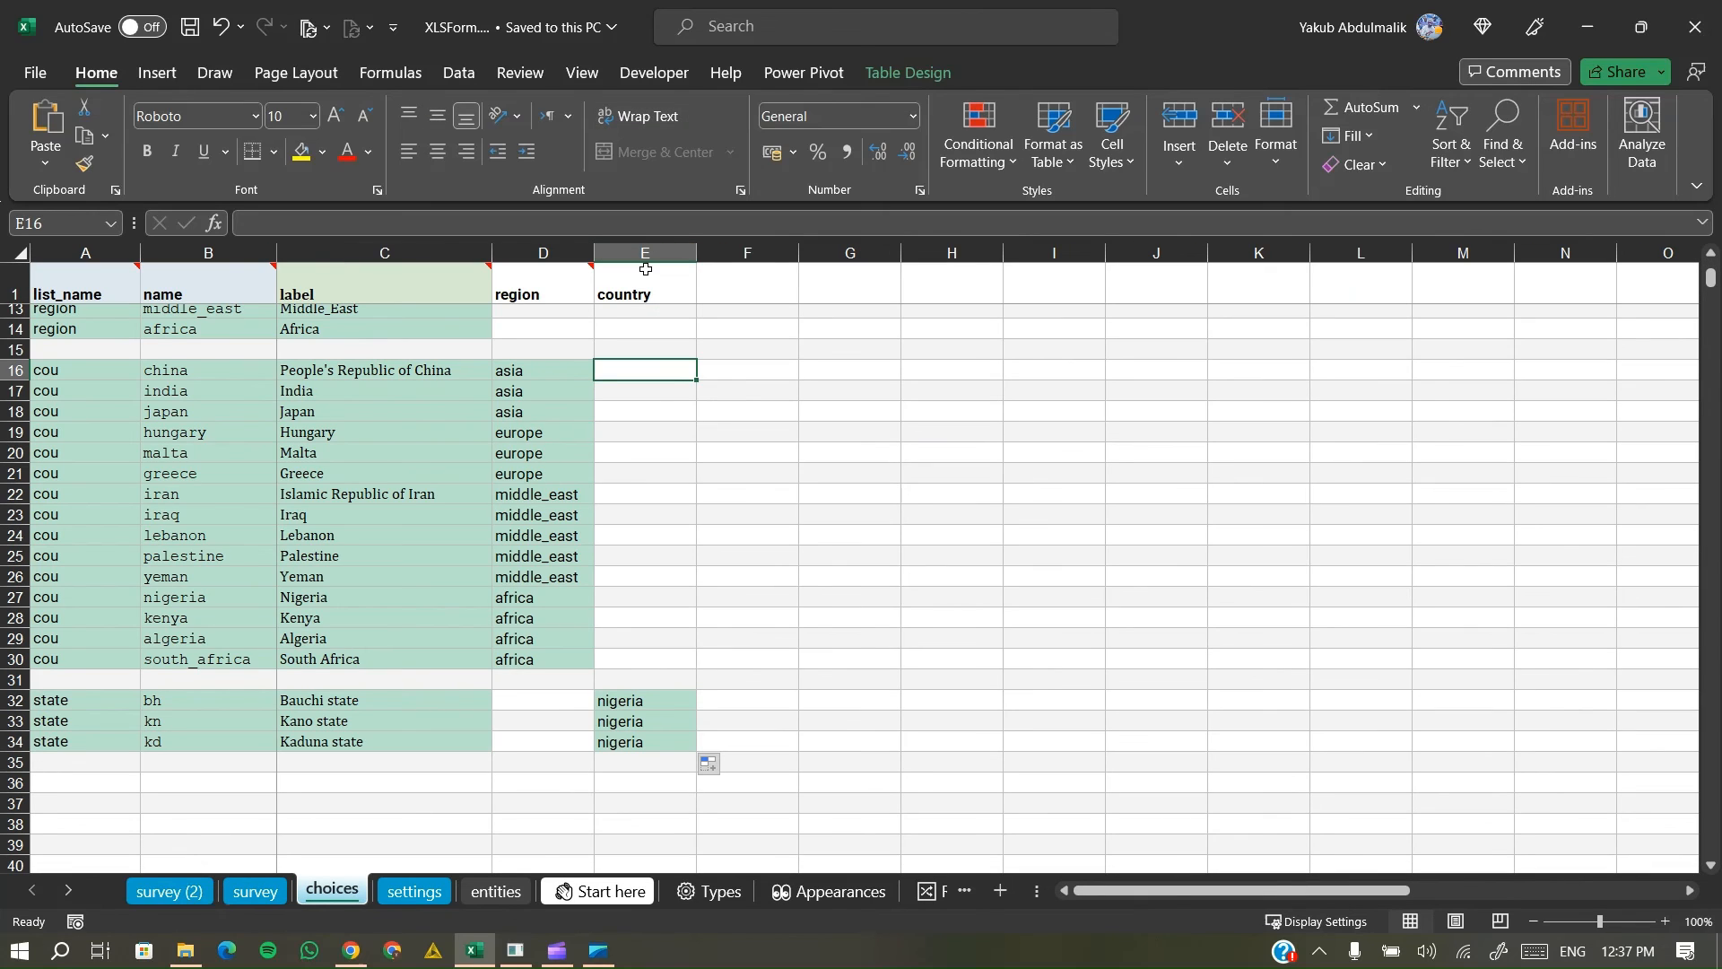
{"action": "left_click", "coordinate": [264, 895]}
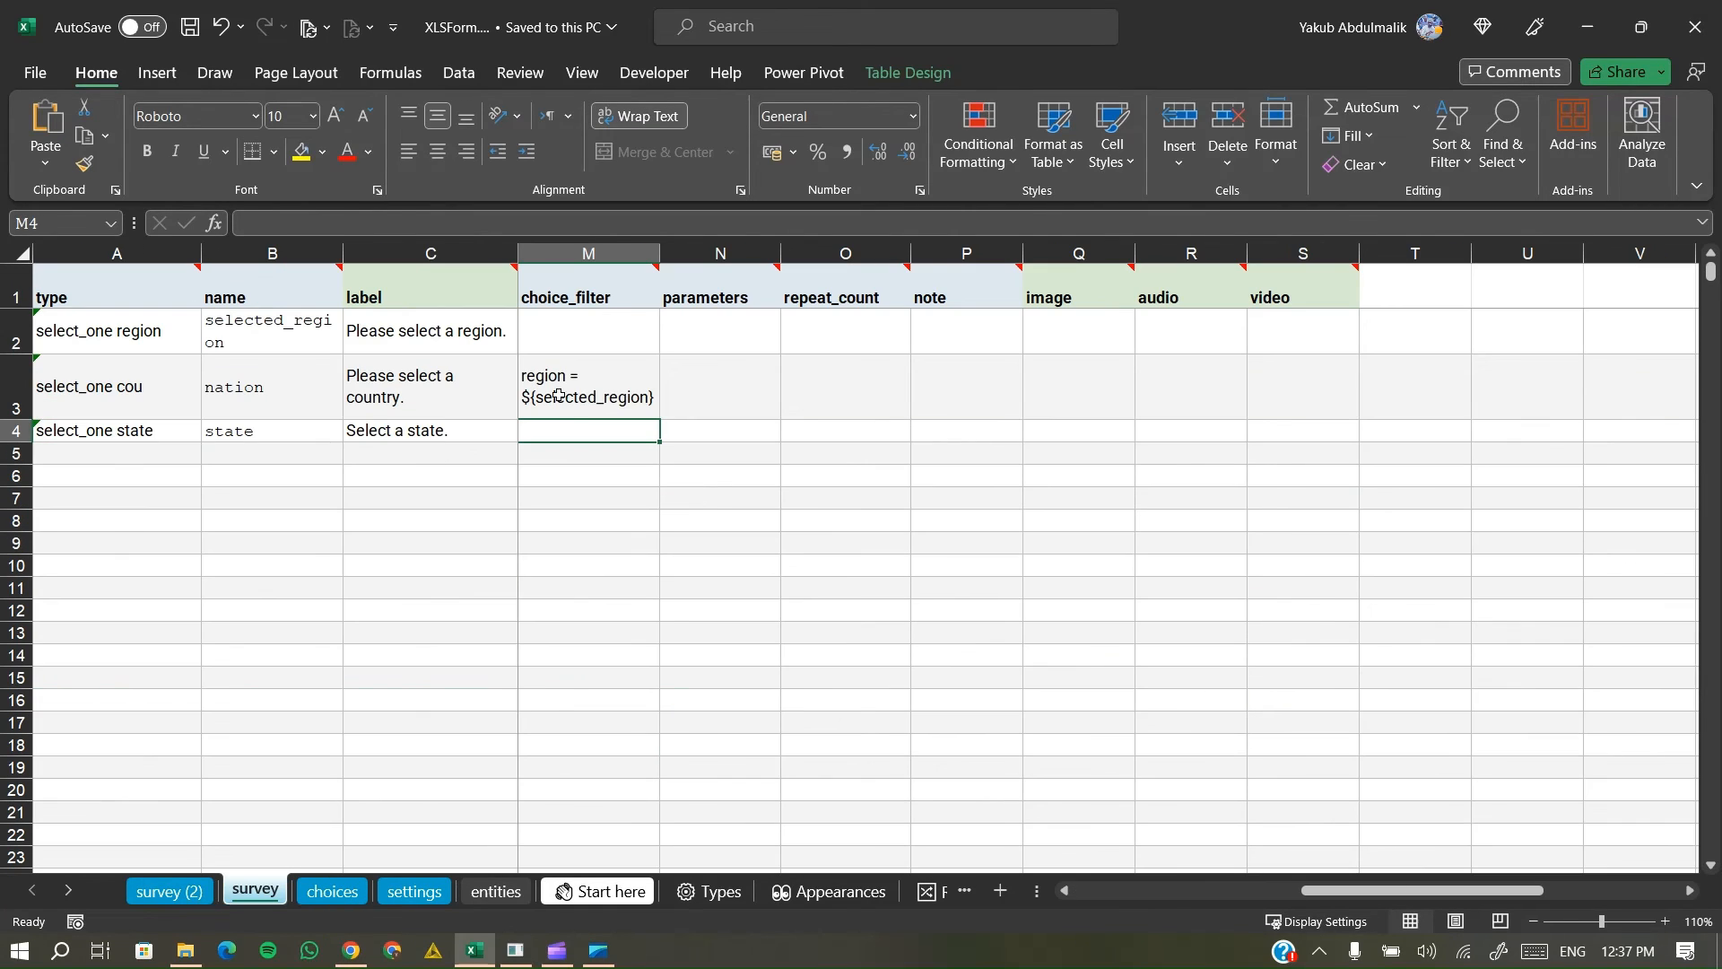
{"action": "left_click", "coordinate": [339, 226]}
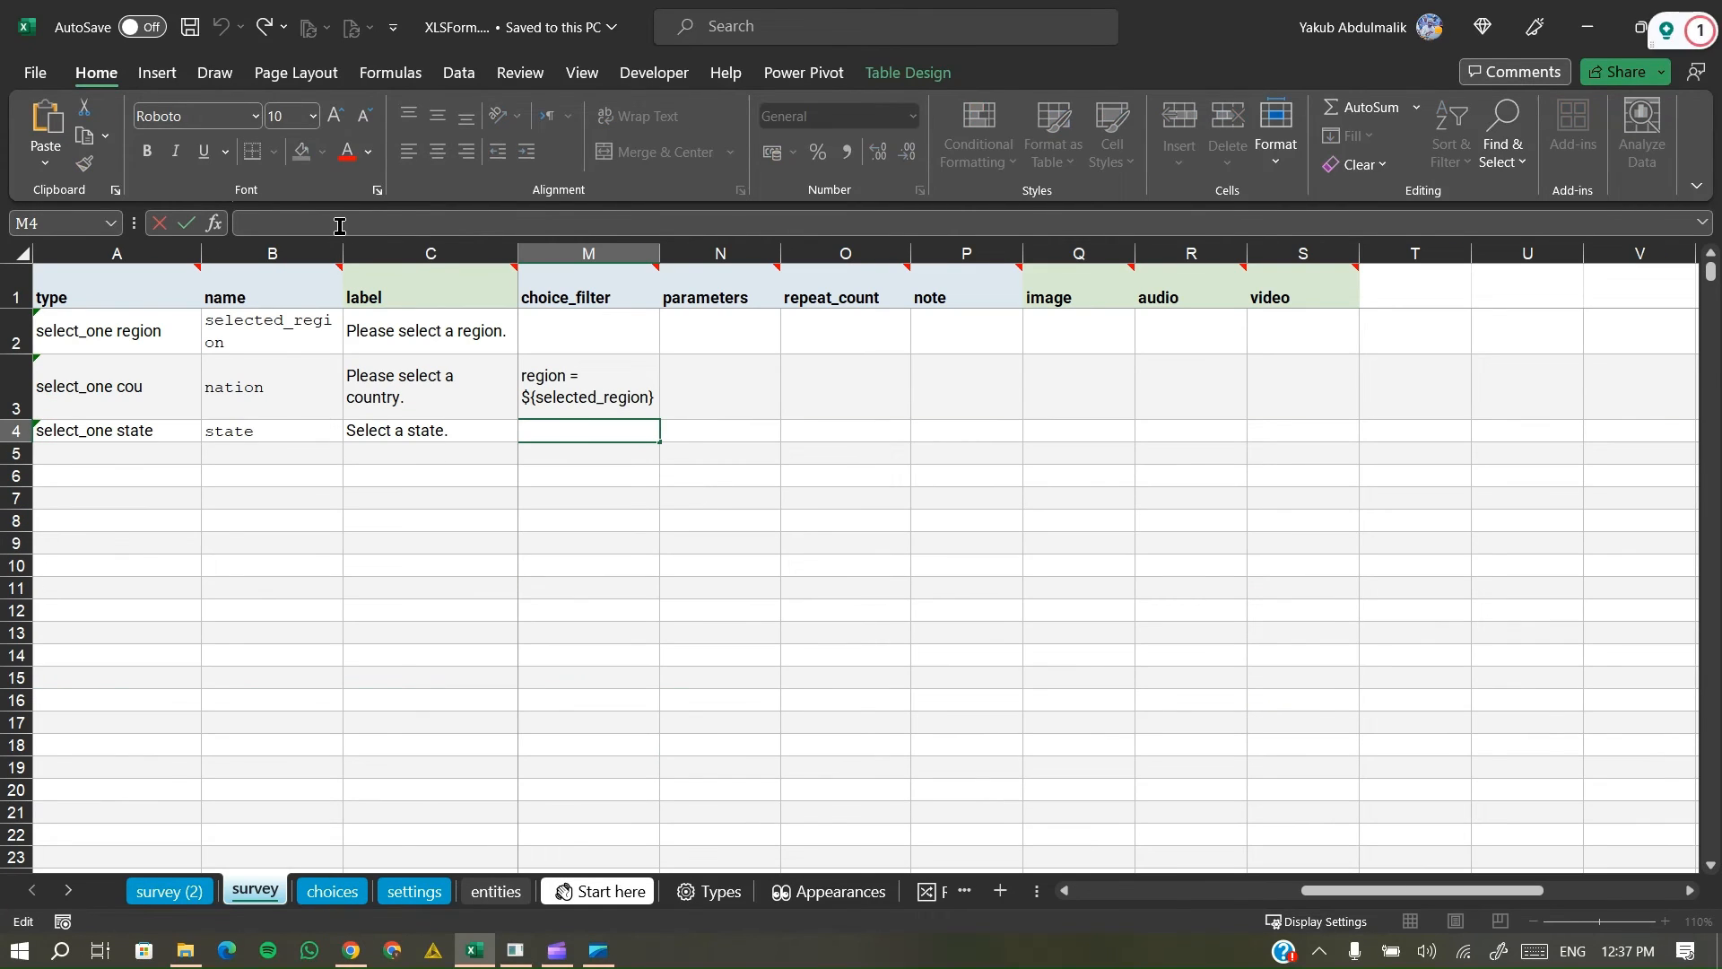
{"action": "type", "text": "country ="}
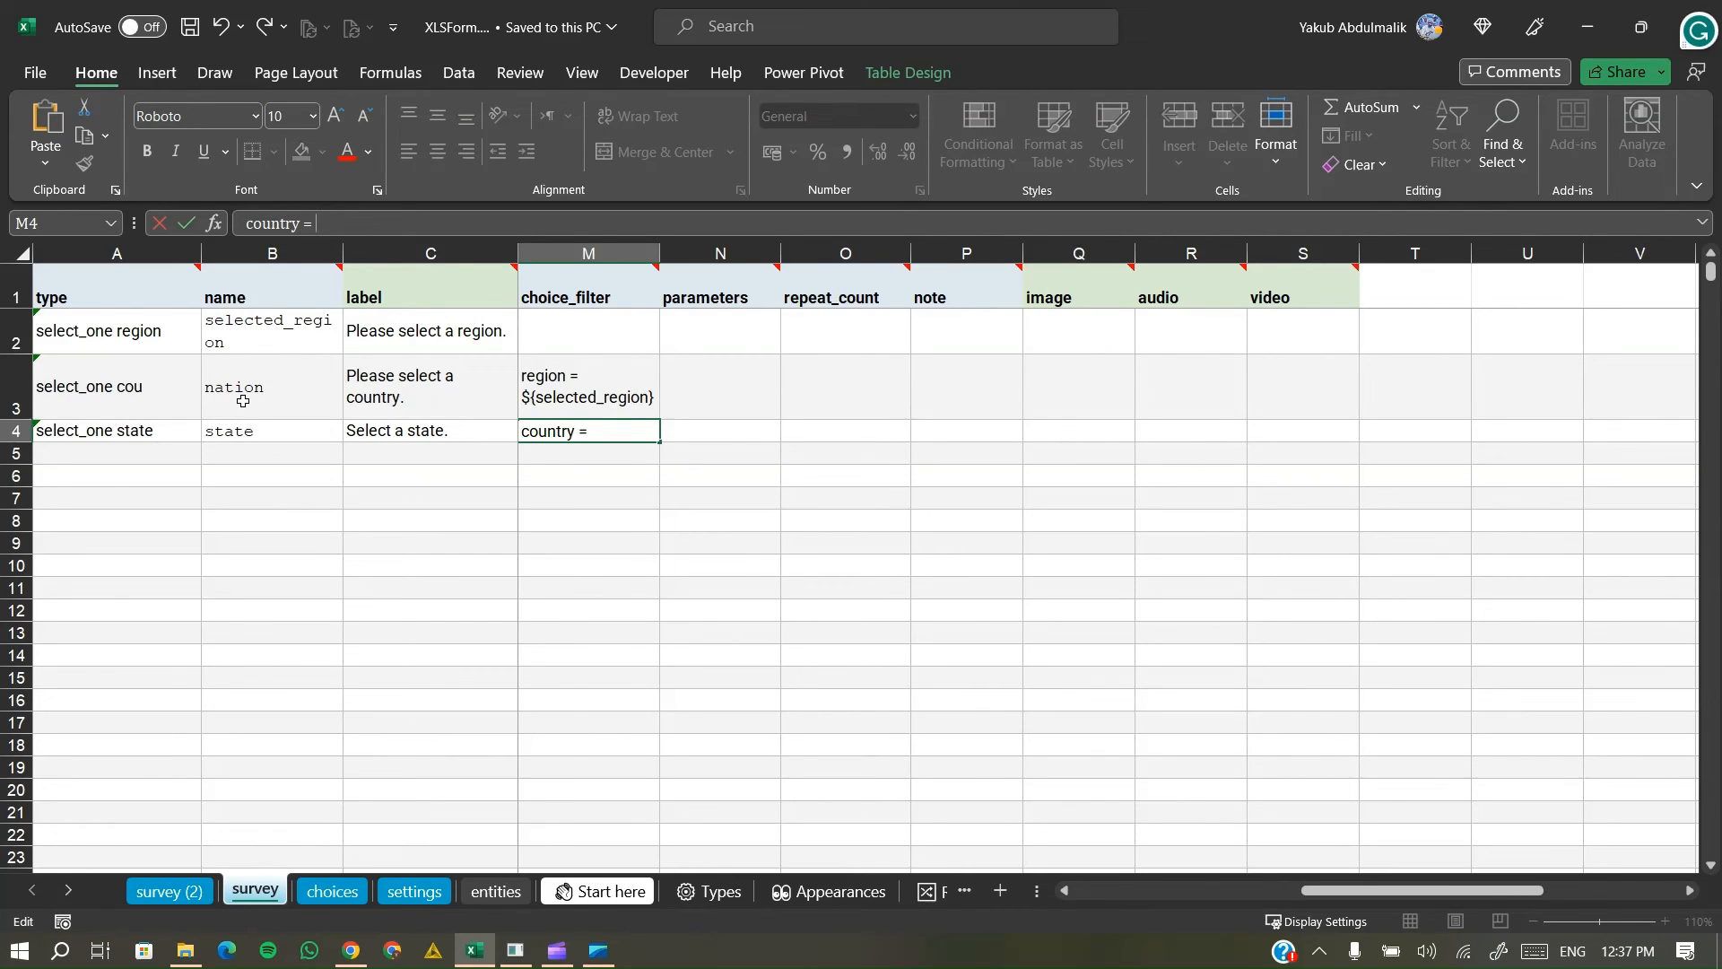
{"action": "type", "text": "${nation}"}
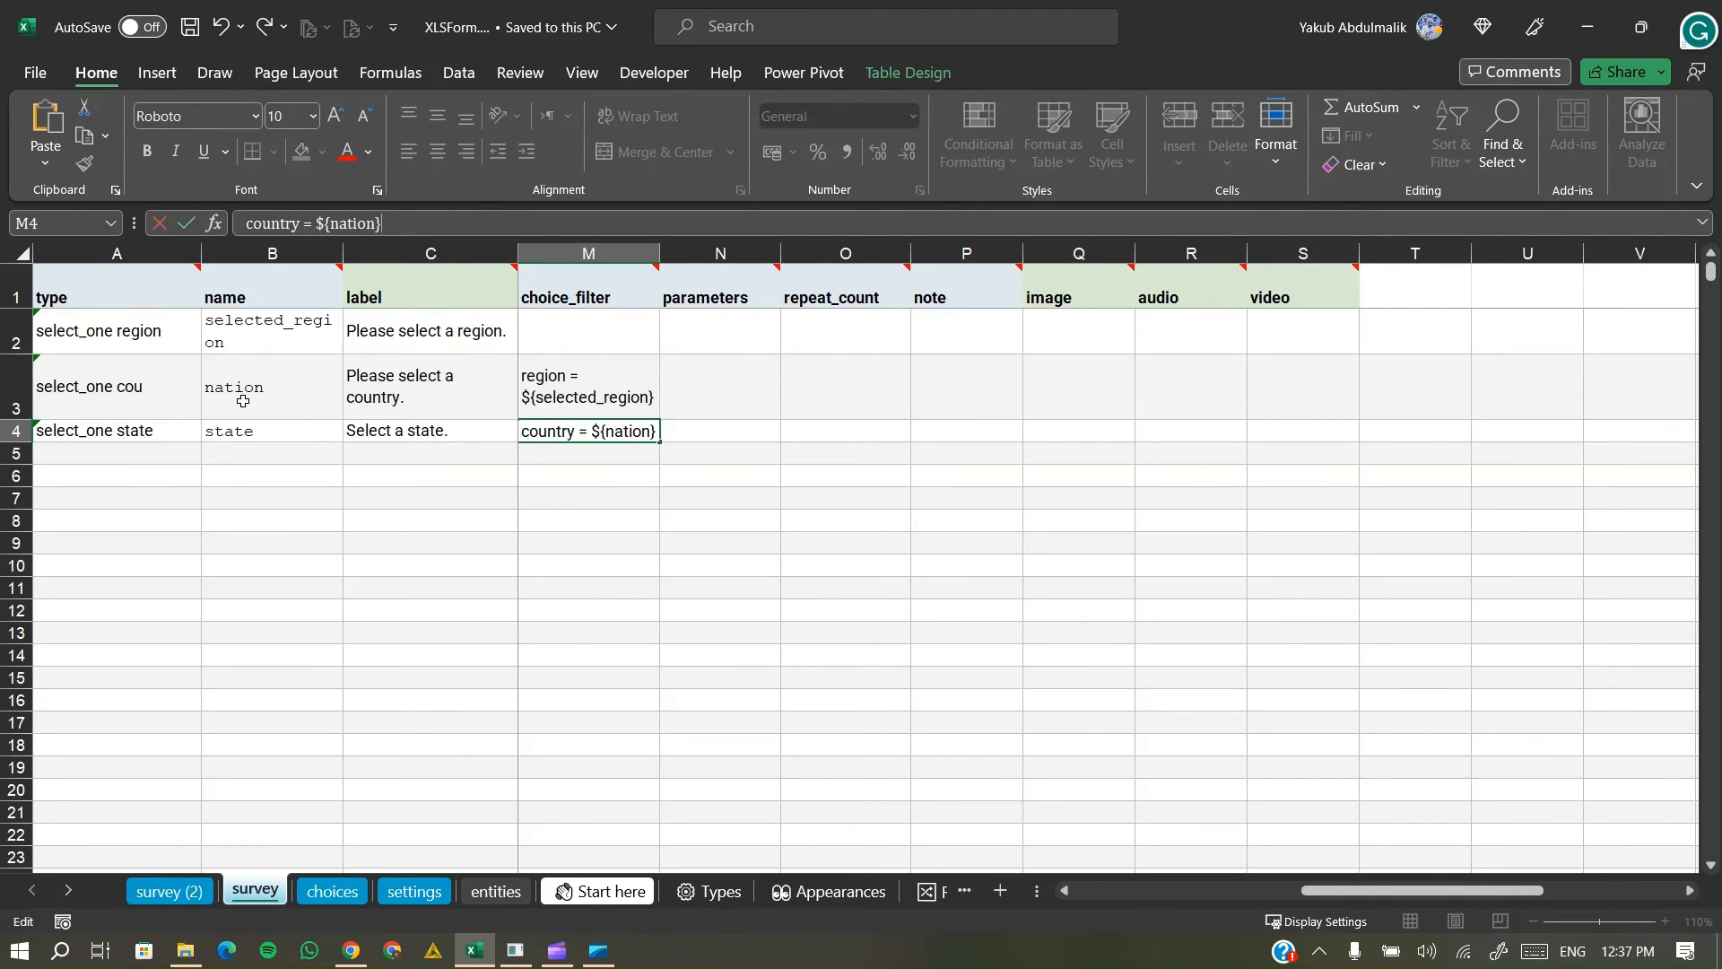
{"action": "key", "text": "Return"}
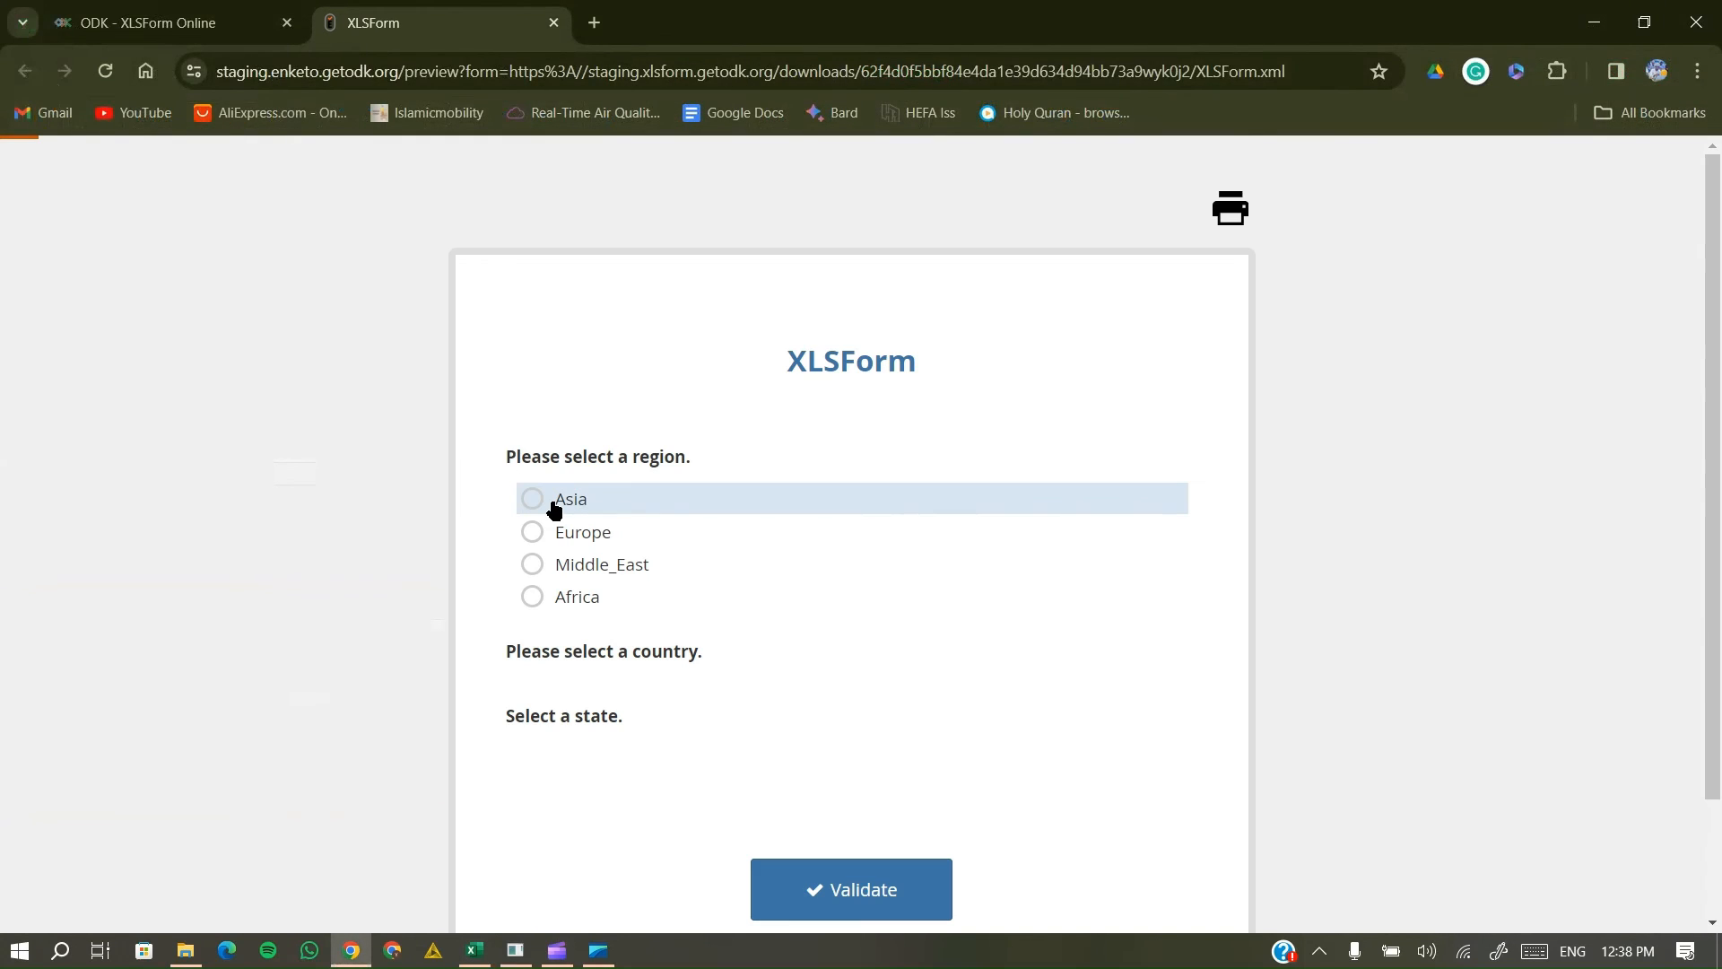
- Test the country filter in the form preview by selecting region Asia and trying People's Republic of China, India and Japan
{"action": "left_click", "coordinate": [602, 506]}
{"action": "left_click", "coordinate": [531, 695]}
{"action": "left_click", "coordinate": [533, 726]}
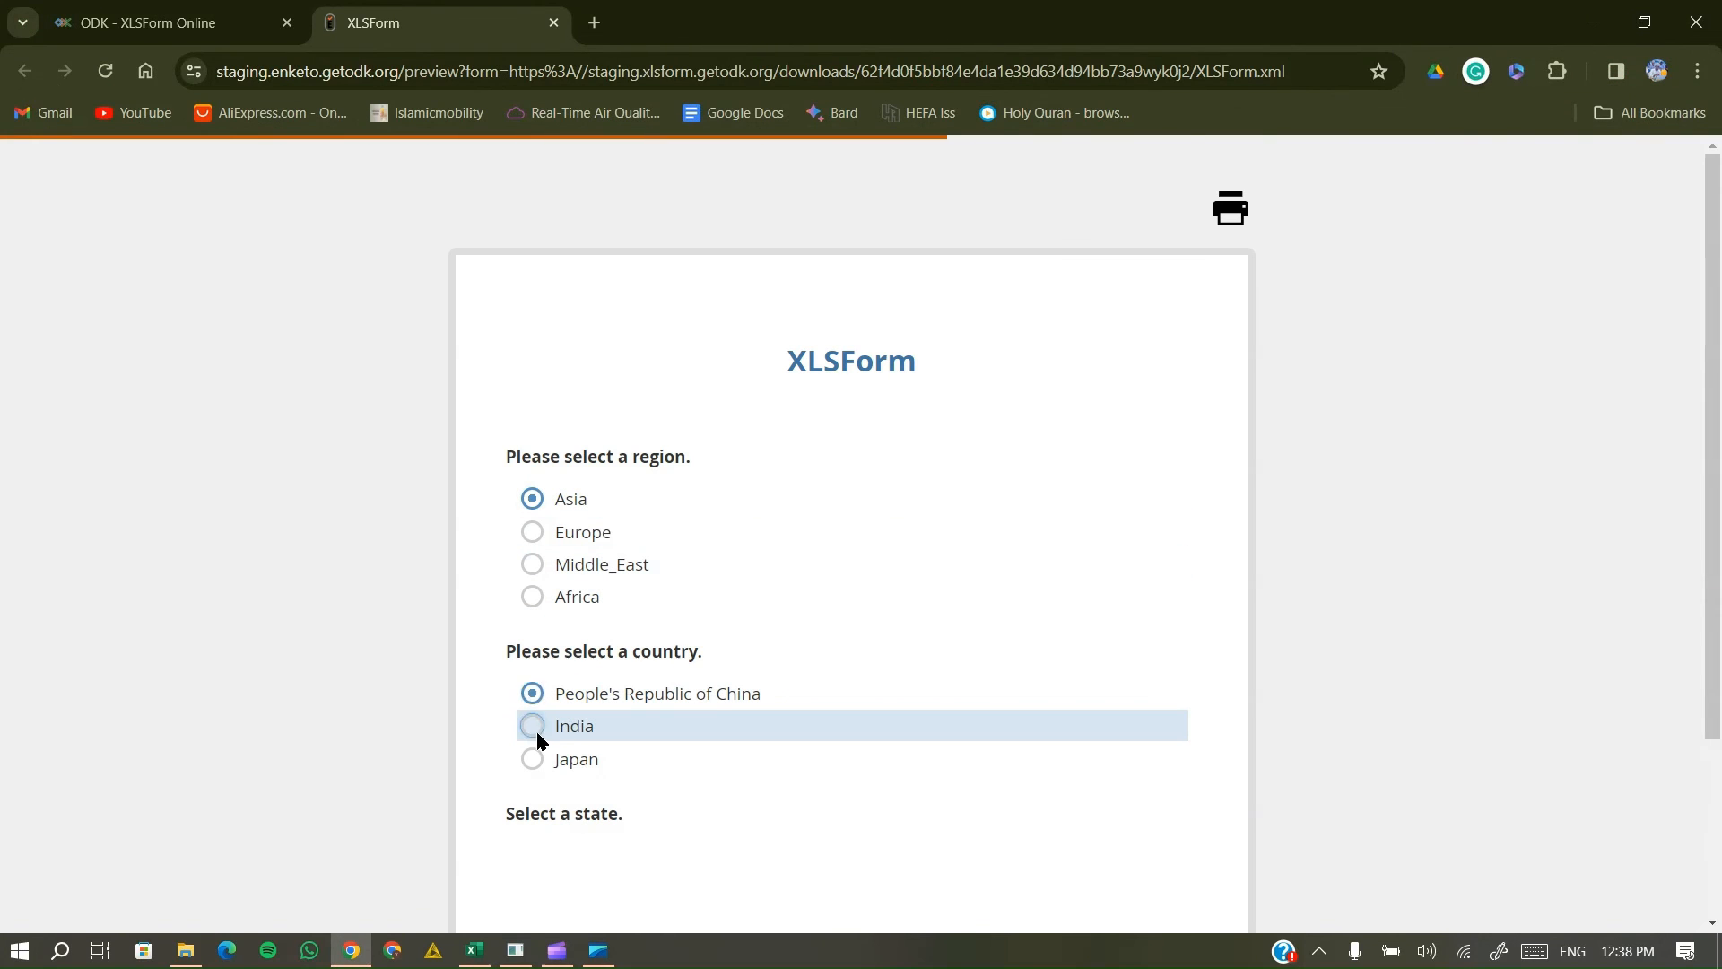
{"action": "left_click", "coordinate": [533, 764]}
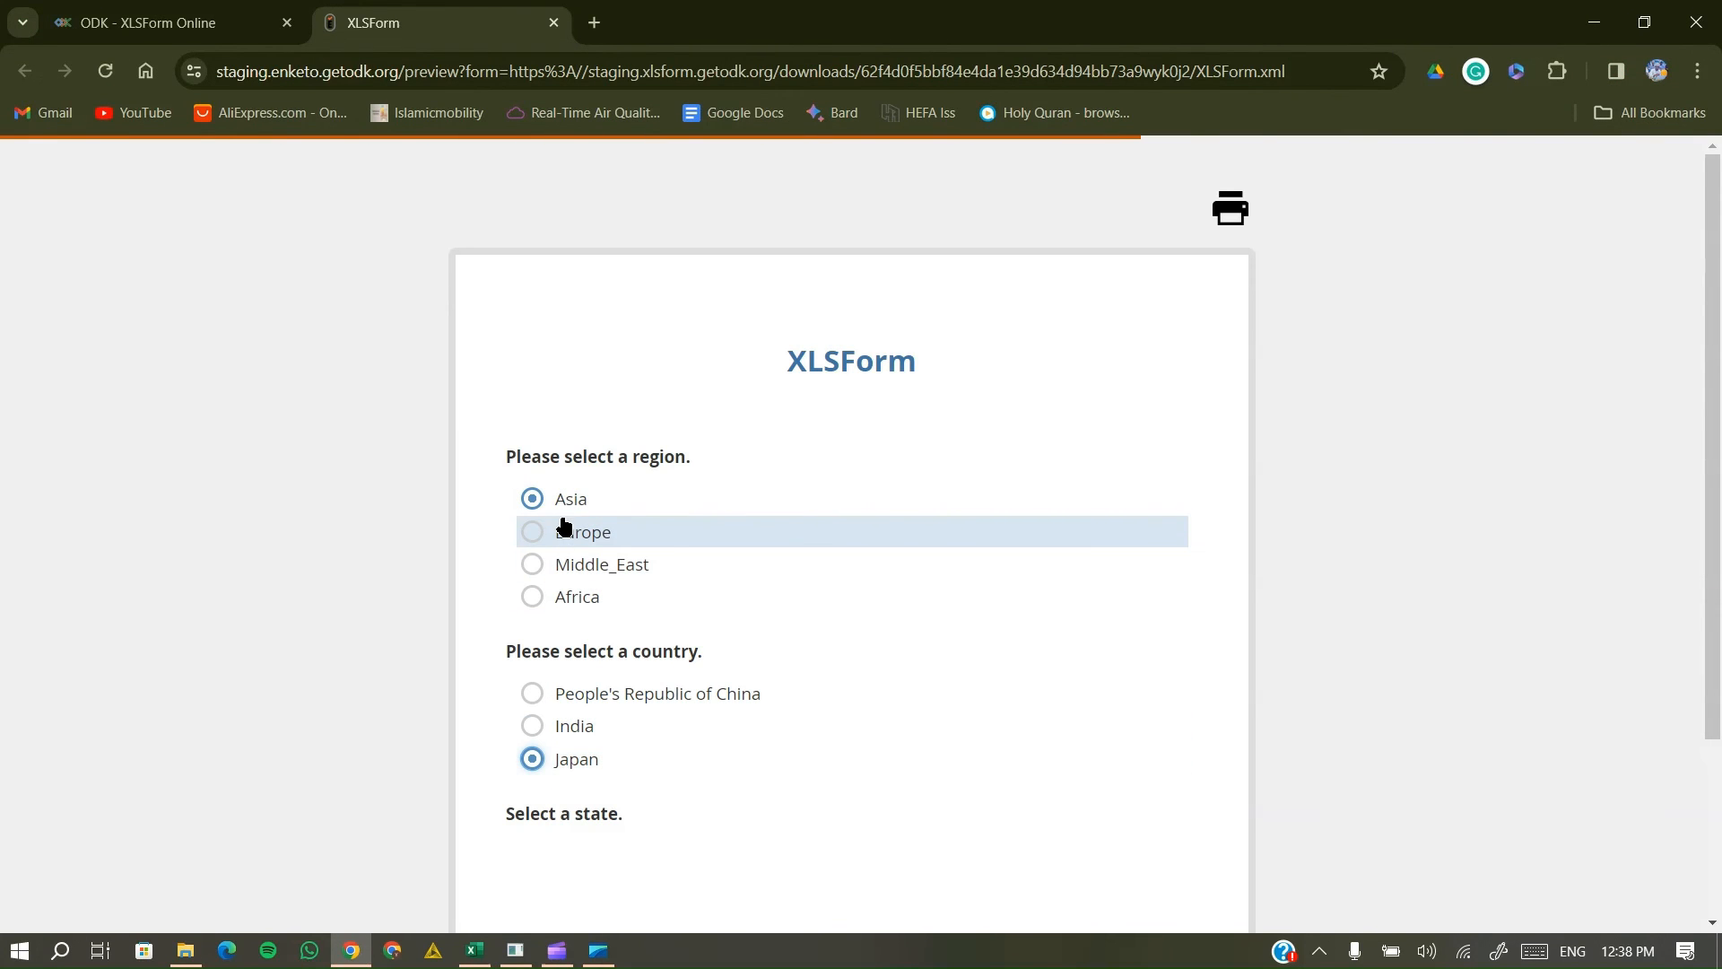
- Change the region to Europe, then to Africa, and try Kenya before settling on Nigeria as the country
{"action": "left_click", "coordinate": [599, 536]}
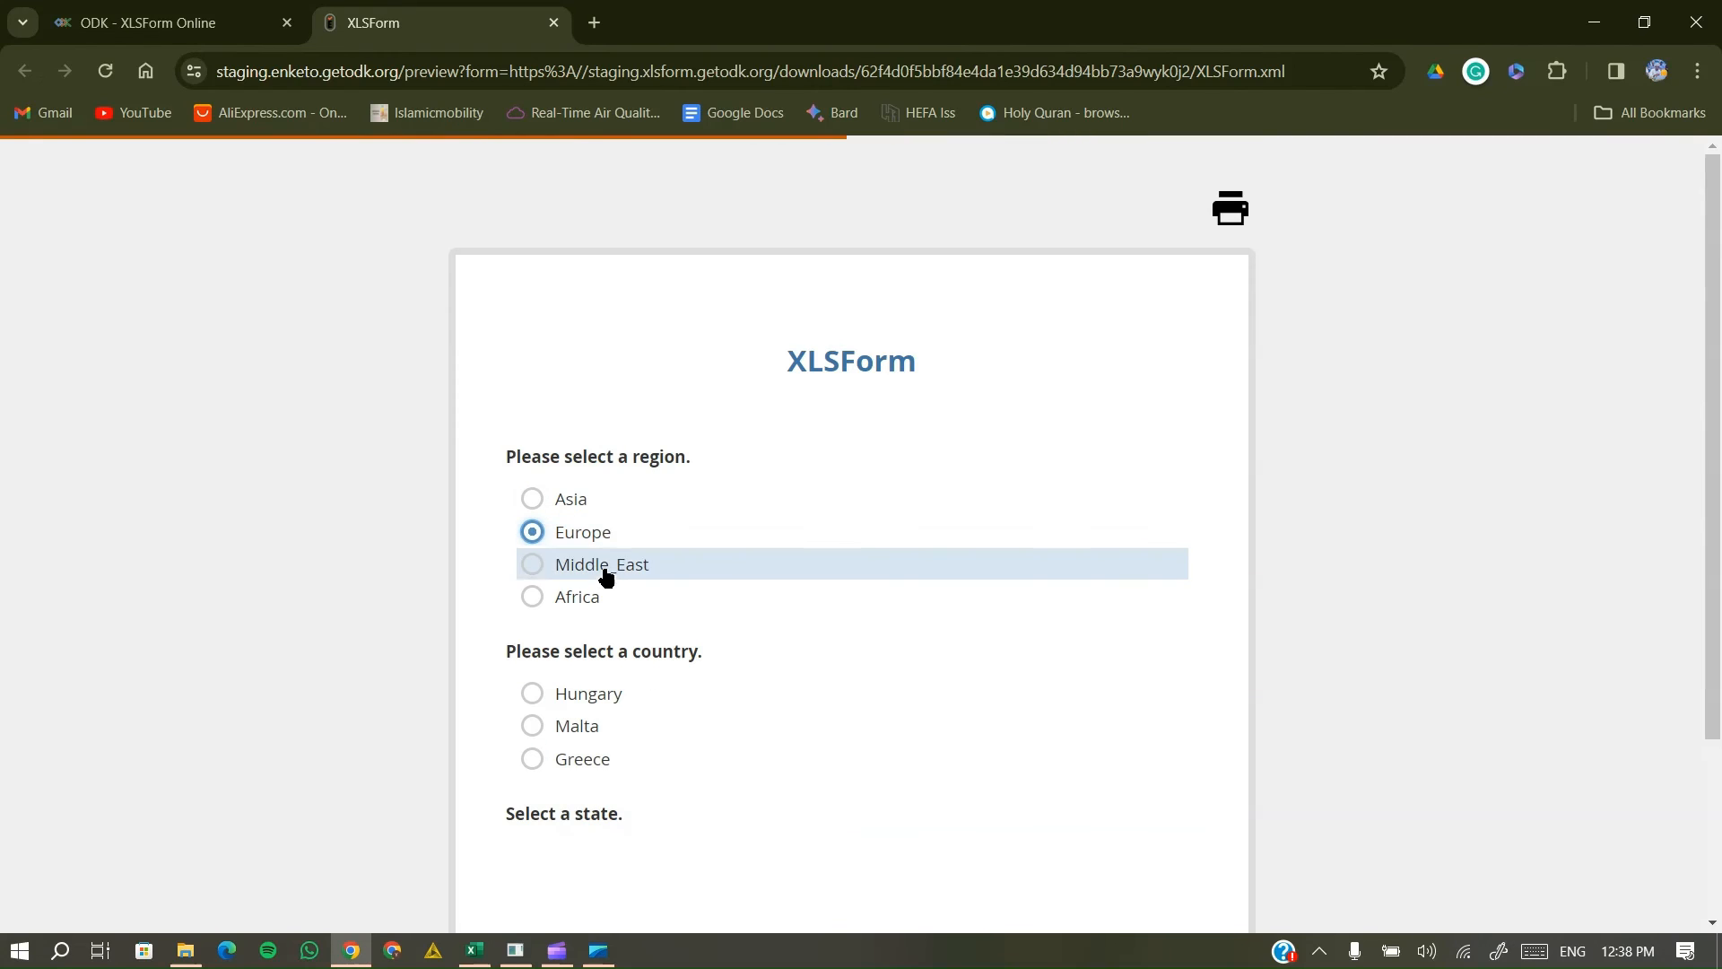
{"action": "left_click", "coordinate": [577, 598]}
{"action": "left_click", "coordinate": [590, 725]}
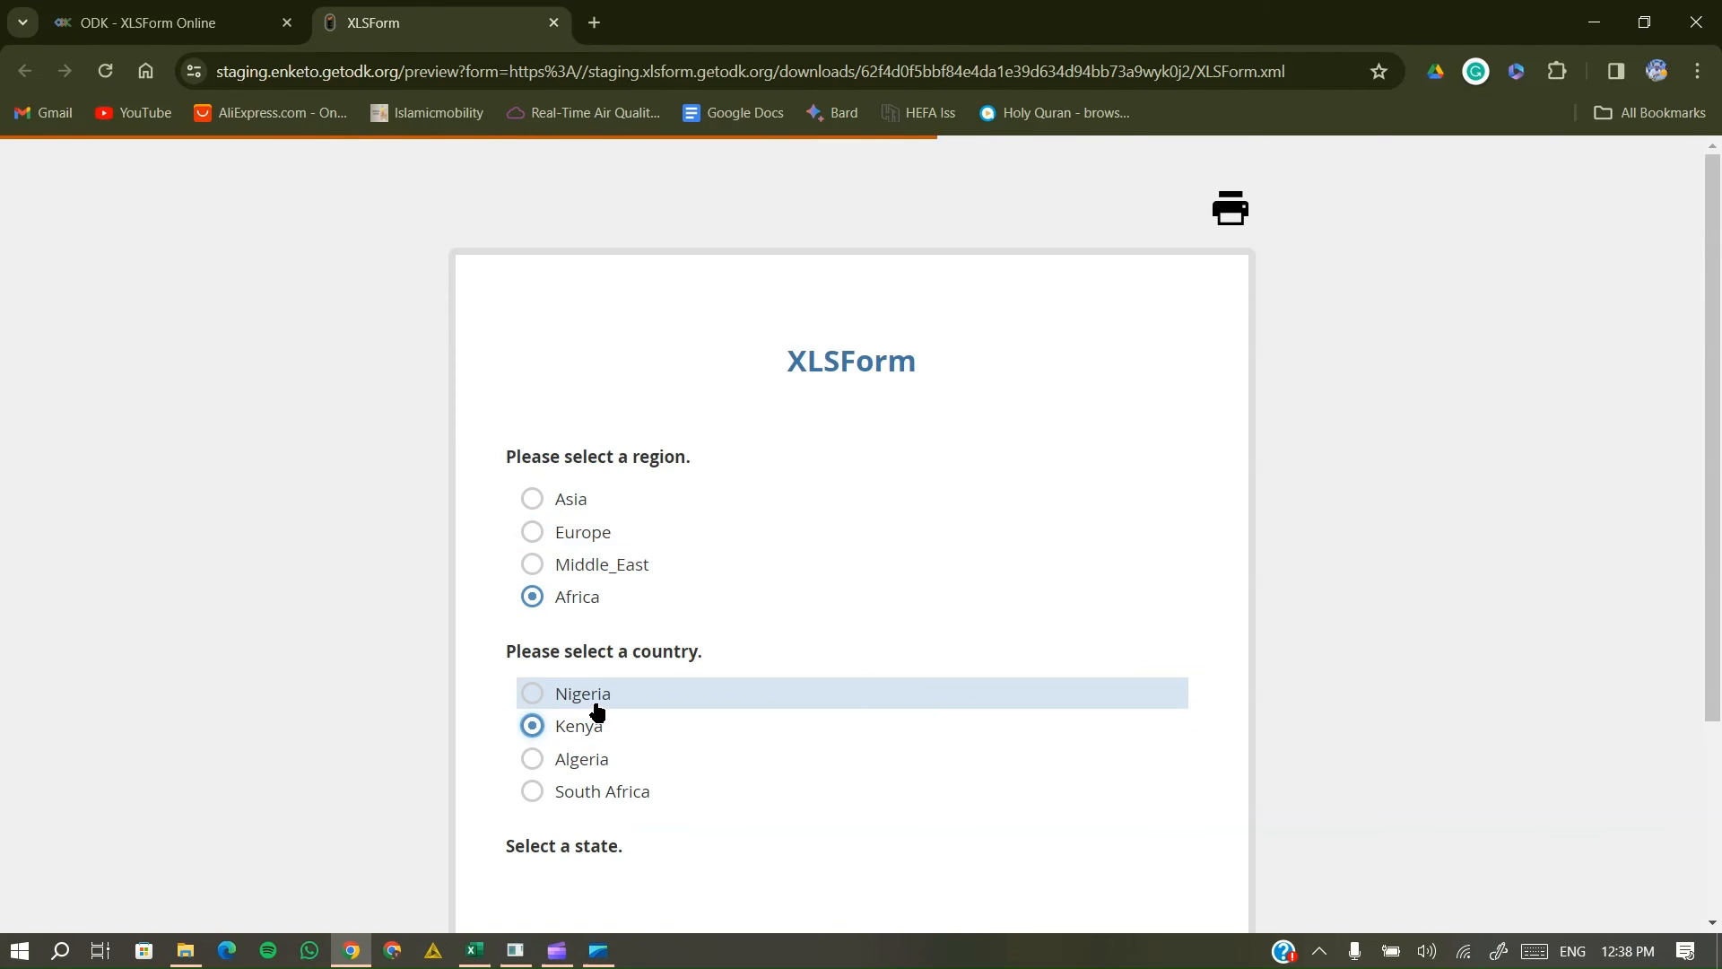
{"action": "left_click", "coordinate": [594, 696]}
- Test the state question for Nigeria by selecting Kaduna state, Kano state and finally Bauchi state
{"action": "scroll", "coordinate": [596, 726], "scroll_direction": "down", "scroll_amount": 4}
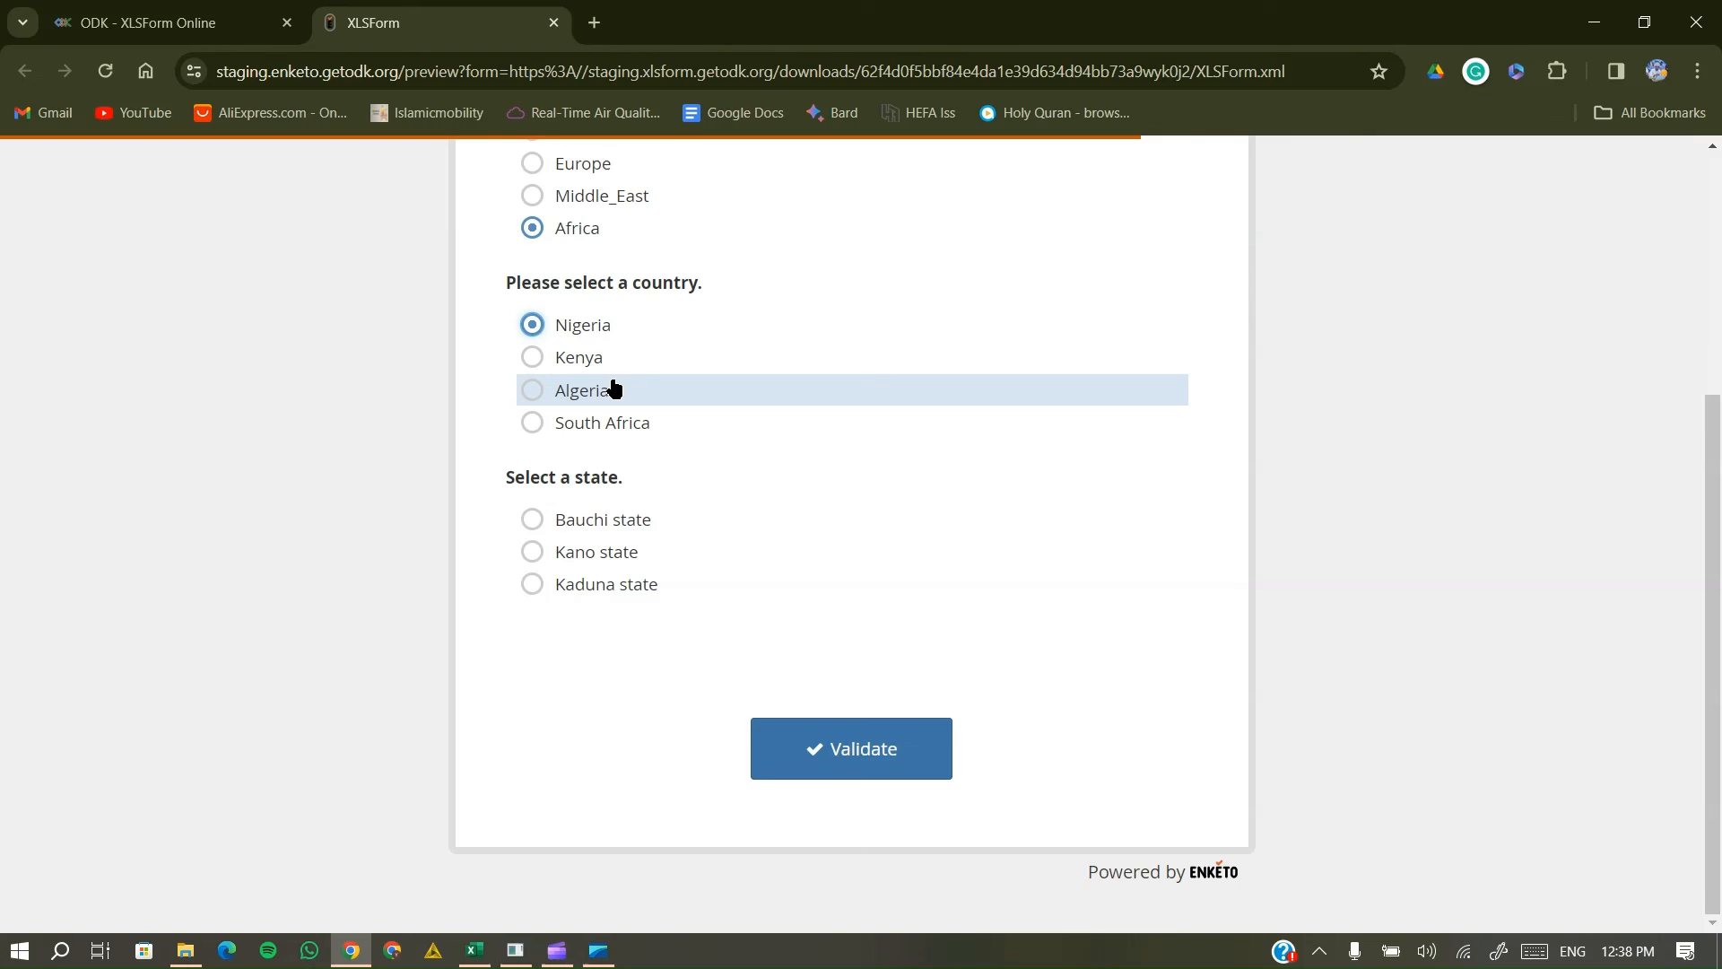
{"action": "scroll", "coordinate": [595, 320], "scroll_direction": "up", "scroll_amount": 4}
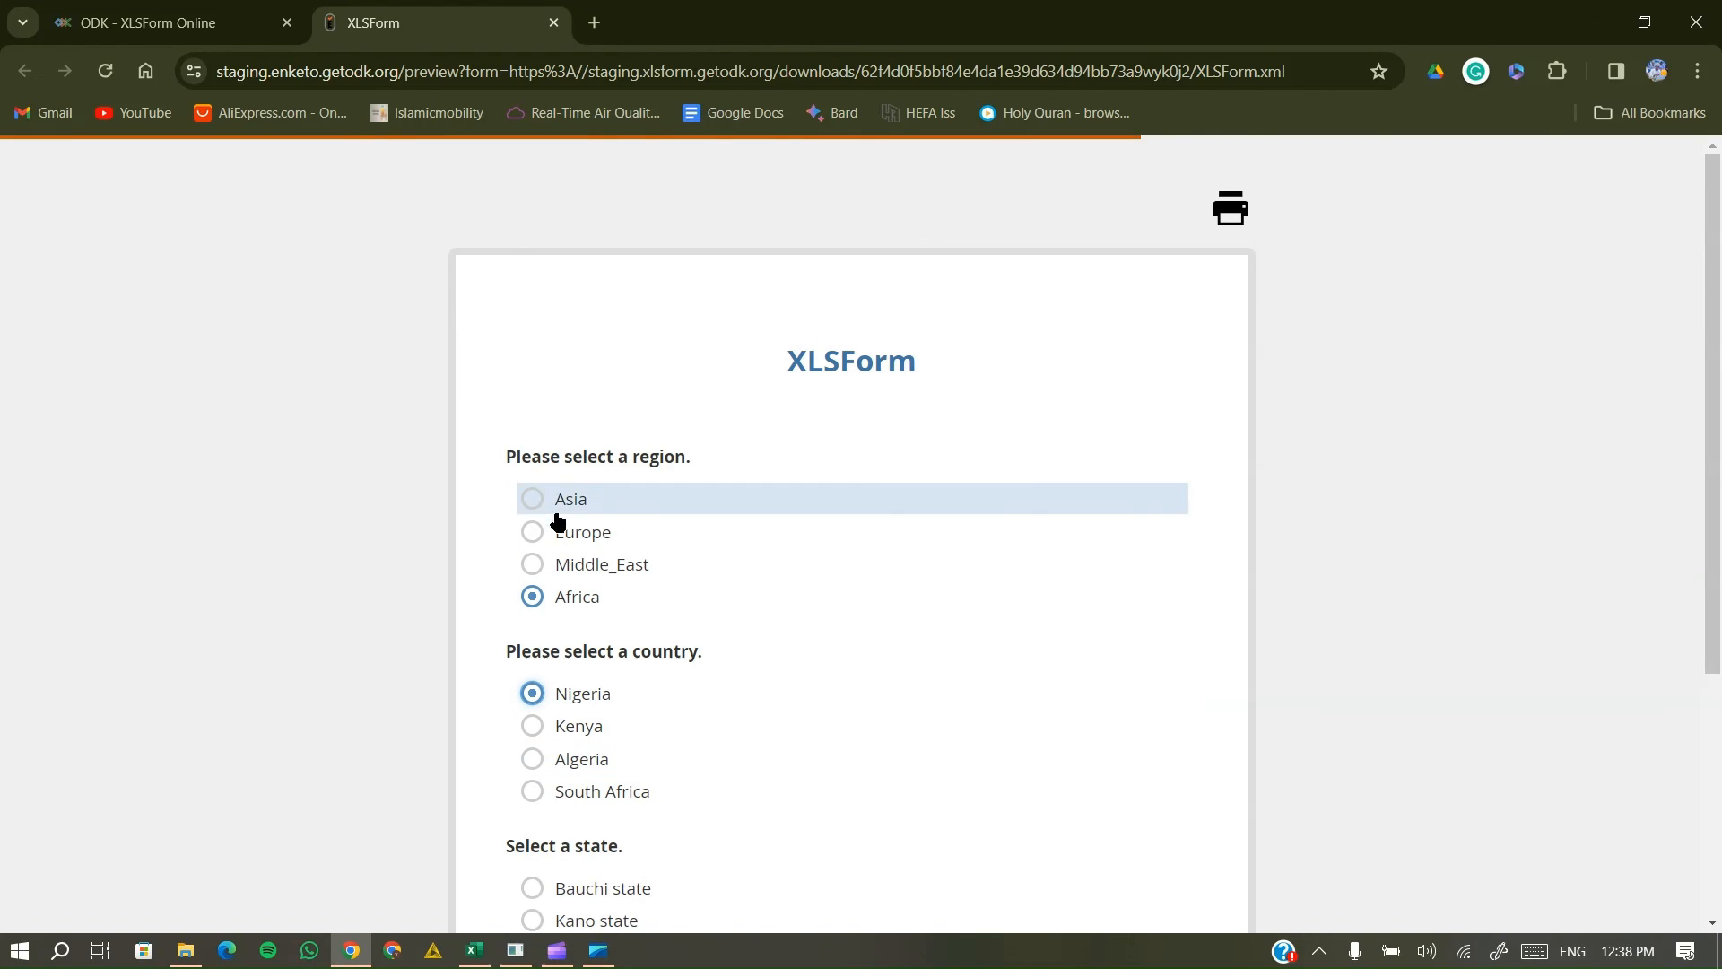
{"action": "scroll", "coordinate": [566, 531], "scroll_direction": "down", "scroll_amount": 4}
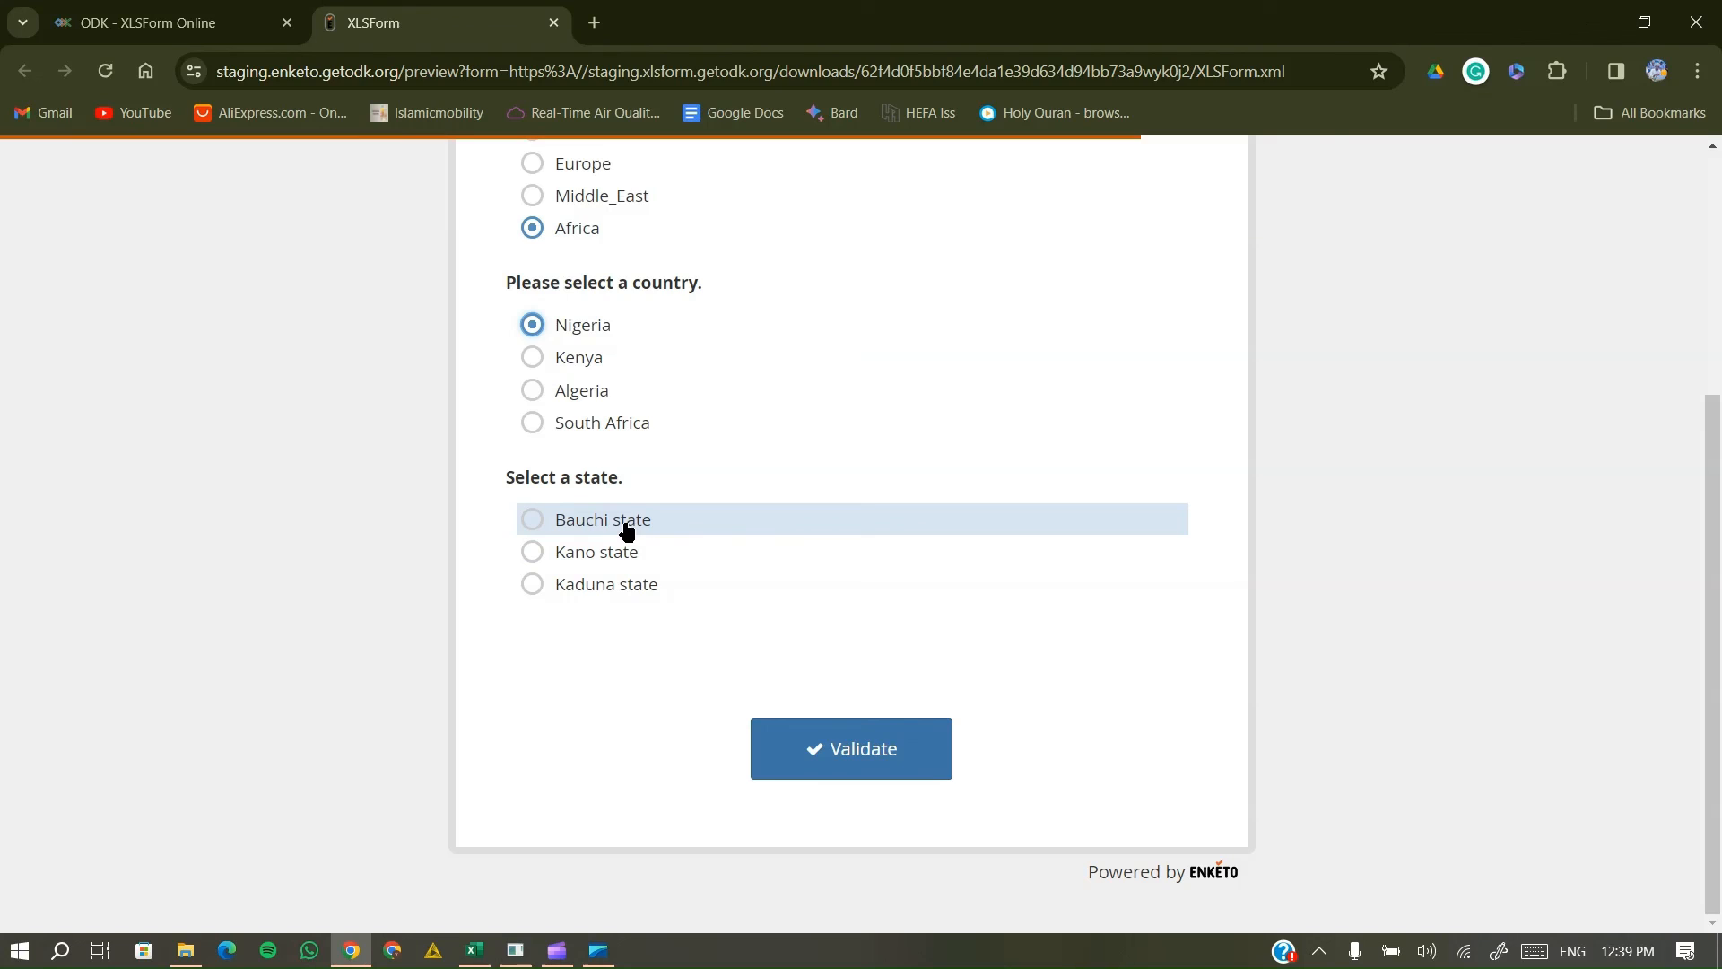
{"action": "left_click", "coordinate": [639, 589]}
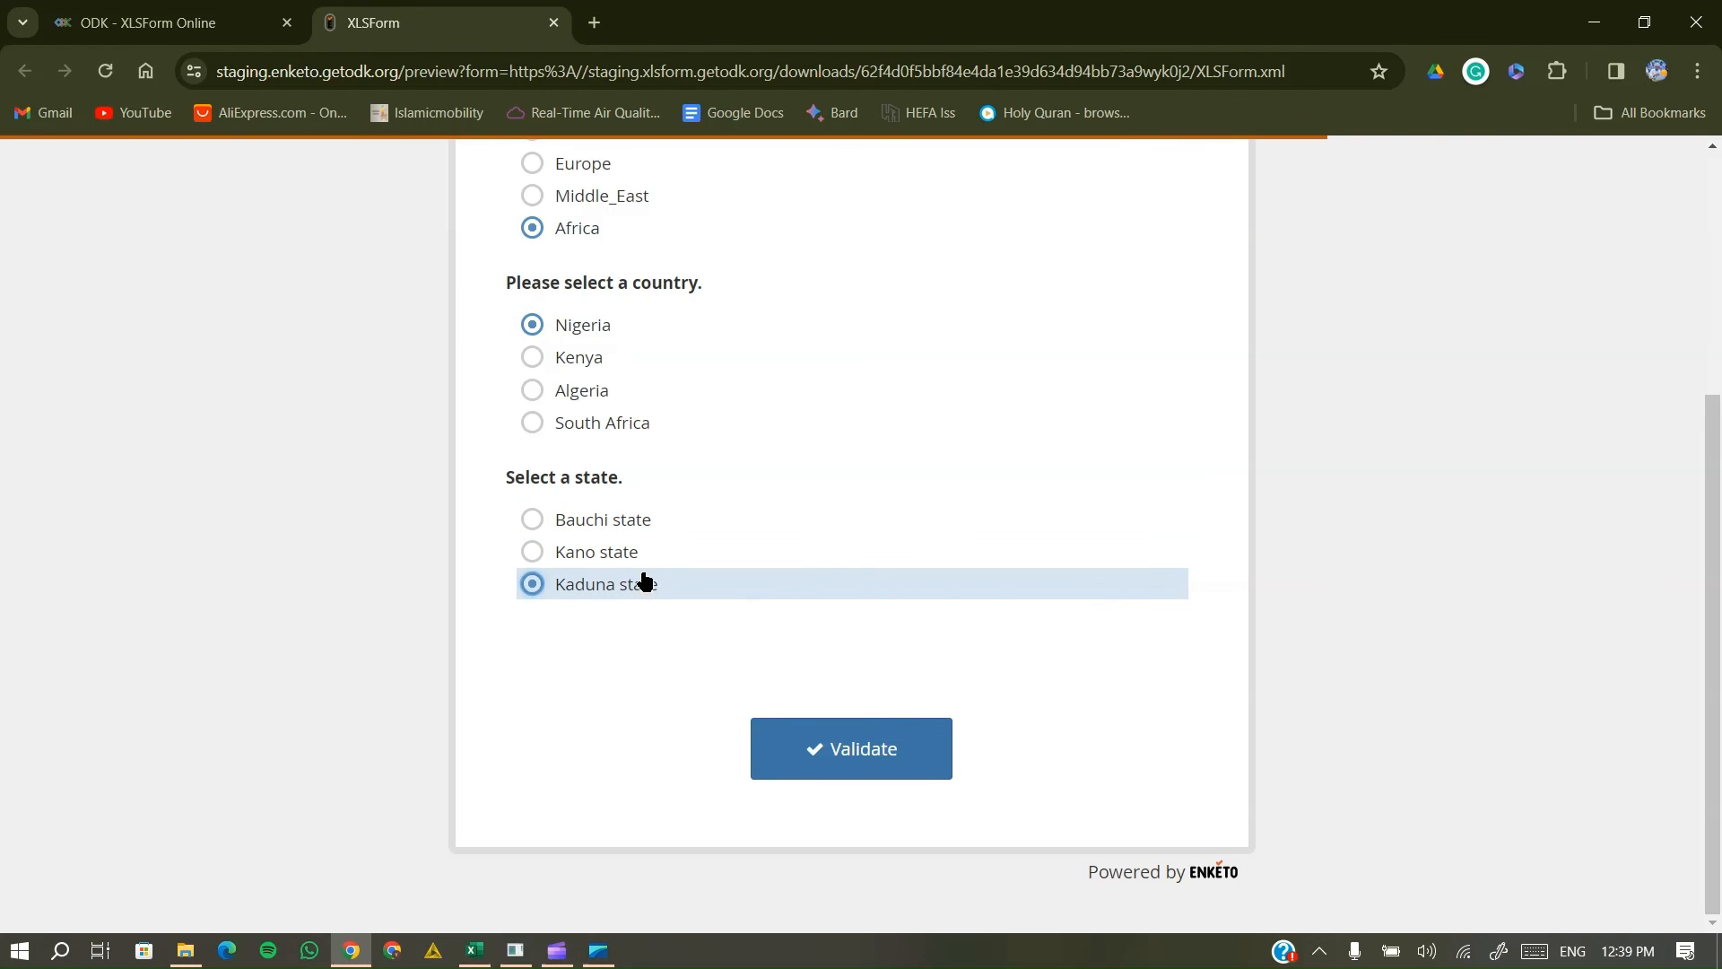
{"action": "left_click", "coordinate": [652, 565]}
{"action": "left_click", "coordinate": [669, 529]}
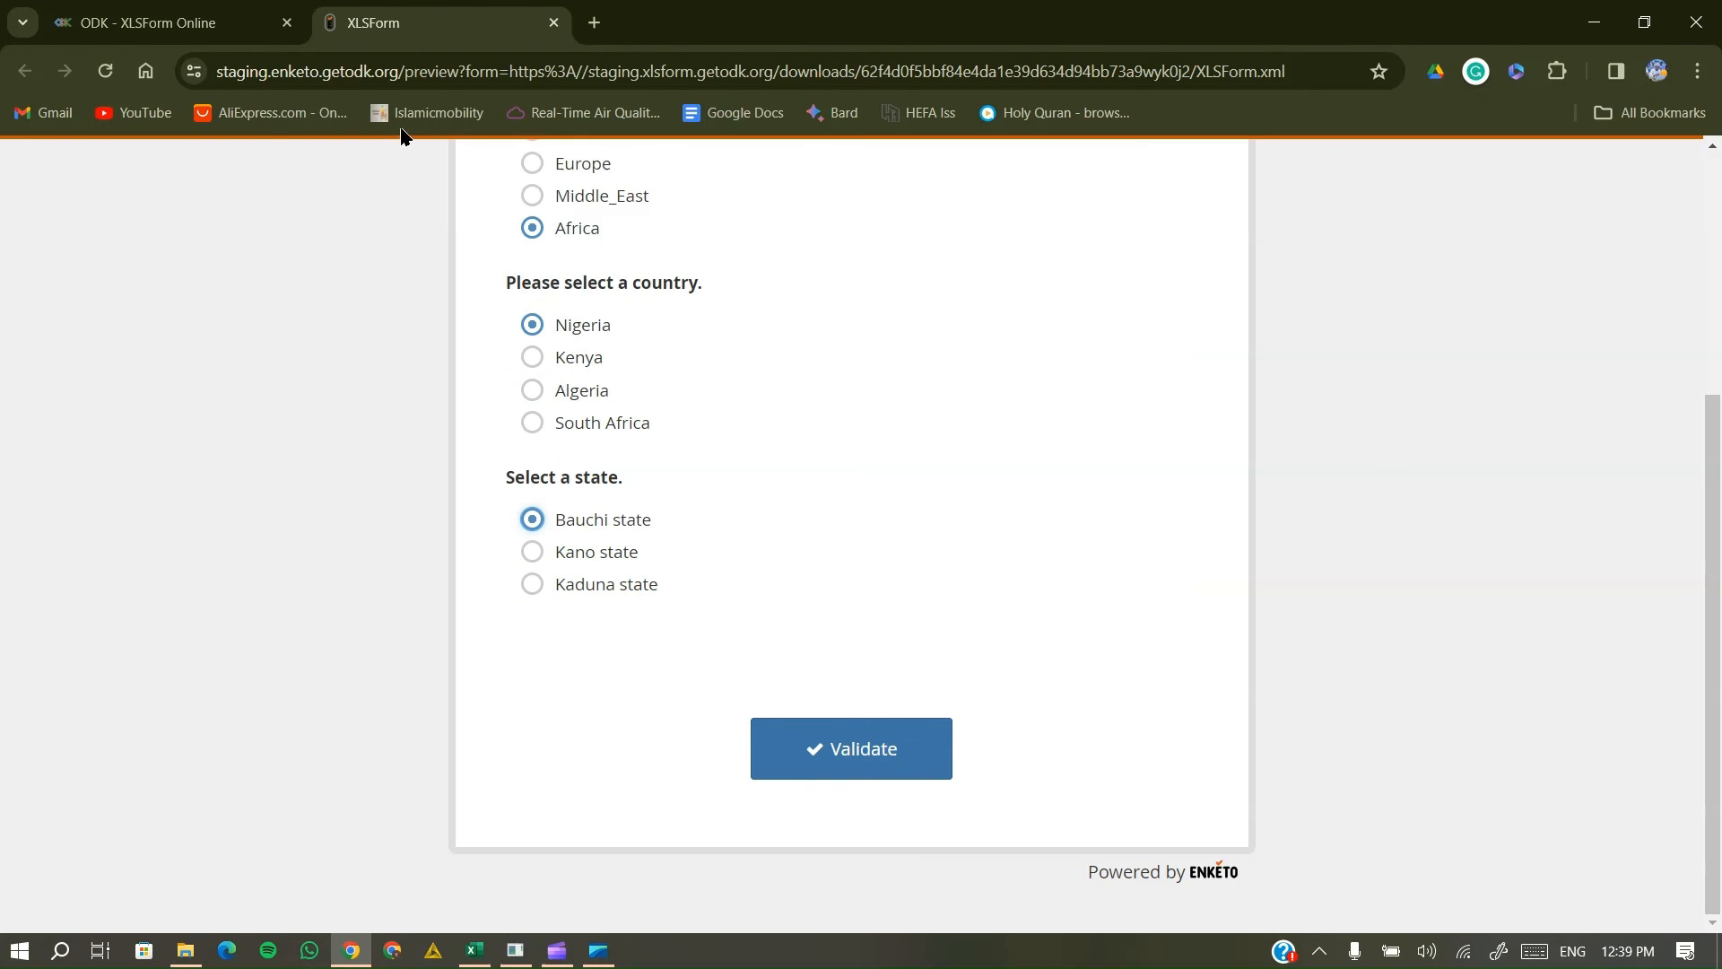
- Return to the Excel workbook and review the survey sheet's question rows from the choice_filter column back to the hint column
{"action": "left_click", "coordinate": [214, 3]}
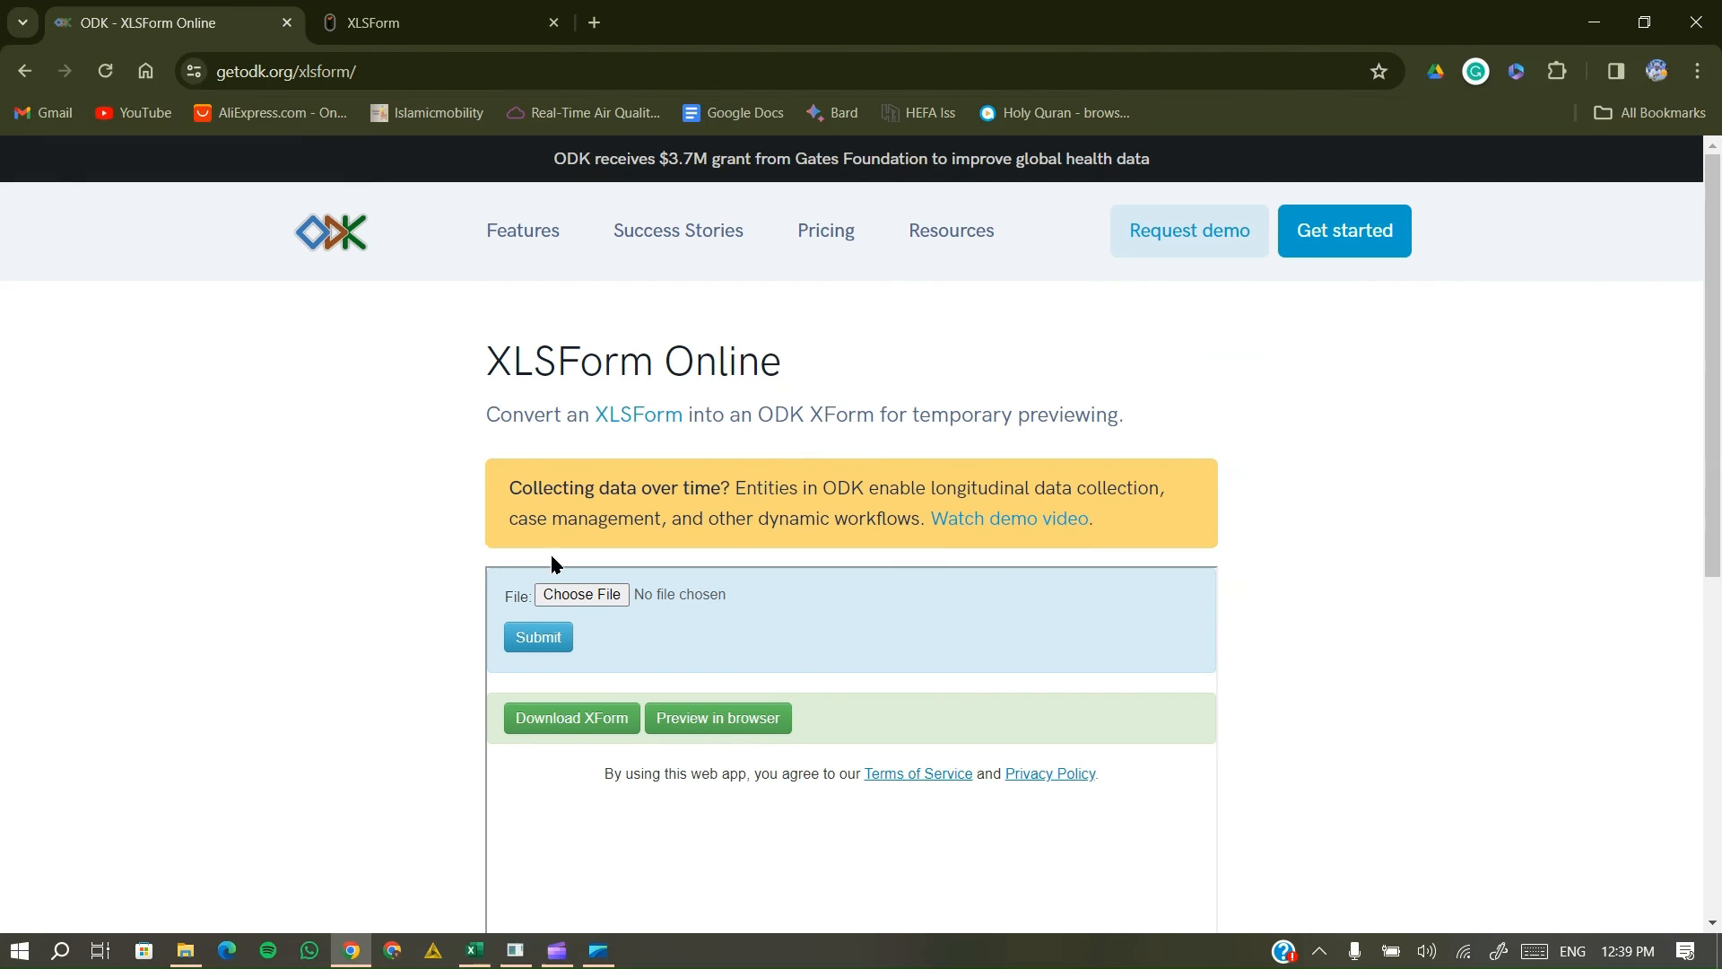
{"action": "left_click", "coordinate": [475, 951]}
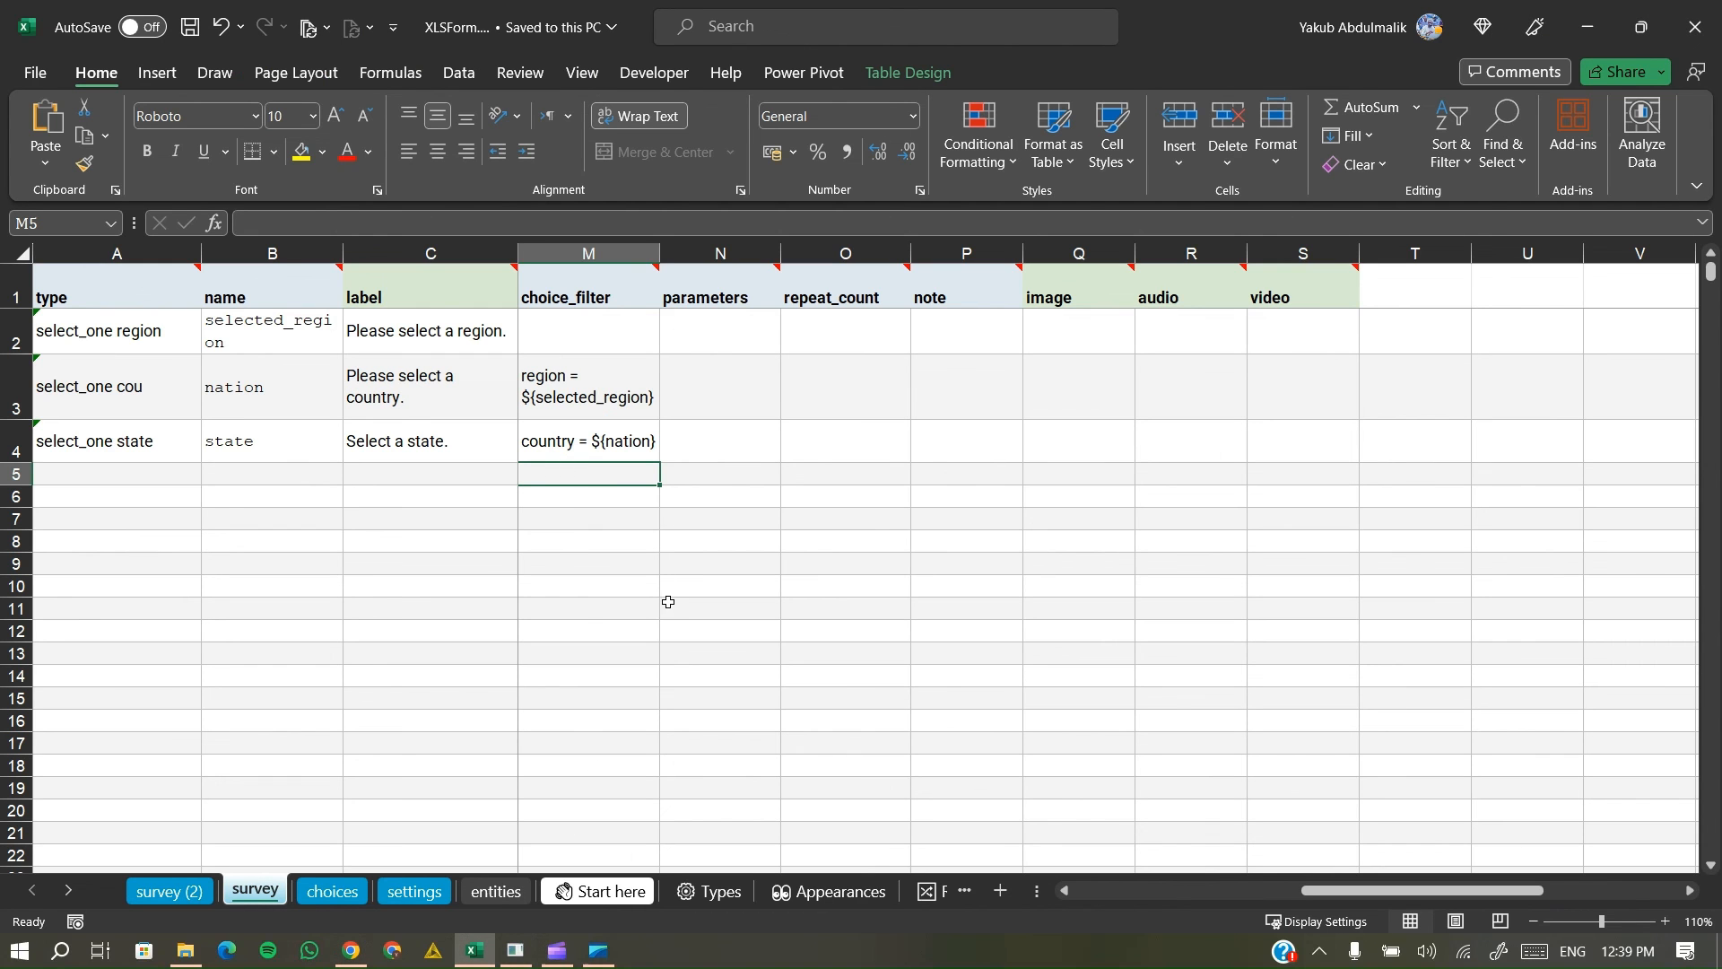
{"action": "scroll", "coordinate": [668, 601], "scroll_direction": "left", "scroll_amount": 5}
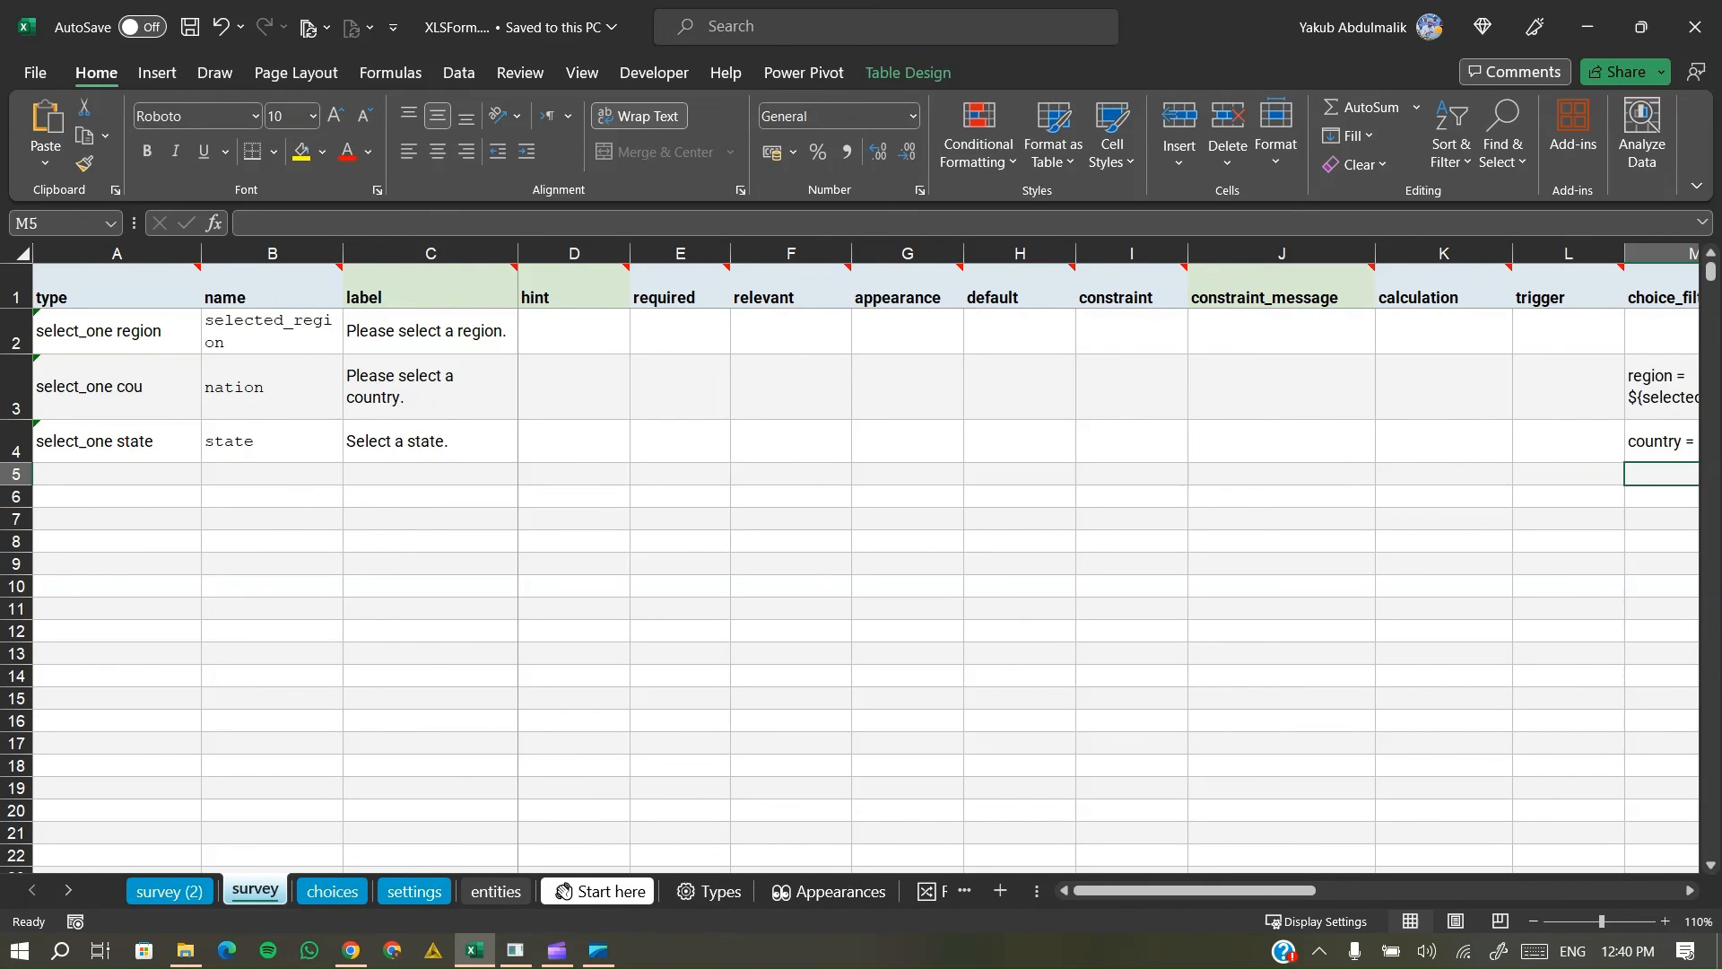
{"action": "key", "text": "alt+Tab"}
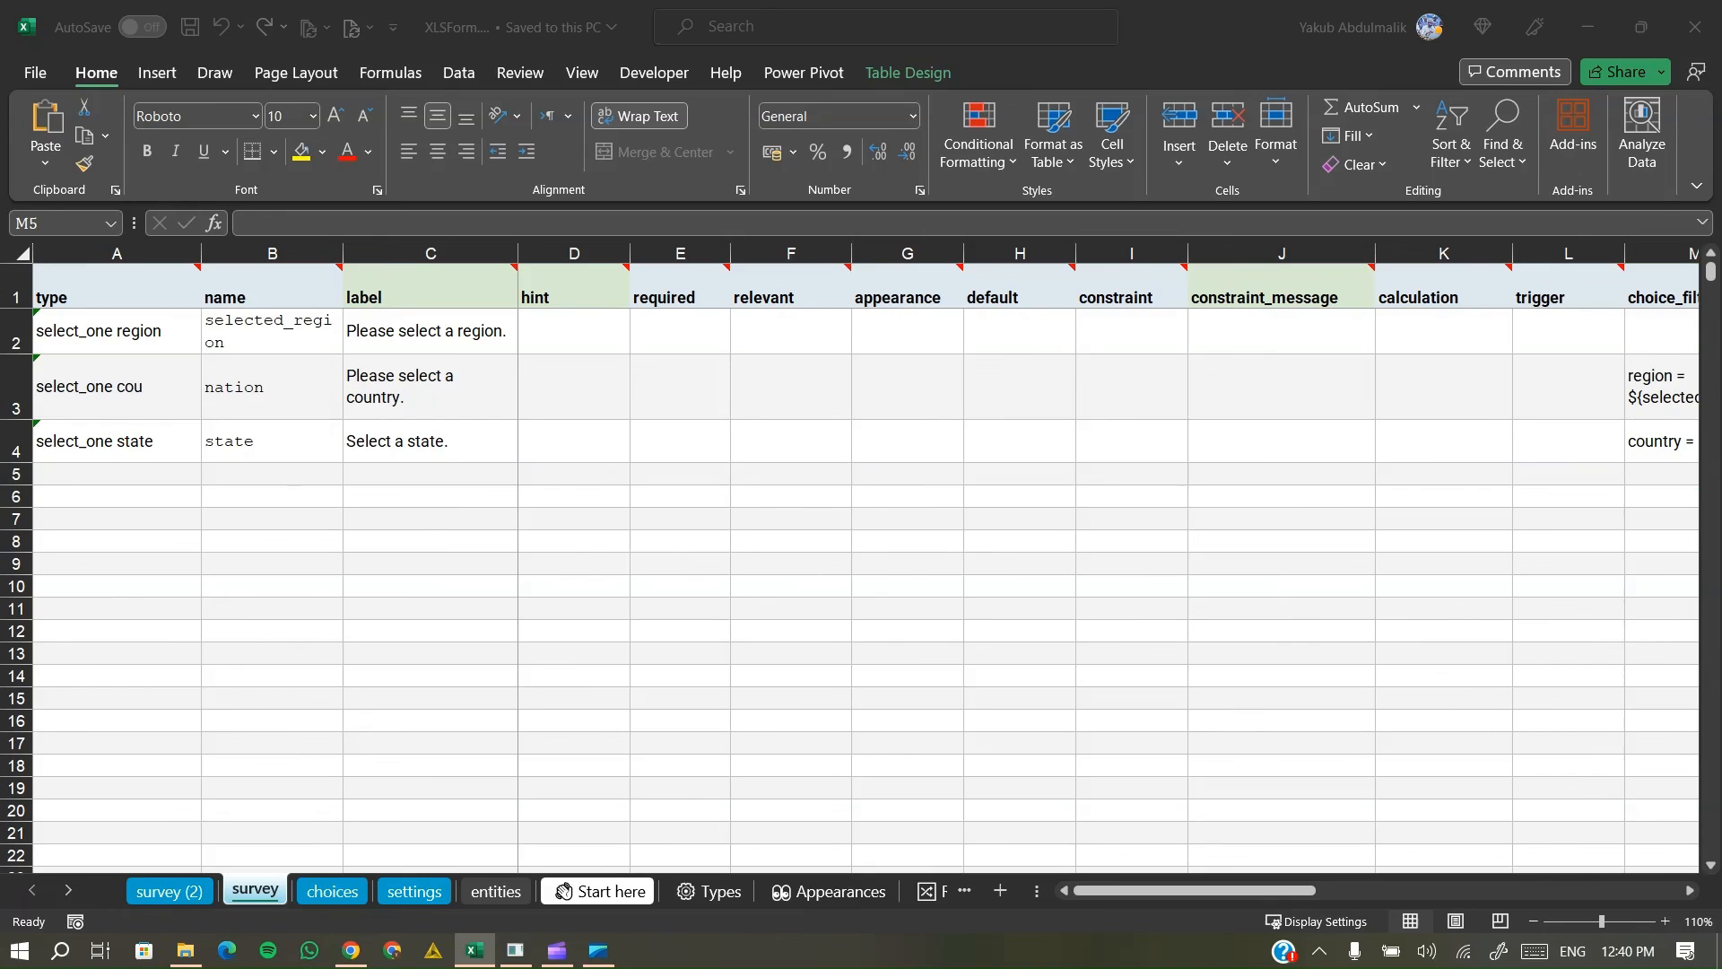